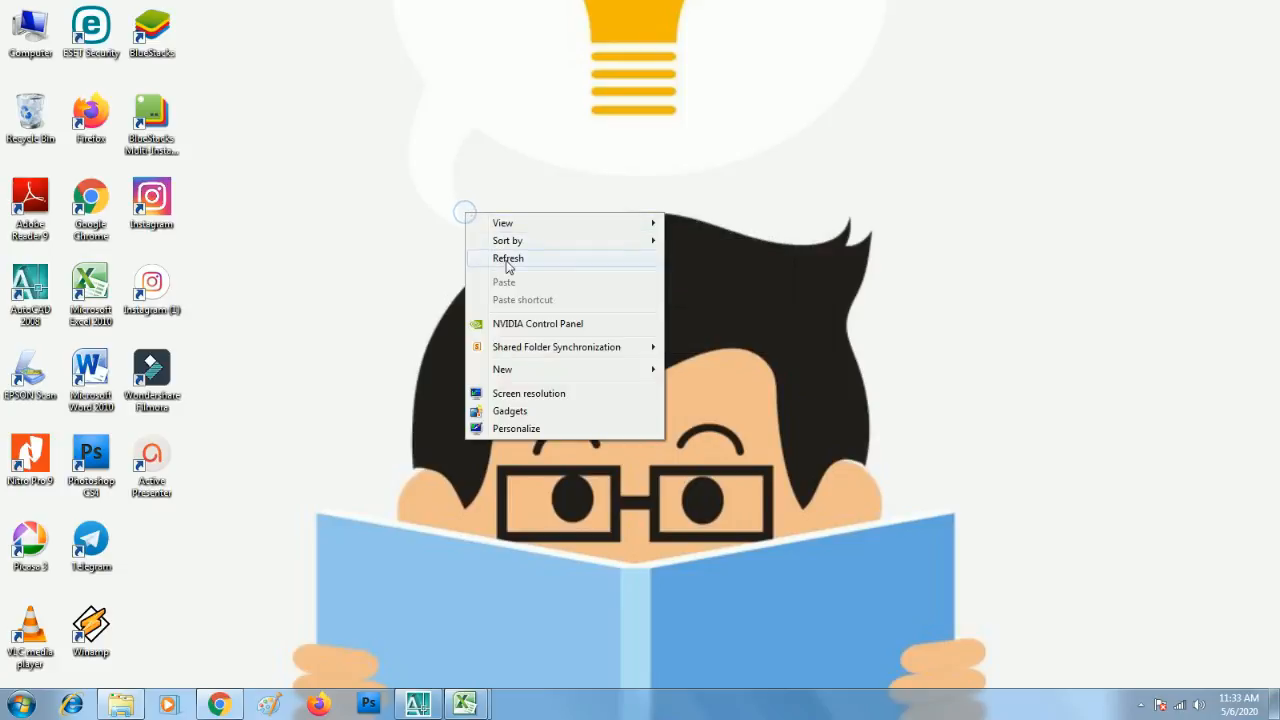
Switch to AutoCAD and examine the drawing sheets of As Built.dwg around the roof truss sheet
{"action": "left_click", "coordinate": [495, 258]}
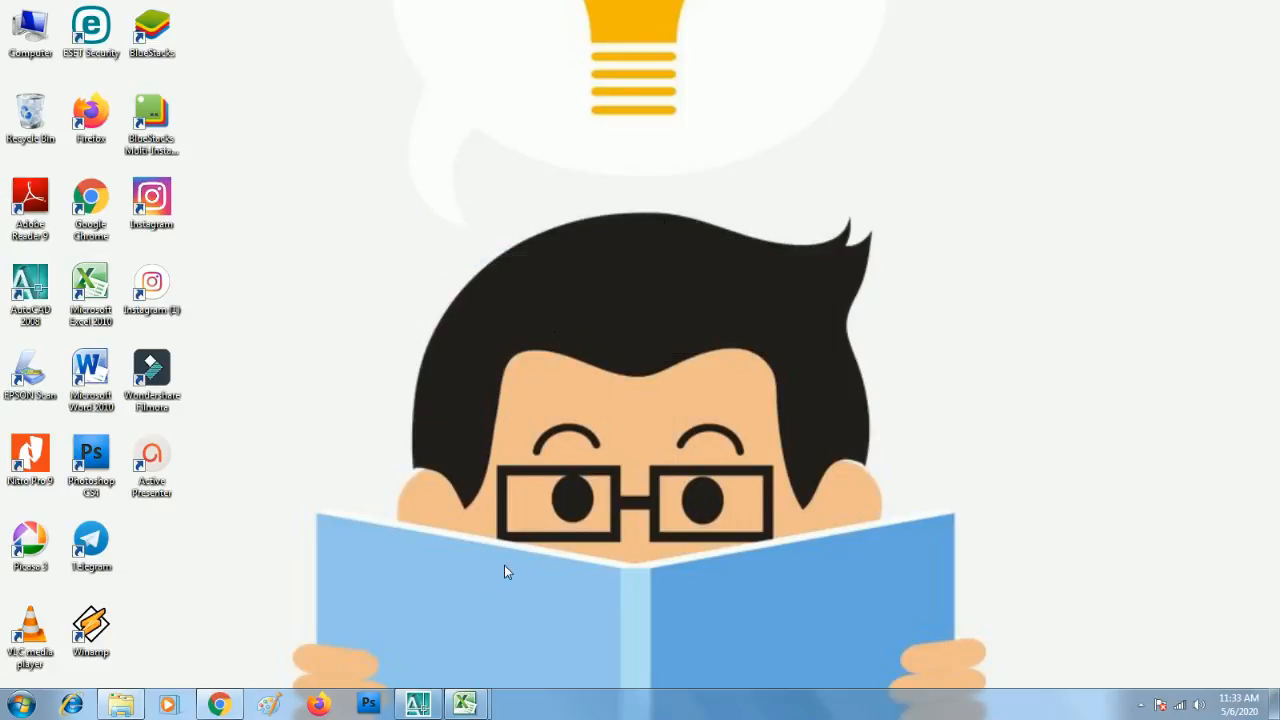
{"action": "left_click", "coordinate": [418, 705]}
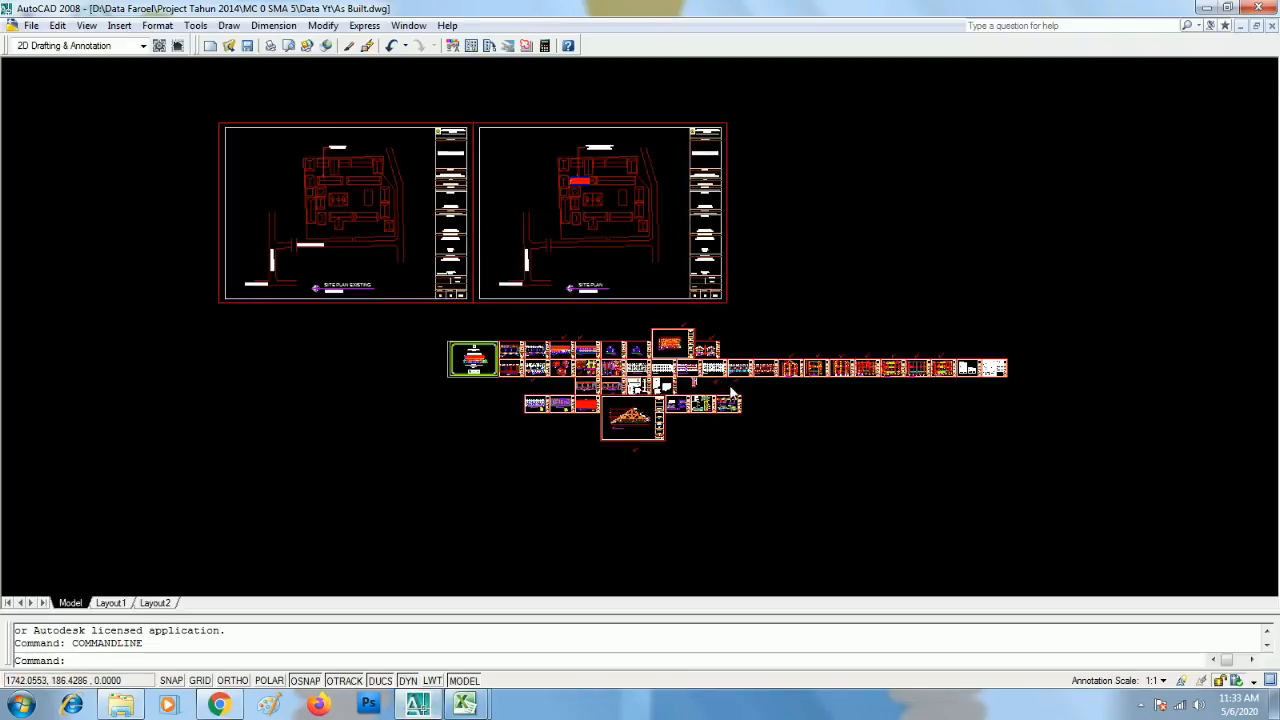
{"action": "scroll", "coordinate": [731, 394], "scroll_direction": "up", "scroll_amount": 3}
{"action": "scroll", "coordinate": [692, 400], "scroll_direction": "down", "scroll_amount": 4}
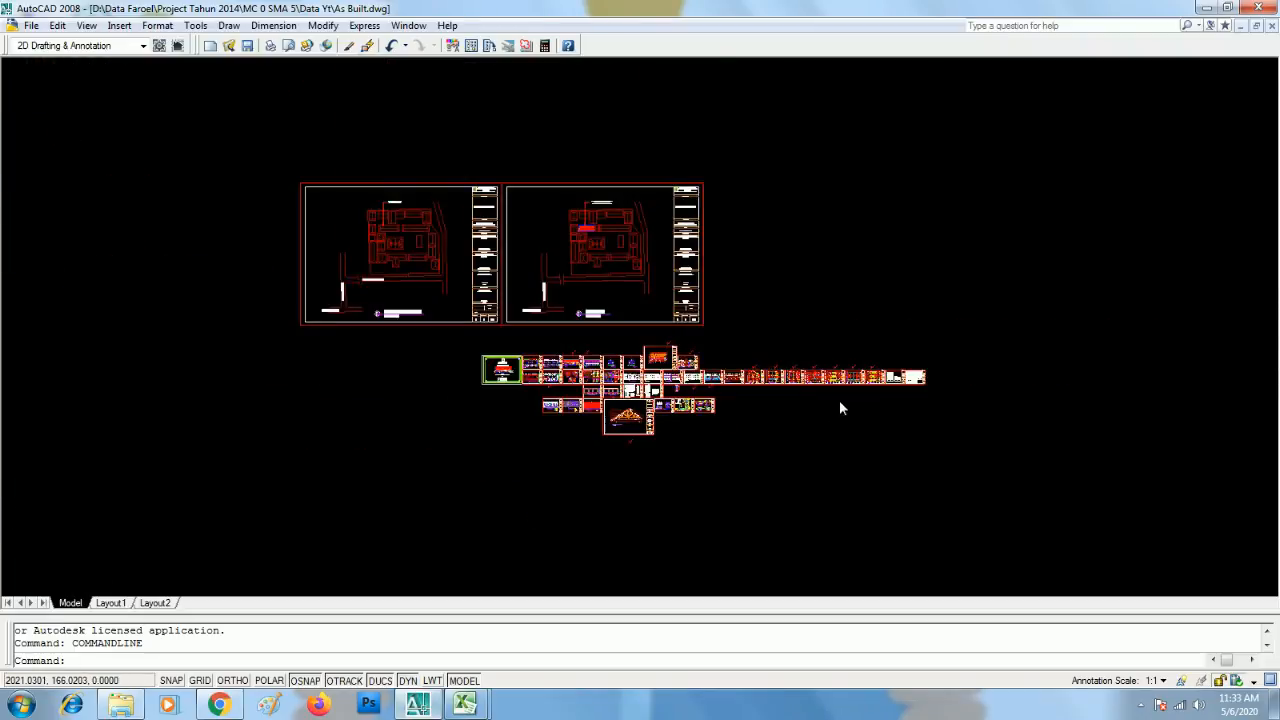
{"action": "scroll", "coordinate": [839, 408], "scroll_direction": "up", "scroll_amount": 2}
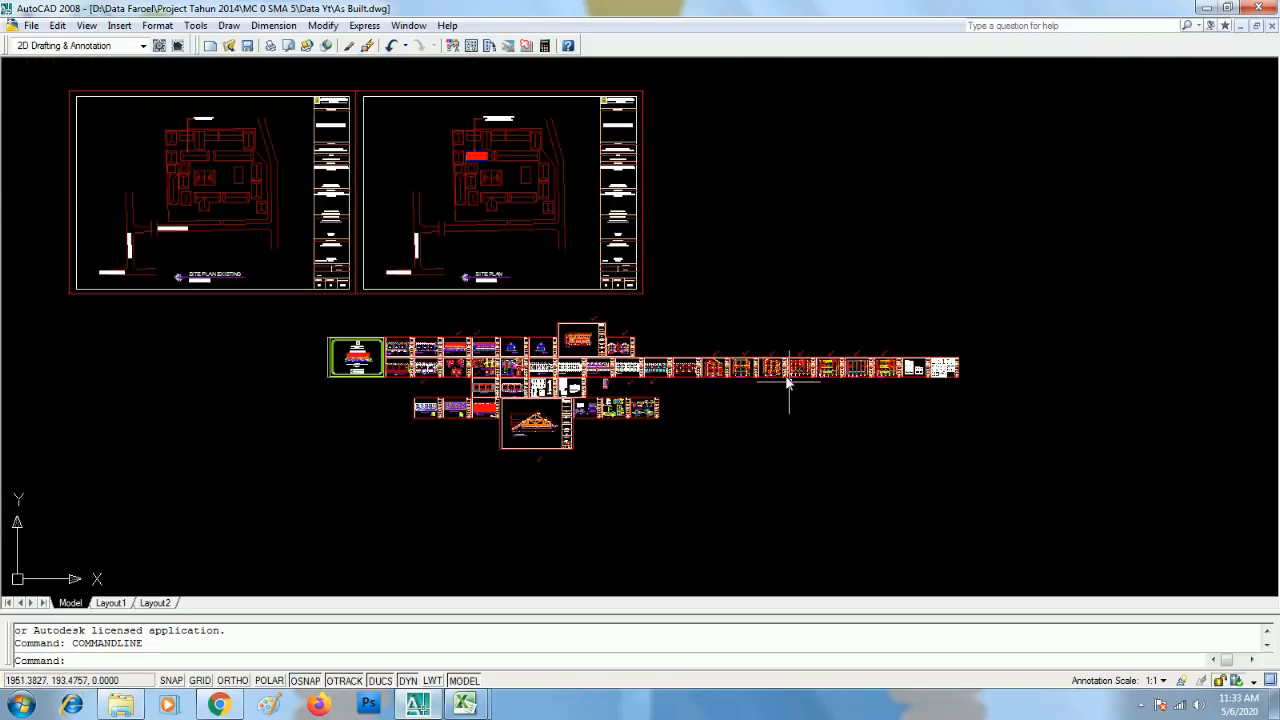
{"action": "scroll", "coordinate": [572, 417], "scroll_direction": "up", "scroll_amount": 3}
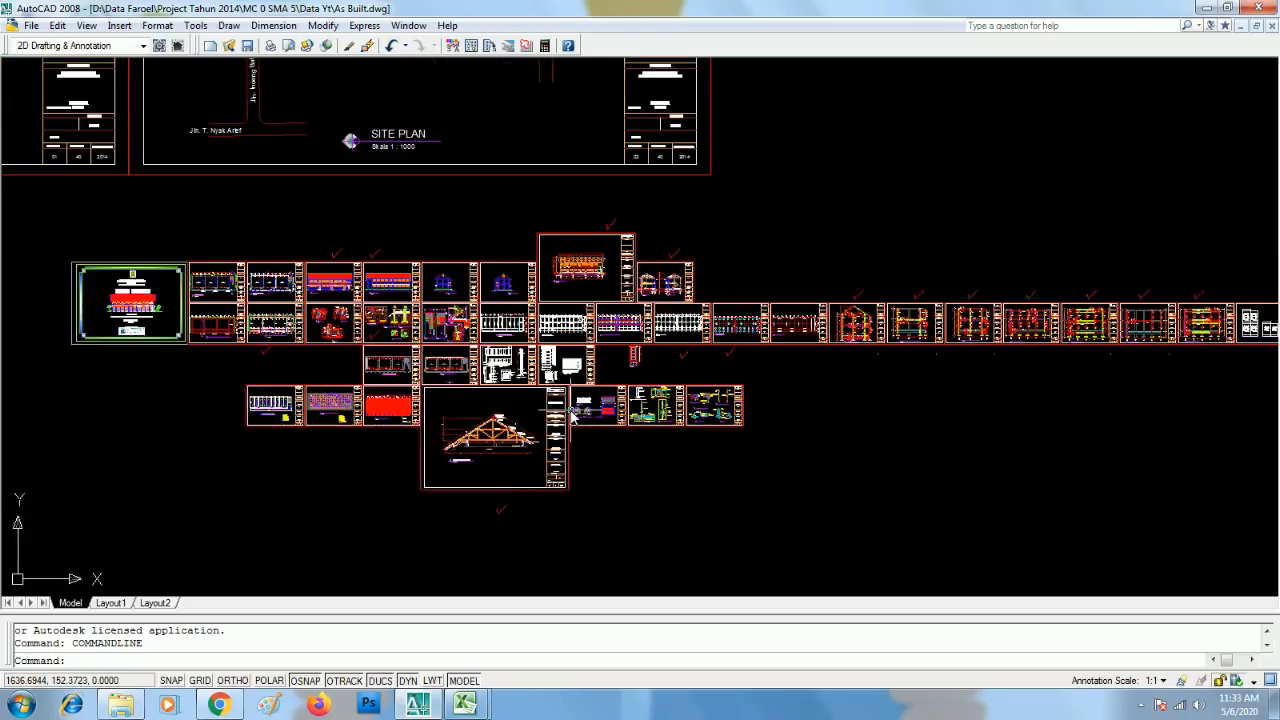
Switch to Excel and look over the Back Up Volume and Rencana Anggaran Biaya (RAB) workbooks
{"action": "left_click", "coordinate": [359, 639]}
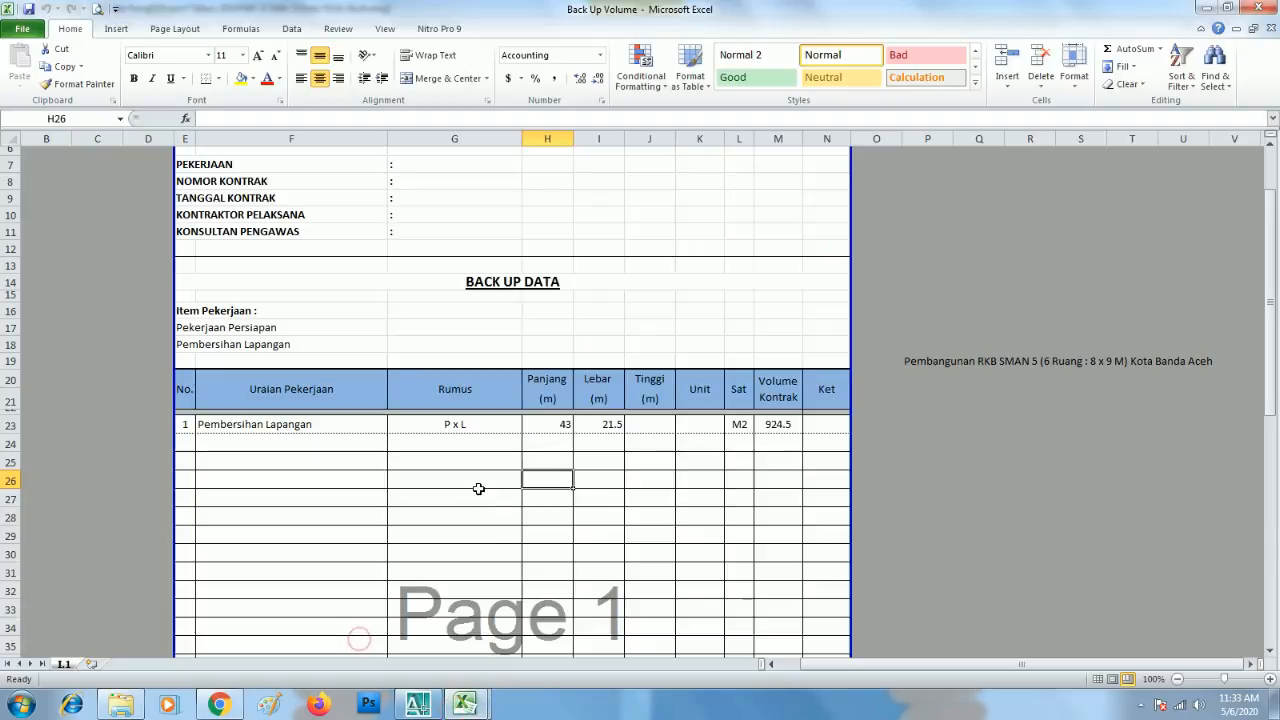
{"action": "left_click", "coordinate": [461, 498]}
{"action": "left_click", "coordinate": [484, 700]}
{"action": "left_click", "coordinate": [557, 613]}
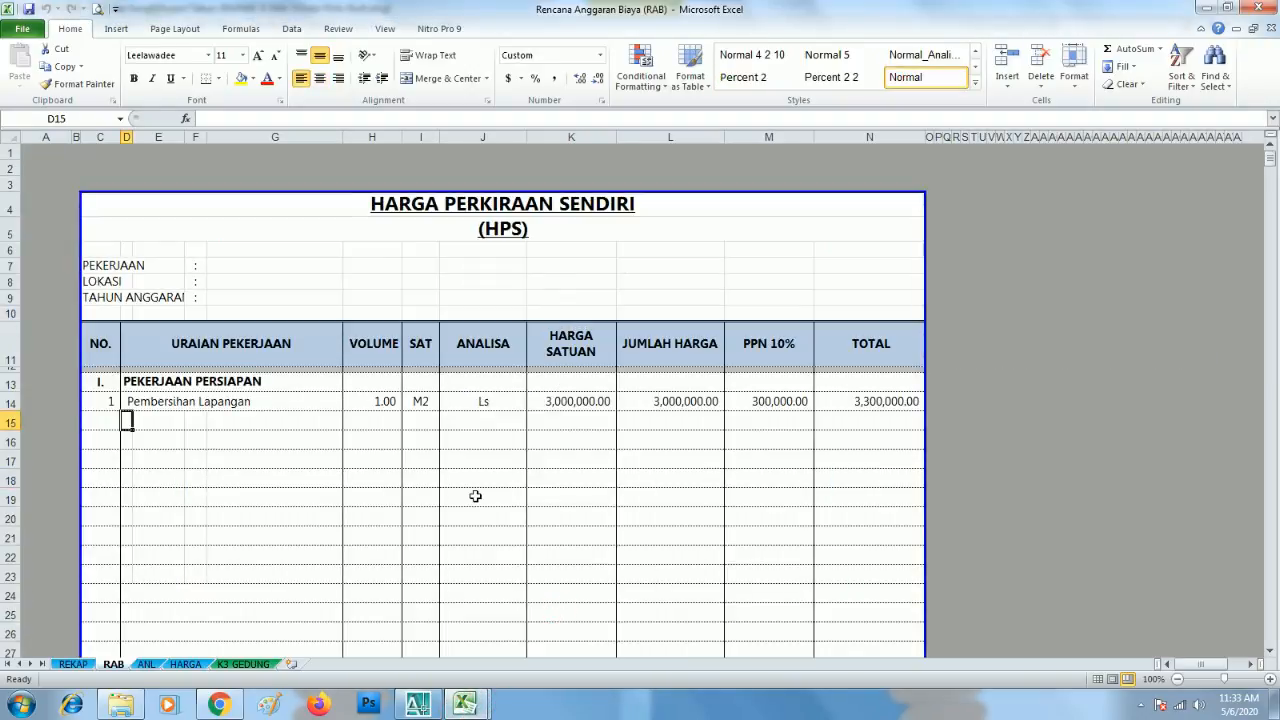
{"action": "left_click", "coordinate": [479, 462]}
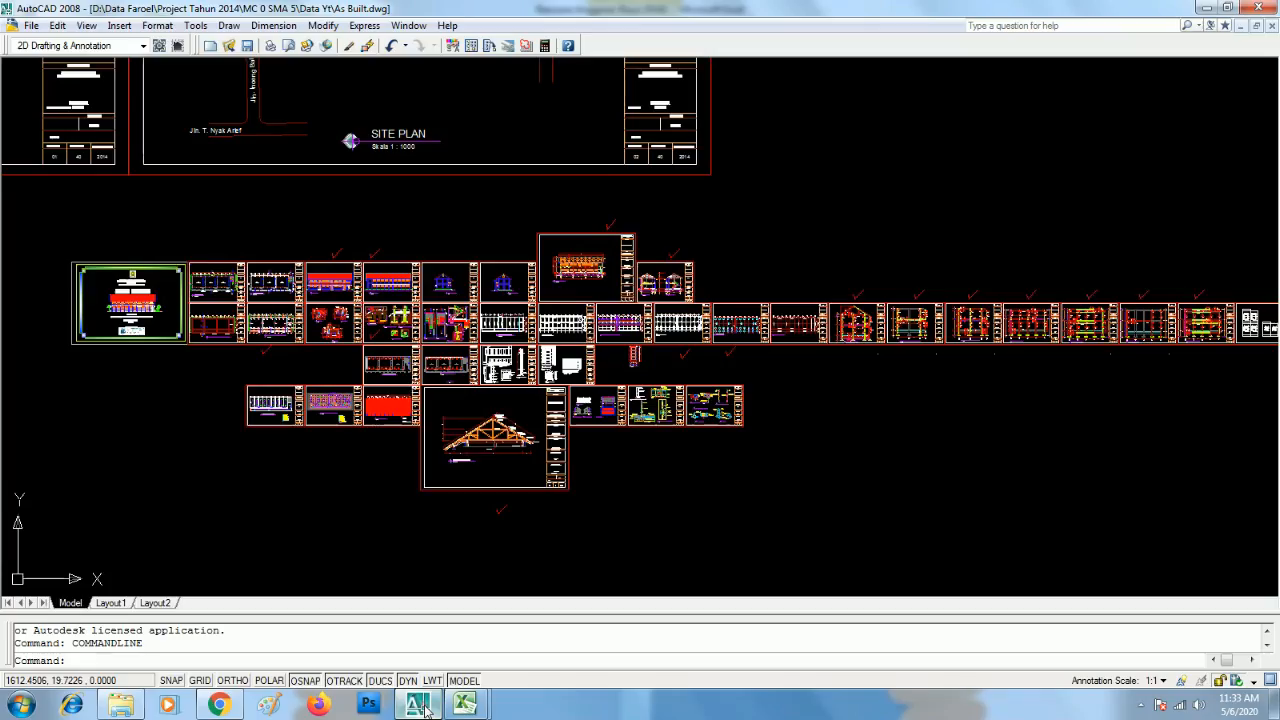
Review the As Built drawing in AutoCAD alongside the RAB workbook in Excel, and inspect the JUMLAH HARGA cell of Pembersihan Lapangan
{"action": "left_click", "coordinate": [418, 706]}
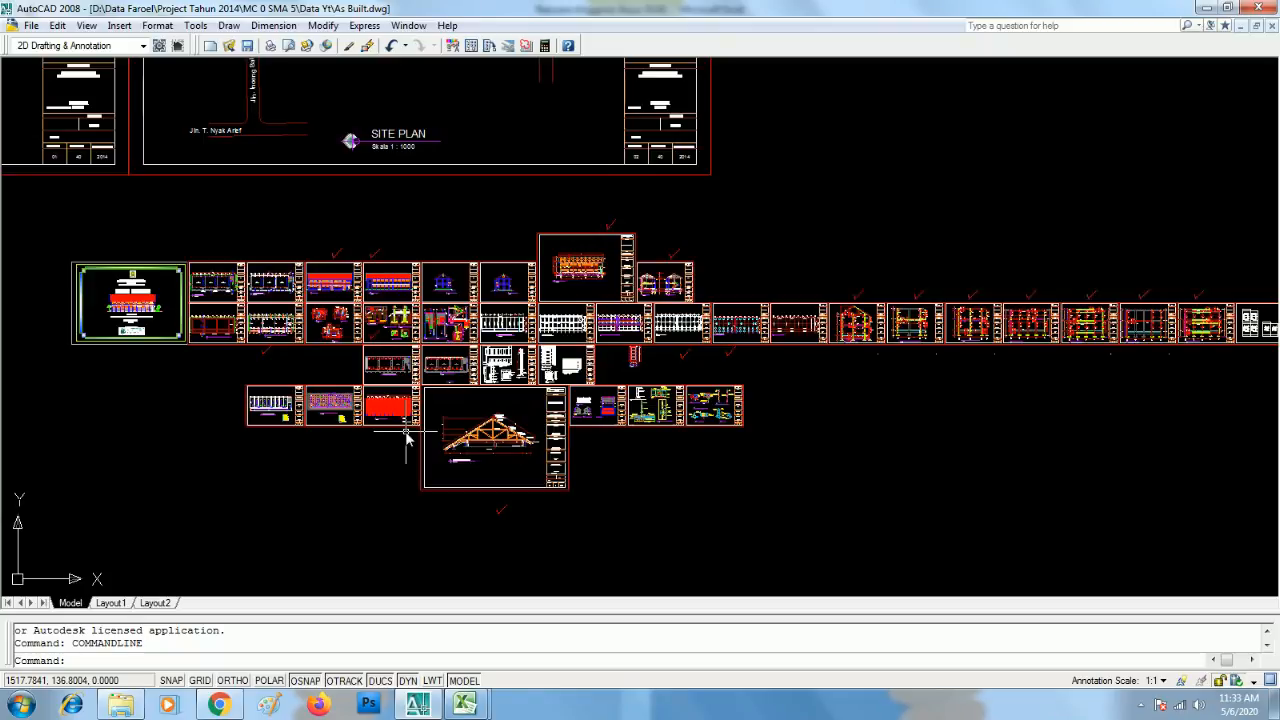
{"action": "mouse_move", "coordinate": [470, 707]}
{"action": "left_click", "coordinate": [510, 612]}
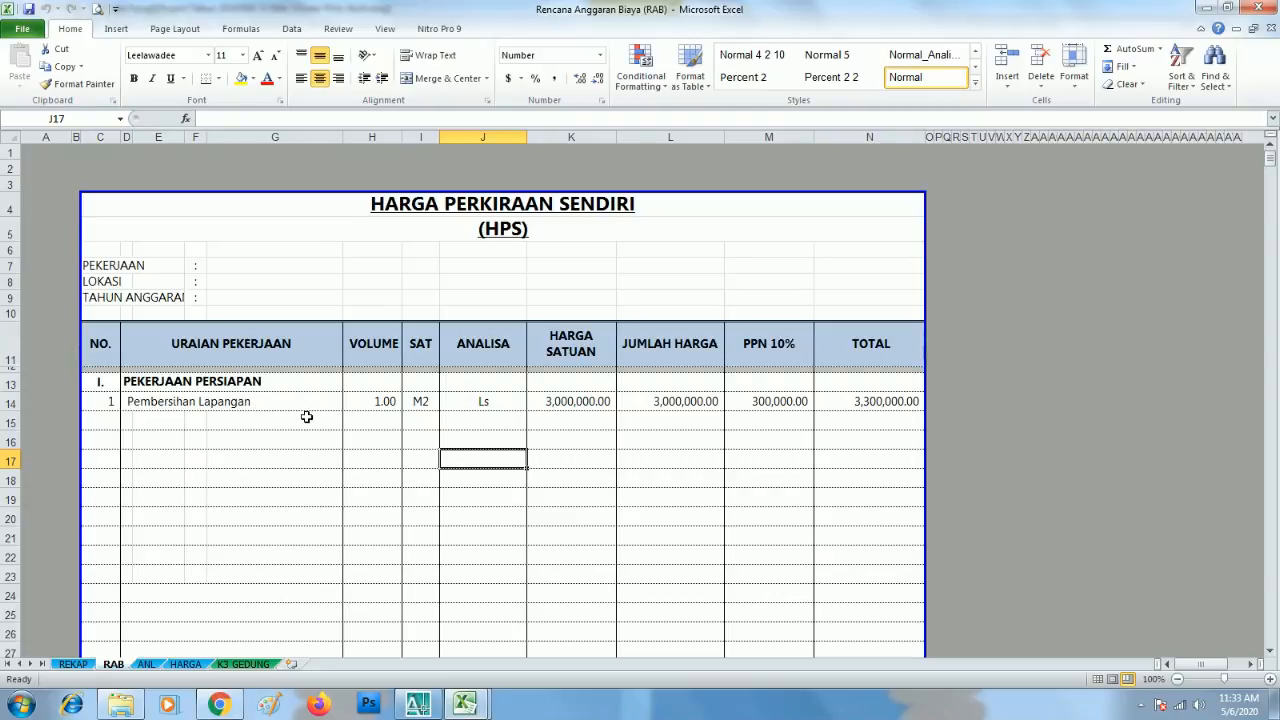
{"action": "left_click", "coordinate": [418, 705]}
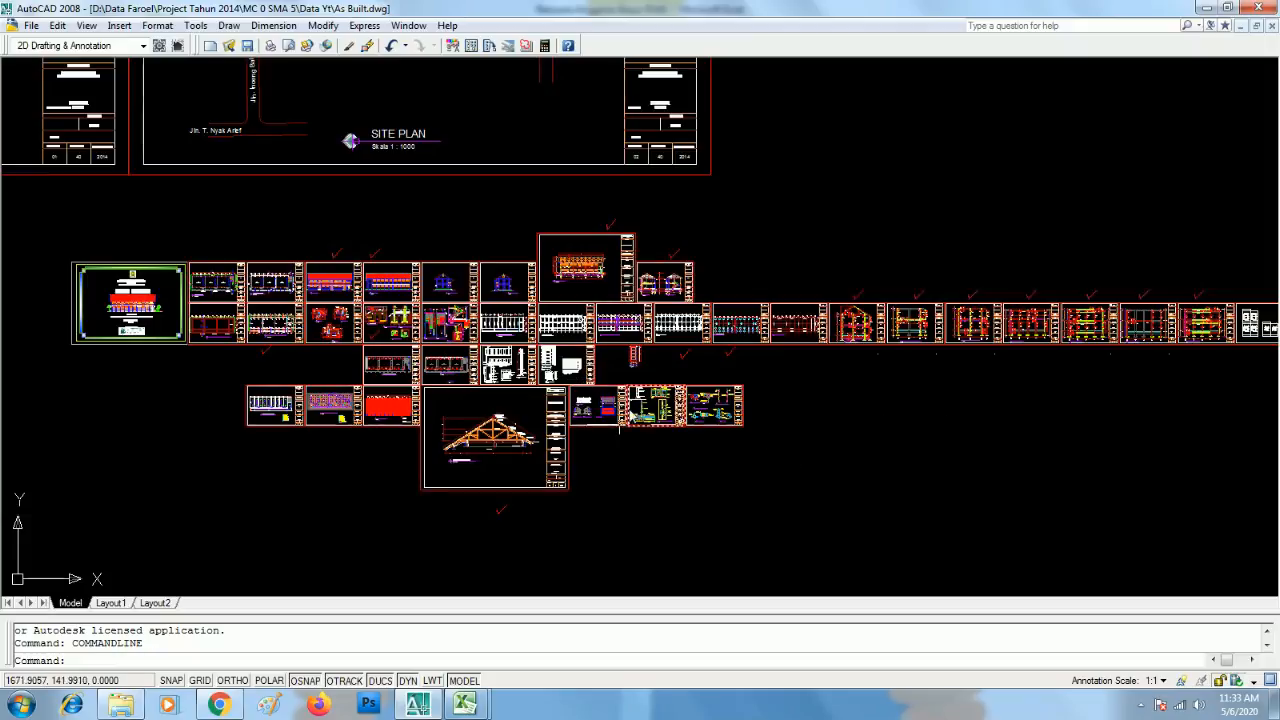
{"action": "mouse_move", "coordinate": [470, 705]}
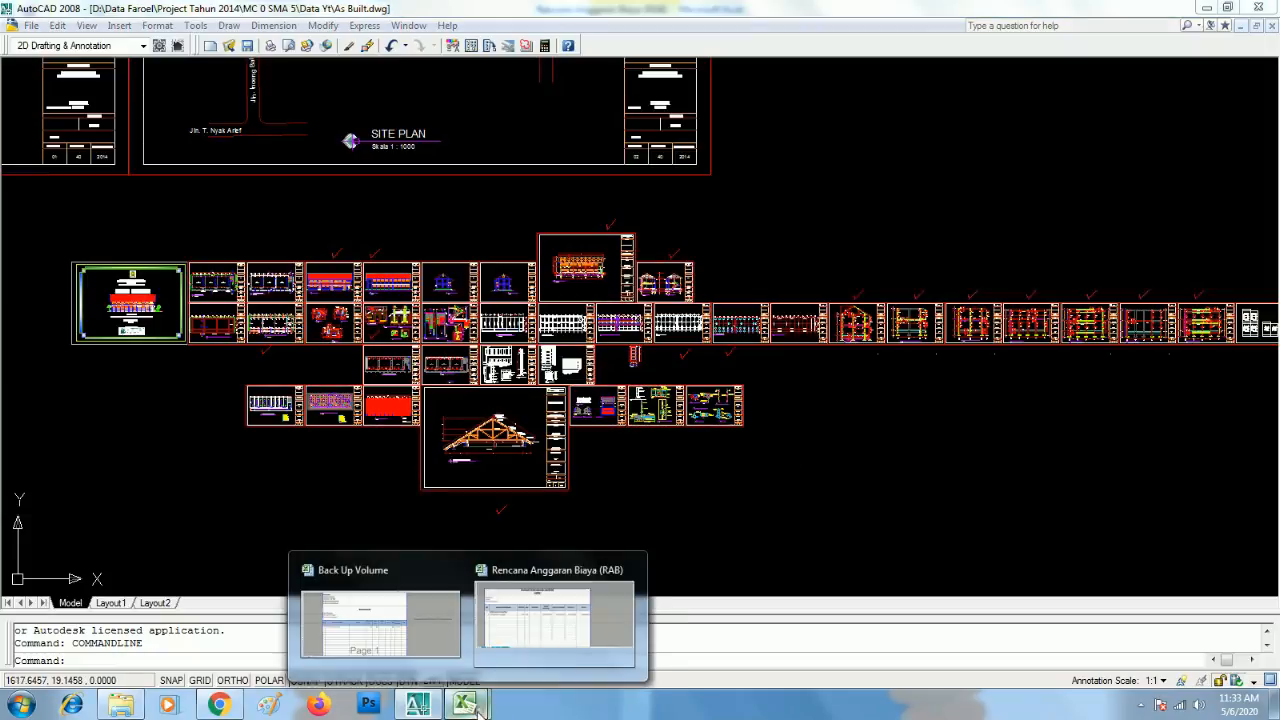
{"action": "left_click", "coordinate": [508, 620]}
{"action": "left_click", "coordinate": [649, 397]}
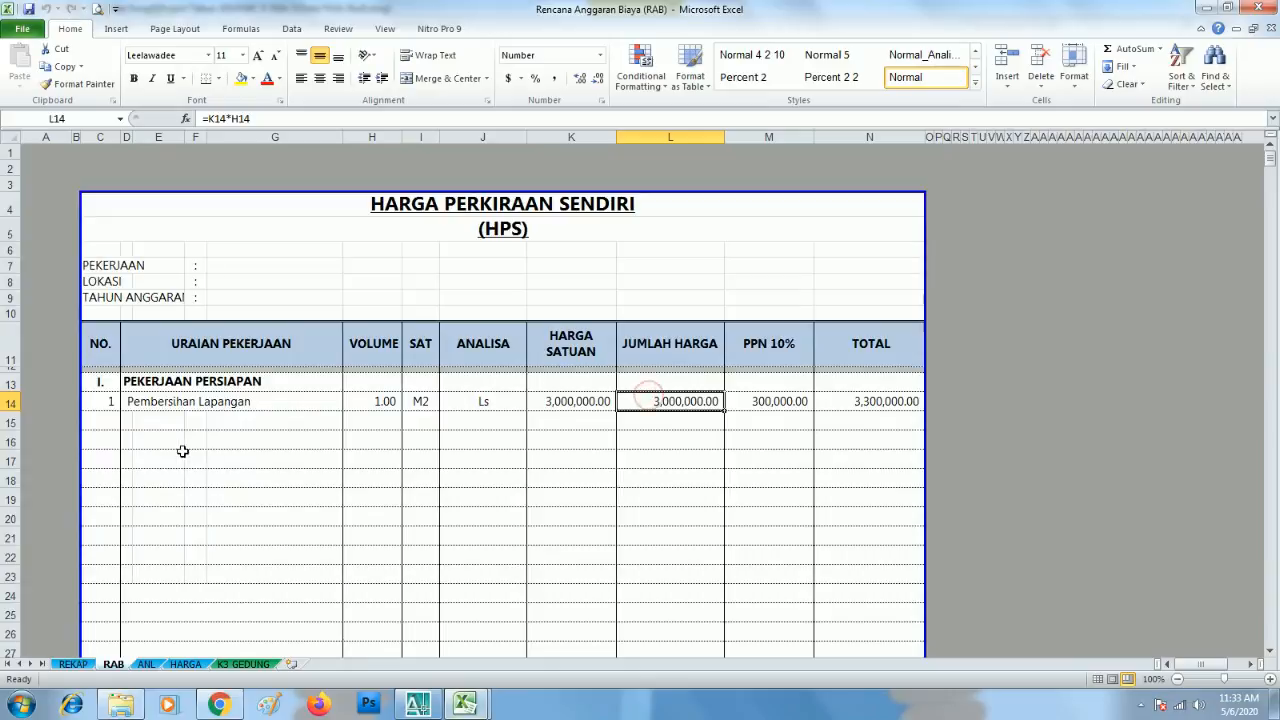
{"action": "left_click", "coordinate": [140, 418]}
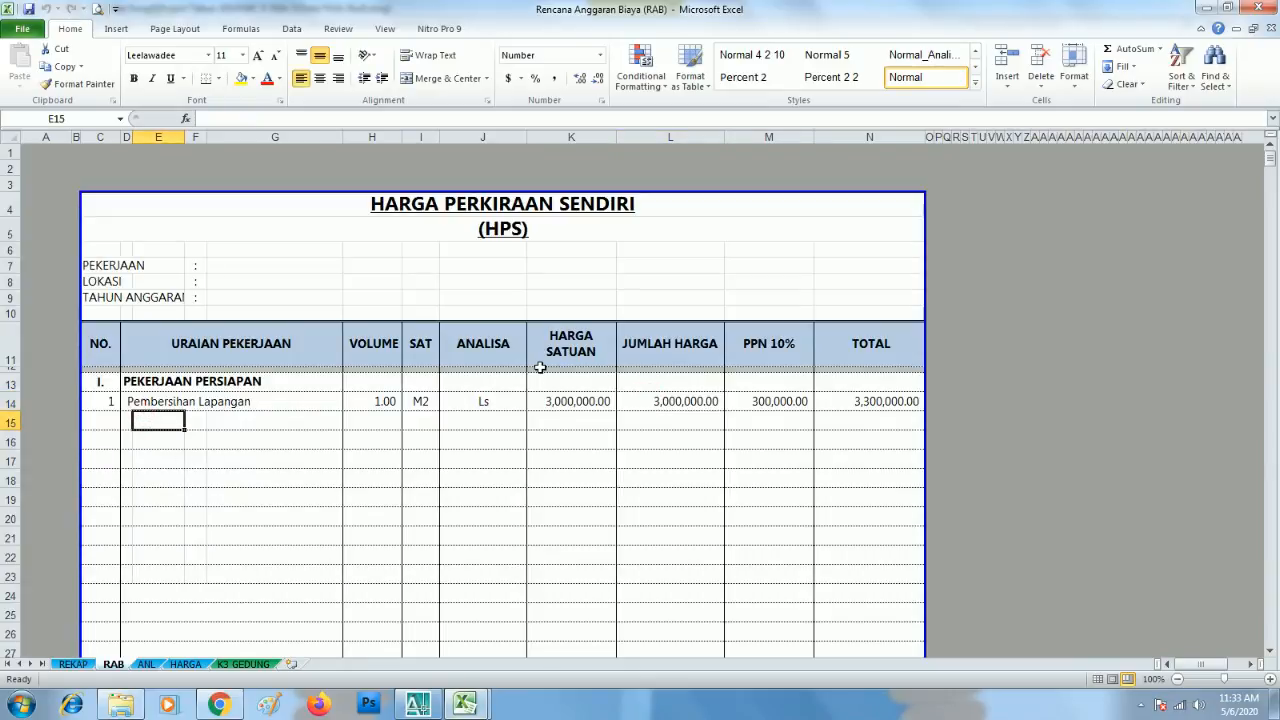
{"action": "left_click", "coordinate": [173, 453]}
{"action": "left_click", "coordinate": [134, 407]}
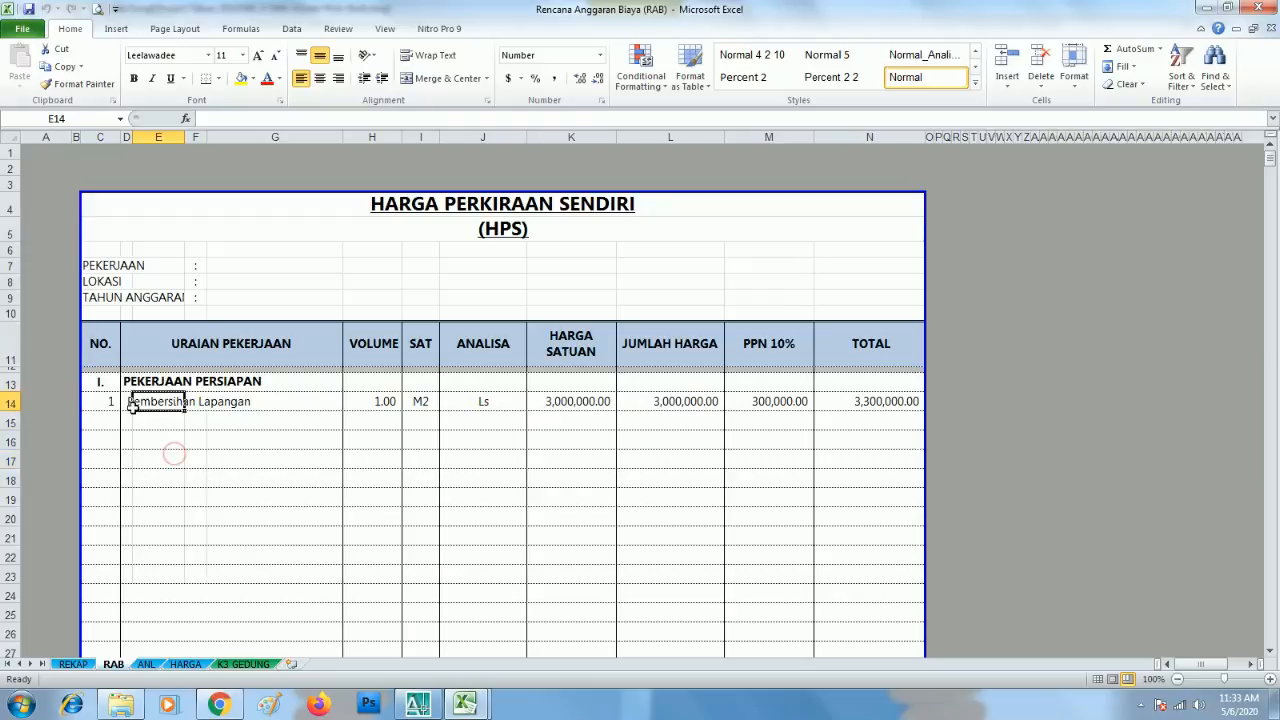
Enter "papan Nama Proyek" in cell D15 of the RAB sheet, as the work item below Pembersihan Lapangan
{"action": "left_click", "coordinate": [129, 418]}
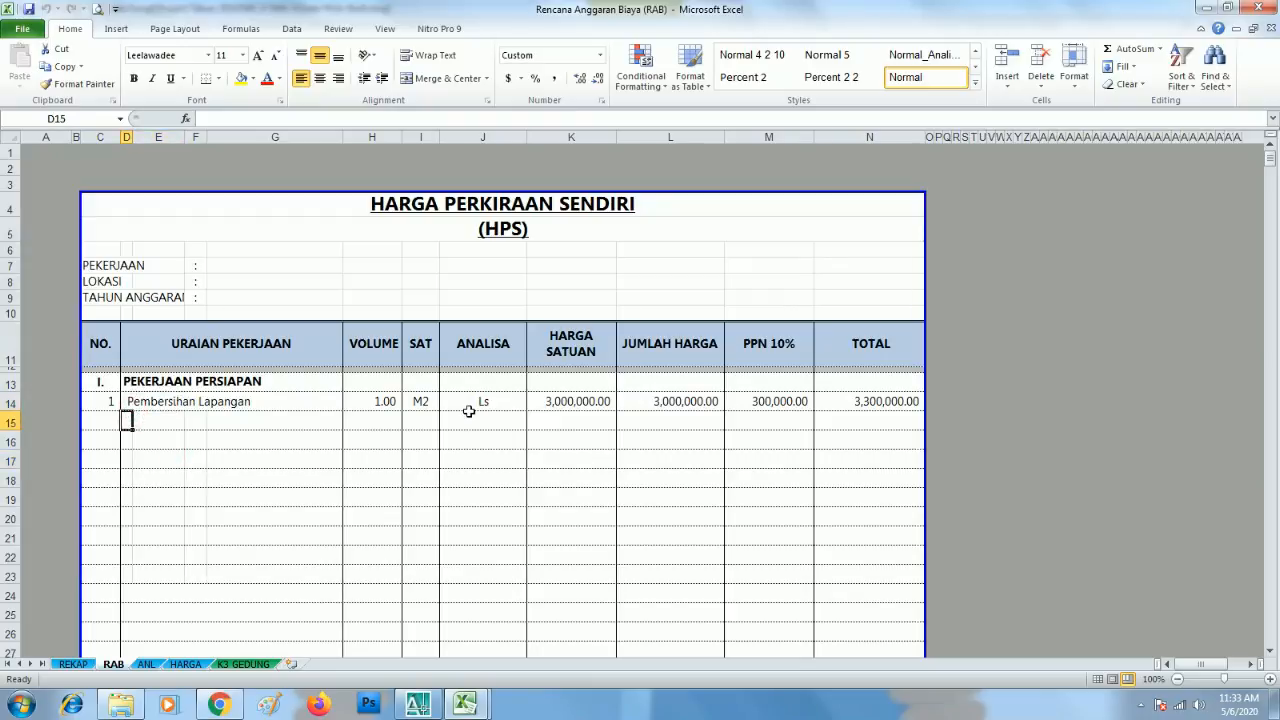
{"action": "scroll", "coordinate": [301, 510], "scroll_direction": "down", "scroll_amount": 2}
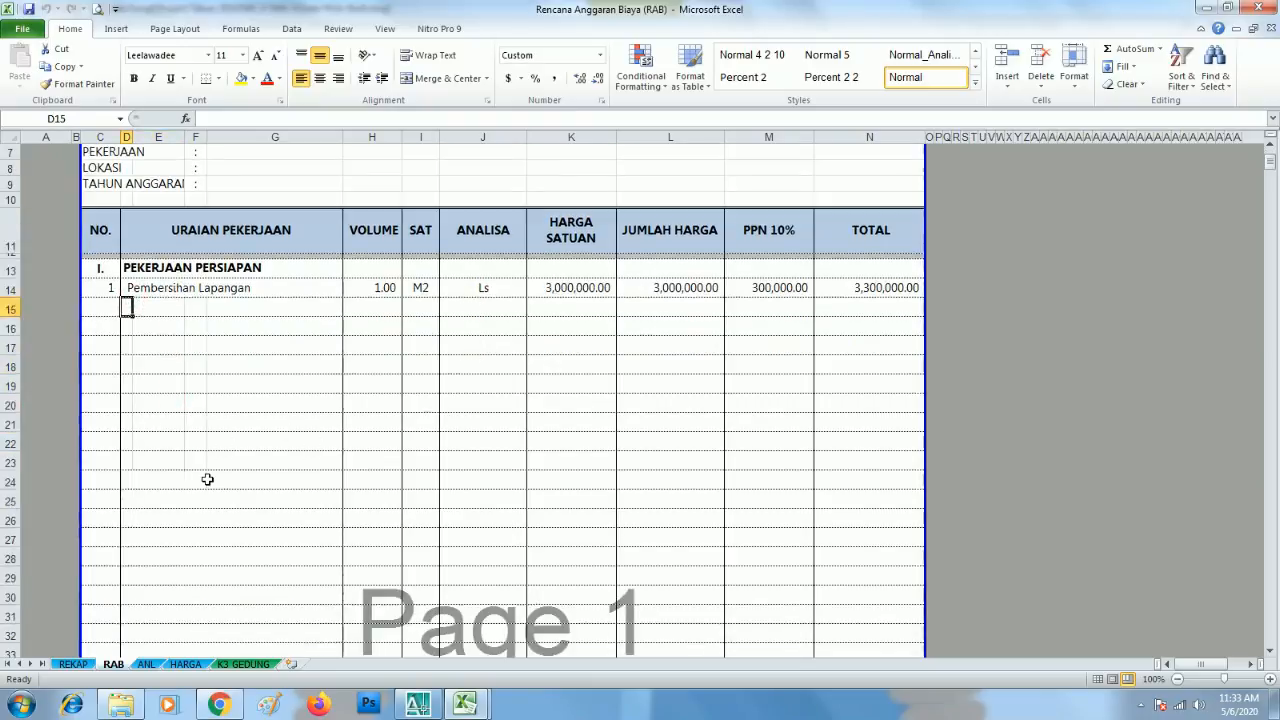
{"action": "scroll", "coordinate": [183, 455], "scroll_direction": "up", "scroll_amount": 1}
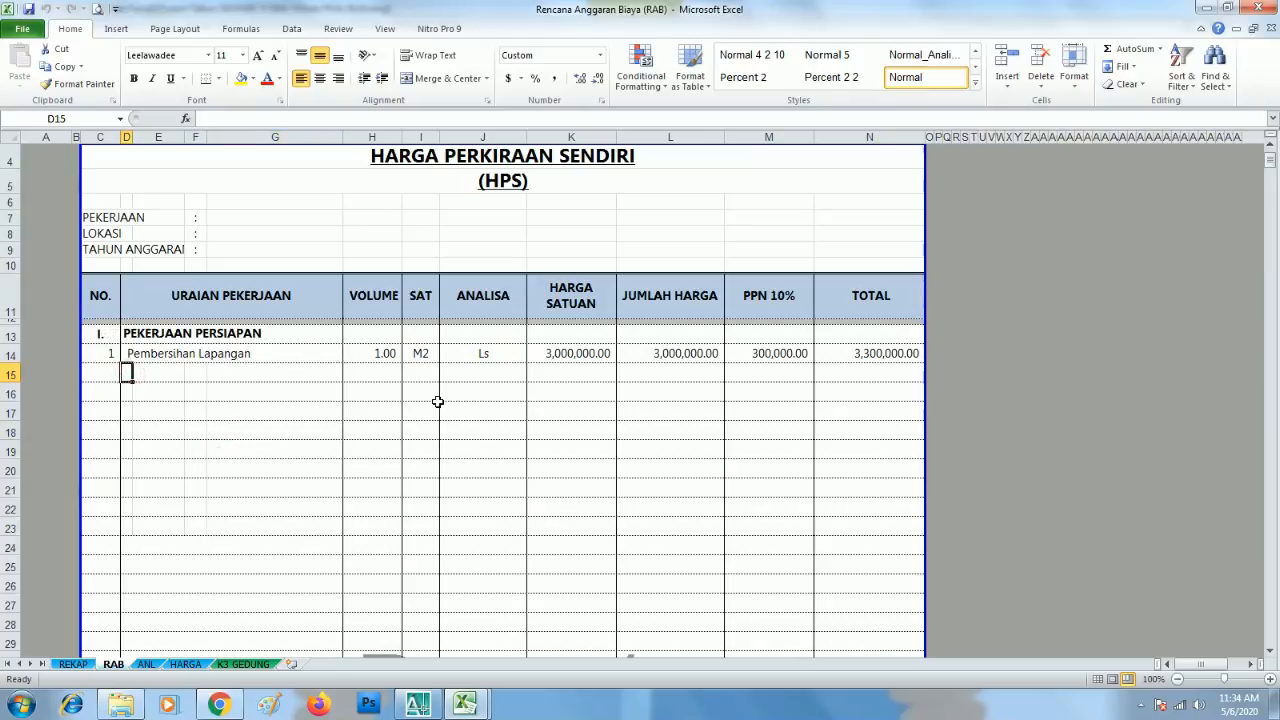
{"action": "type", "text": "papa"}
{"action": "key", "text": "BackSpace"}
{"action": "key", "text": "BackSpace"}
{"action": "key", "text": "Escape"}
{"action": "type", "text": "papan Nama Proyek"}
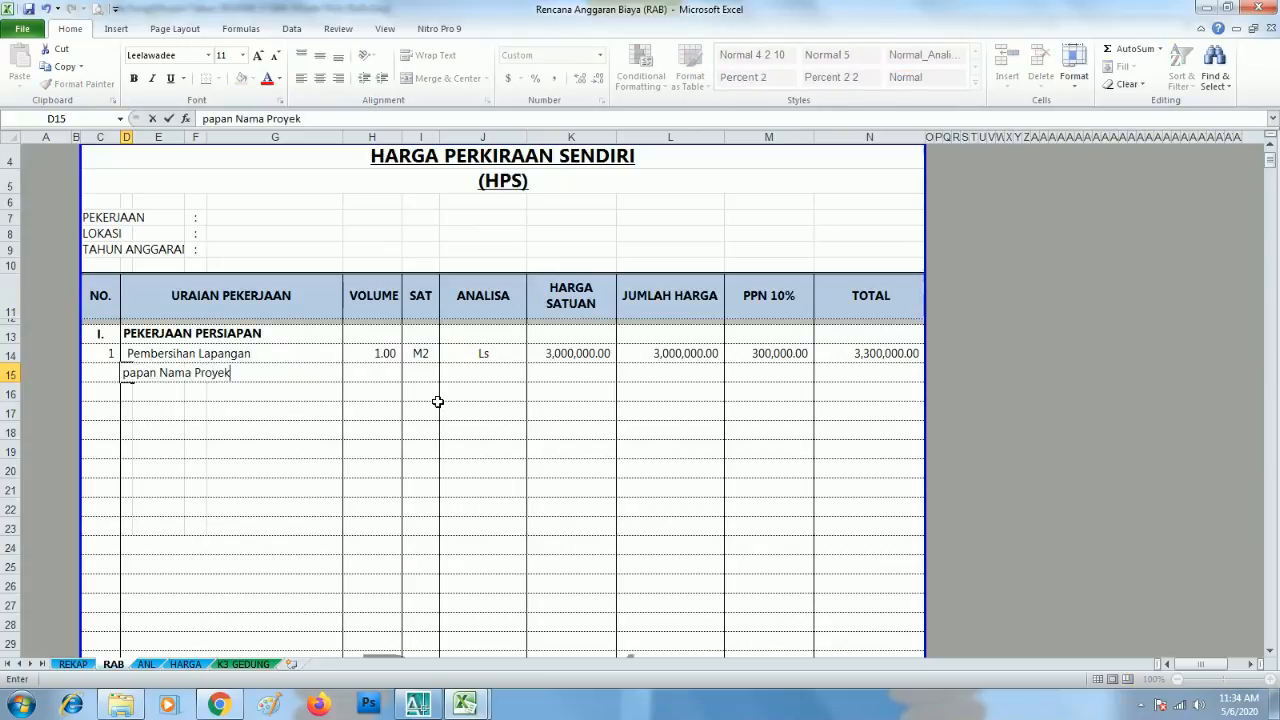
{"action": "key", "text": "Return"}
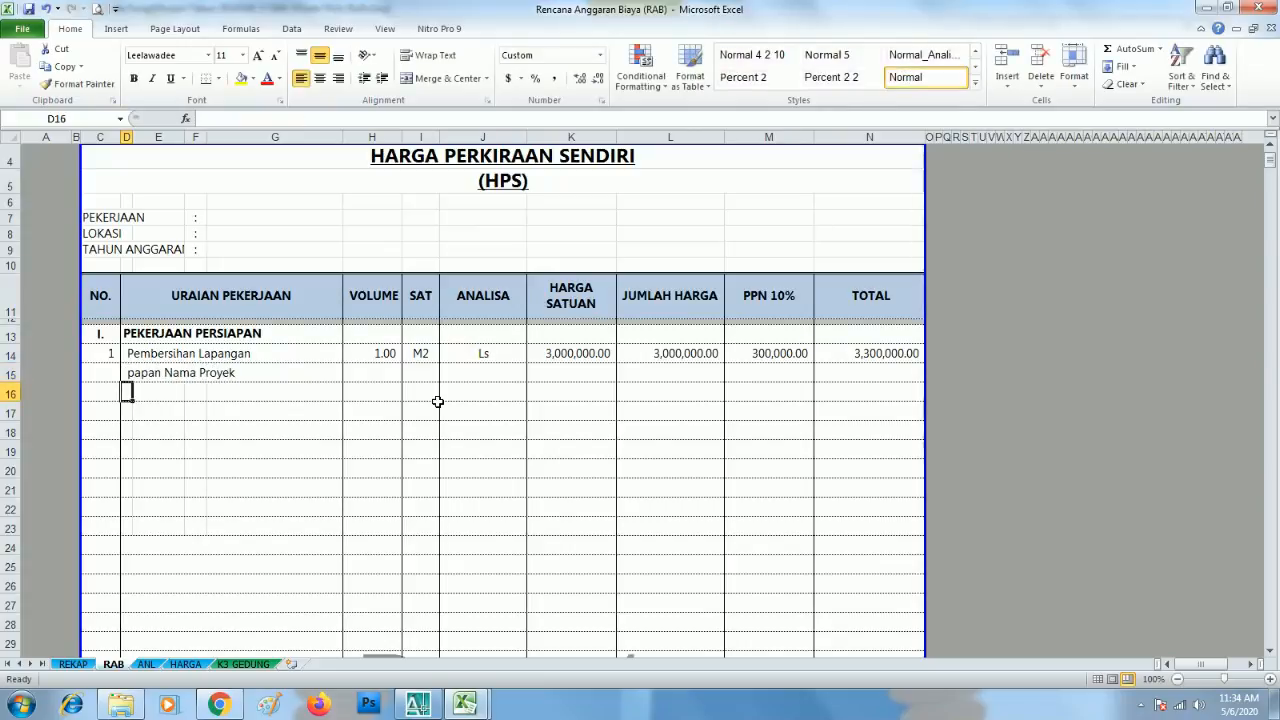
Capitalize the first letter of the description in D15 so it reads "Papan Nama Proyek"
{"action": "left_click", "coordinate": [131, 373]}
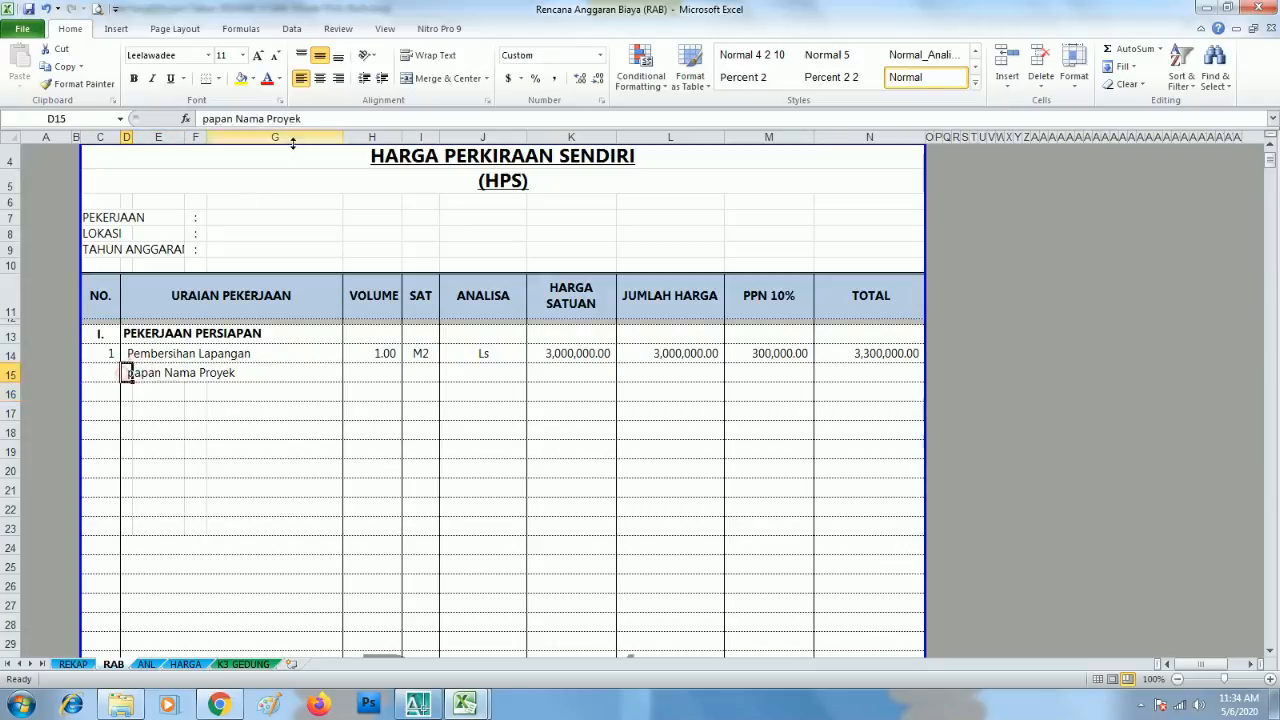
{"action": "left_click", "coordinate": [208, 118]}
{"action": "key", "text": "BackSpace"}
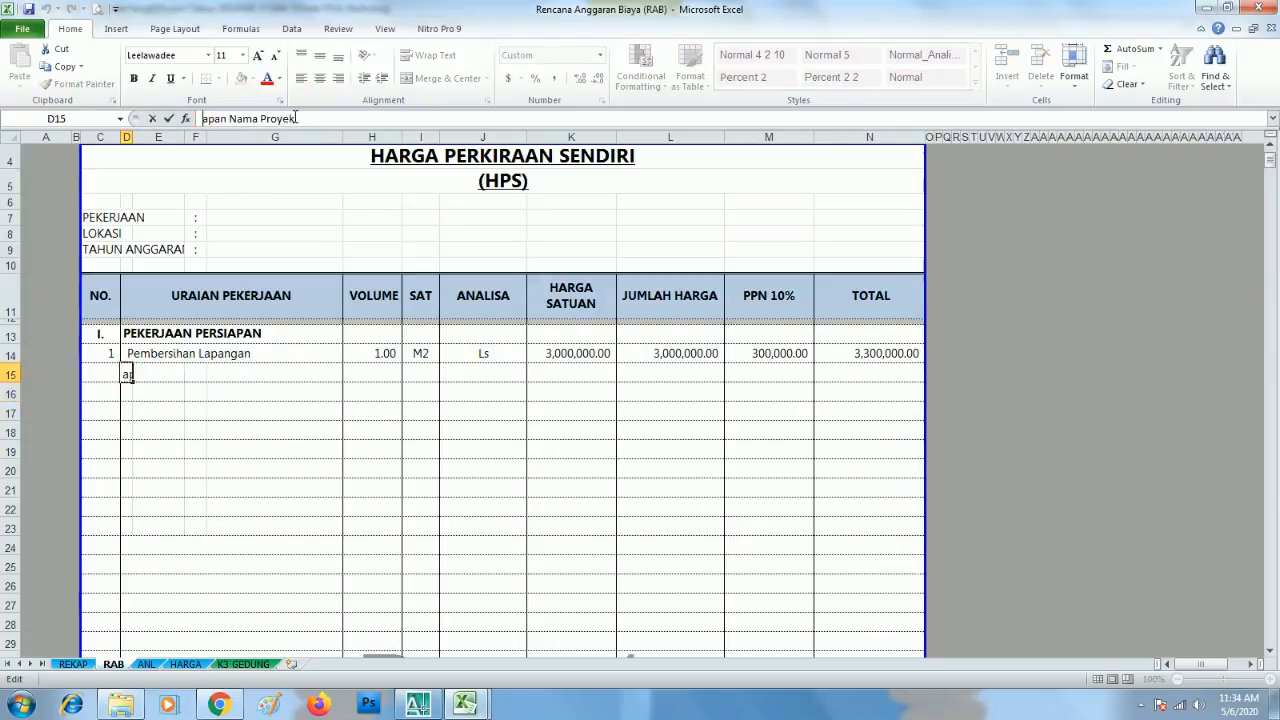
{"action": "type", "text": "P"}
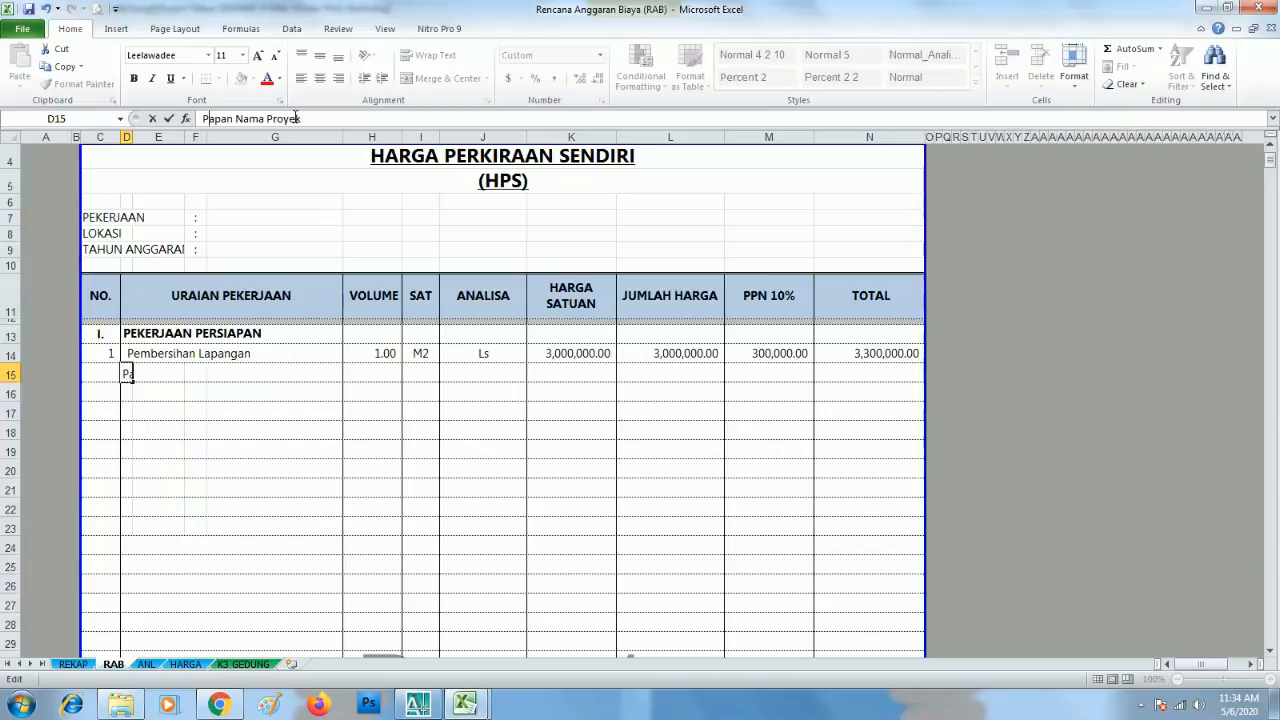
{"action": "key", "text": "Return"}
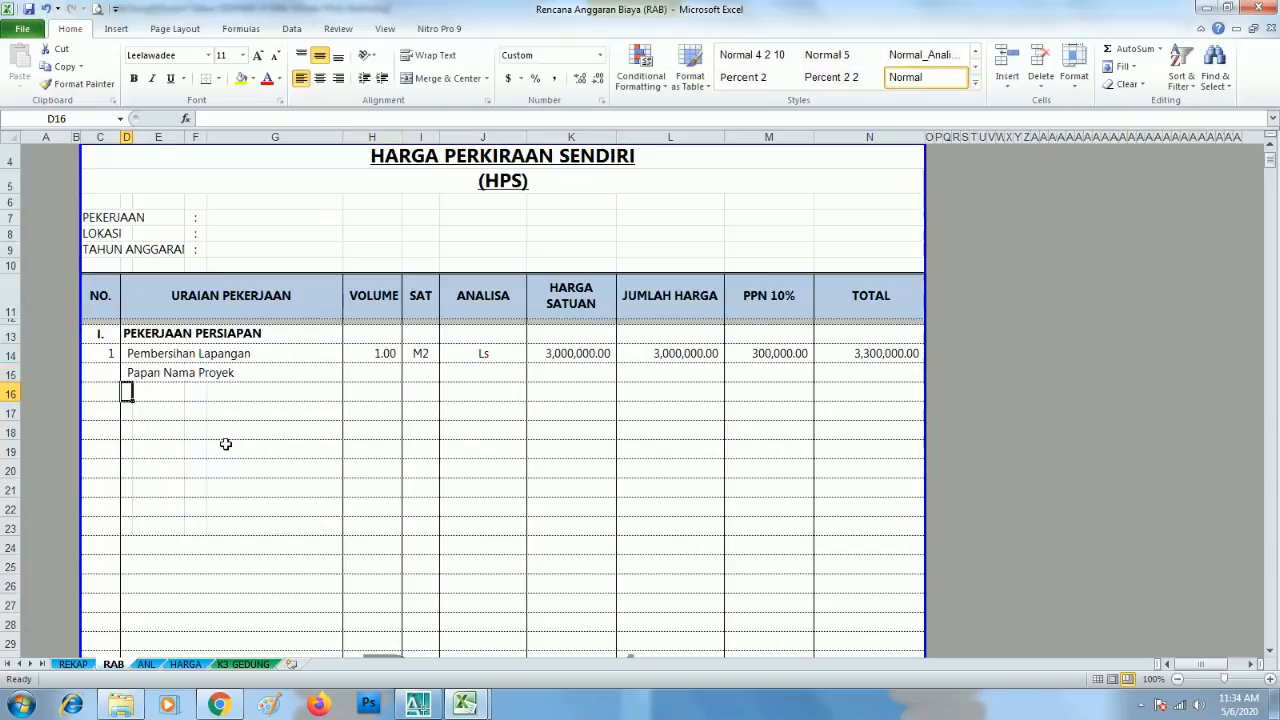
Number the Papan Nama Proyek row as 2 in cell C15 and right-align the number
{"action": "left_click", "coordinate": [110, 374]}
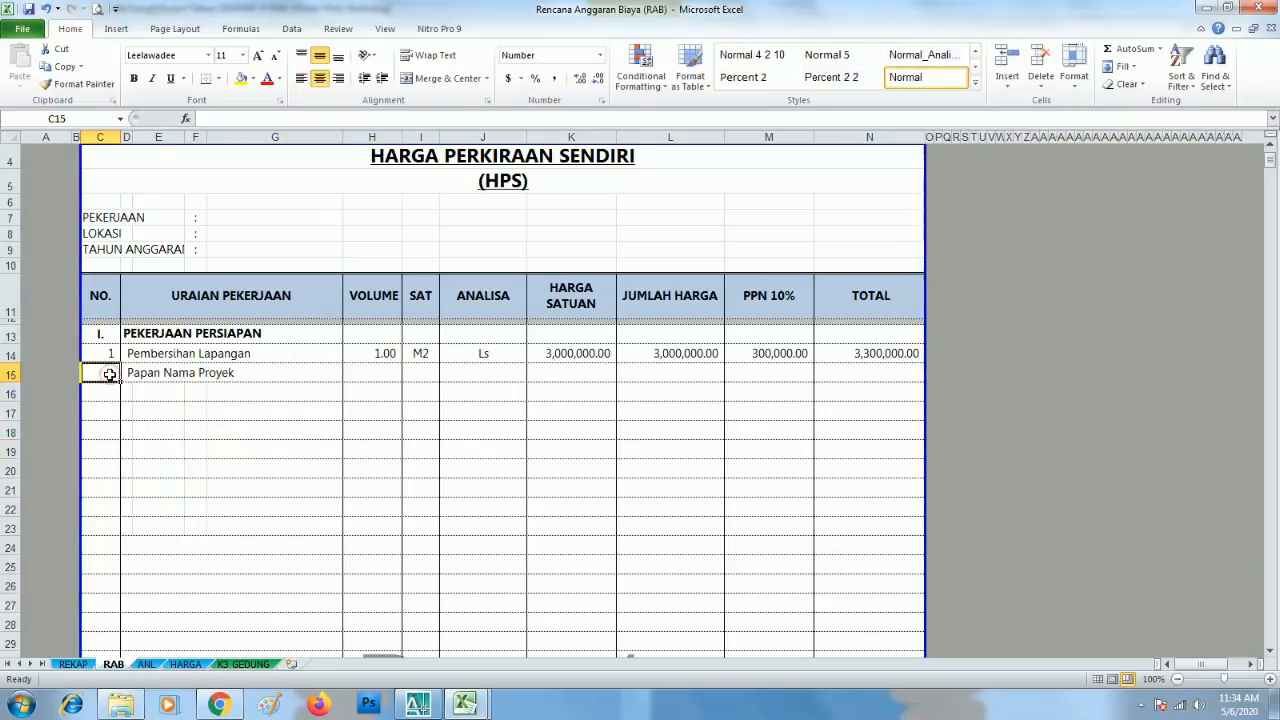
{"action": "type", "text": "2"}
{"action": "key", "text": "Return"}
{"action": "left_click", "coordinate": [110, 374]}
{"action": "left_click", "coordinate": [340, 79]}
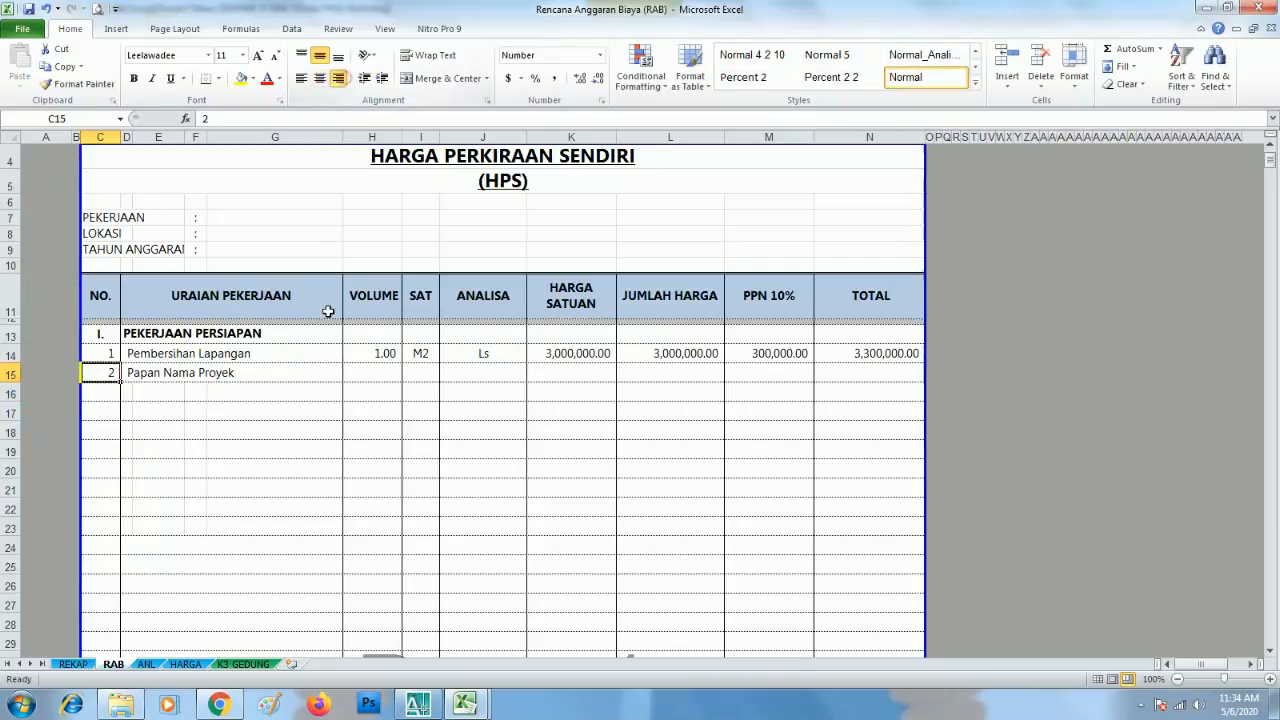
{"action": "left_click", "coordinate": [314, 417]}
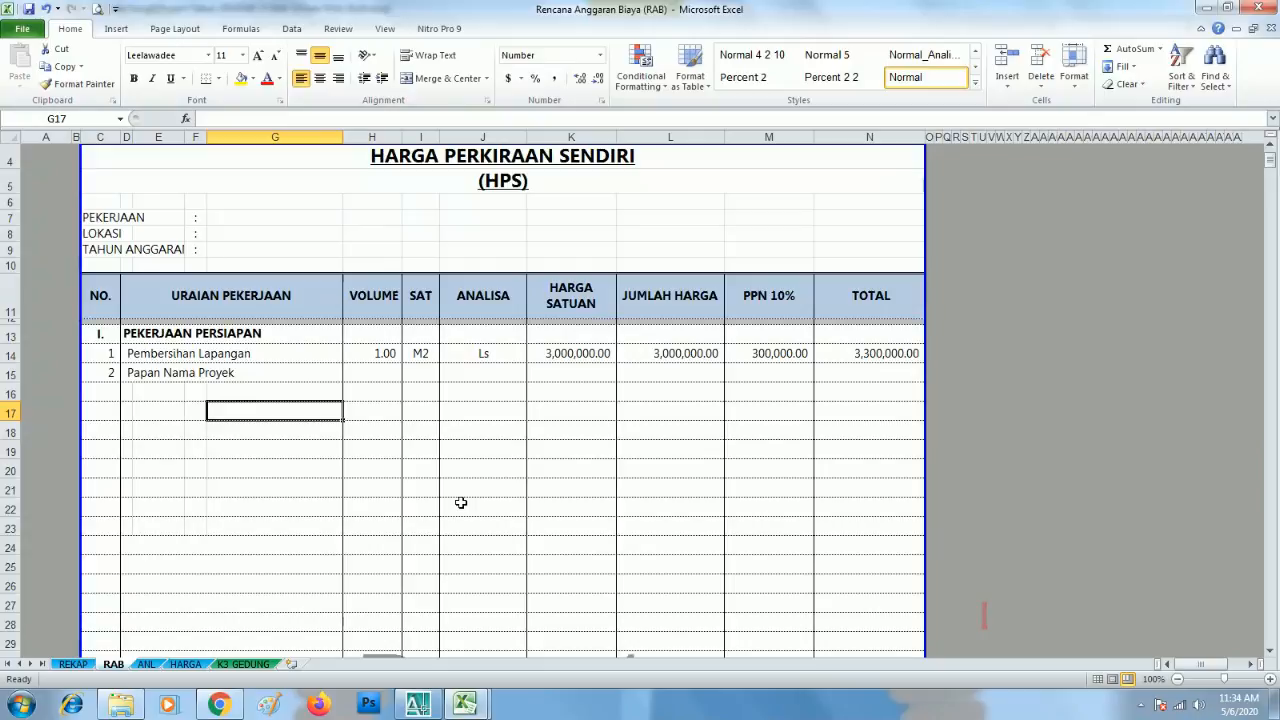
{"action": "scroll", "coordinate": [460, 502], "scroll_direction": "up", "scroll_amount": 1}
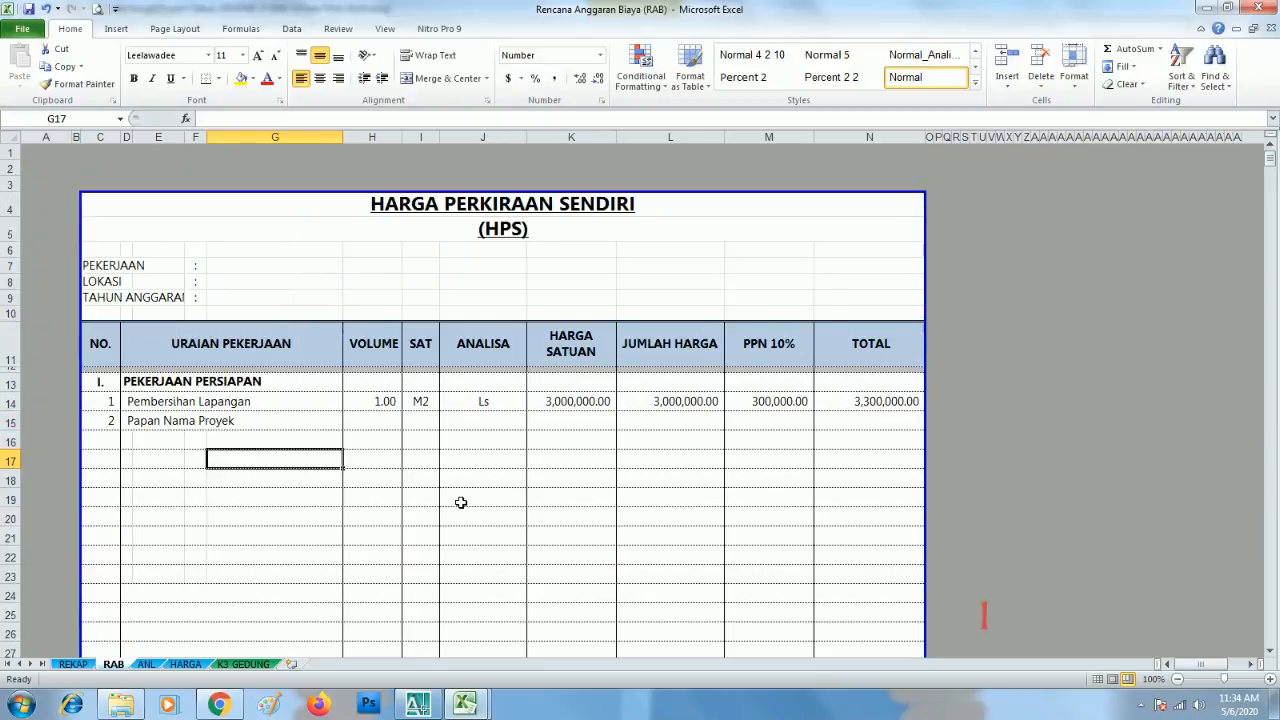
{"action": "left_click", "coordinate": [192, 516]}
{"action": "left_click", "coordinate": [143, 425]}
{"action": "left_click", "coordinate": [302, 441]}
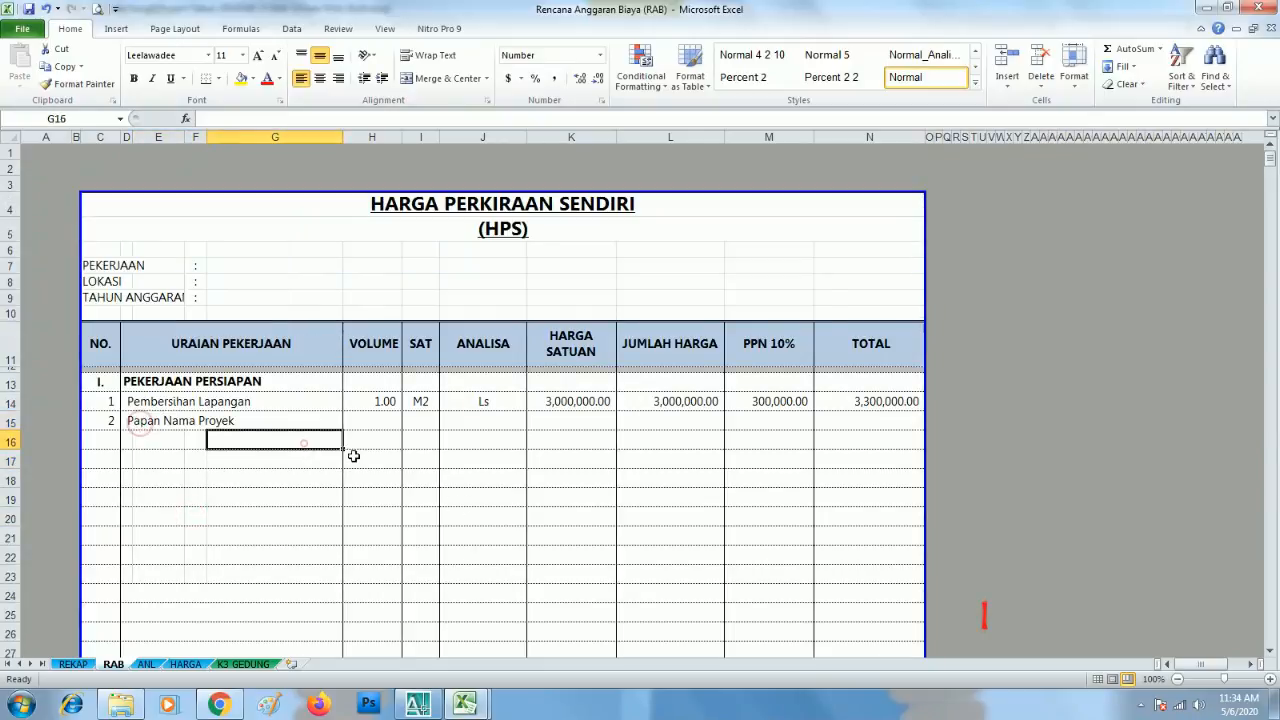
{"action": "left_click", "coordinate": [372, 422]}
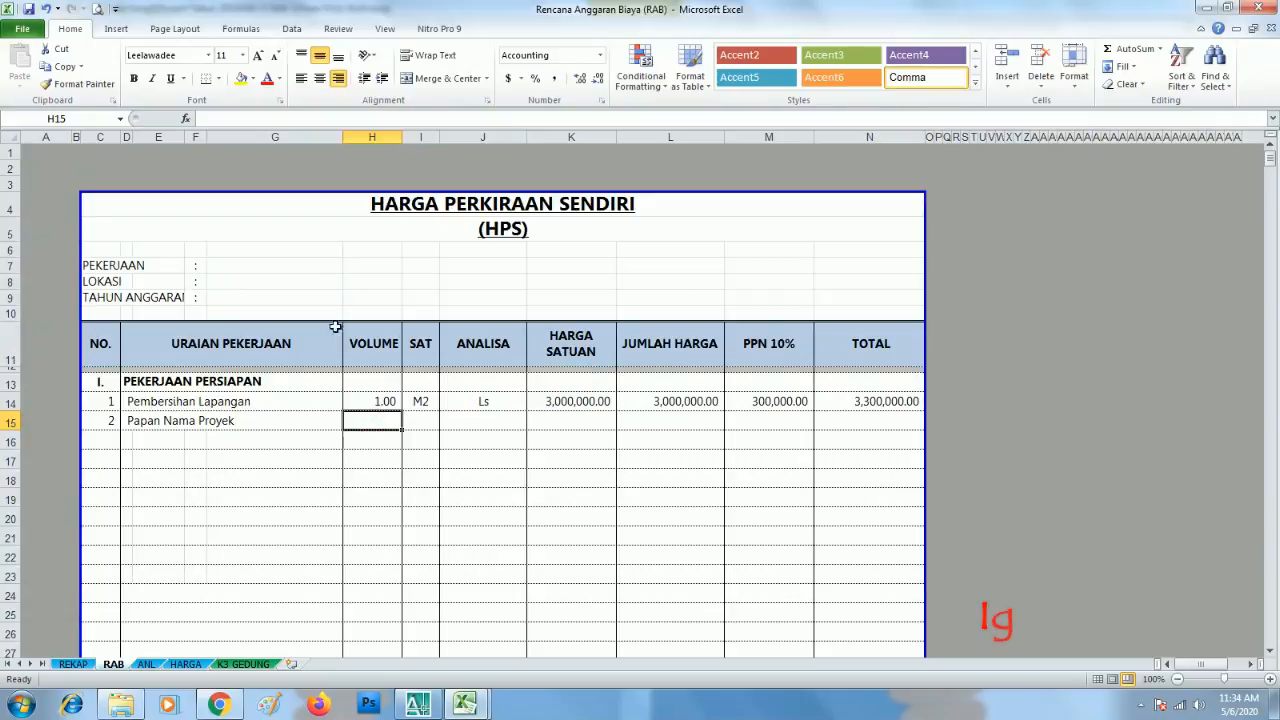
{"action": "left_click", "coordinate": [134, 422]}
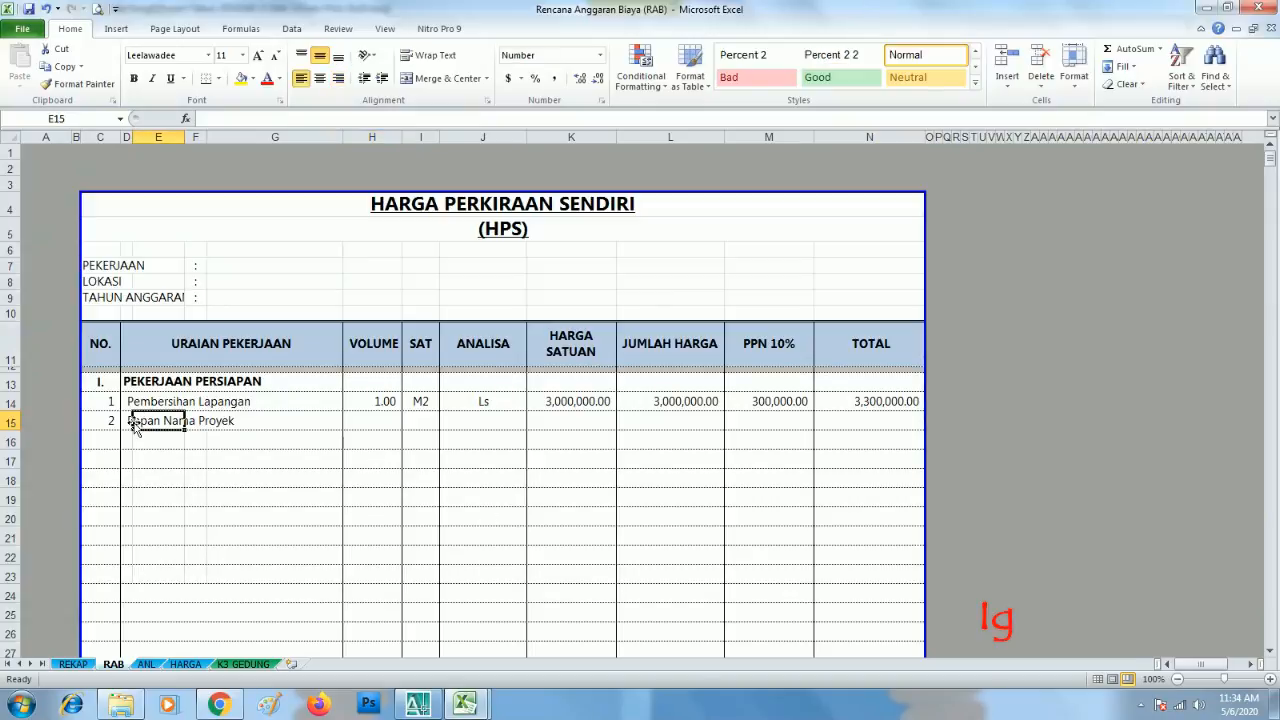
{"action": "left_click", "coordinate": [217, 443]}
{"action": "left_click", "coordinate": [126, 420]}
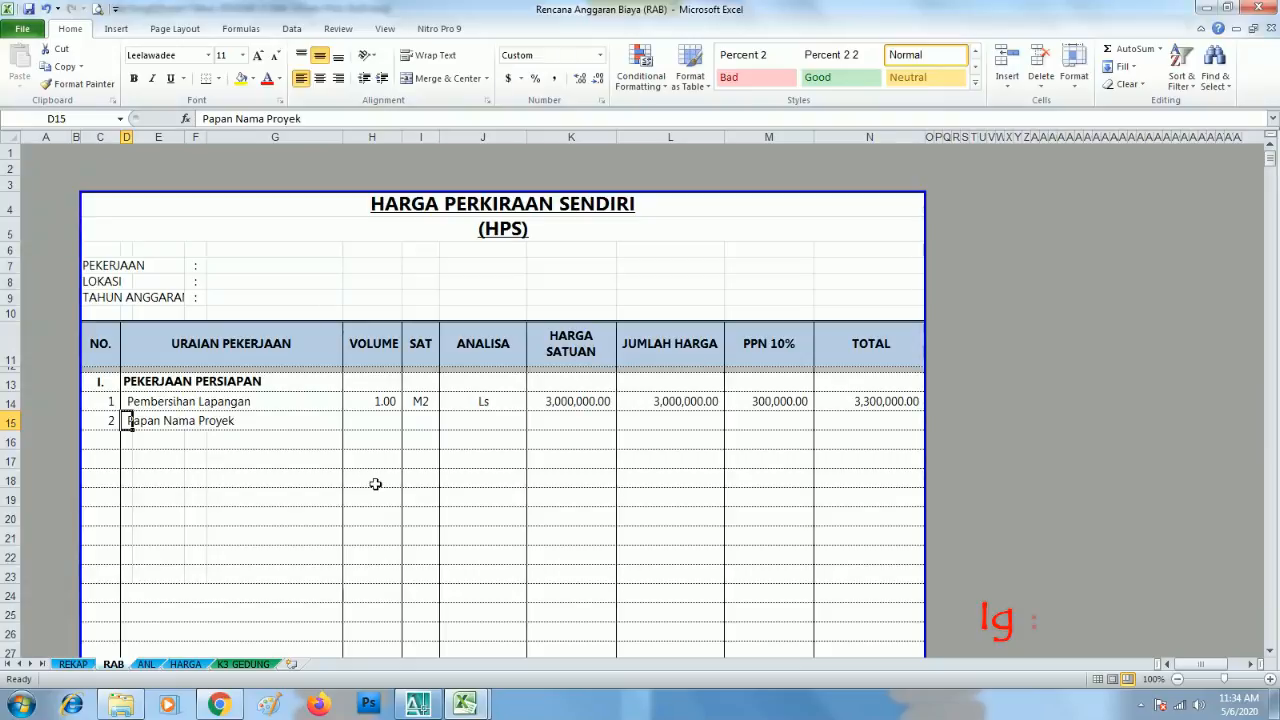
{"action": "left_click", "coordinate": [244, 483]}
{"action": "left_click", "coordinate": [133, 421]}
{"action": "left_click", "coordinate": [335, 437]}
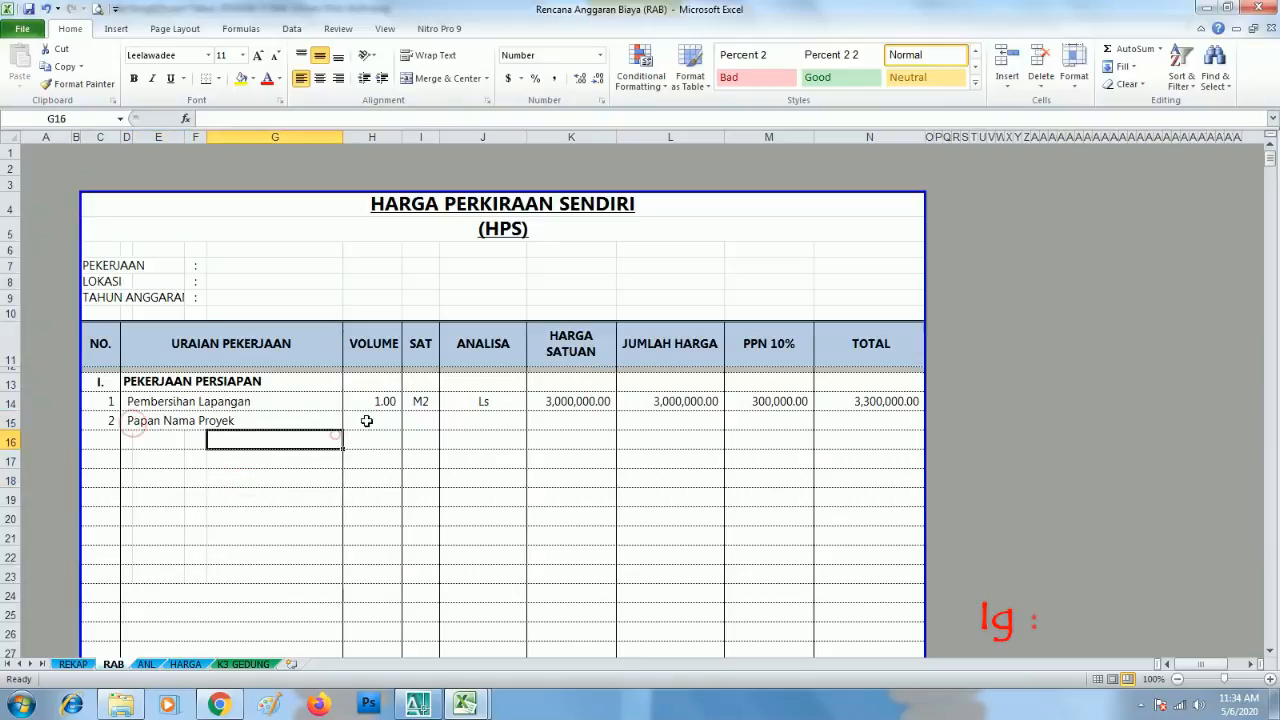
{"action": "left_click", "coordinate": [367, 421]}
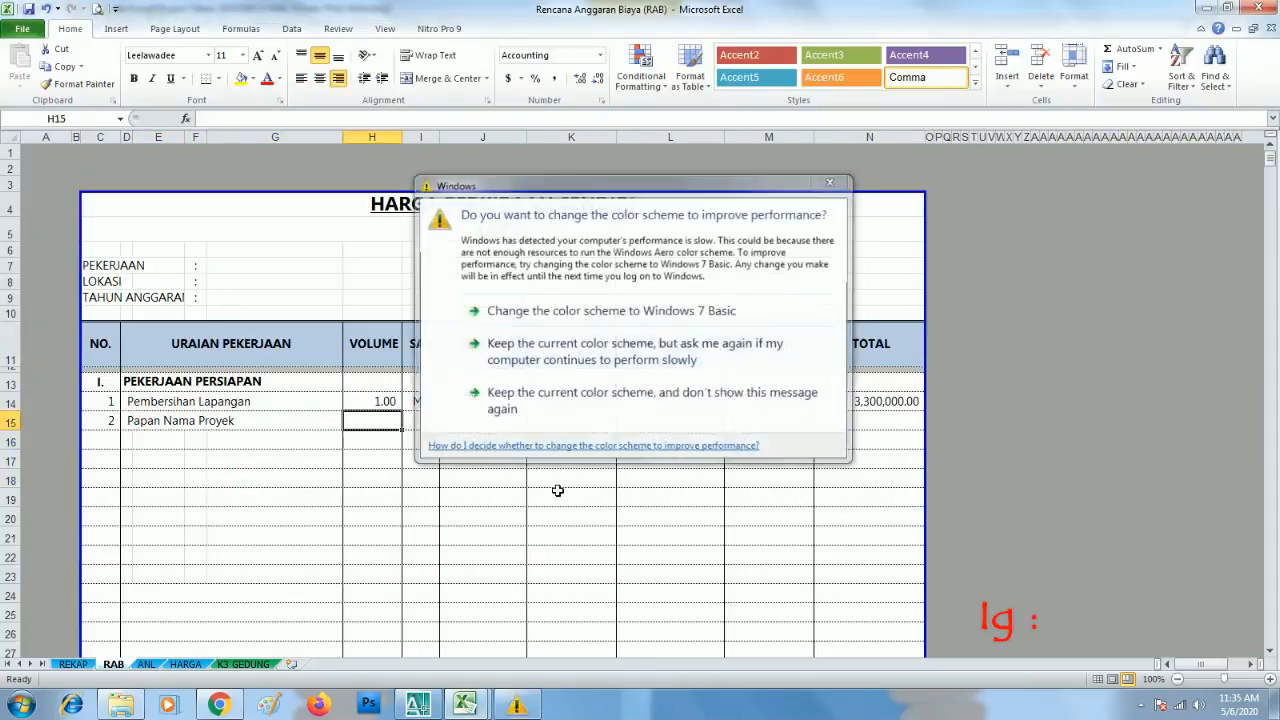
{"action": "left_click", "coordinate": [165, 532]}
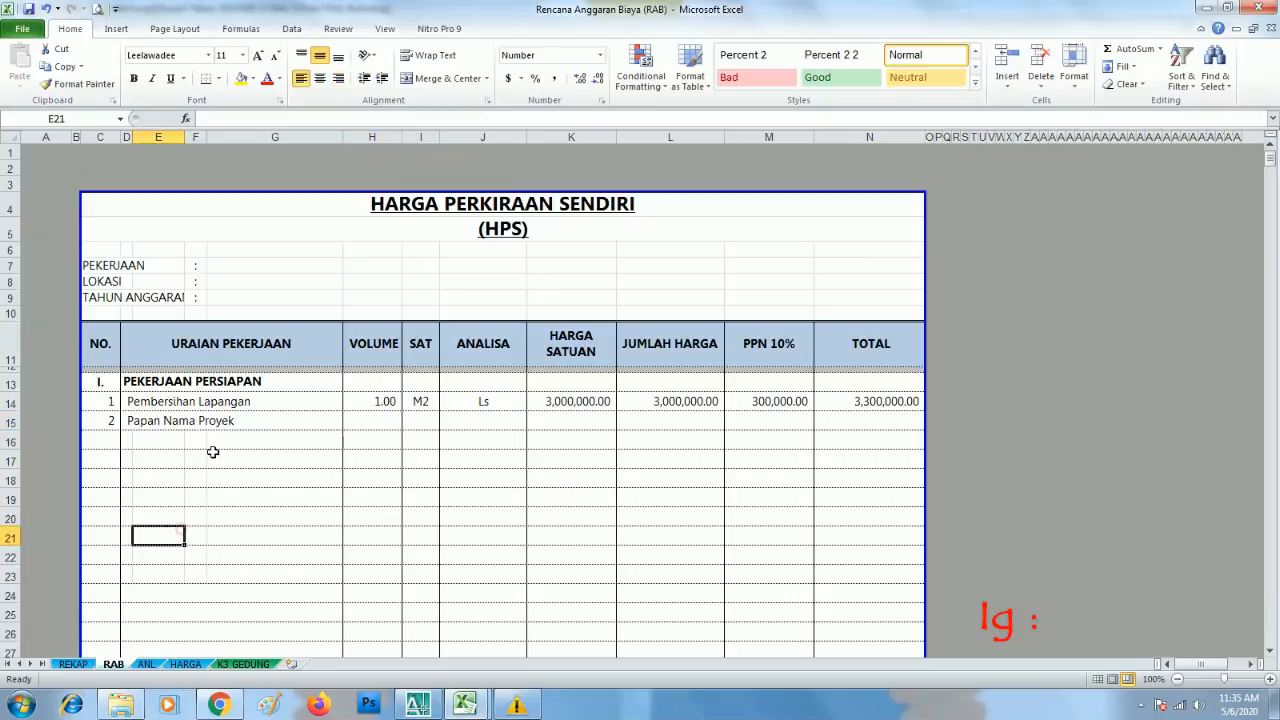
Enter a volume of 1 for Papan Nama Proyek in cell H15
{"action": "left_click", "coordinate": [375, 421]}
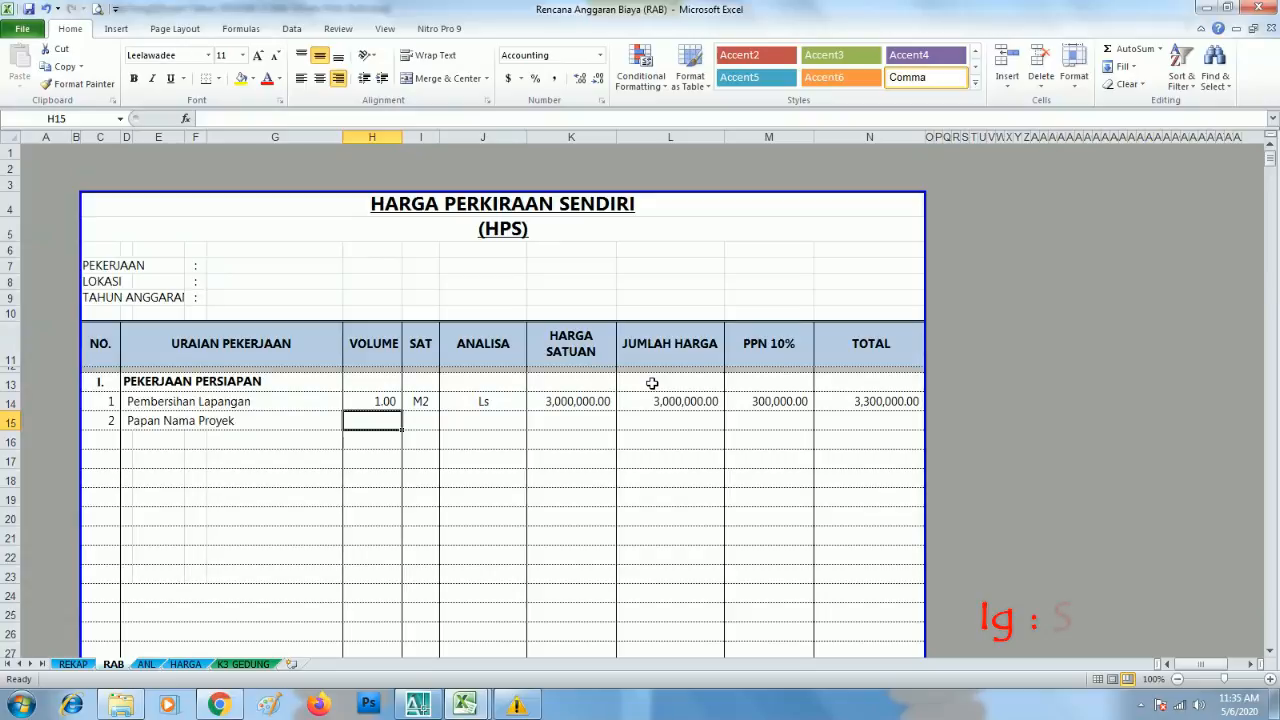
{"action": "type", "text": "1"}
{"action": "key", "text": "Return"}
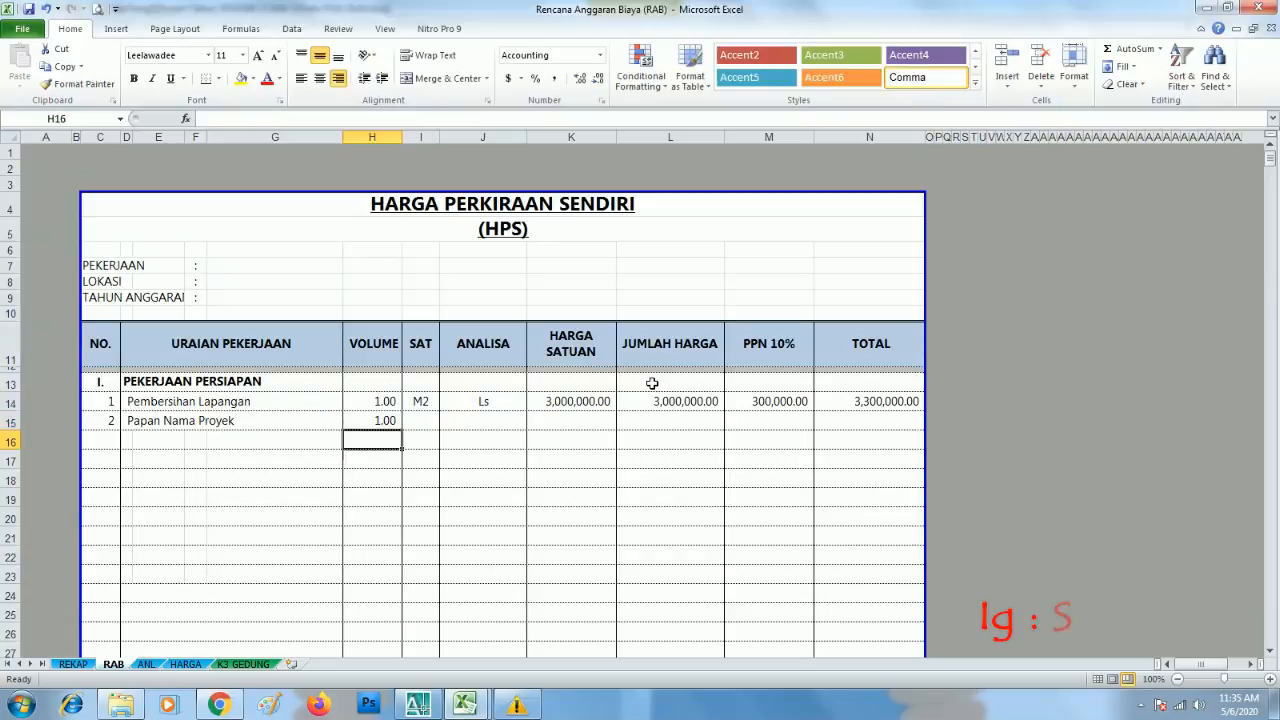
{"action": "key", "text": "Up"}
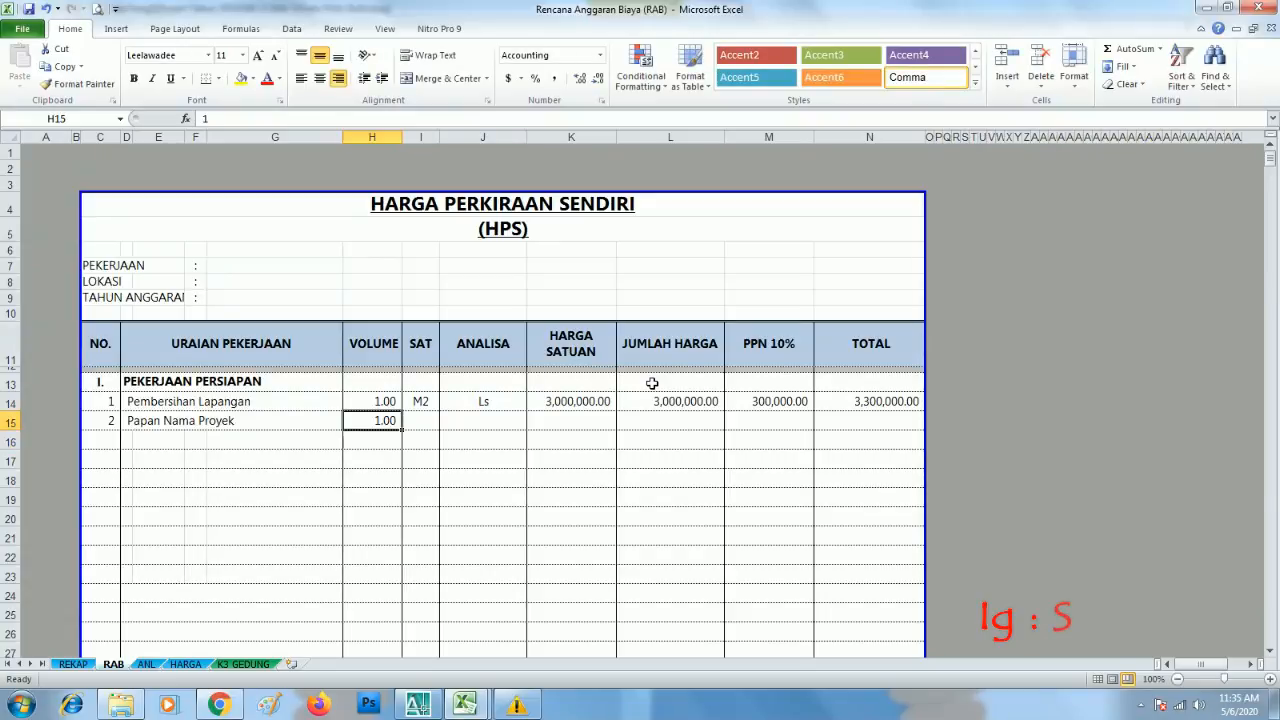
{"action": "left_click", "coordinate": [599, 437]}
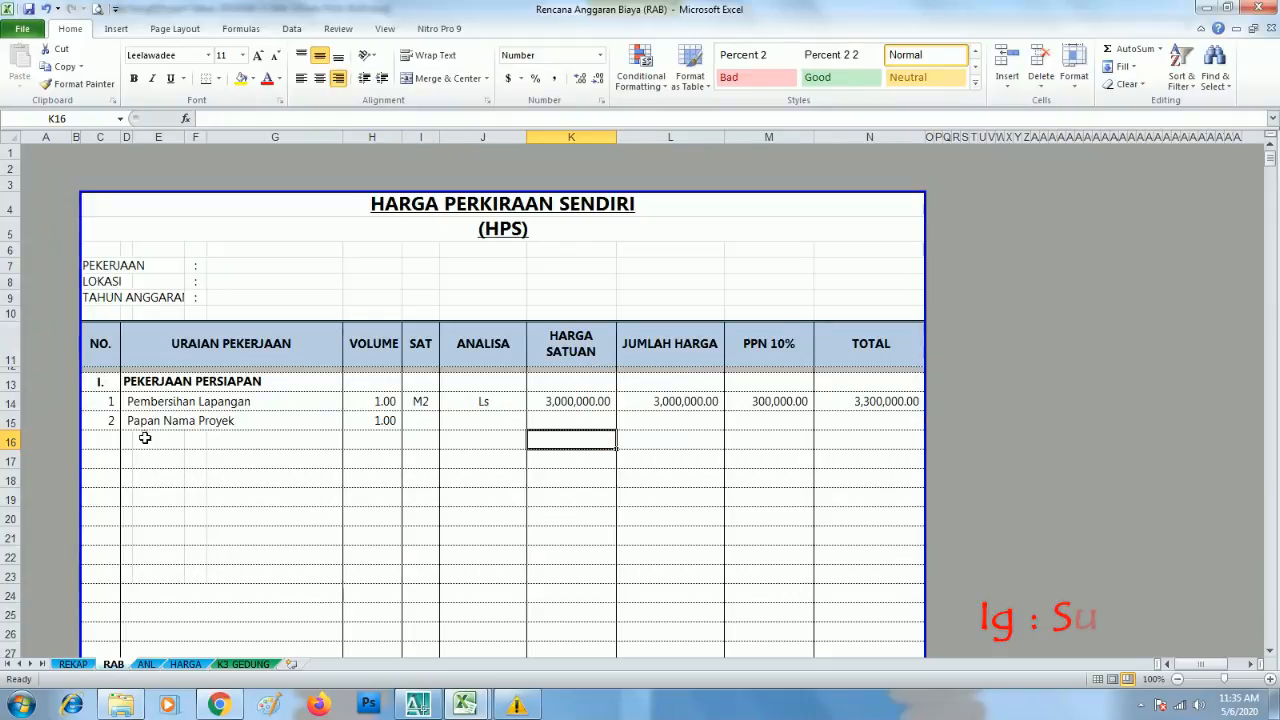
{"action": "left_click", "coordinate": [274, 502]}
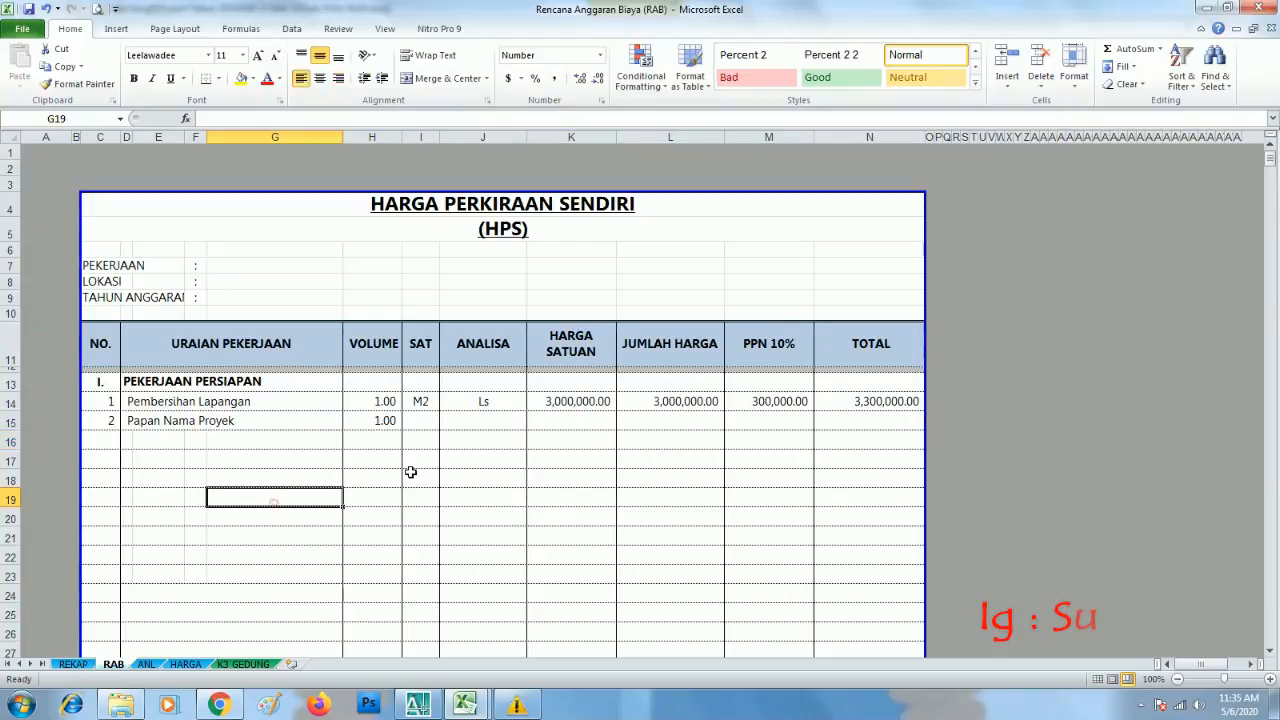
{"action": "left_click", "coordinate": [384, 414]}
{"action": "left_click", "coordinate": [690, 426]}
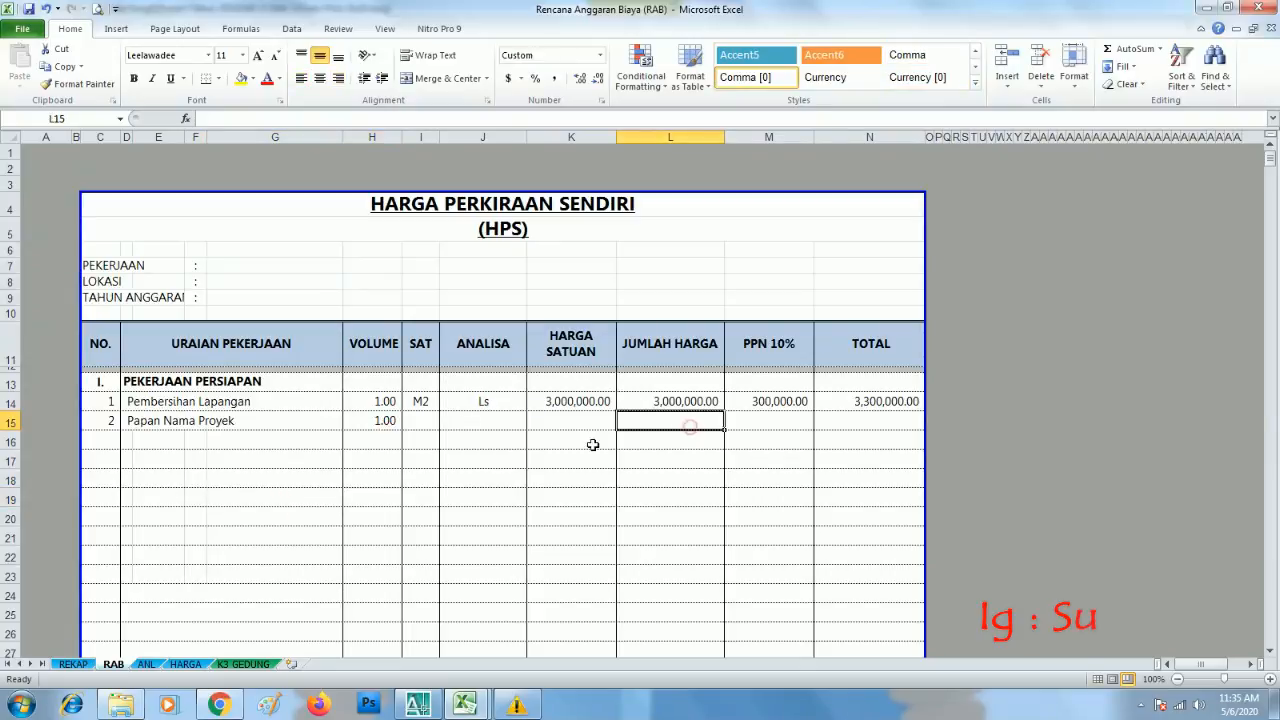
{"action": "left_click", "coordinate": [381, 419]}
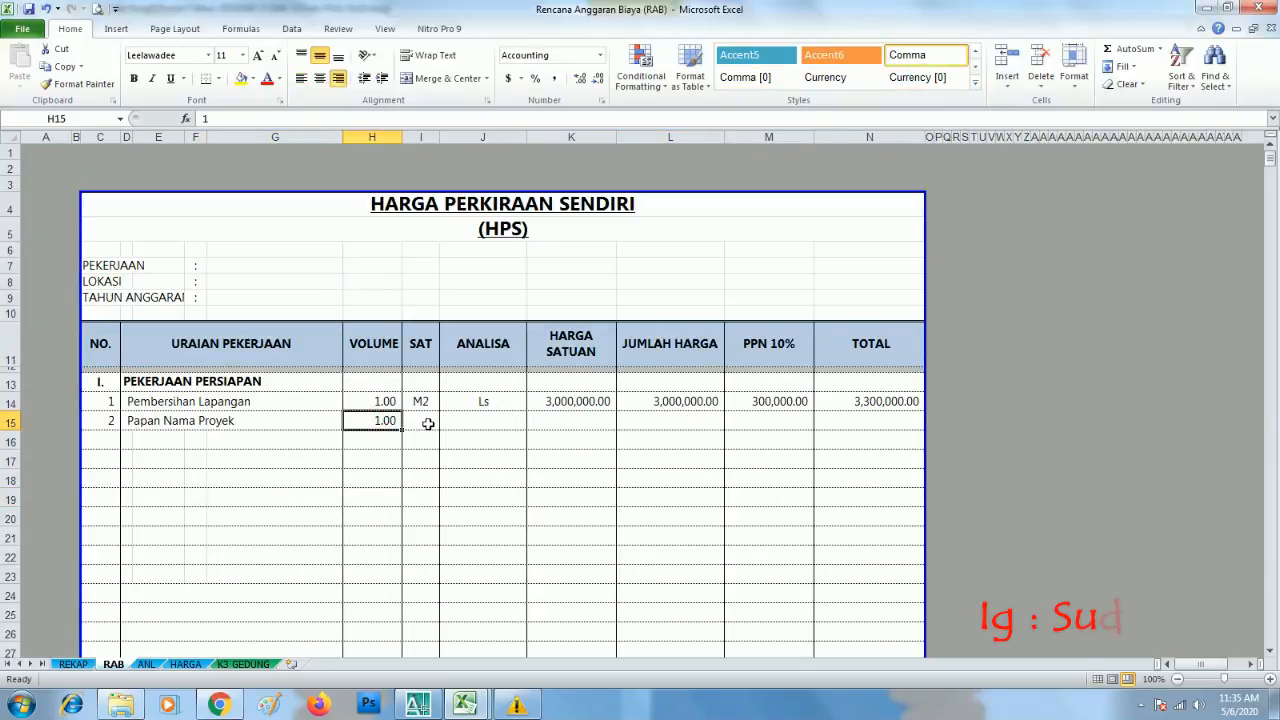
Fill in Unit as the SAT and Taksir as the ANALISA of the Papan Nama Proyek row
{"action": "left_click", "coordinate": [428, 424]}
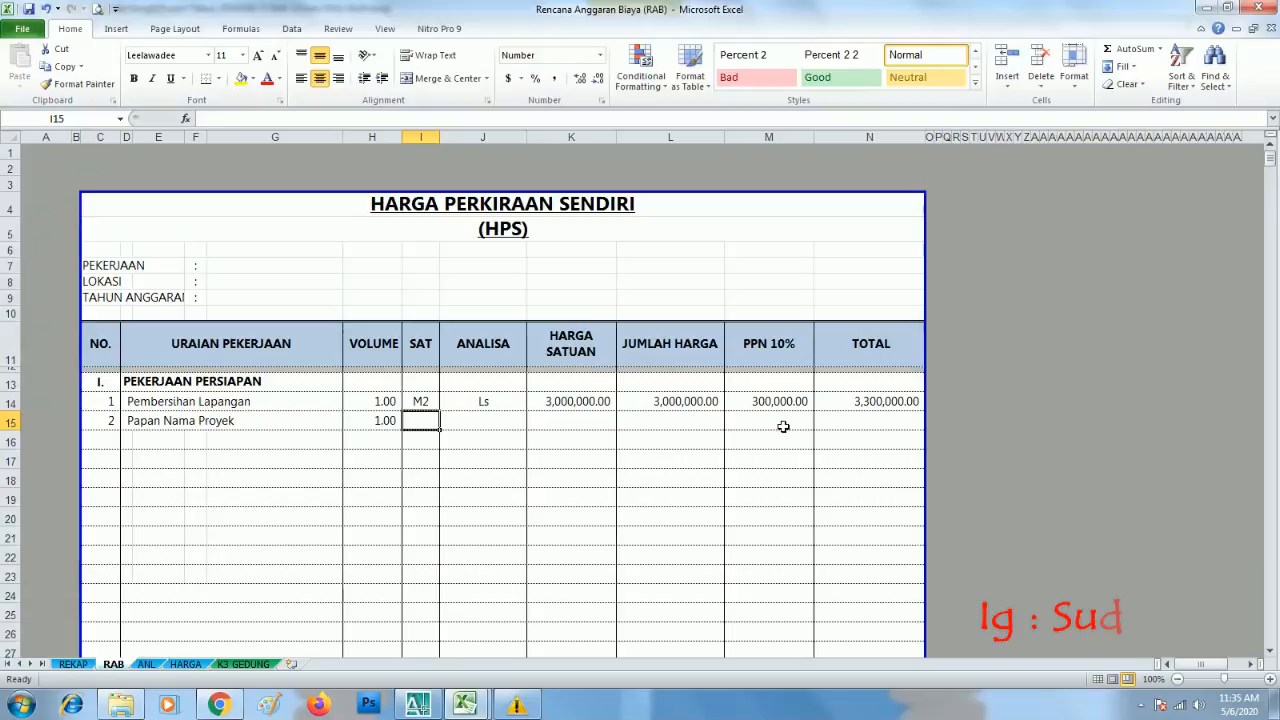
{"action": "type", "text": "Unit"}
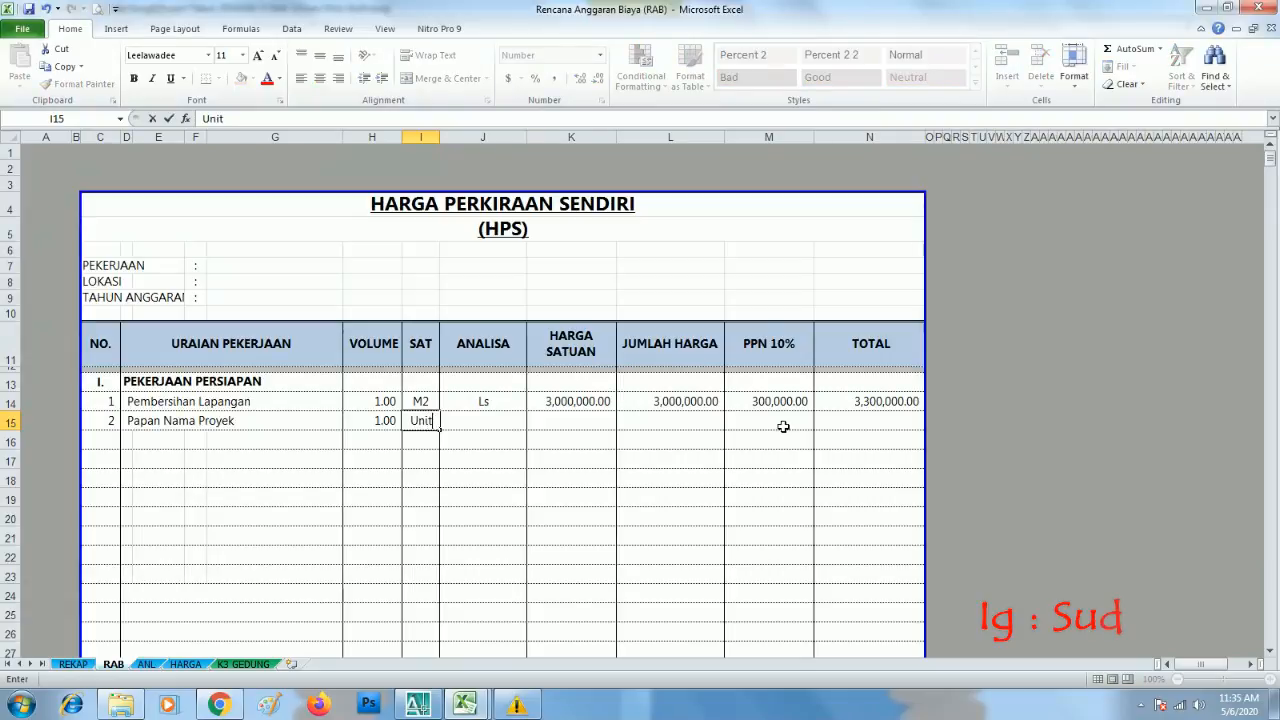
{"action": "key", "text": "Return"}
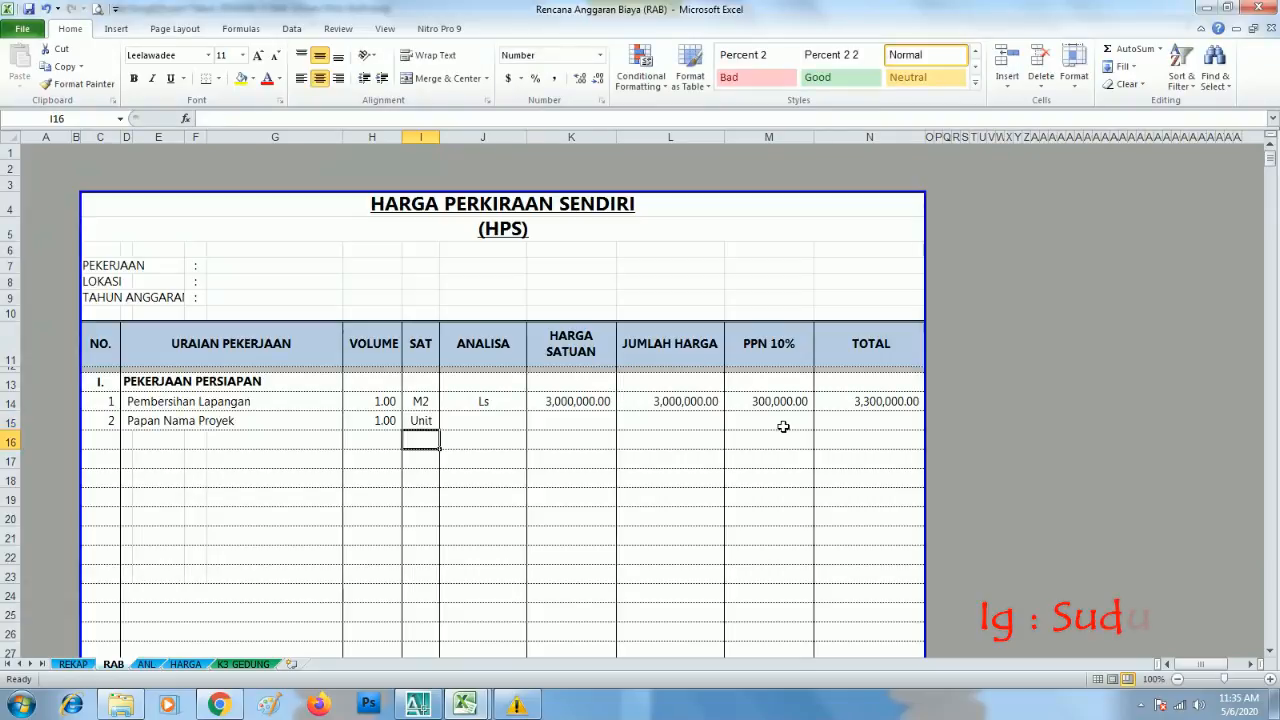
{"action": "key", "text": "Up"}
{"action": "key", "text": "Right"}
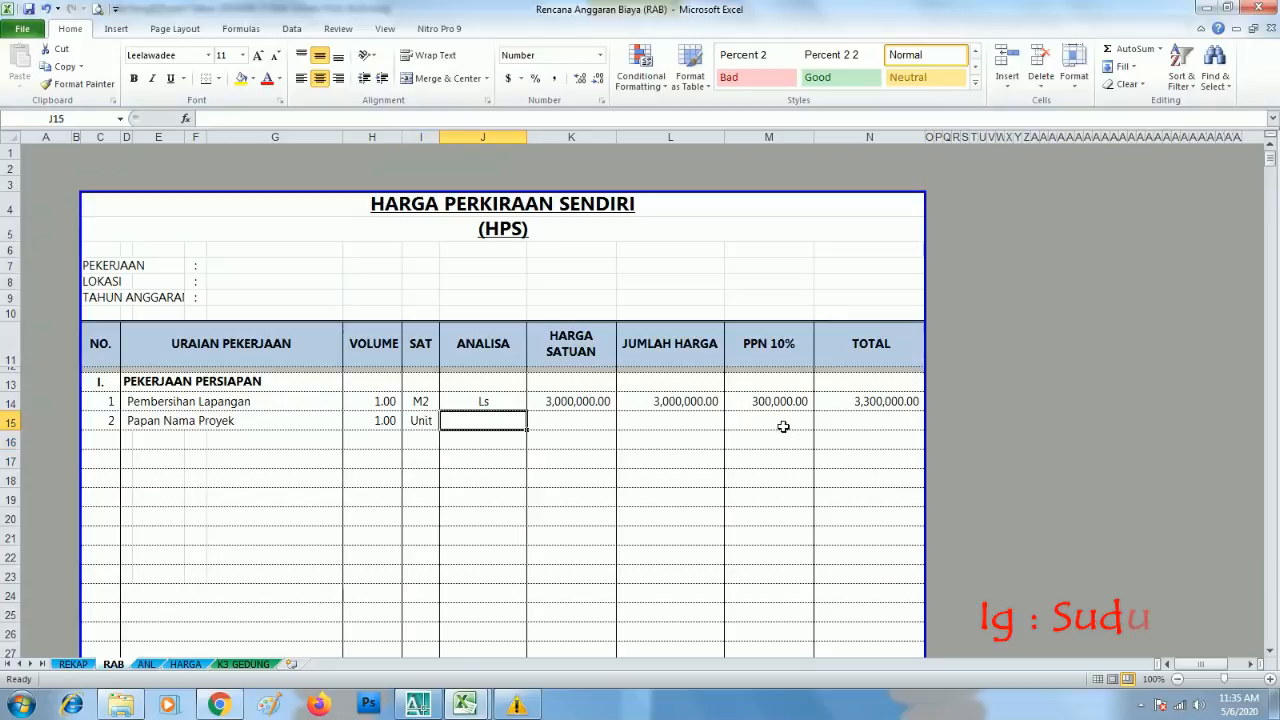
{"action": "type", "text": "Ta"}
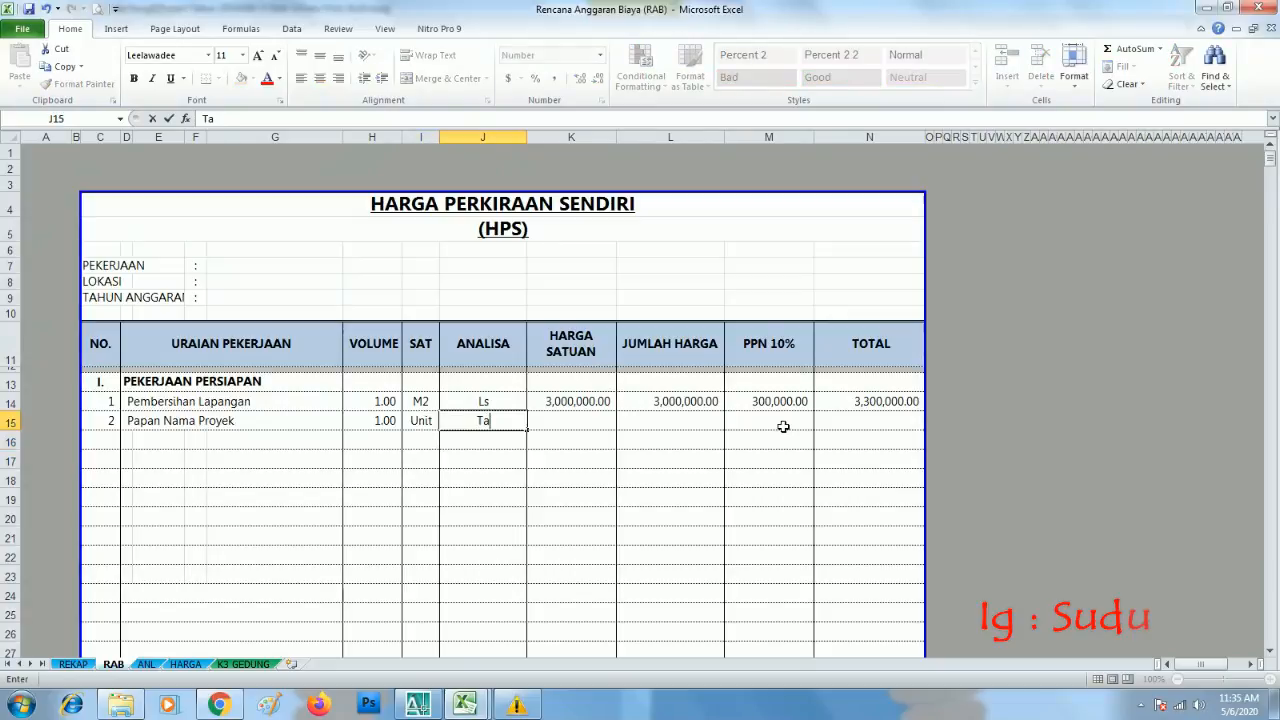
{"action": "type", "text": "ksir"}
{"action": "key", "text": "Return"}
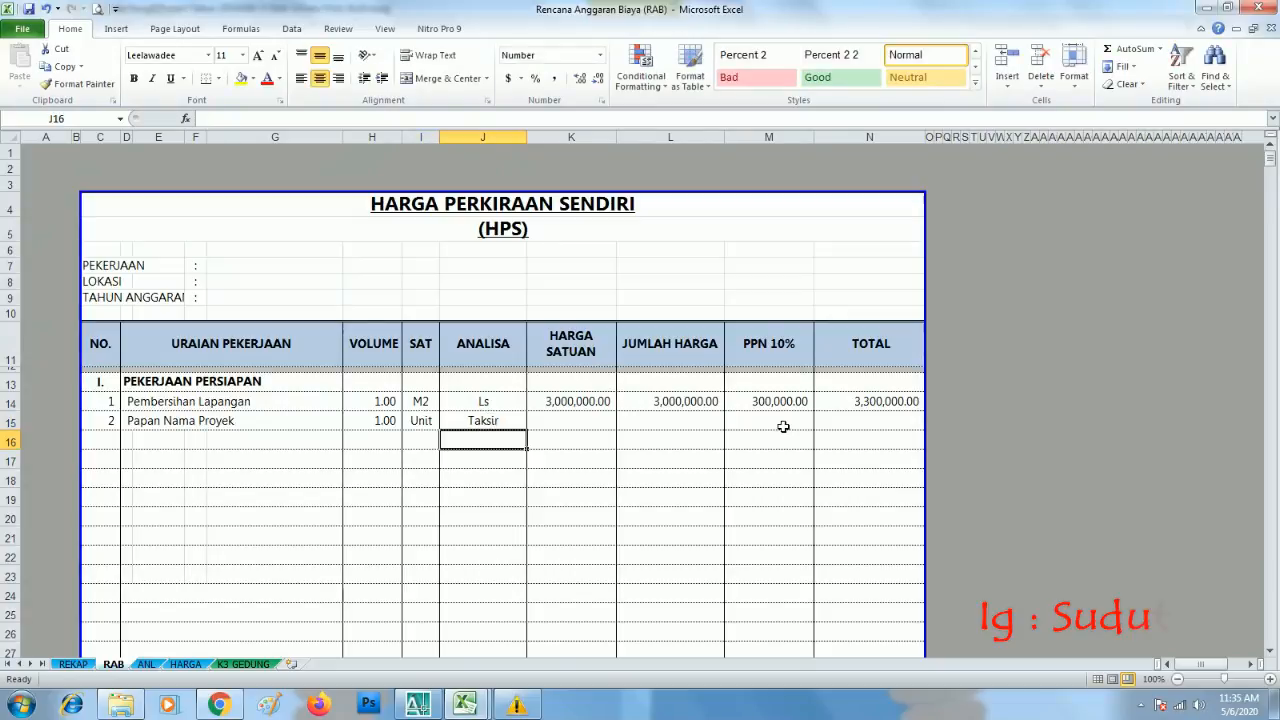
Enter 500,000 as the HARGA SATUAN of Papan Nama Proyek in cell K15
{"action": "key", "text": "Up"}
{"action": "key", "text": "Right"}
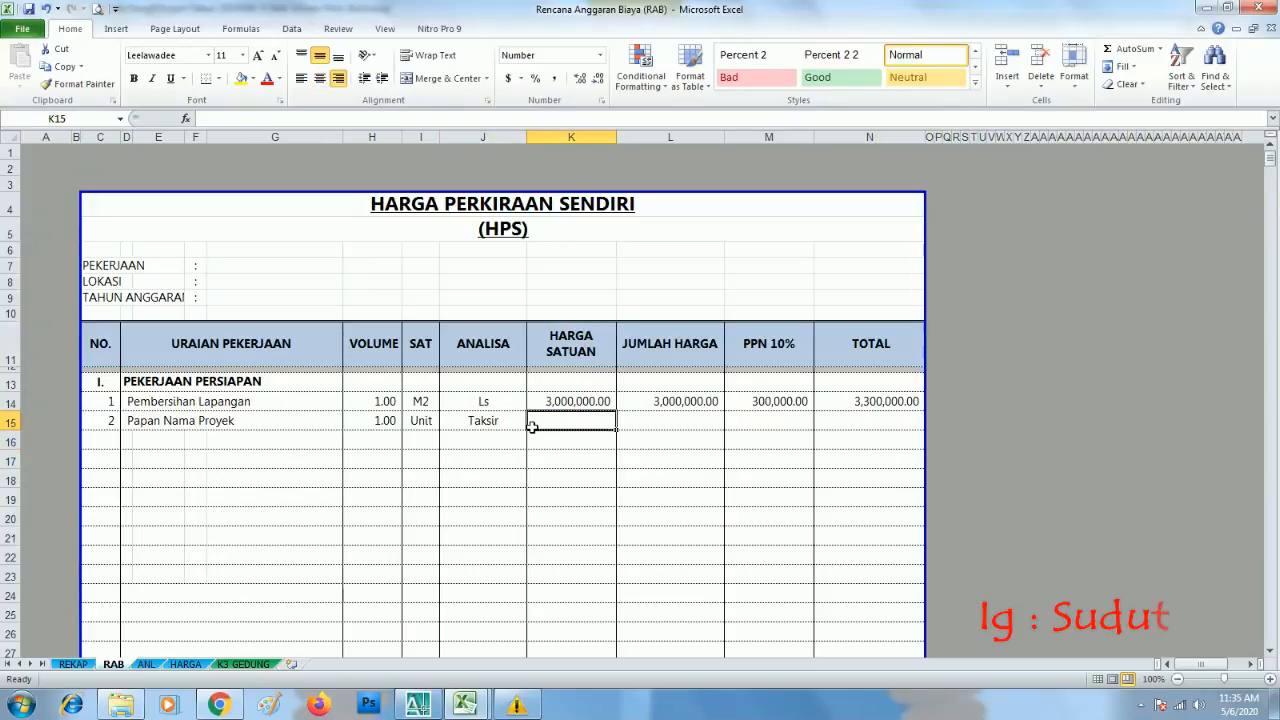
{"action": "left_click", "coordinate": [547, 461]}
{"action": "left_click", "coordinate": [580, 427]}
{"action": "type", "text": "5"}
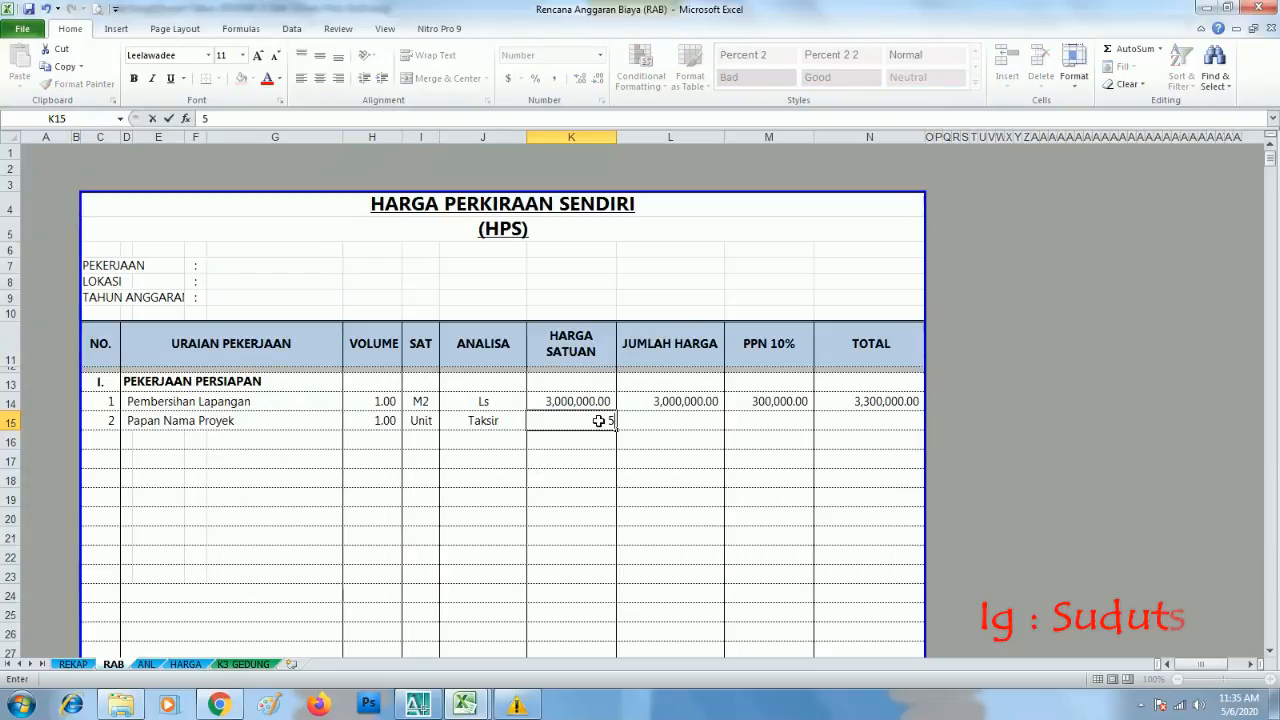
{"action": "type", "text": "00,"}
{"action": "type", "text": "0000"}
{"action": "key", "text": "Return"}
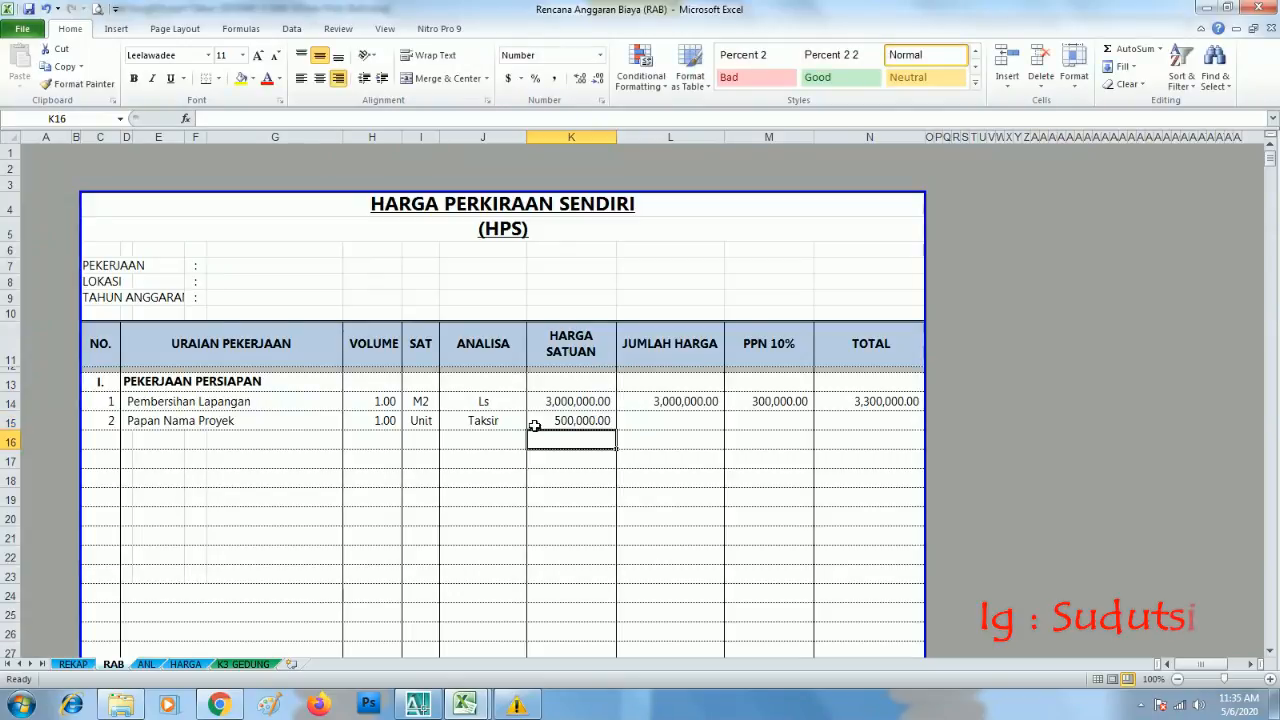
Copy the JUMLAH HARGA formula of Pembersihan Lapangan from L14 into L15 for Papan Nama Proyek
{"action": "left_click", "coordinate": [653, 423]}
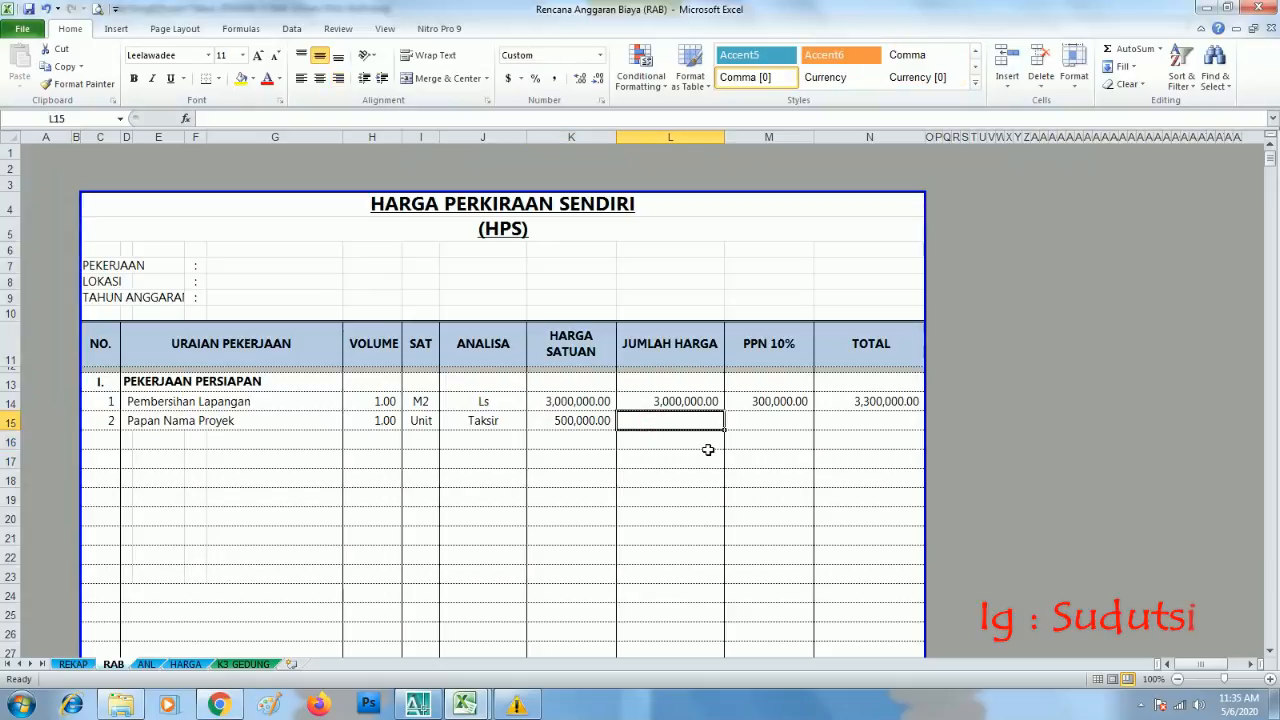
{"action": "left_click", "coordinate": [651, 482]}
{"action": "left_click", "coordinate": [586, 420]}
{"action": "left_click", "coordinate": [662, 402]}
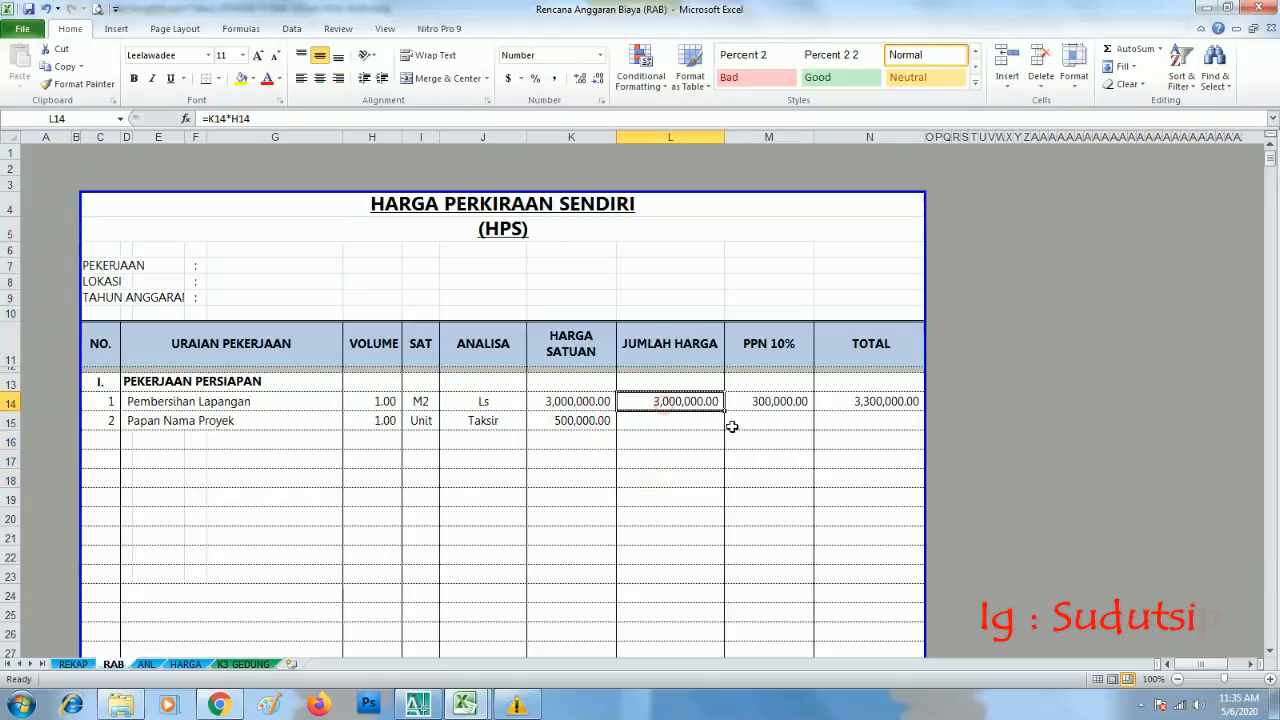
{"action": "key", "text": "ctrl+c"}
{"action": "key", "text": "Down"}
{"action": "key", "text": "Return"}
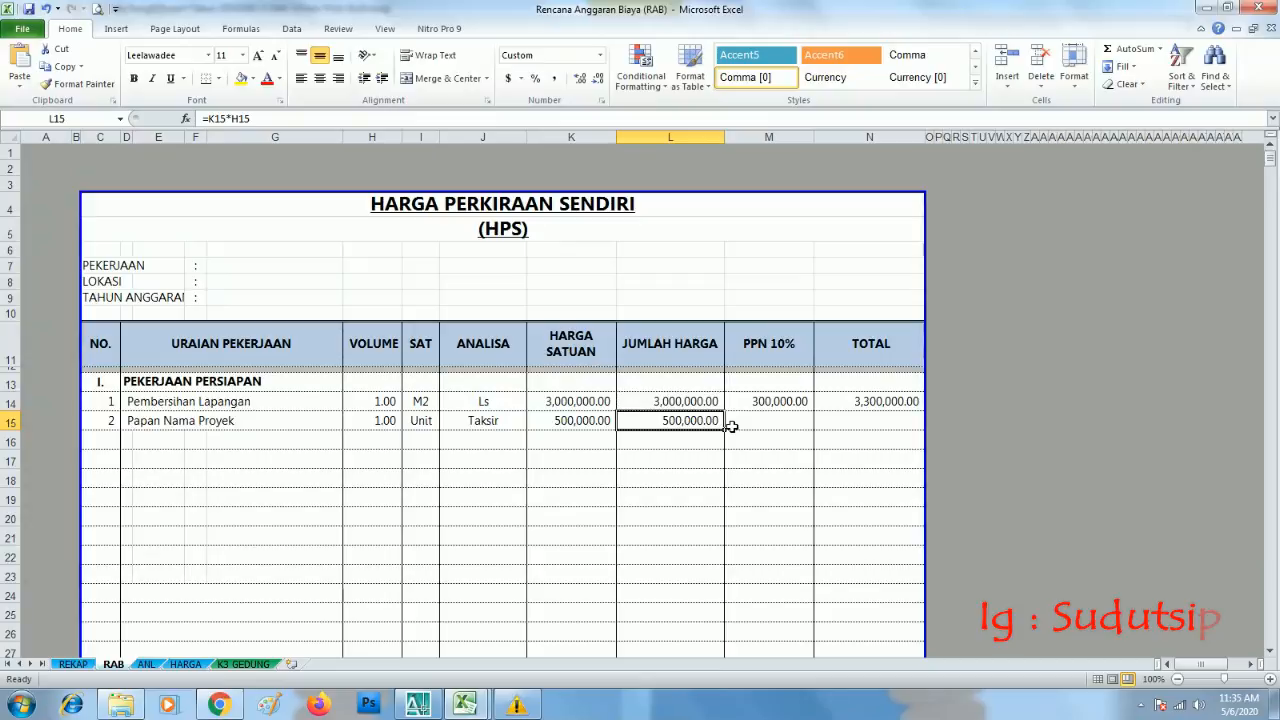
Copy the PPN 10% formula from M14 into M15 for the Papan Nama Proyek row
{"action": "left_click", "coordinate": [732, 427]}
{"action": "key", "text": "Up"}
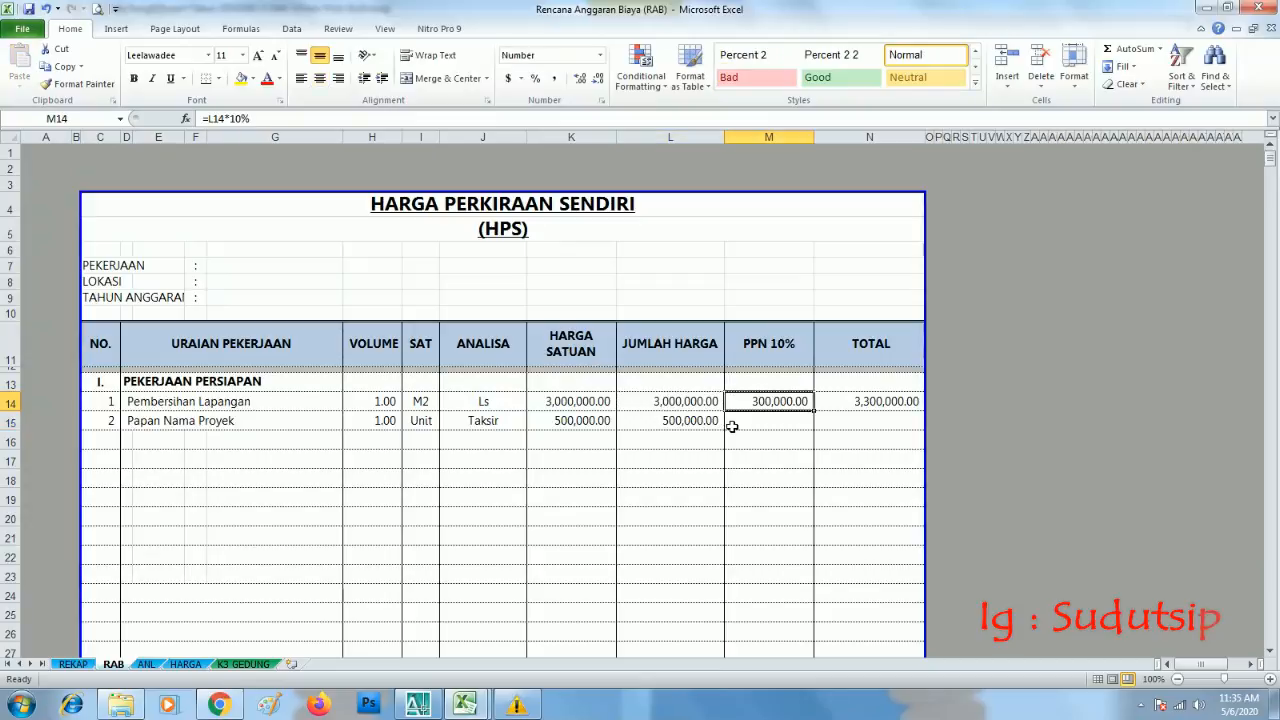
{"action": "key", "text": "ctrl+c"}
{"action": "key", "text": "Down"}
{"action": "key", "text": "Return"}
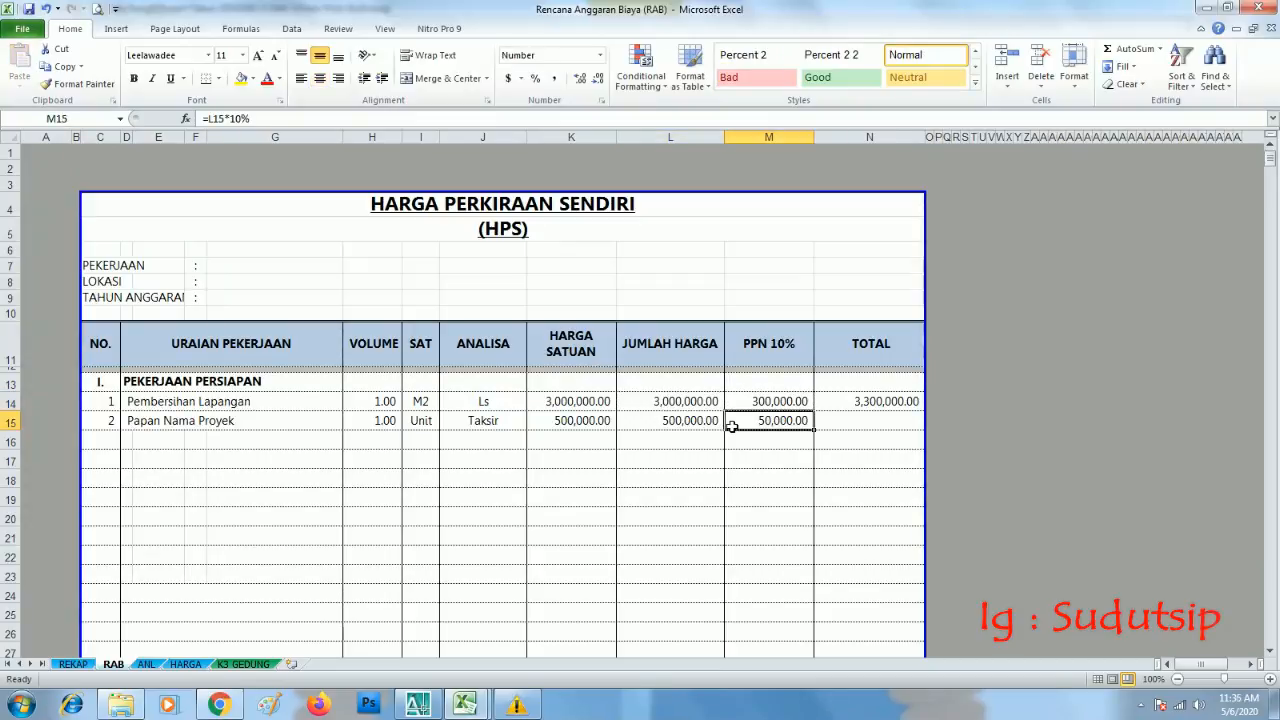
Fill the TOTAL formula from N14 down to N15 and check the formula in N15
{"action": "left_click", "coordinate": [1104, 454]}
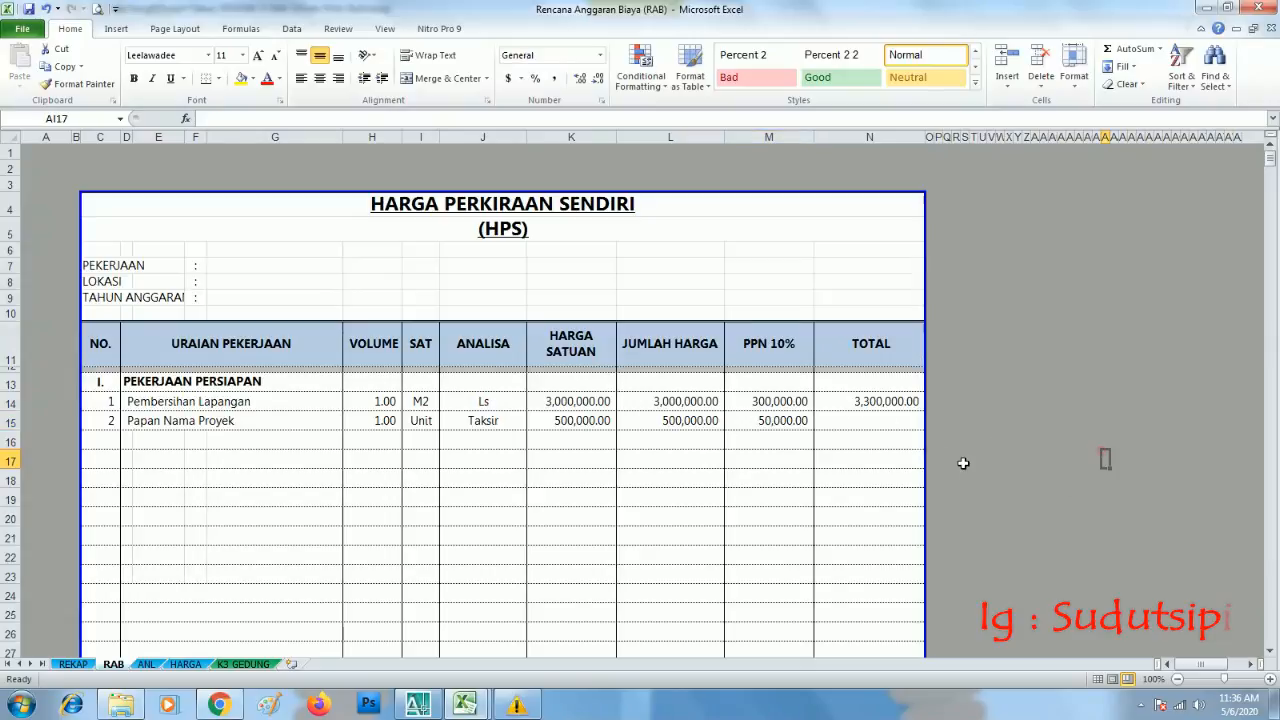
{"action": "left_click", "coordinate": [893, 401]}
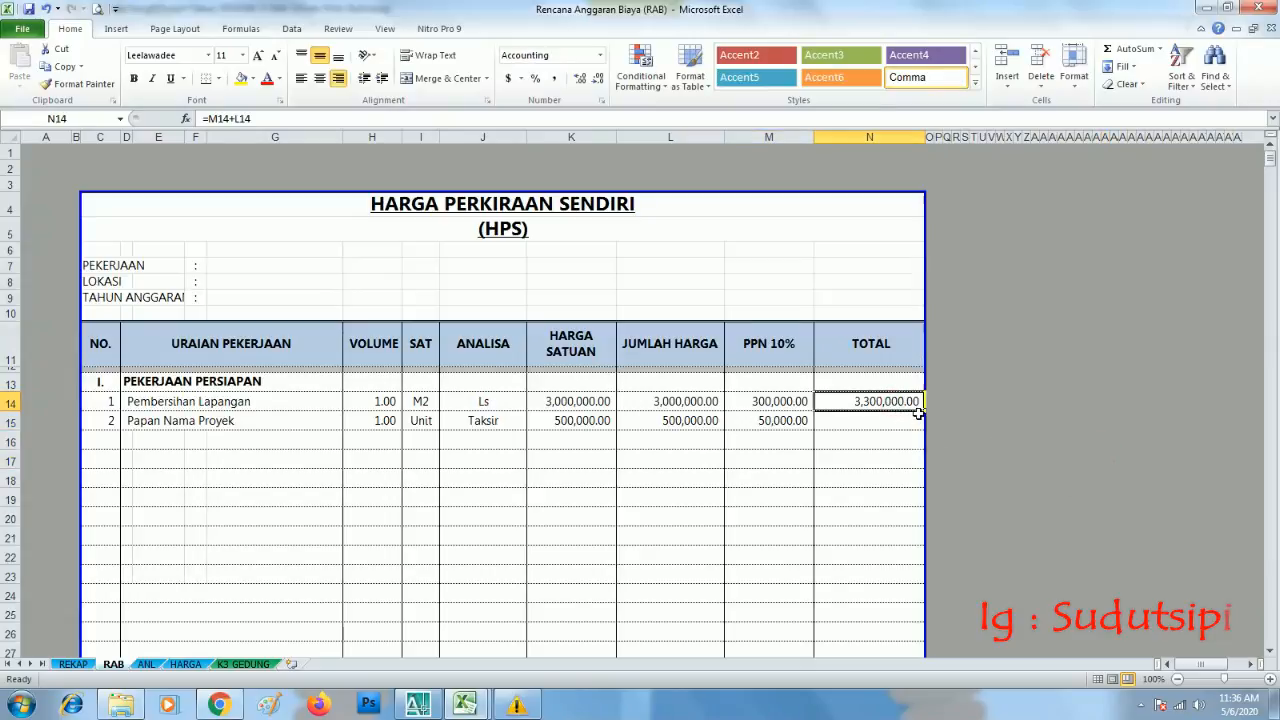
{"action": "left_click", "coordinate": [903, 443]}
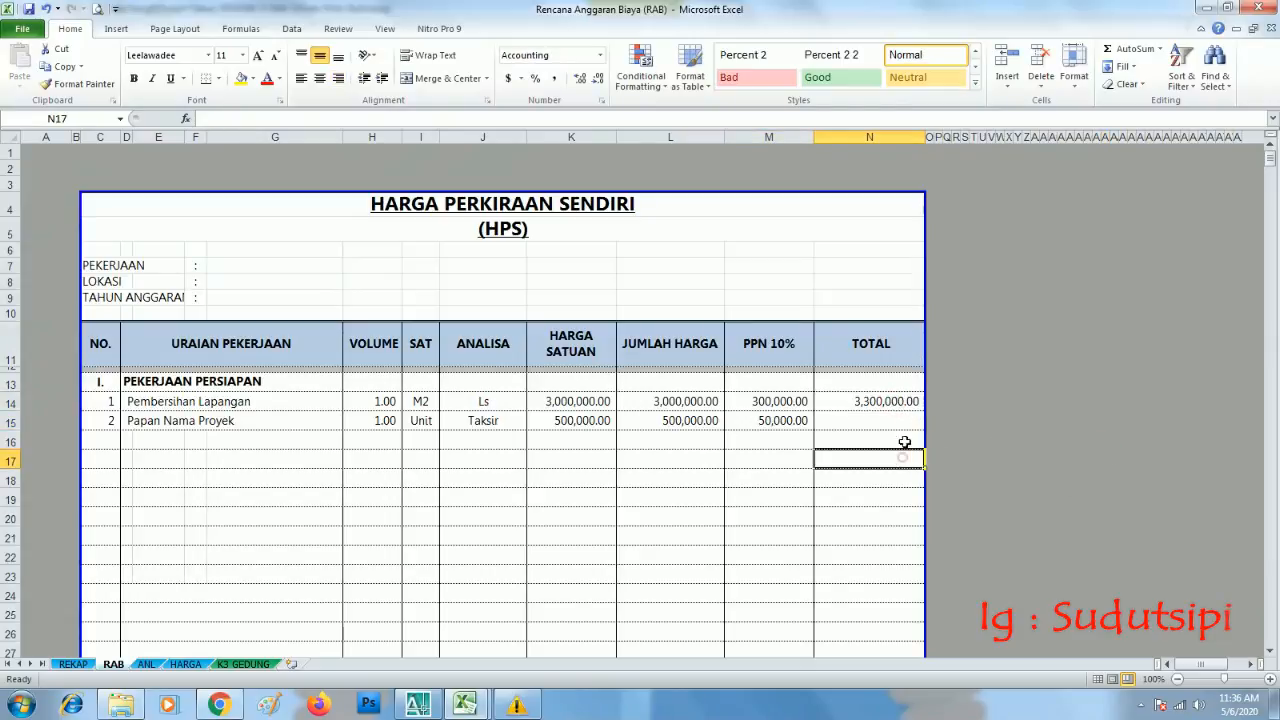
{"action": "left_click", "coordinate": [906, 400]}
{"action": "left_click_drag", "start_coordinate": [926, 413], "coordinate": [926, 432]}
{"action": "left_click", "coordinate": [1009, 400]}
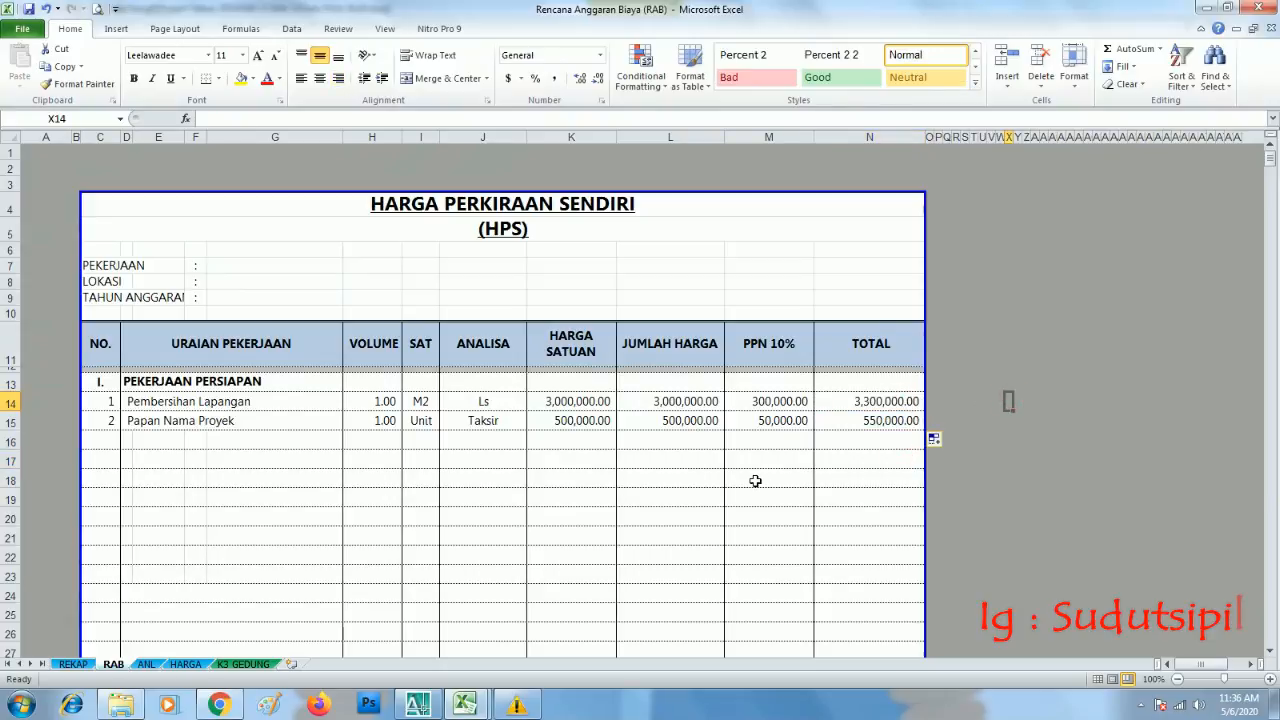
{"action": "left_click", "coordinate": [776, 459]}
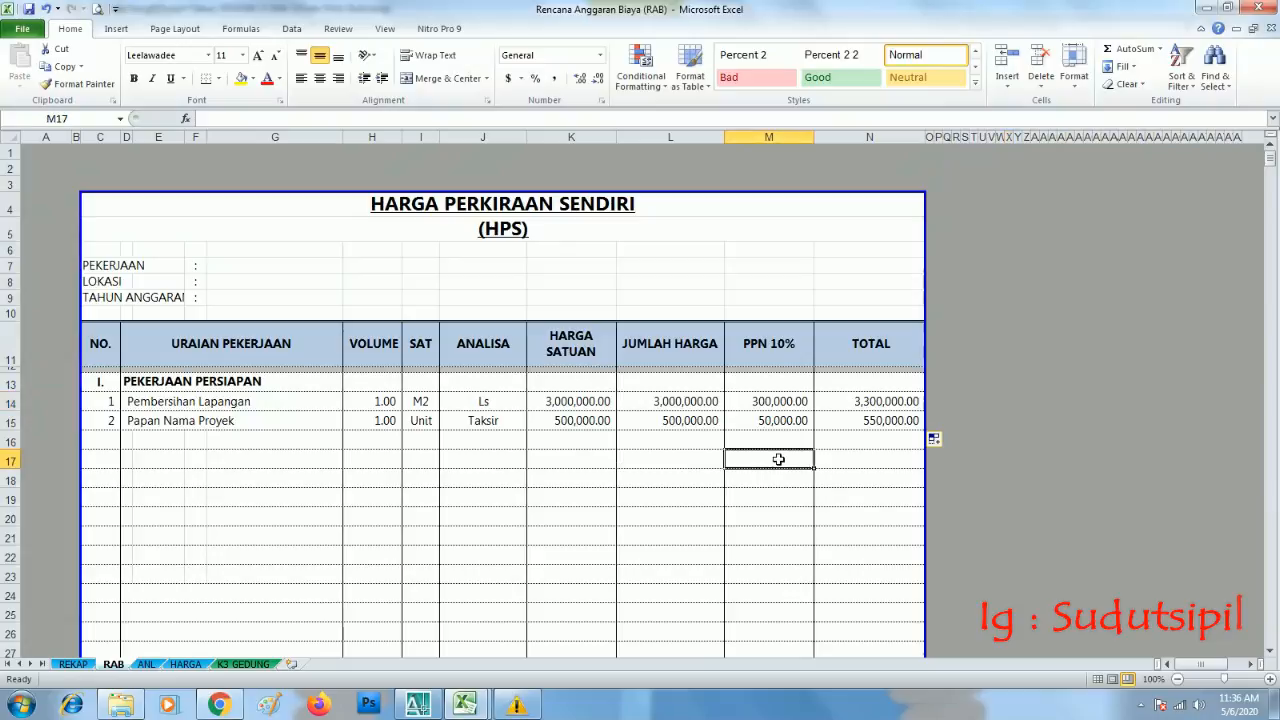
{"action": "left_click", "coordinate": [903, 423]}
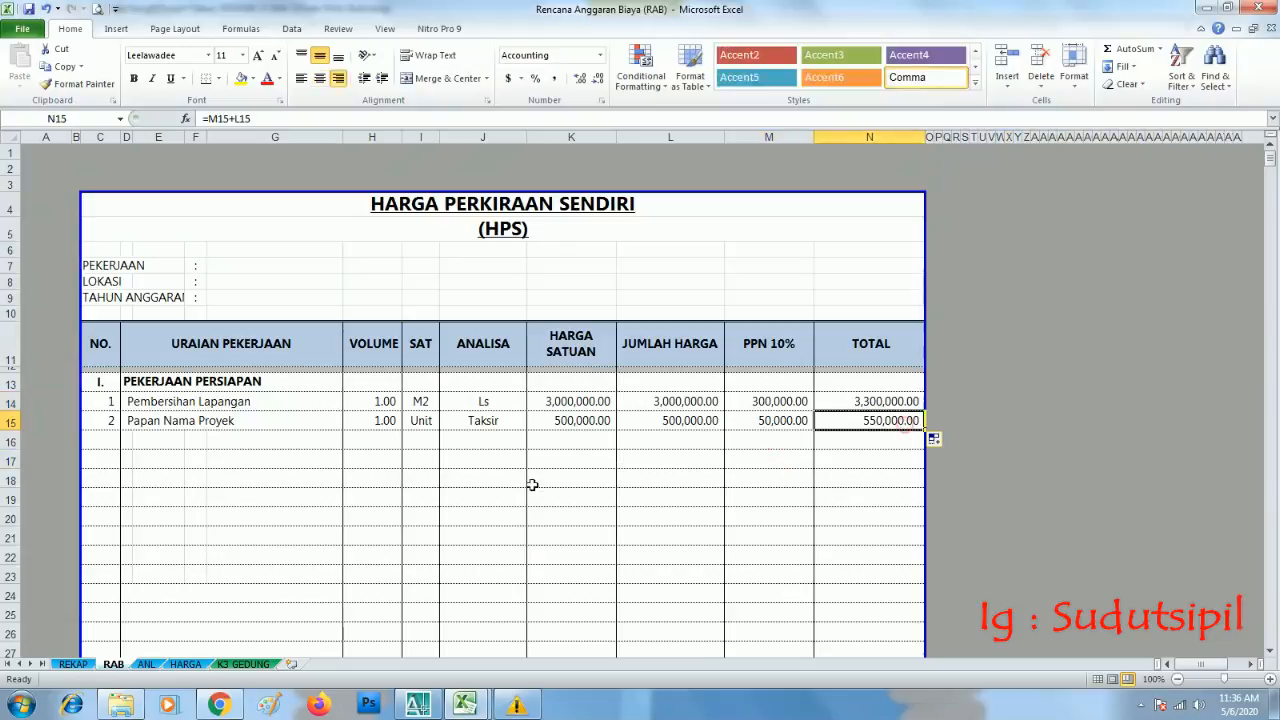
Review the description and unit cells of the Papan Nama Proyek row and the PEKERJAAN PERSIAPAN heading above it
{"action": "left_click", "coordinate": [595, 518]}
{"action": "left_click", "coordinate": [133, 416]}
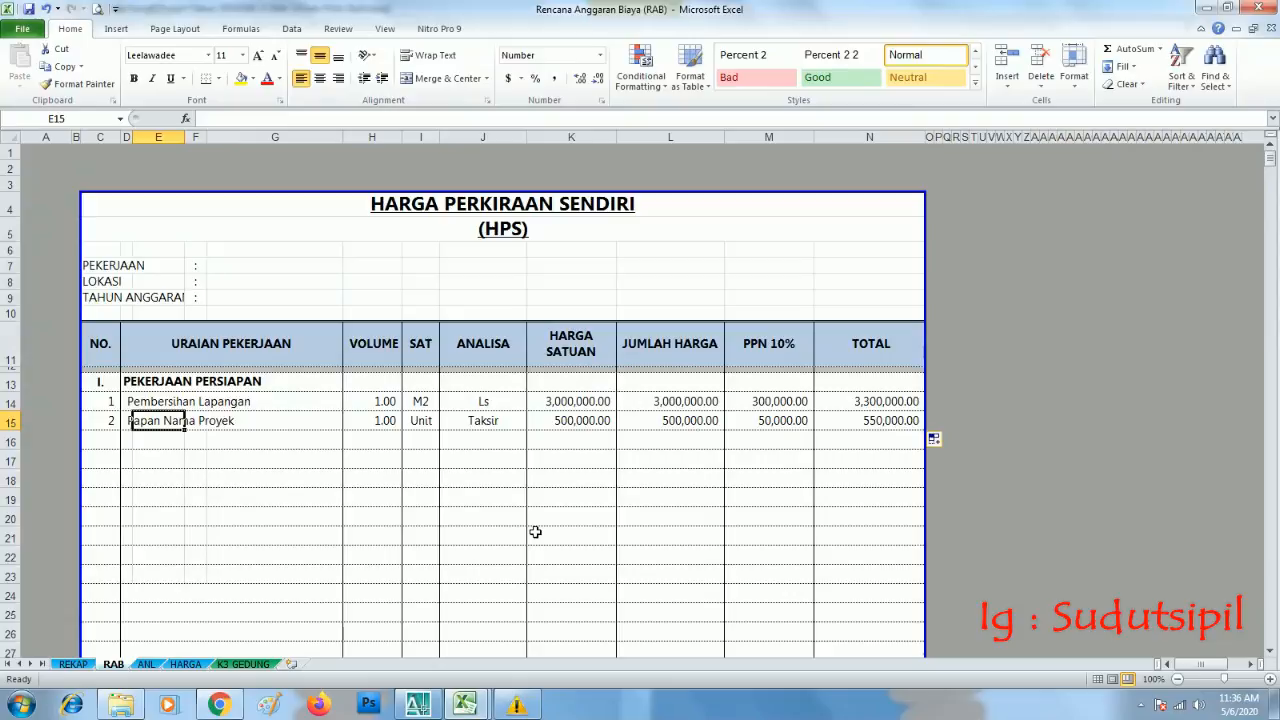
{"action": "key", "text": "Left"}
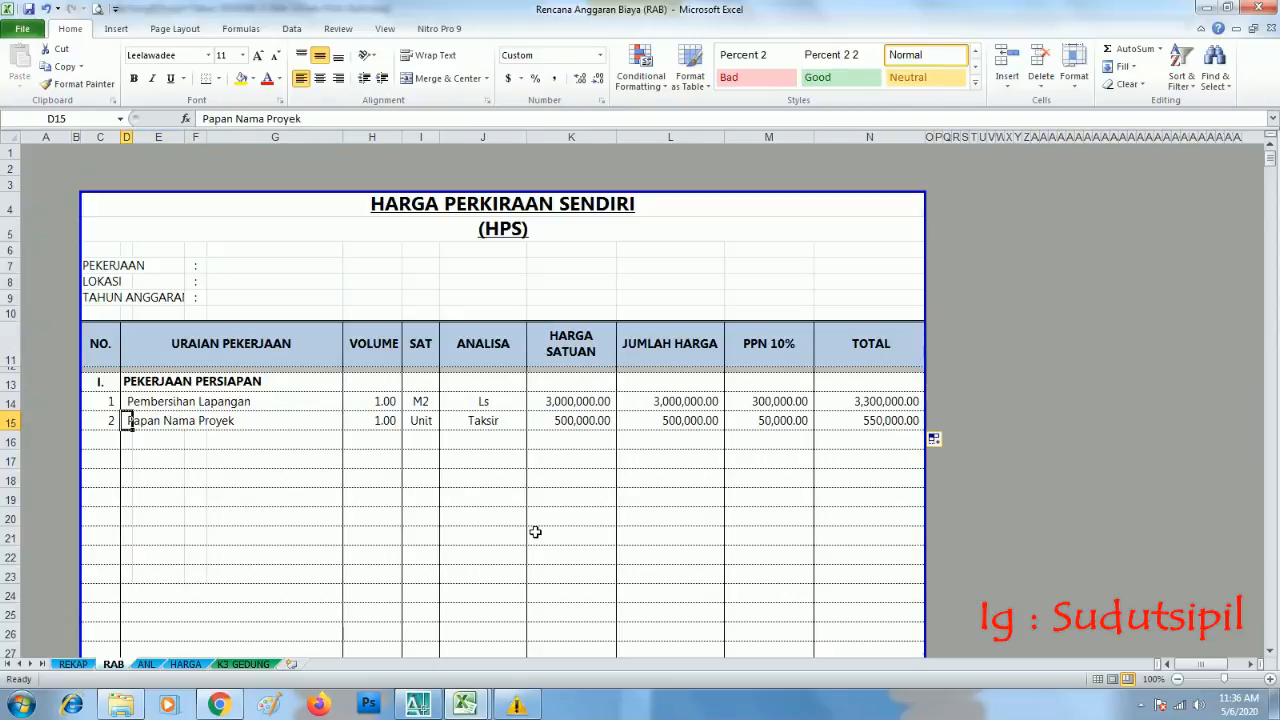
{"action": "key", "text": "Right"}
{"action": "key", "text": "Right"}
{"action": "key", "text": "Right"}
{"action": "key", "text": "Right"}
{"action": "key", "text": "Left"}
{"action": "key", "text": "Left"}
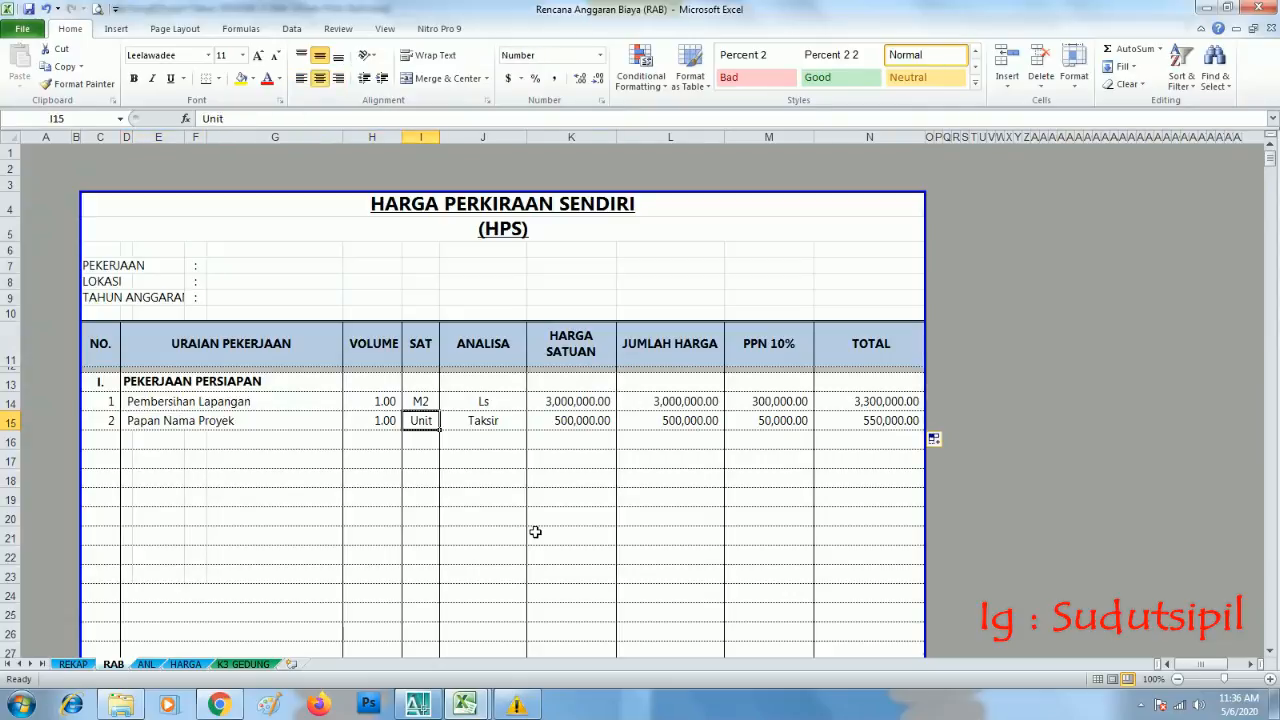
{"action": "key", "text": "Left"}
{"action": "key", "text": "Left"}
{"action": "key", "text": "Left"}
{"action": "key", "text": "Left"}
{"action": "key", "text": "Left"}
{"action": "key", "text": "Up"}
{"action": "key", "text": "Up"}
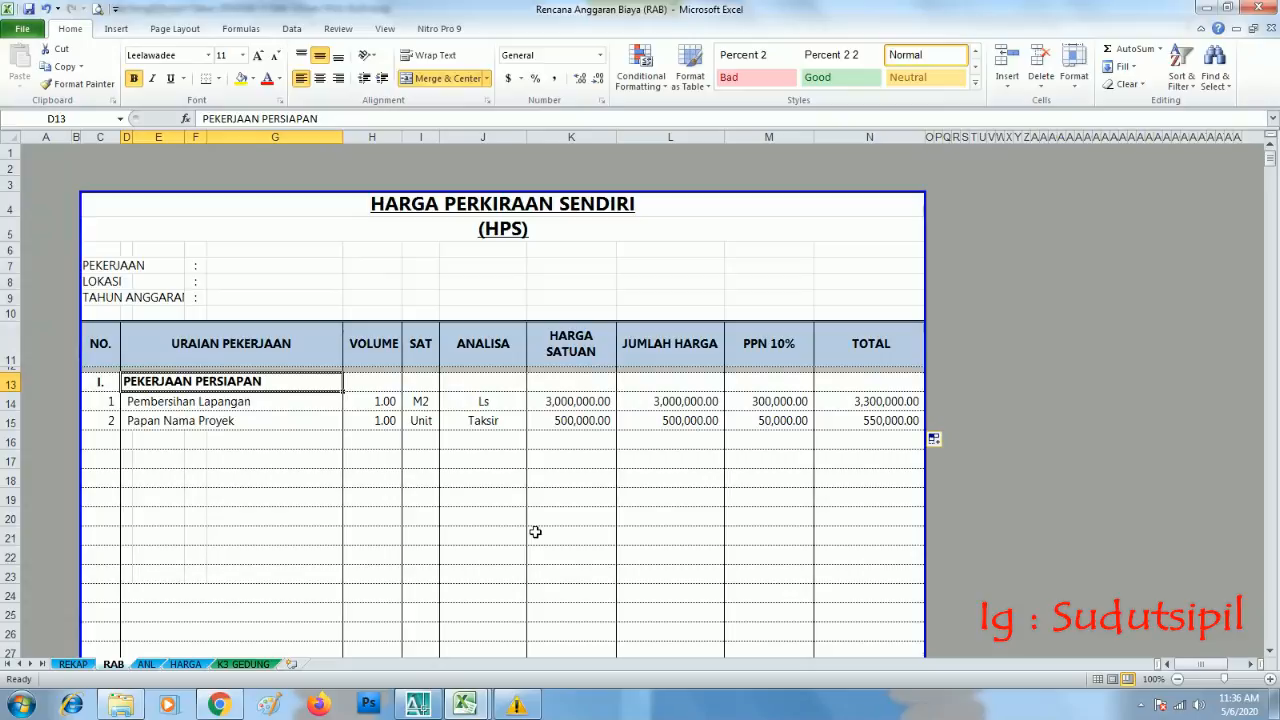
Number the row below Papan Nama Proyek as 3 in cell C16 and right-align the number
{"action": "key", "text": "Down"}
{"action": "key", "text": "Down"}
{"action": "key", "text": "Left"}
{"action": "key", "text": "Down"}
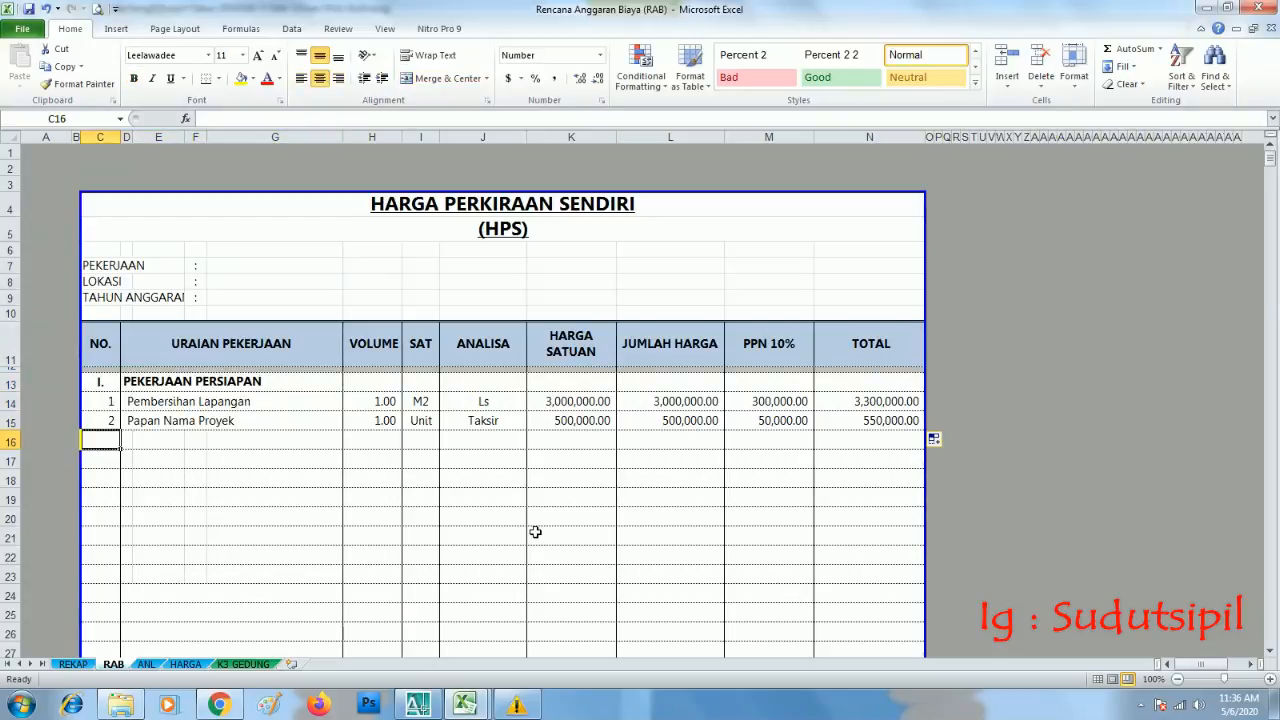
{"action": "type", "text": "3"}
{"action": "key", "text": "ctrl+Return"}
{"action": "left_click", "coordinate": [338, 77]}
{"action": "left_click", "coordinate": [384, 462]}
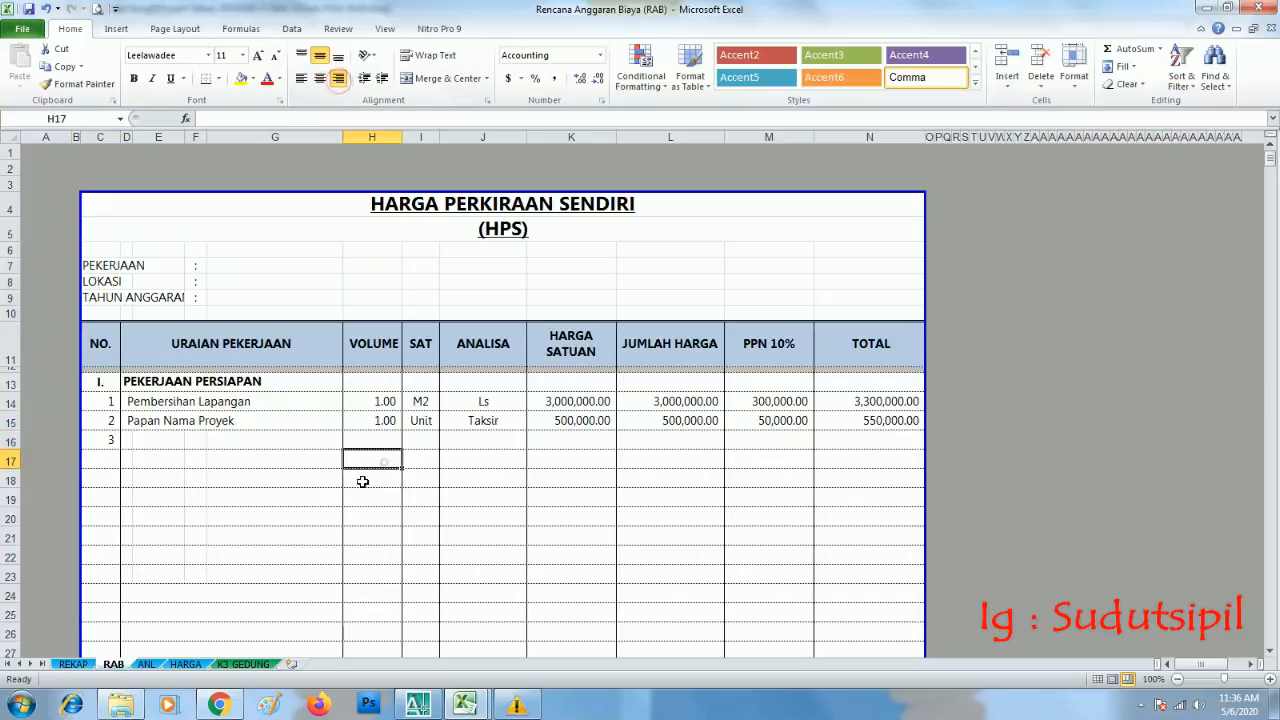
{"action": "left_click", "coordinate": [127, 440]}
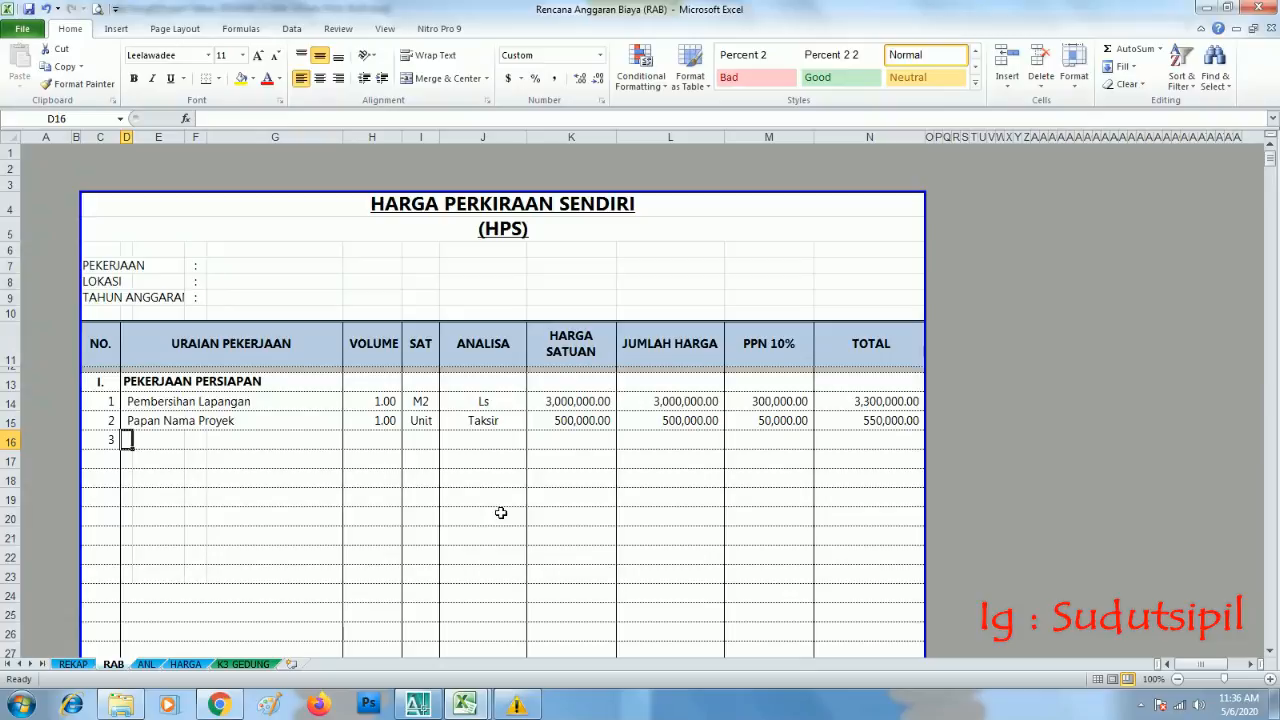
{"action": "left_click", "coordinate": [500, 512]}
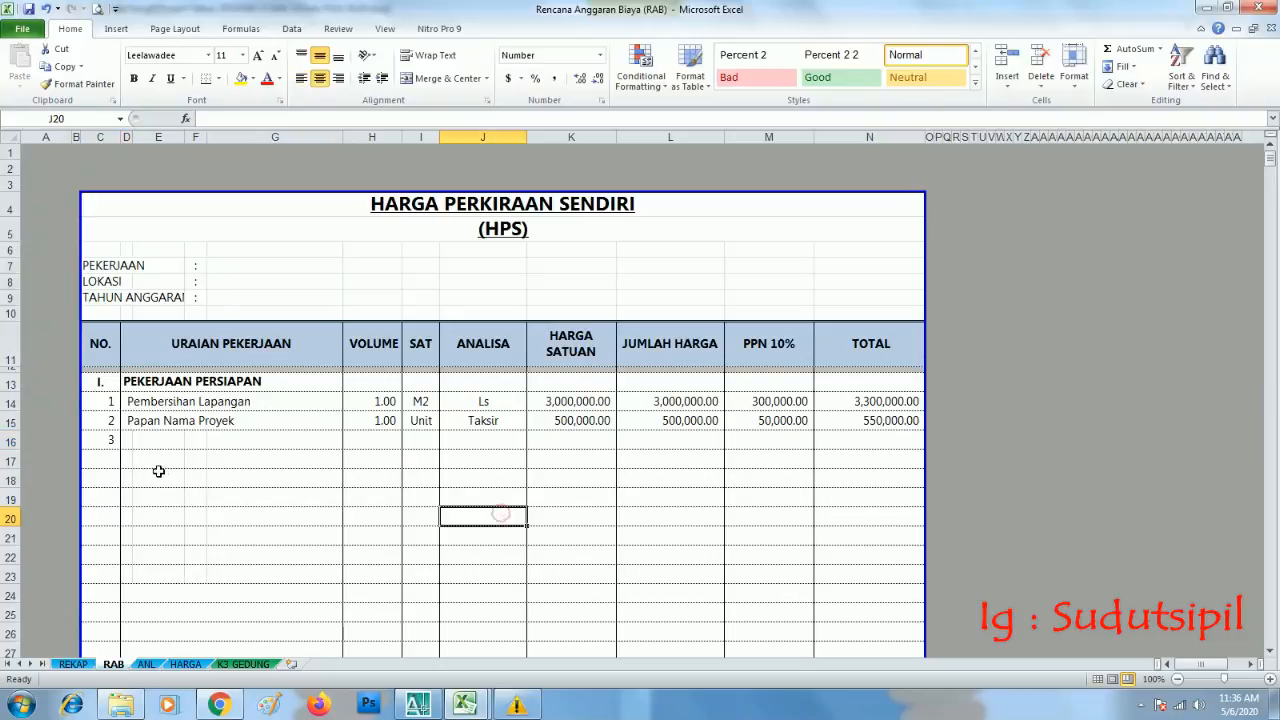
{"action": "left_click", "coordinate": [128, 440]}
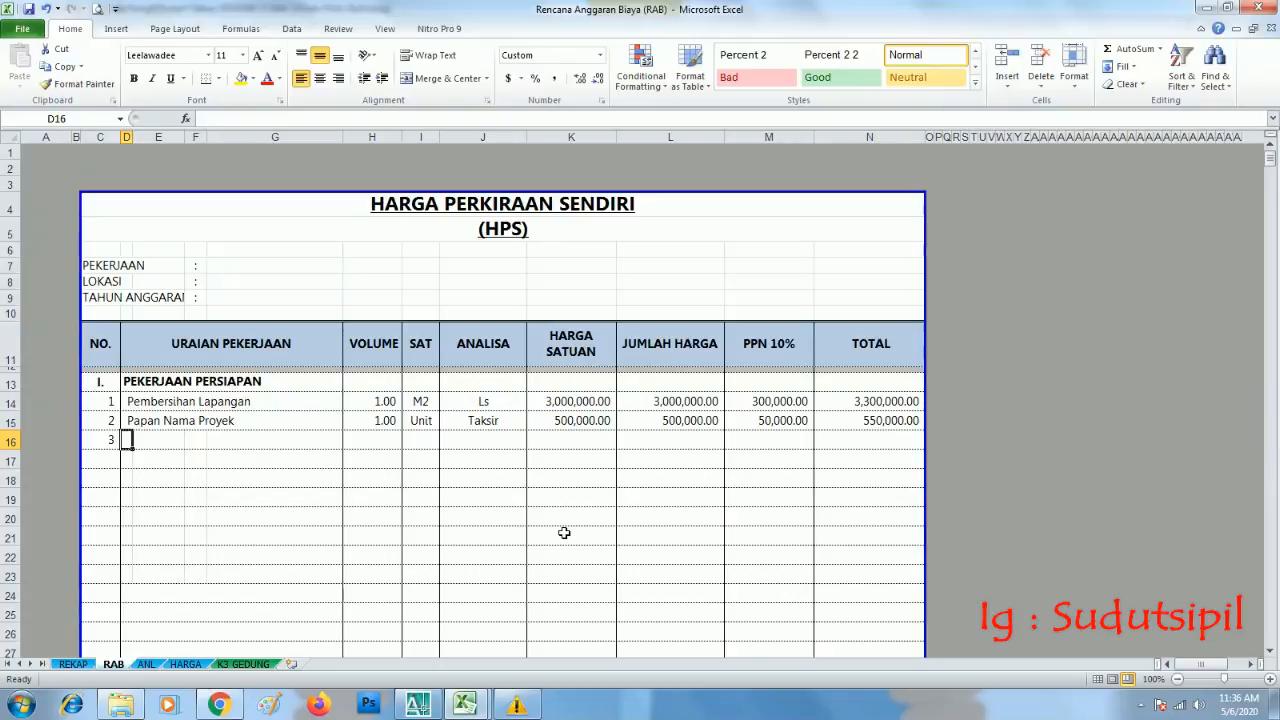
{"action": "left_click", "coordinate": [300, 535]}
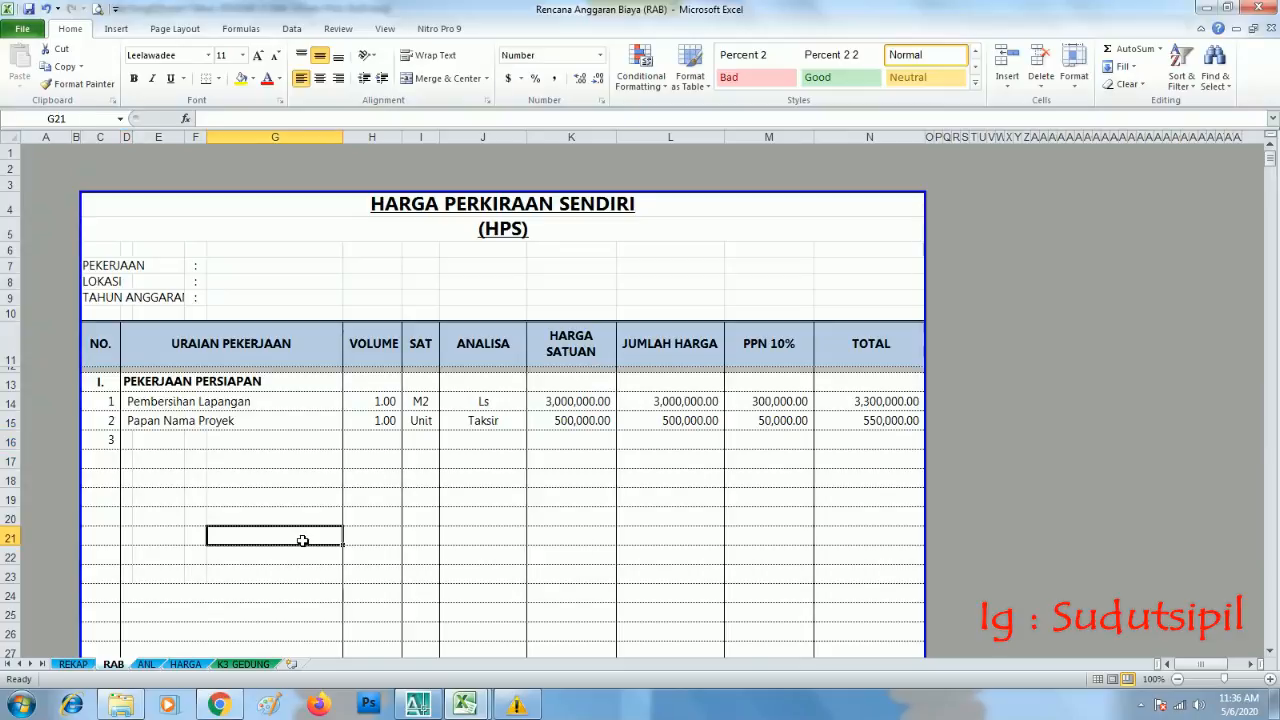
{"action": "left_click", "coordinate": [140, 439]}
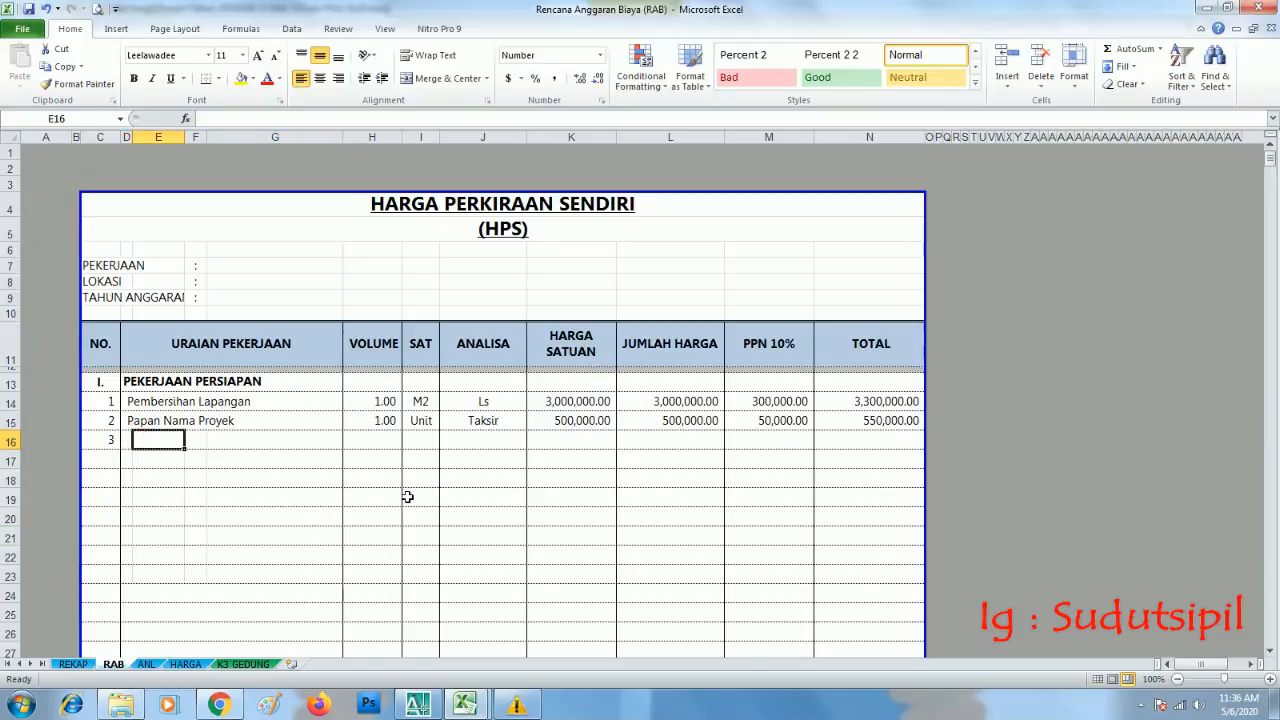
{"action": "key", "text": "Left"}
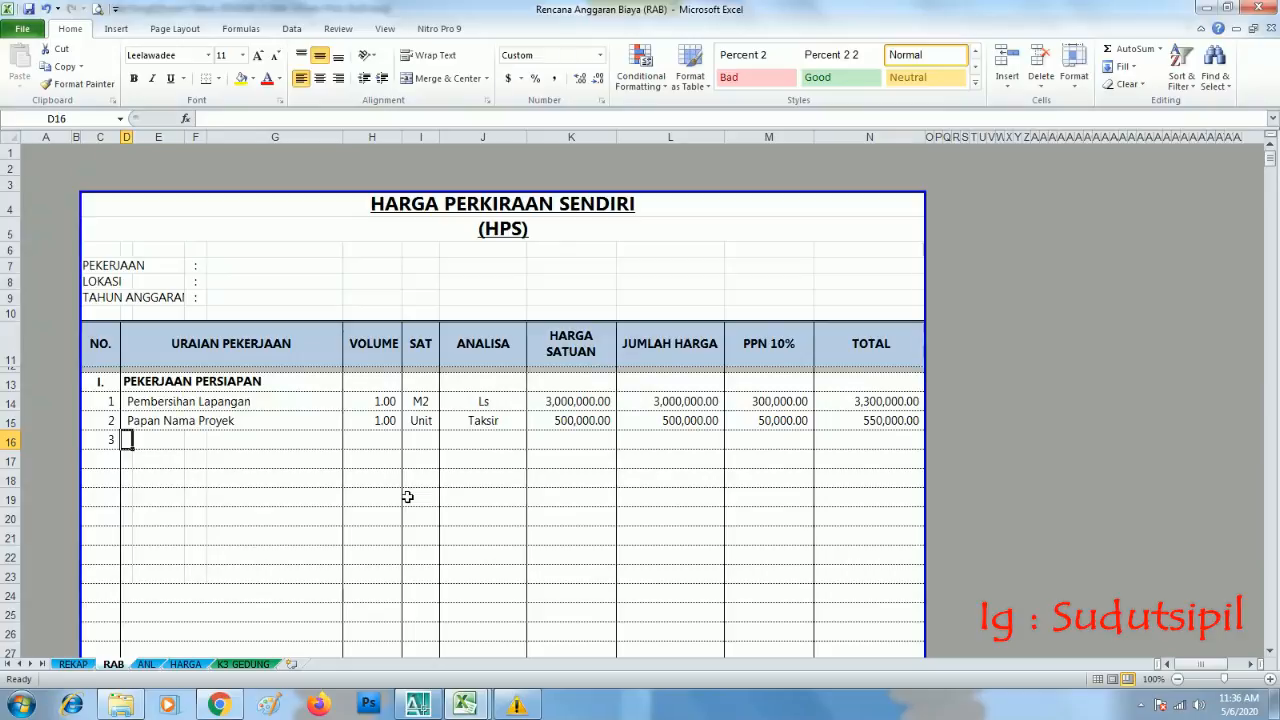
{"action": "left_click", "coordinate": [470, 479]}
{"action": "left_click", "coordinate": [135, 440]}
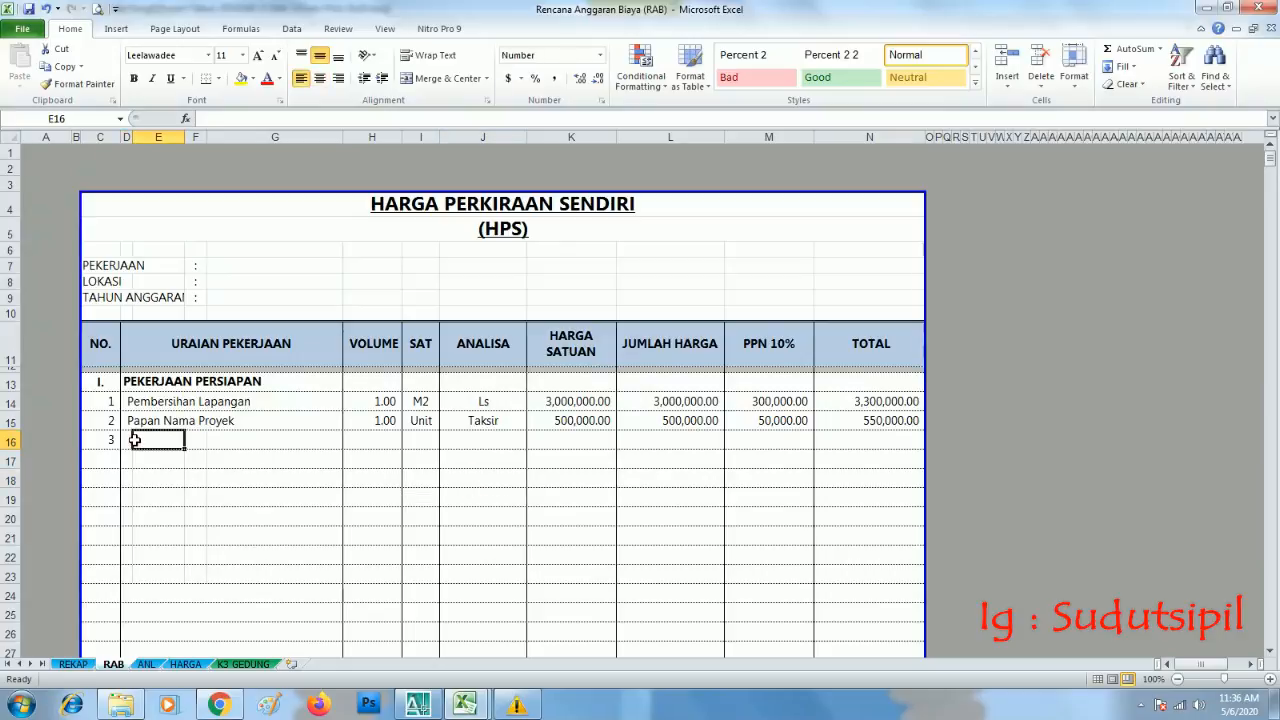
{"action": "left_click", "coordinate": [330, 558]}
{"action": "left_click", "coordinate": [127, 440]}
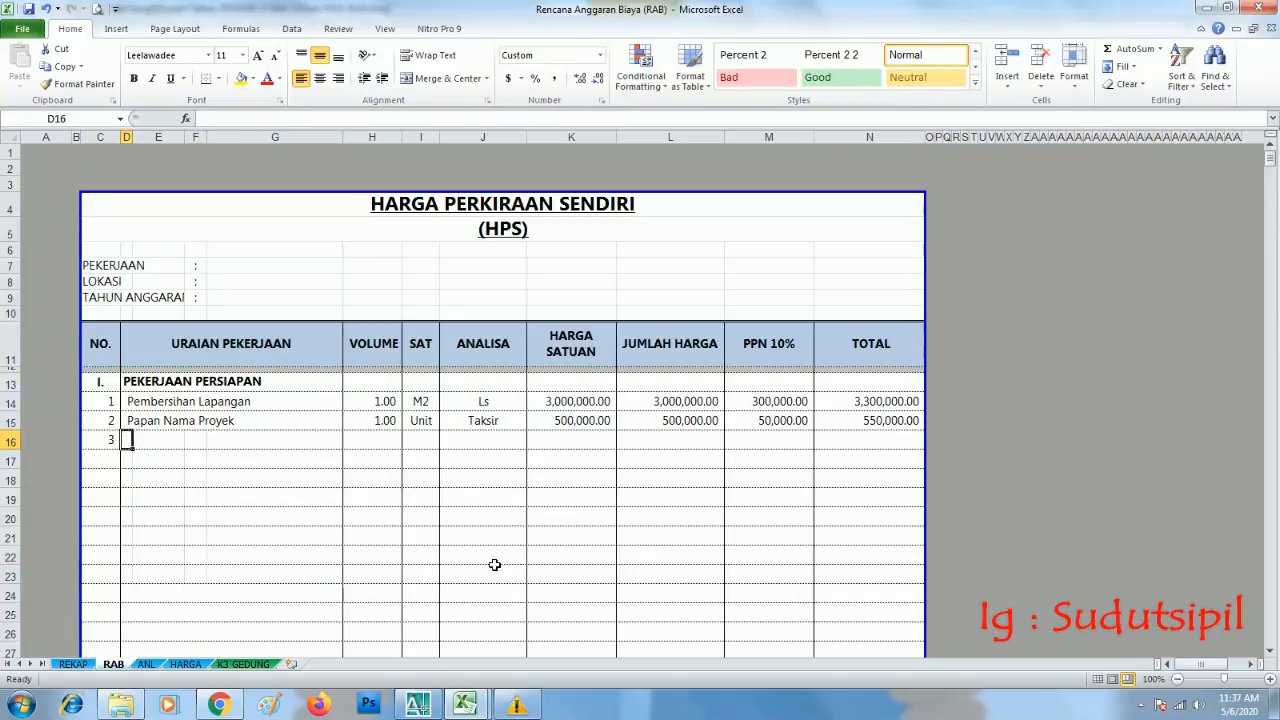
{"action": "left_click", "coordinate": [525, 557]}
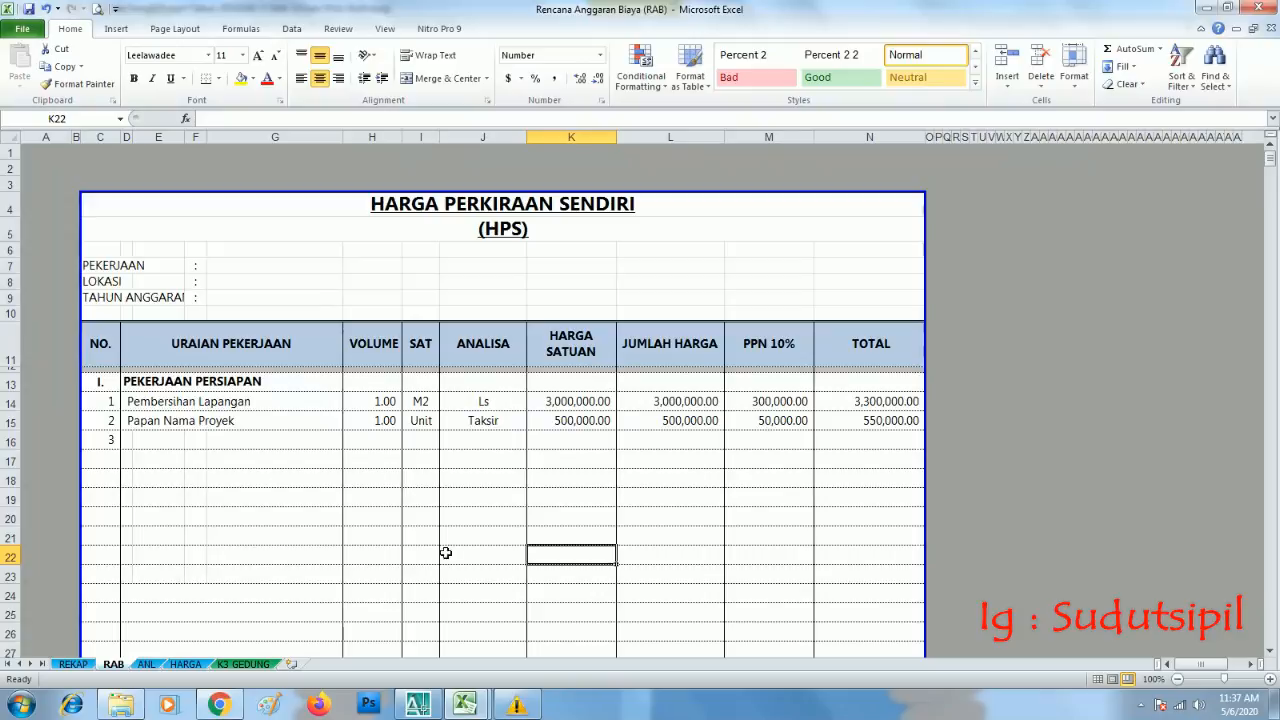
{"action": "left_click", "coordinate": [225, 440]}
{"action": "left_click", "coordinate": [369, 497]}
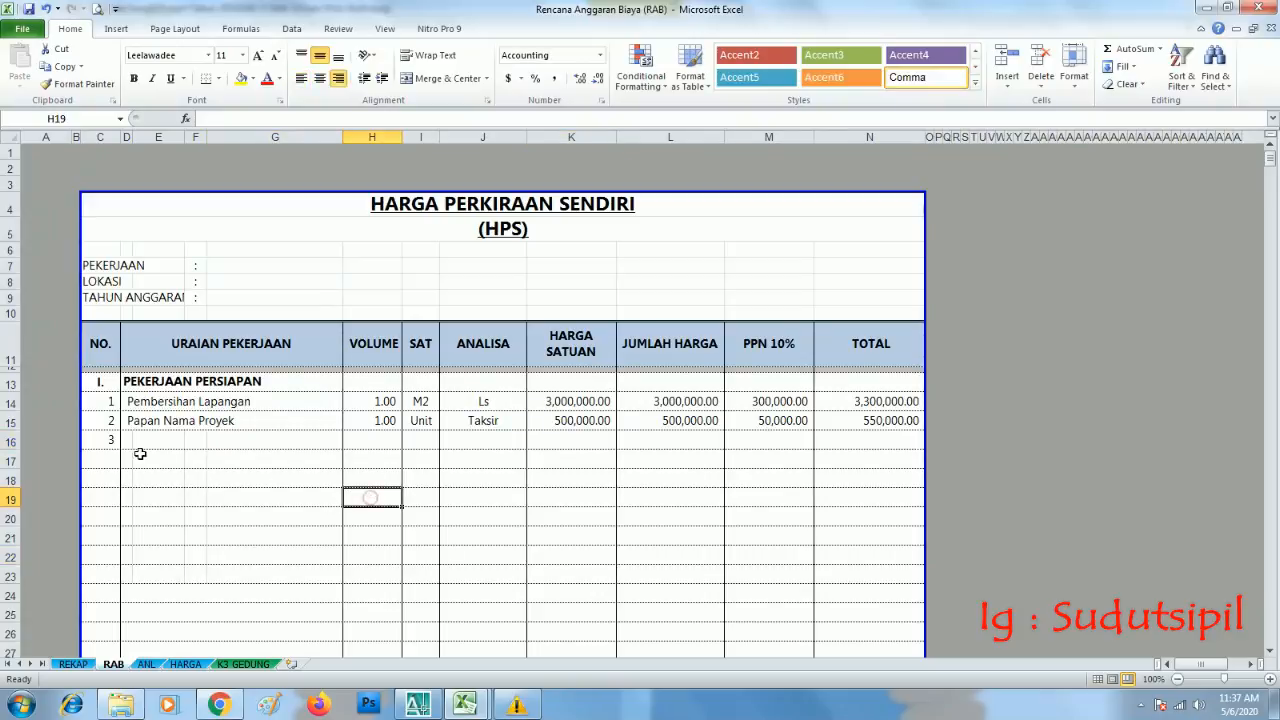
{"action": "left_click", "coordinate": [127, 439]}
{"action": "left_click", "coordinate": [362, 490]}
{"action": "left_click", "coordinate": [143, 441]}
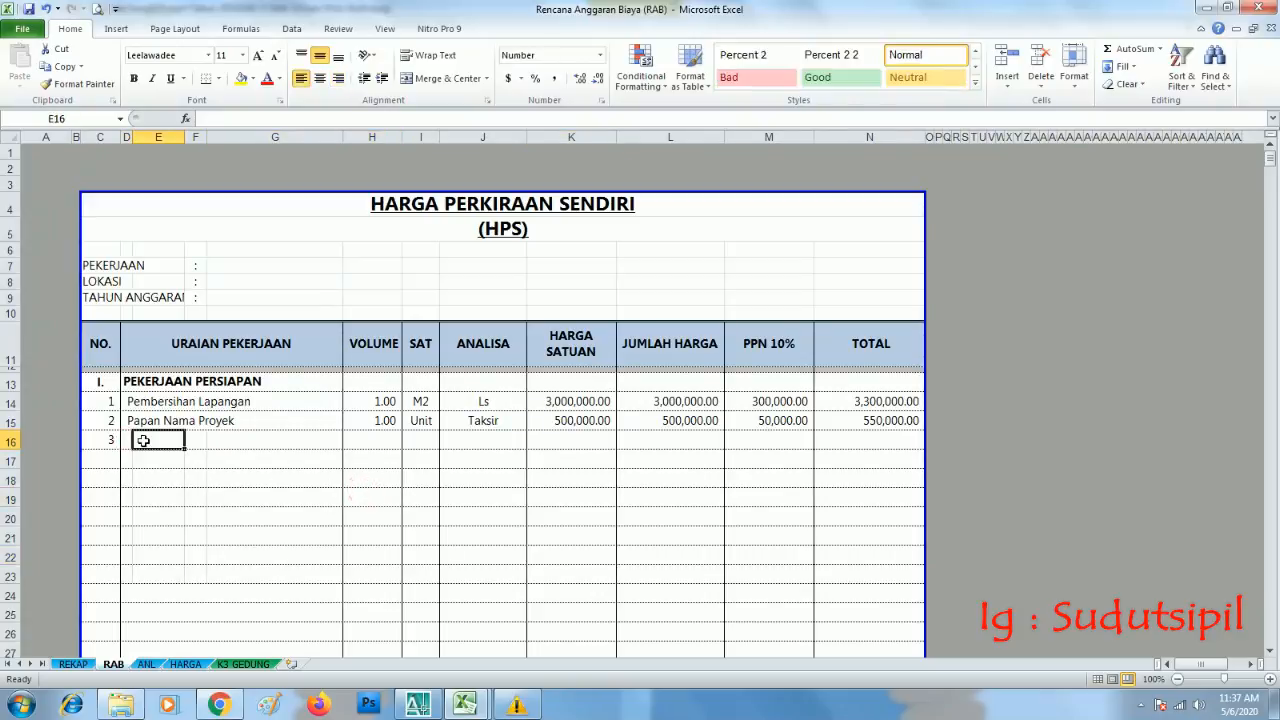
{"action": "scroll", "coordinate": [303, 569], "scroll_direction": "down", "scroll_amount": 5}
{"action": "scroll", "coordinate": [305, 571], "scroll_direction": "up", "scroll_amount": 5}
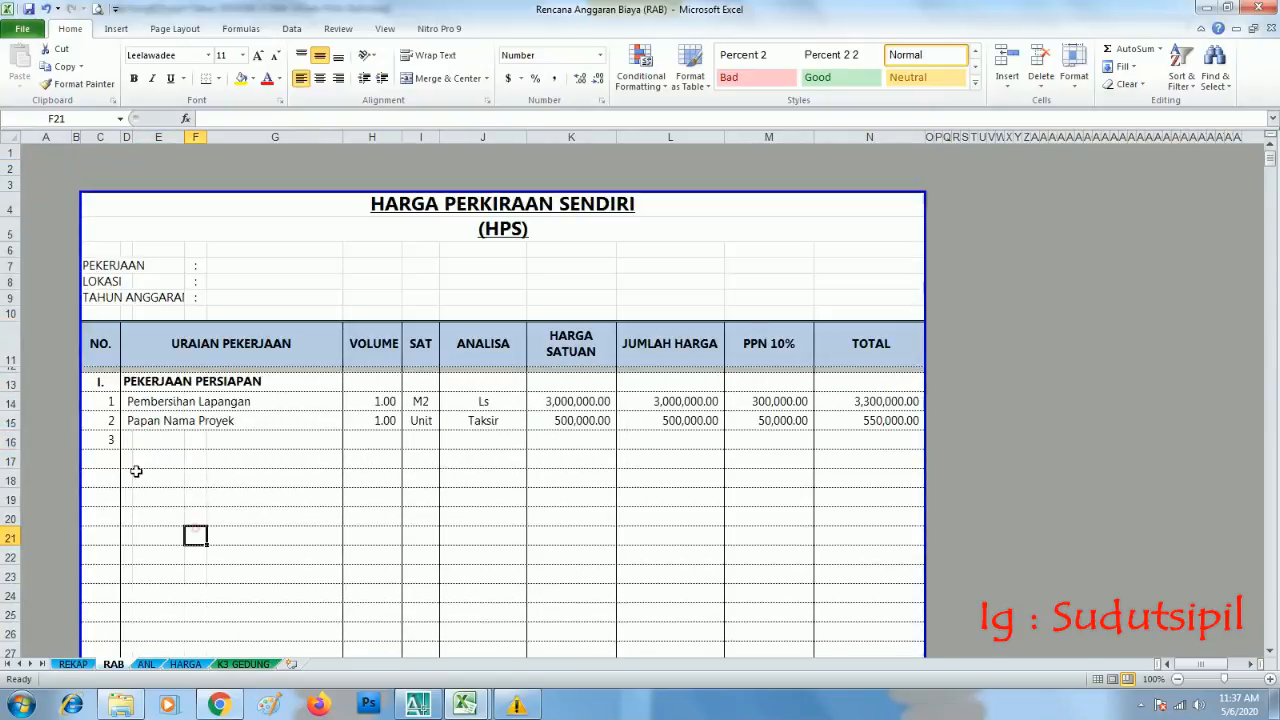
Look through the K3 GEDUNG sheet from the Penyiapan RKK section down to the SMKK total row
{"action": "left_click", "coordinate": [243, 664]}
{"action": "scroll", "coordinate": [486, 508], "scroll_direction": "up", "scroll_amount": 2}
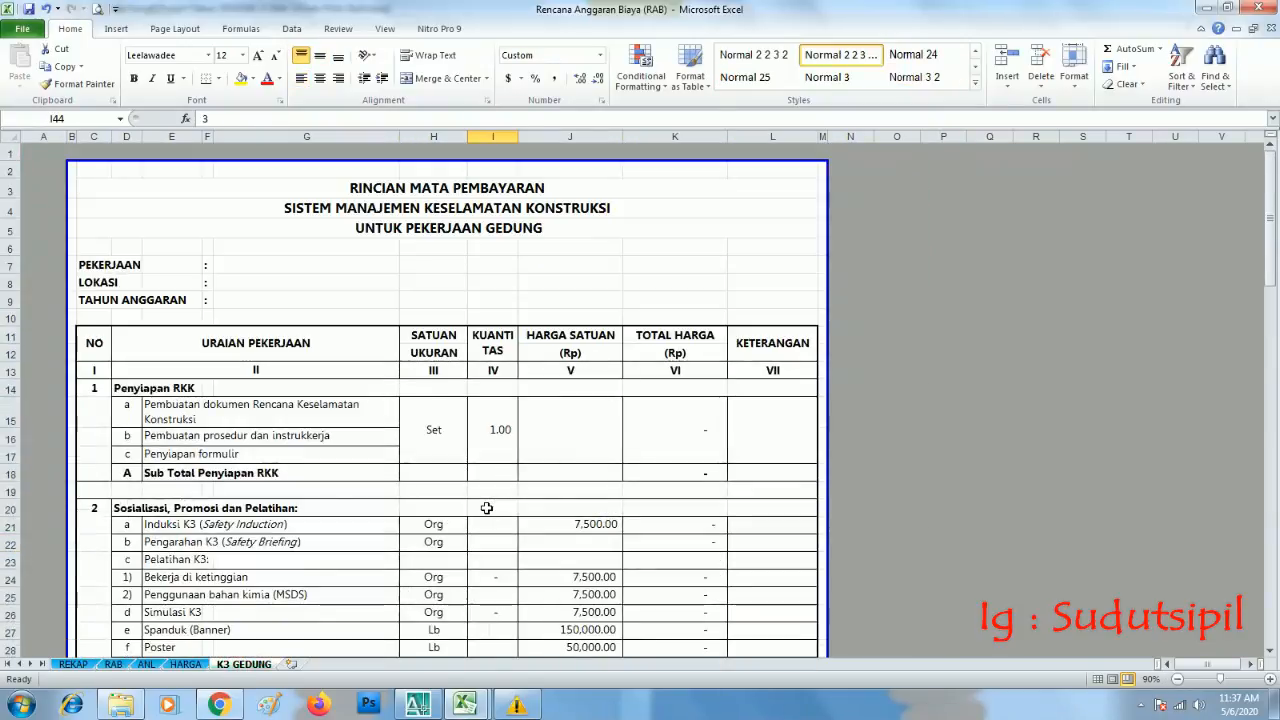
{"action": "scroll", "coordinate": [443, 411], "scroll_direction": "down", "scroll_amount": 7}
{"action": "scroll", "coordinate": [445, 410], "scroll_direction": "down", "scroll_amount": 2}
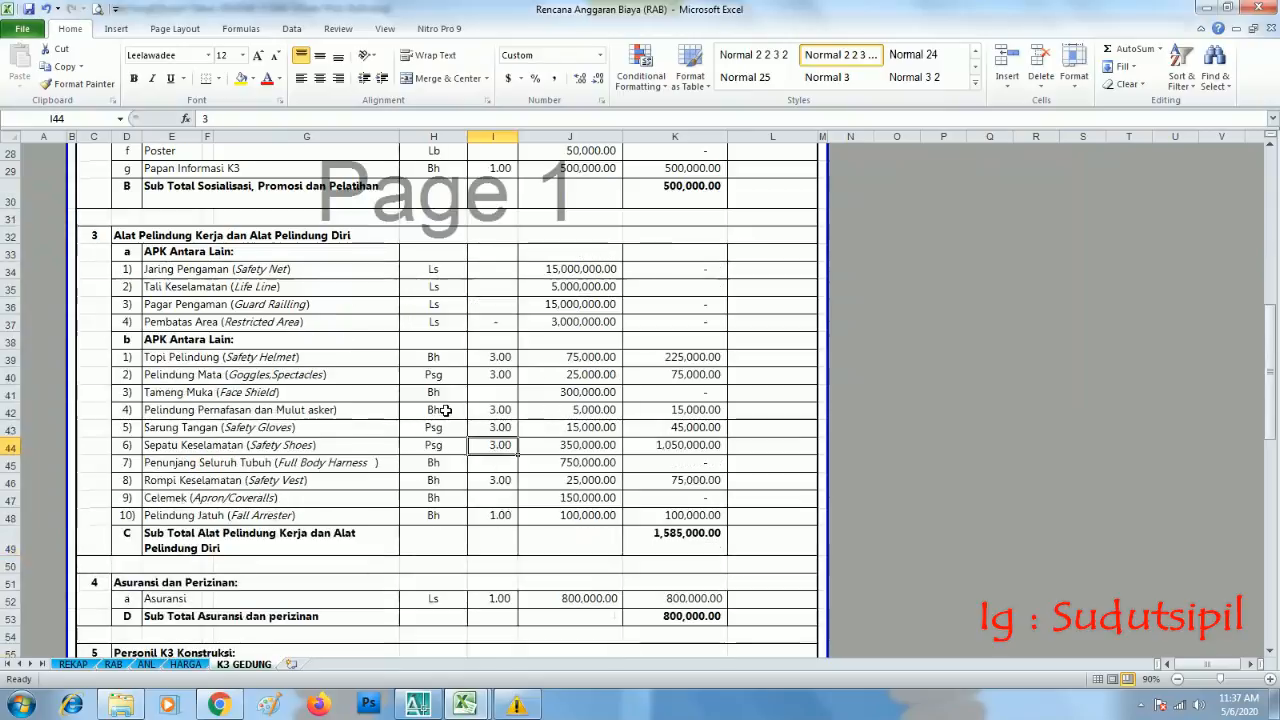
{"action": "scroll", "coordinate": [445, 410], "scroll_direction": "up", "scroll_amount": 1}
{"action": "scroll", "coordinate": [445, 410], "scroll_direction": "down", "scroll_amount": 3}
{"action": "scroll", "coordinate": [445, 410], "scroll_direction": "down", "scroll_amount": 8}
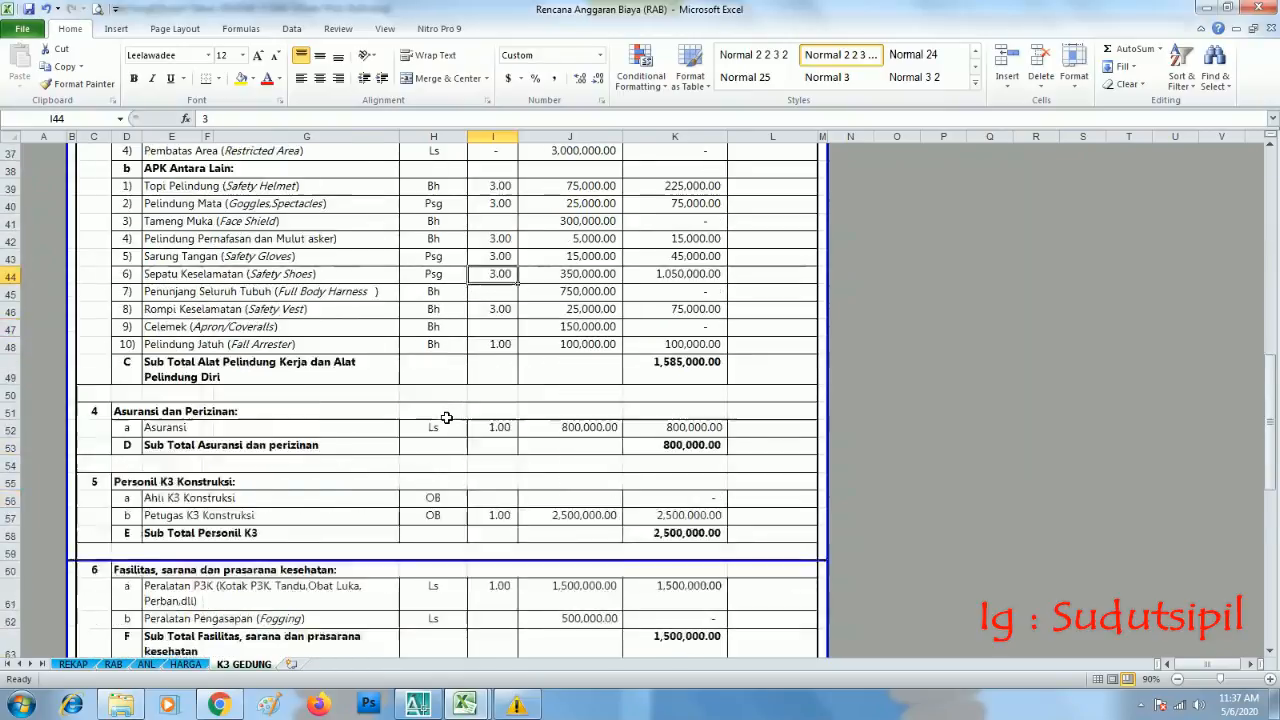
{"action": "scroll", "coordinate": [364, 466], "scroll_direction": "down", "scroll_amount": 3}
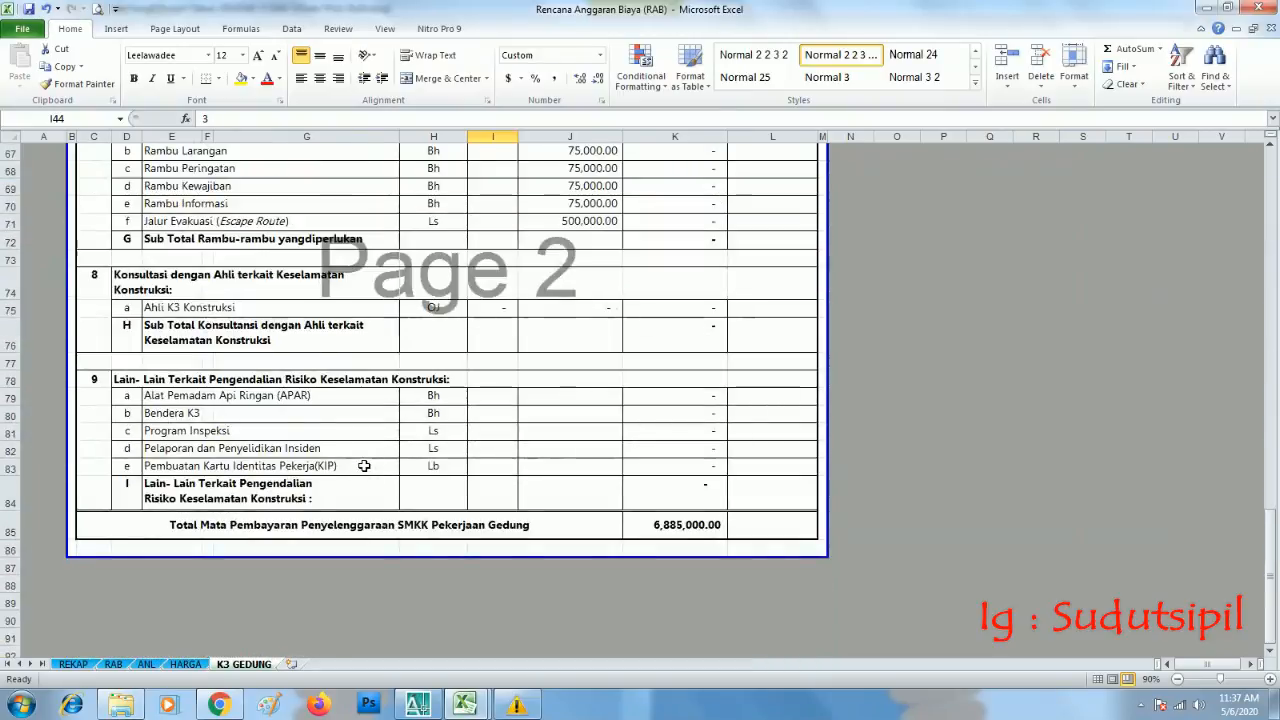
{"action": "scroll", "coordinate": [364, 466], "scroll_direction": "up", "scroll_amount": 20}
{"action": "scroll", "coordinate": [364, 466], "scroll_direction": "up", "scroll_amount": 2}
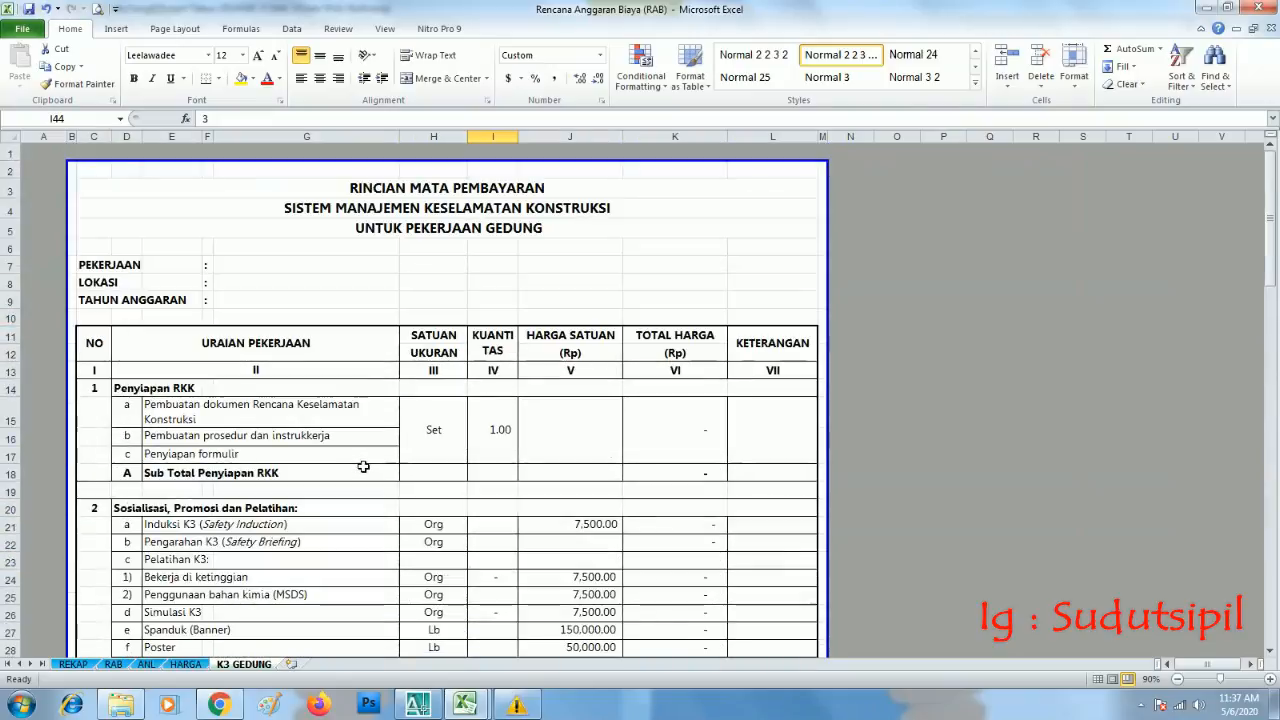
Examine the quantities of the safety equipment items under Alat Pelindung Kerja dan Alat Pelindung Diri
{"action": "left_click", "coordinate": [360, 447]}
{"action": "scroll", "coordinate": [420, 395], "scroll_direction": "down", "scroll_amount": 3}
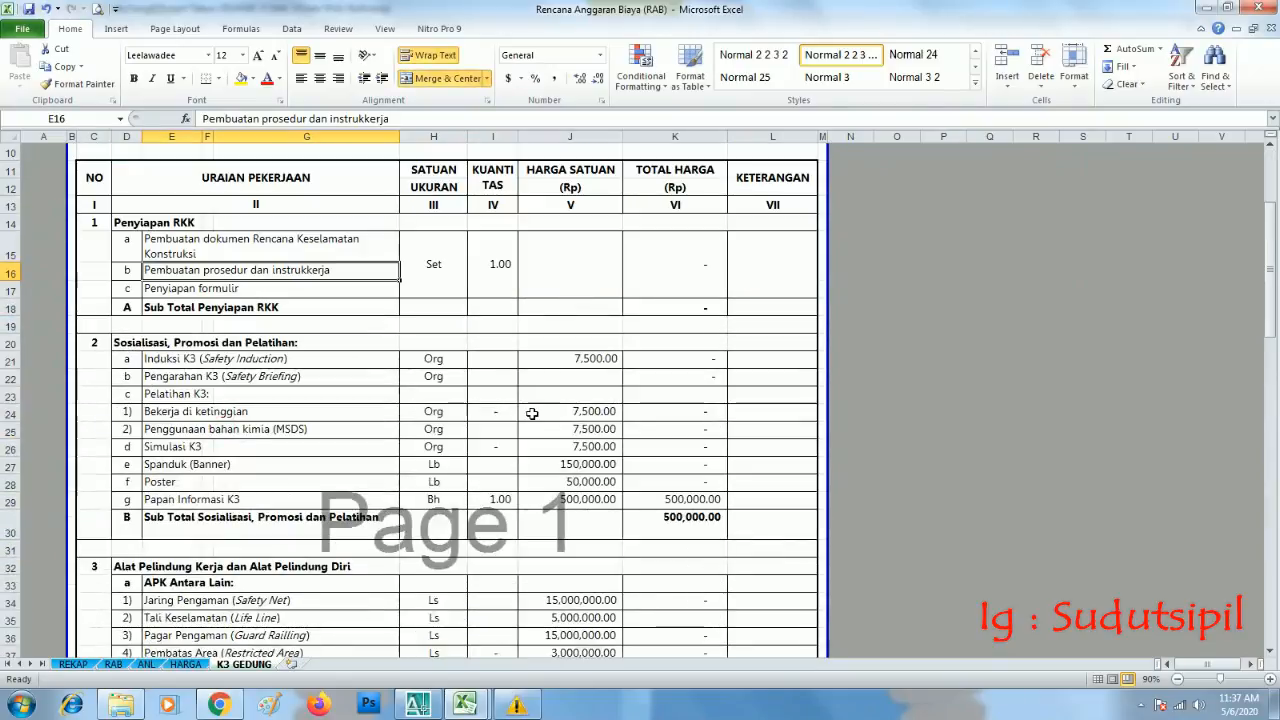
{"action": "scroll", "coordinate": [494, 427], "scroll_direction": "down", "scroll_amount": 6}
{"action": "left_click", "coordinate": [494, 427]}
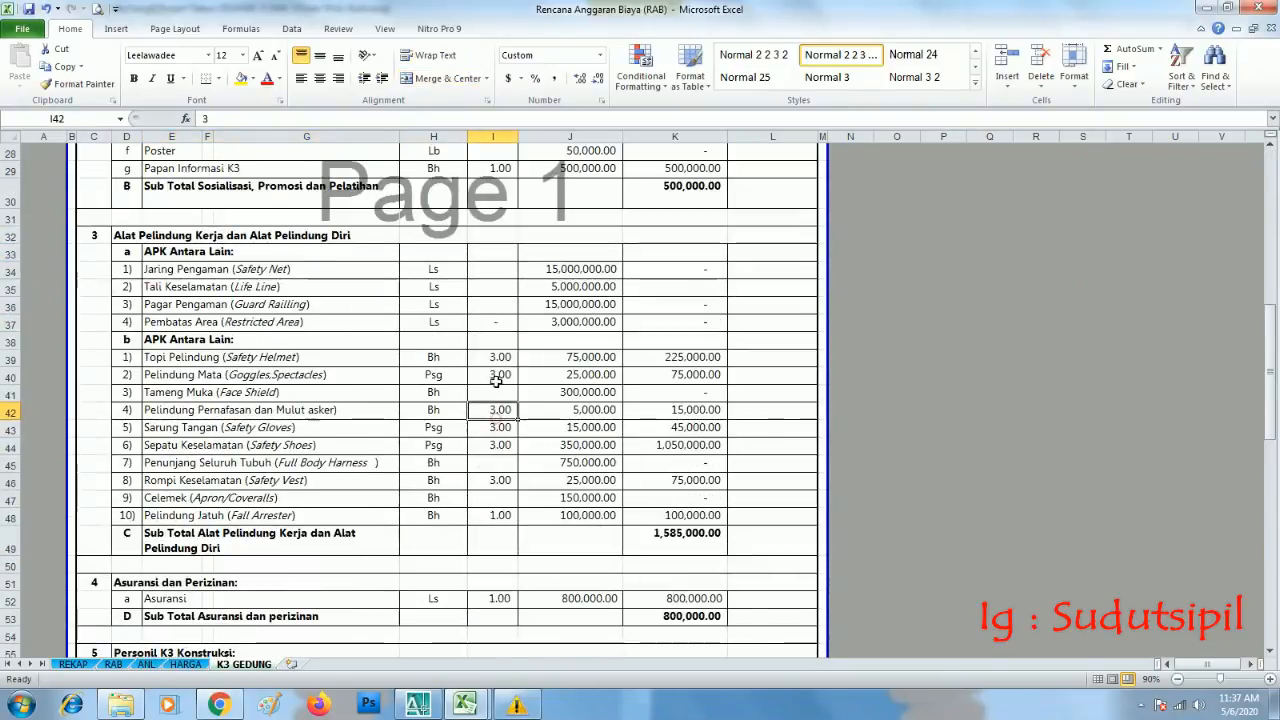
{"action": "left_click", "coordinate": [494, 357]}
{"action": "left_click", "coordinate": [496, 427]}
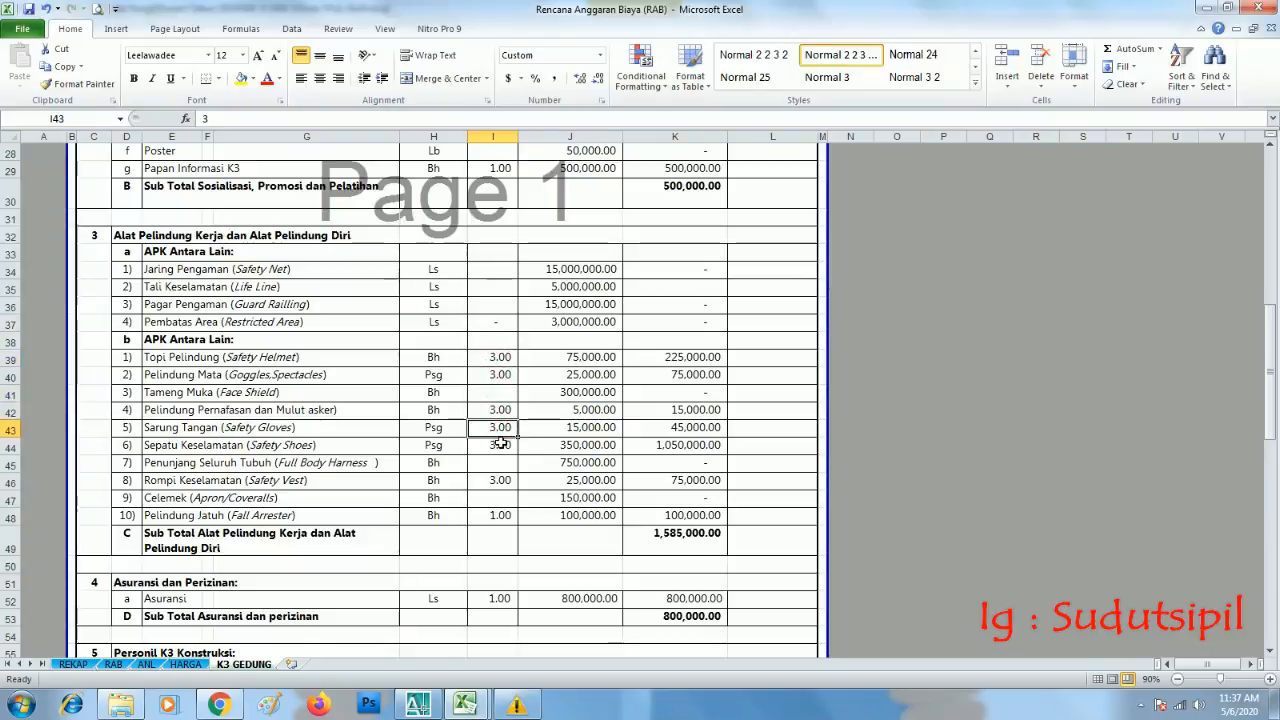
{"action": "scroll", "coordinate": [510, 366], "scroll_direction": "up", "scroll_amount": 7}
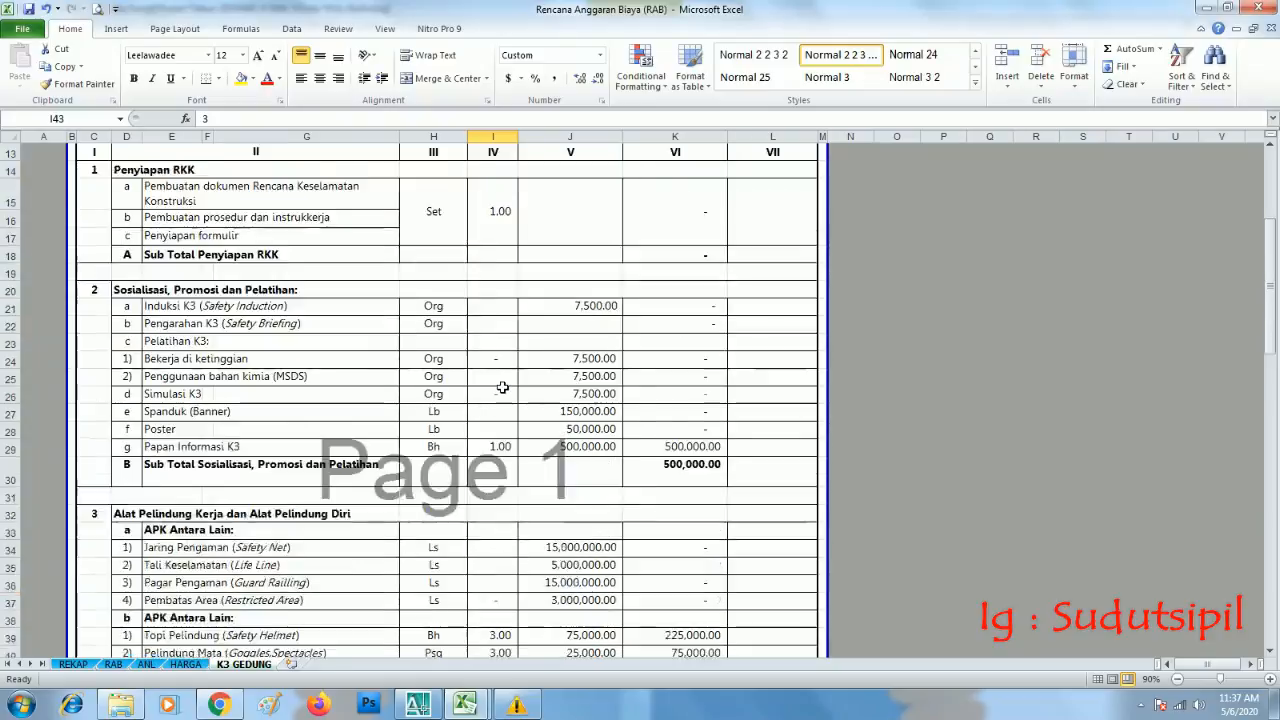
{"action": "scroll", "coordinate": [498, 404], "scroll_direction": "down", "scroll_amount": 3}
{"action": "scroll", "coordinate": [498, 404], "scroll_direction": "down", "scroll_amount": 4}
{"action": "left_click", "coordinate": [497, 449]}
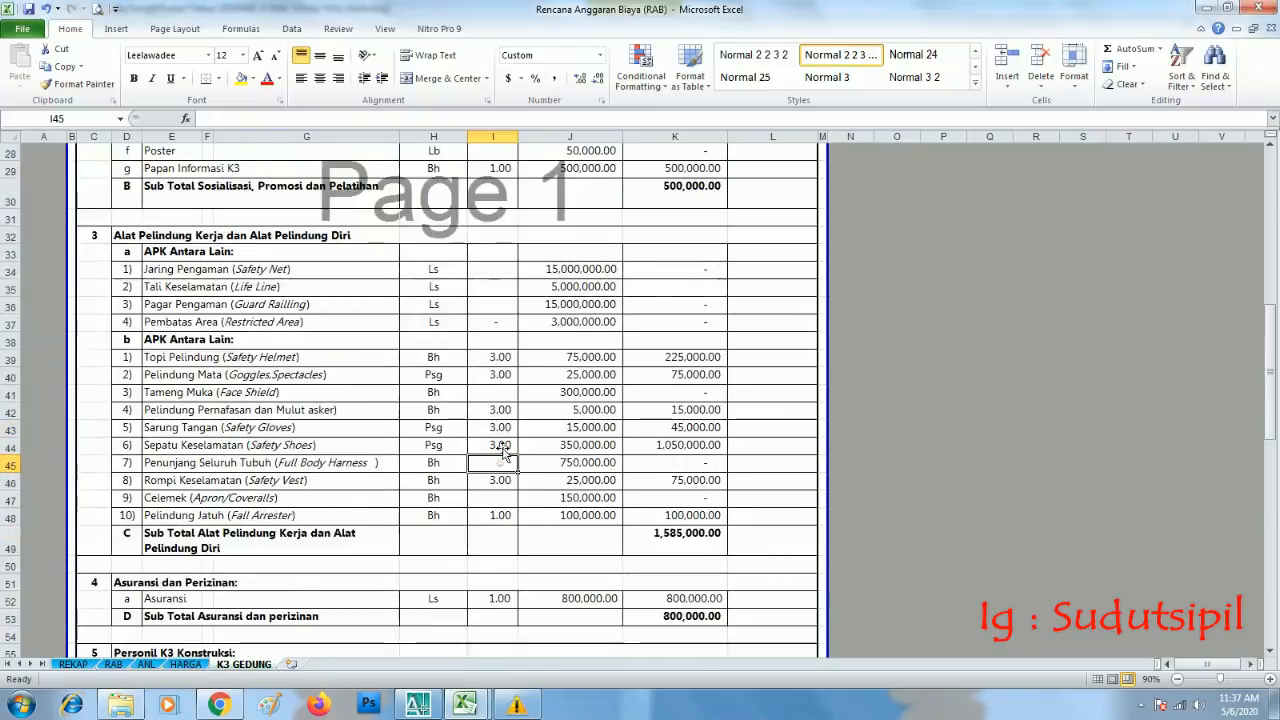
Check the remaining K3 sections and the quantities of Topi Pelindung and Asuransi on the K3 GEDUNG sheet
{"action": "scroll", "coordinate": [490, 464], "scroll_direction": "down", "scroll_amount": 3}
{"action": "scroll", "coordinate": [490, 464], "scroll_direction": "down", "scroll_amount": 9}
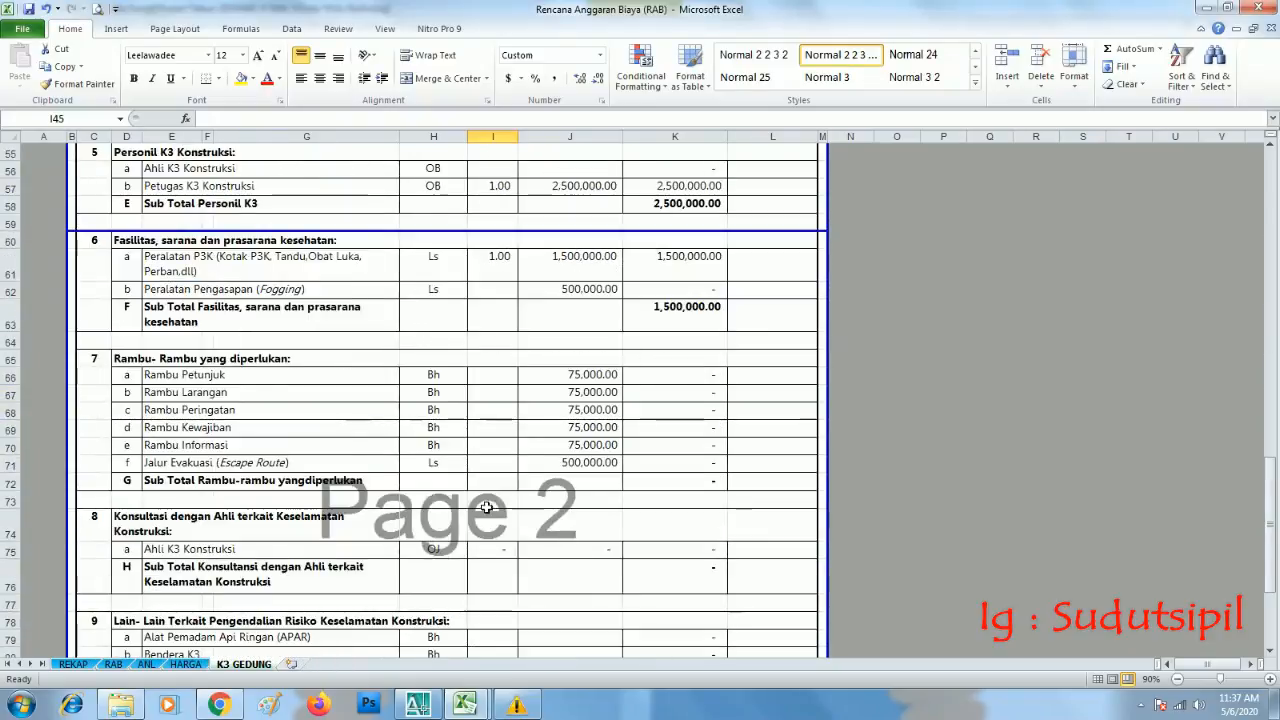
{"action": "scroll", "coordinate": [487, 507], "scroll_direction": "up", "scroll_amount": 11}
{"action": "scroll", "coordinate": [487, 507], "scroll_direction": "up", "scroll_amount": 4}
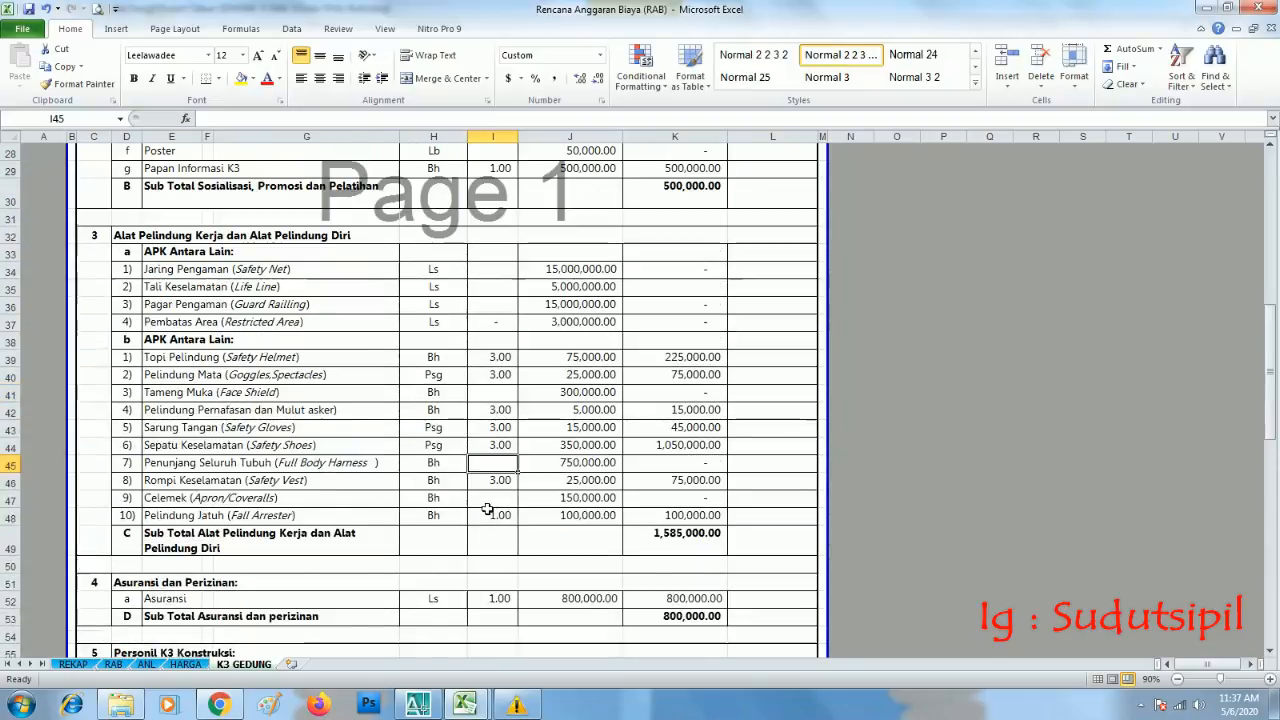
{"action": "left_click", "coordinate": [491, 515]}
{"action": "scroll", "coordinate": [491, 515], "scroll_direction": "down", "scroll_amount": 4}
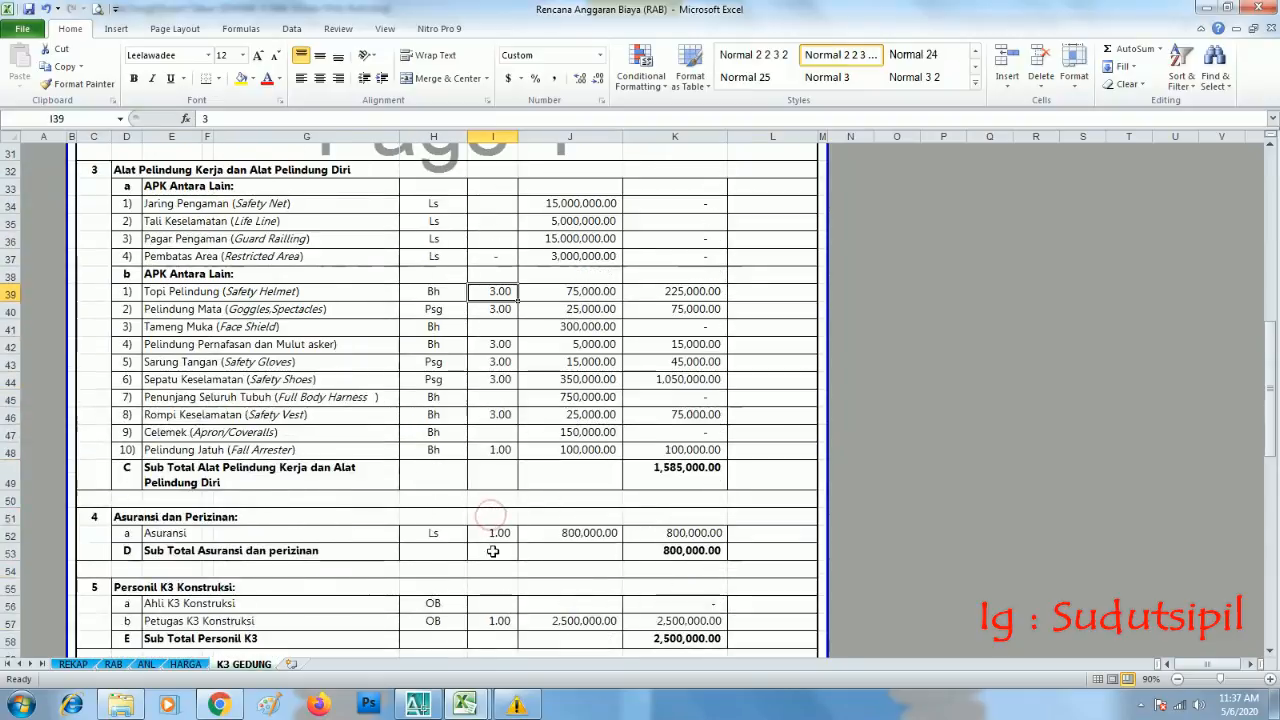
{"action": "left_click", "coordinate": [492, 536]}
{"action": "scroll", "coordinate": [493, 539], "scroll_direction": "up", "scroll_amount": 6}
{"action": "scroll", "coordinate": [493, 539], "scroll_direction": "up", "scroll_amount": 4}
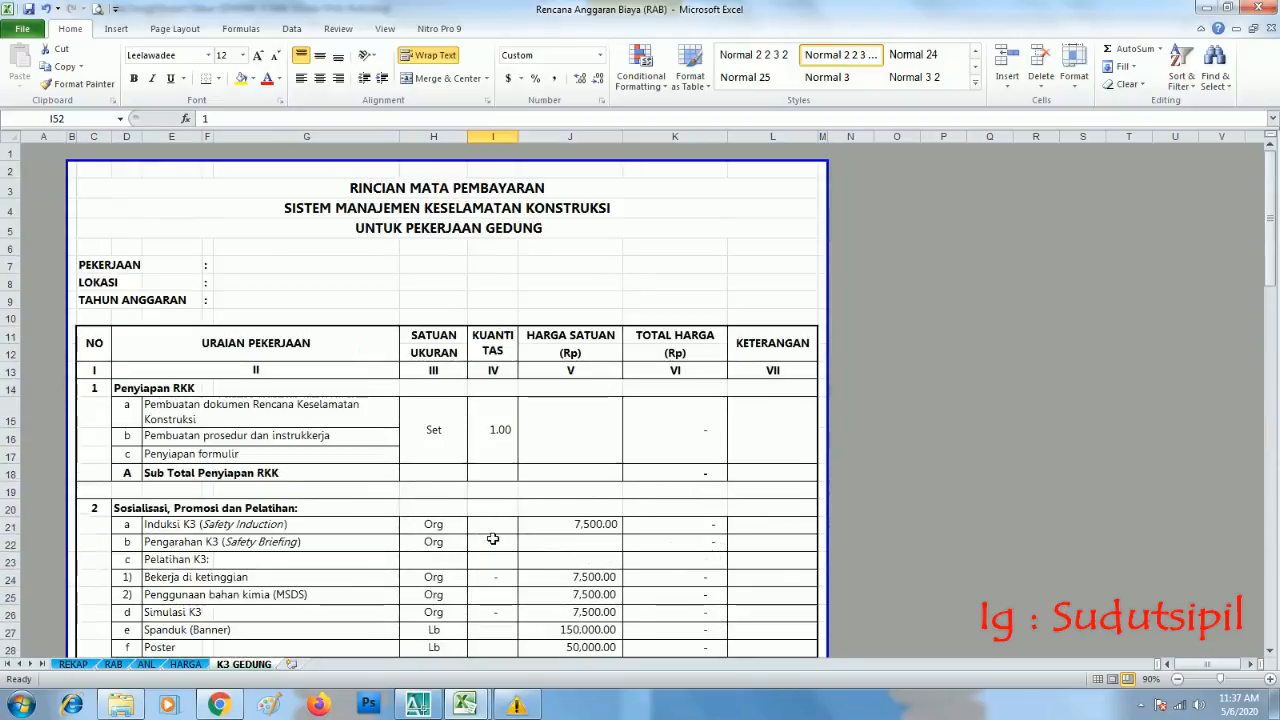
Enter K-3 as the description of item 3 in cell D16 of the RAB sheet
{"action": "left_click", "coordinate": [113, 664]}
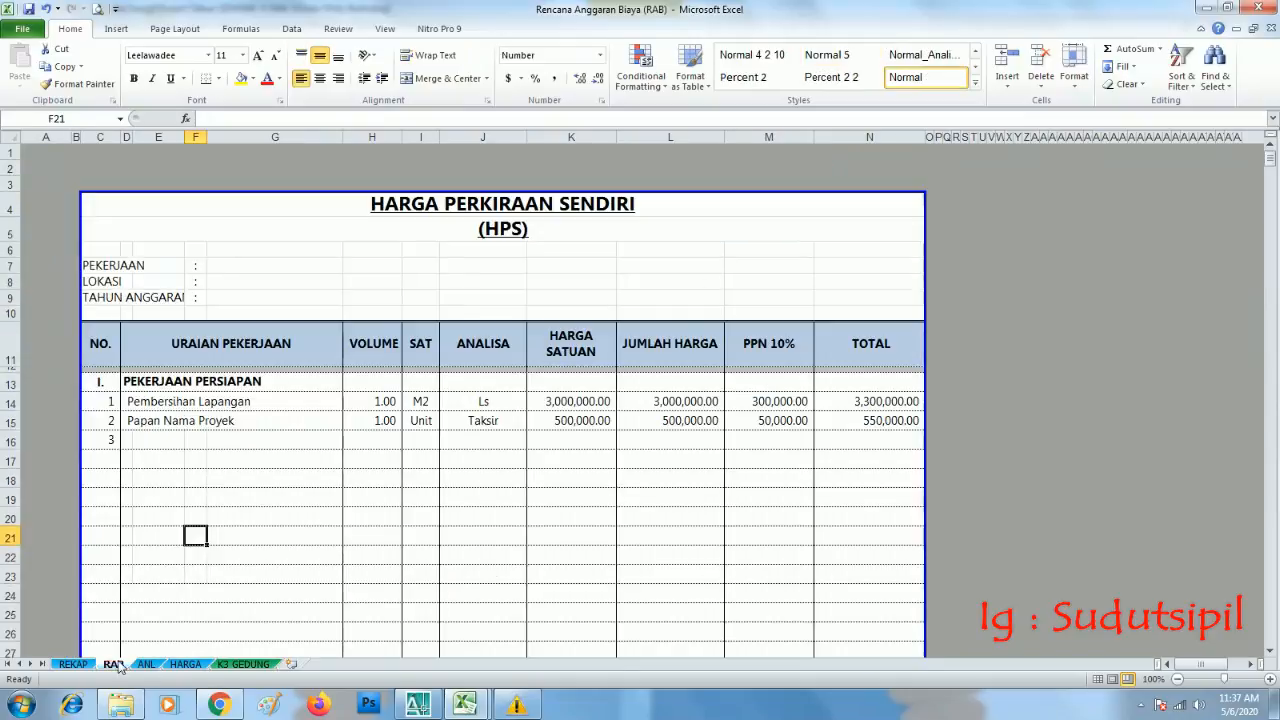
{"action": "left_click", "coordinate": [128, 441]}
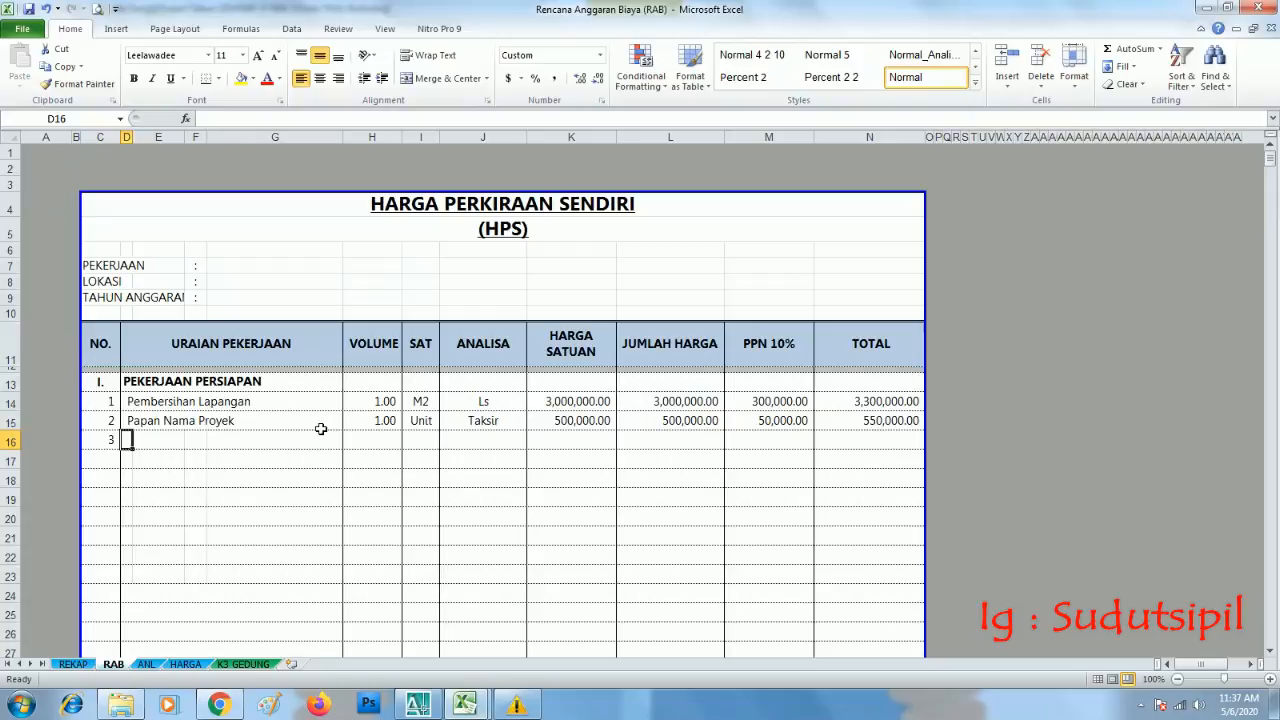
{"action": "type", "text": "K-3"}
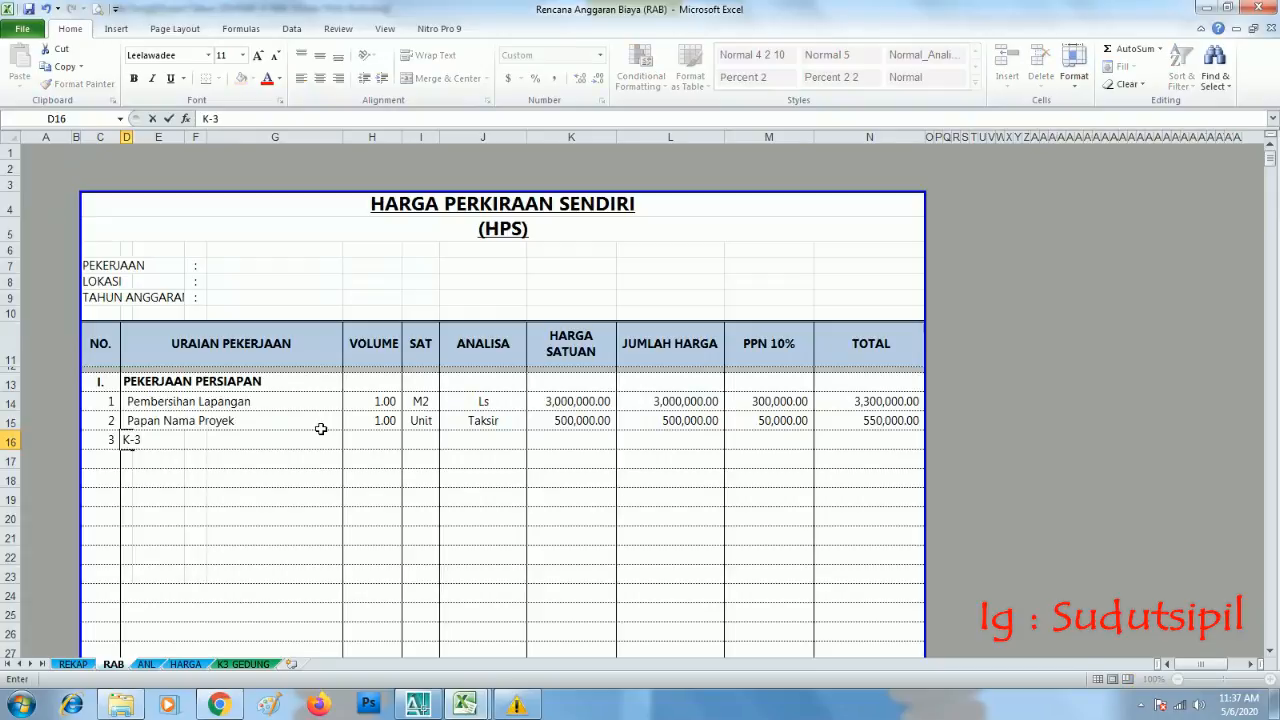
{"action": "key", "text": "ctrl+Return"}
{"action": "key", "text": "Up"}
{"action": "key", "text": "Up"}
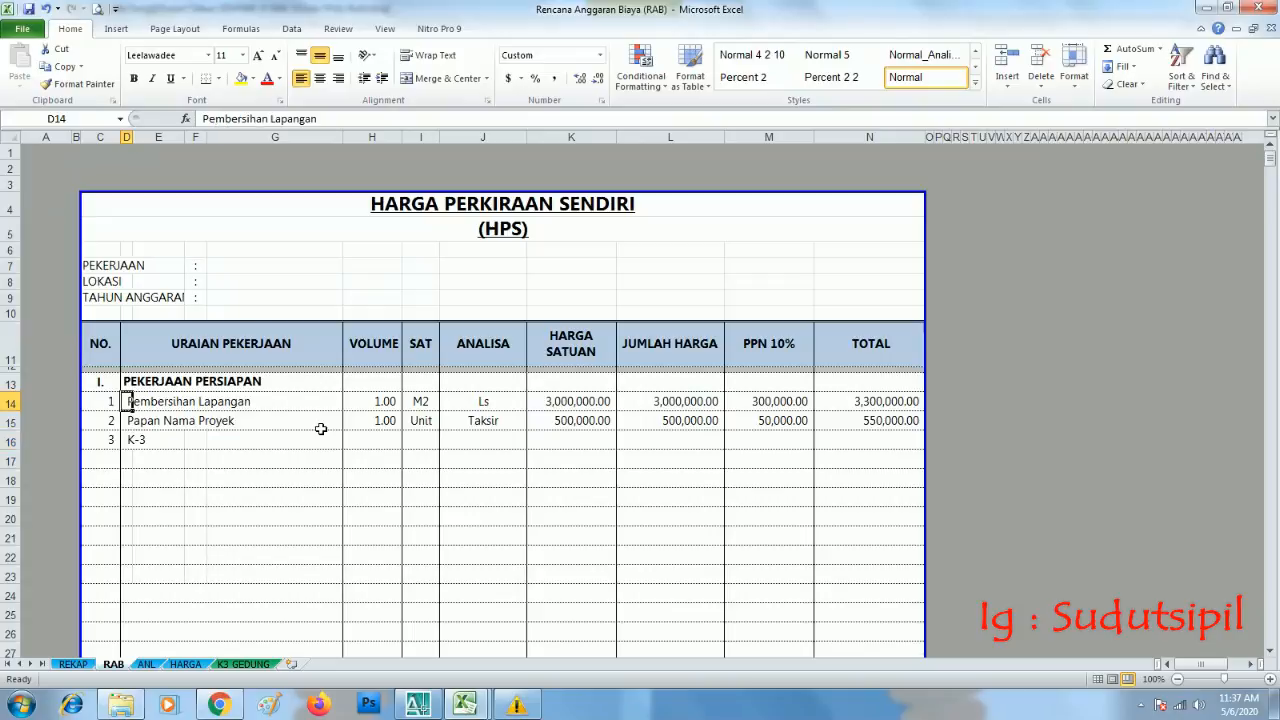
Set the volume of the K-3 item to 1 in cell H16
{"action": "key", "text": "Down"}
{"action": "key", "text": "Down"}
{"action": "key", "text": "Right"}
{"action": "key", "text": "Right"}
{"action": "key", "text": "Right"}
{"action": "key", "text": "Right"}
{"action": "key", "text": "Right"}
{"action": "key", "text": "Left"}
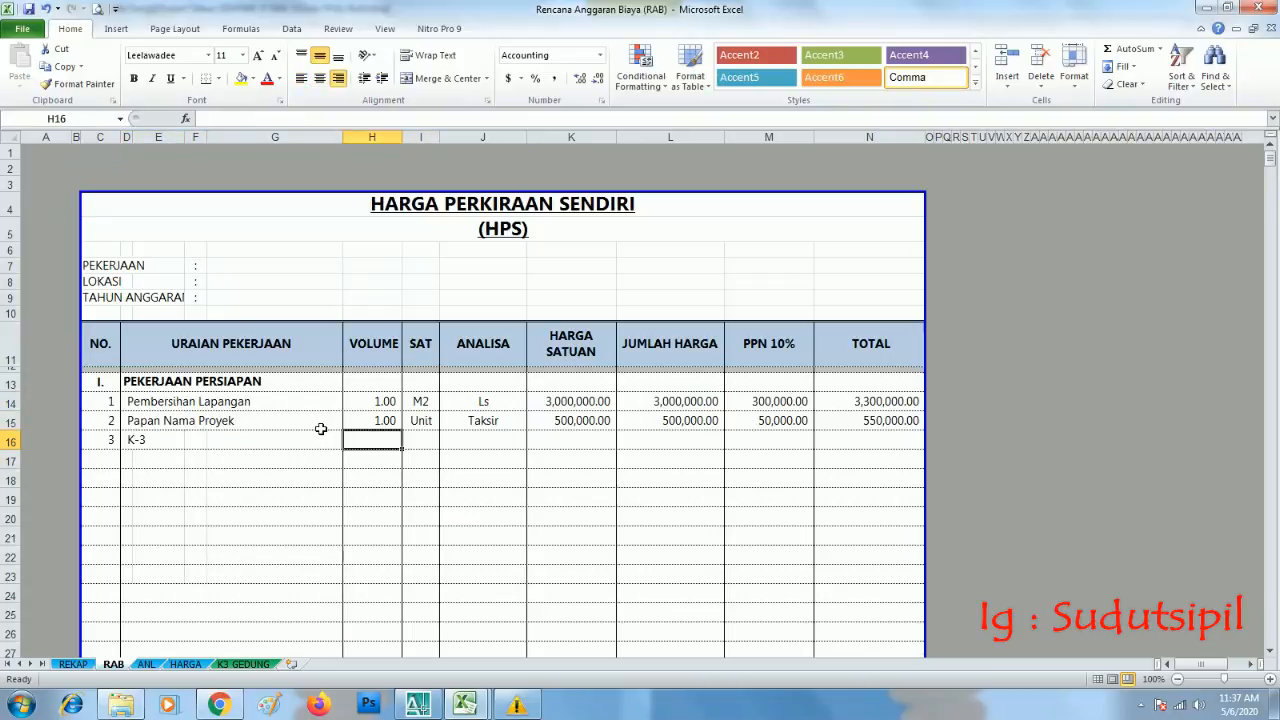
{"action": "type", "text": "1"}
{"action": "key", "text": "Return"}
{"action": "key", "text": "Up"}
Enter Pkt as the unit of the K-3 item in cell I16
{"action": "key", "text": "Right"}
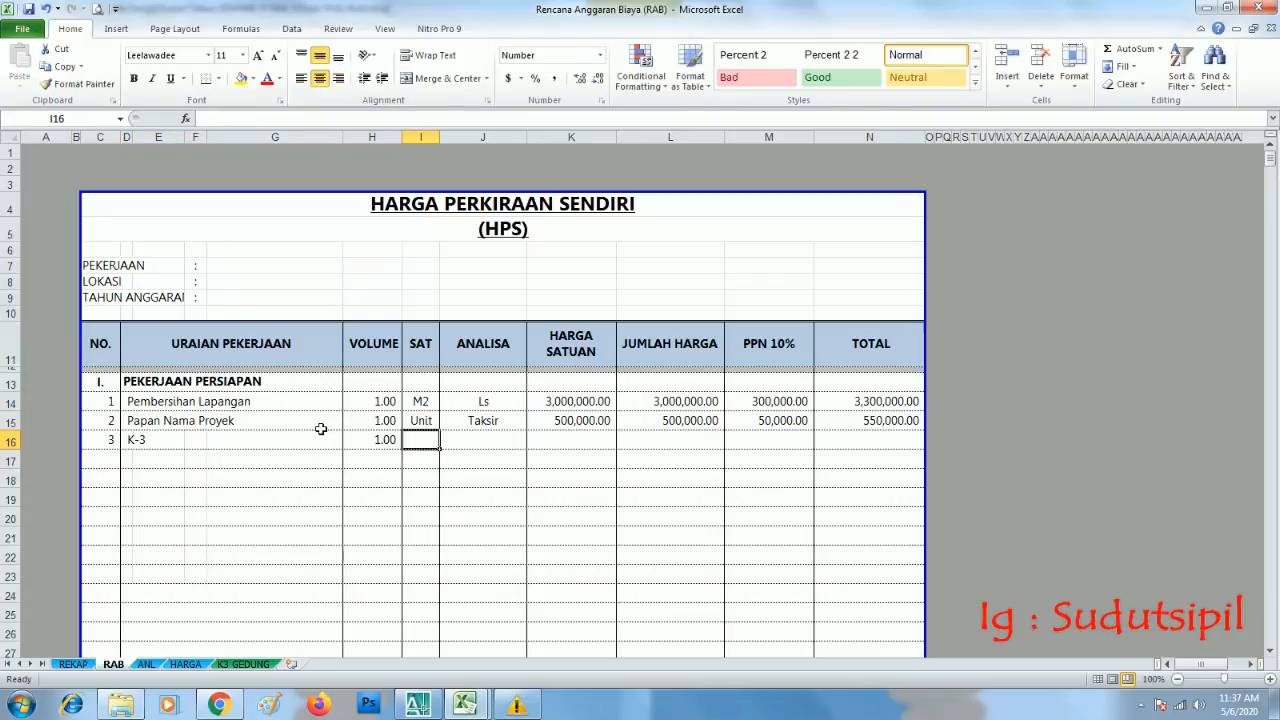
{"action": "type", "text": "Pkt"}
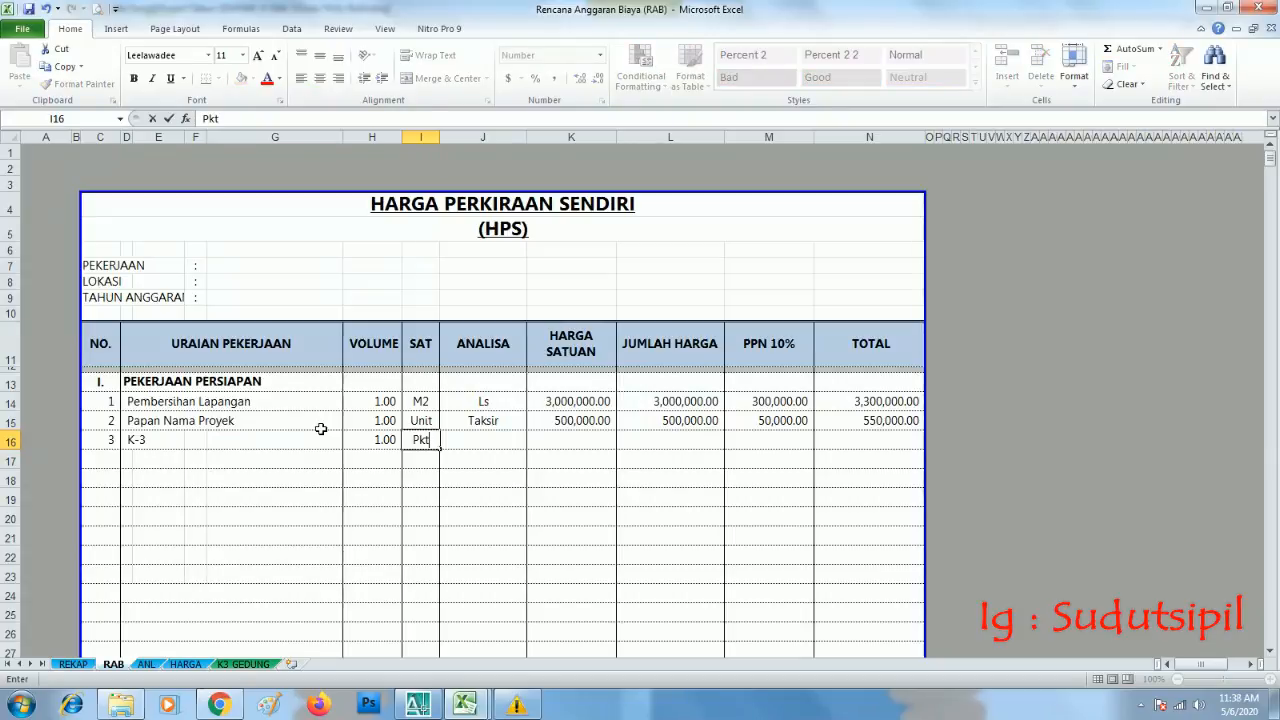
{"action": "key", "text": "Return"}
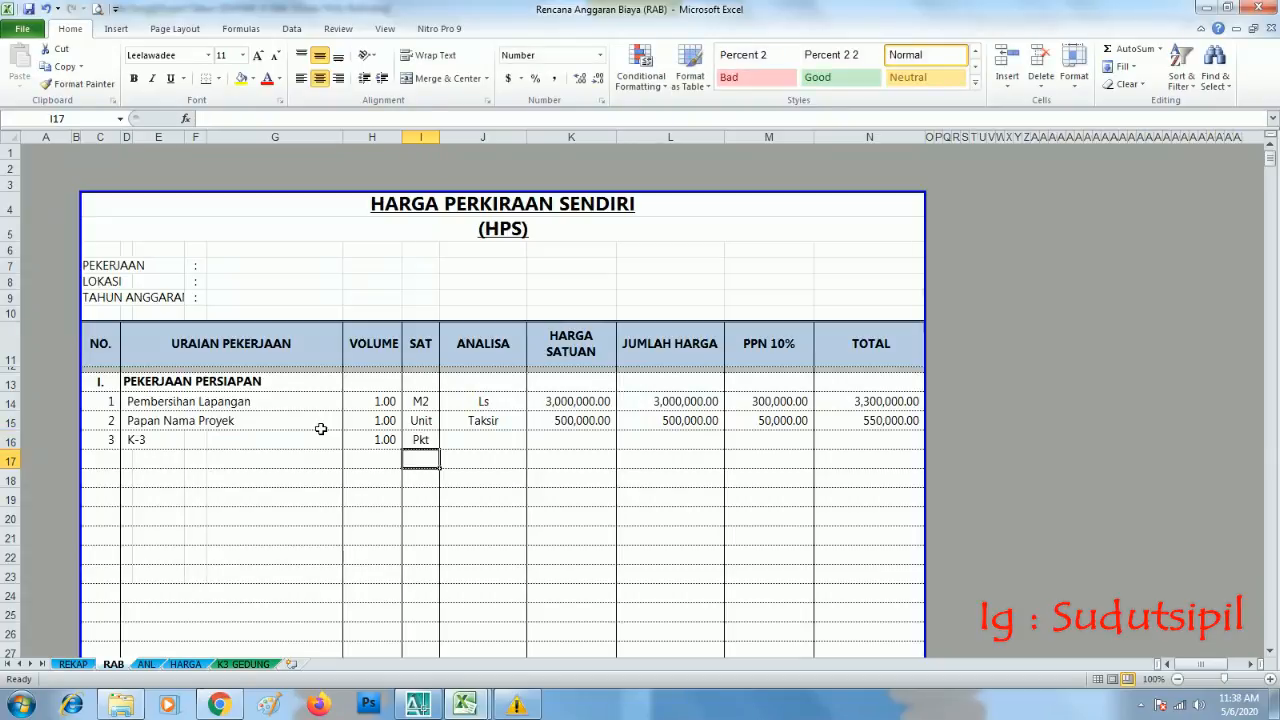
{"action": "key", "text": "Up"}
{"action": "key", "text": "Left"}
{"action": "key", "text": "Left"}
{"action": "key", "text": "Left"}
{"action": "key", "text": "Left"}
{"action": "key", "text": "Left"}
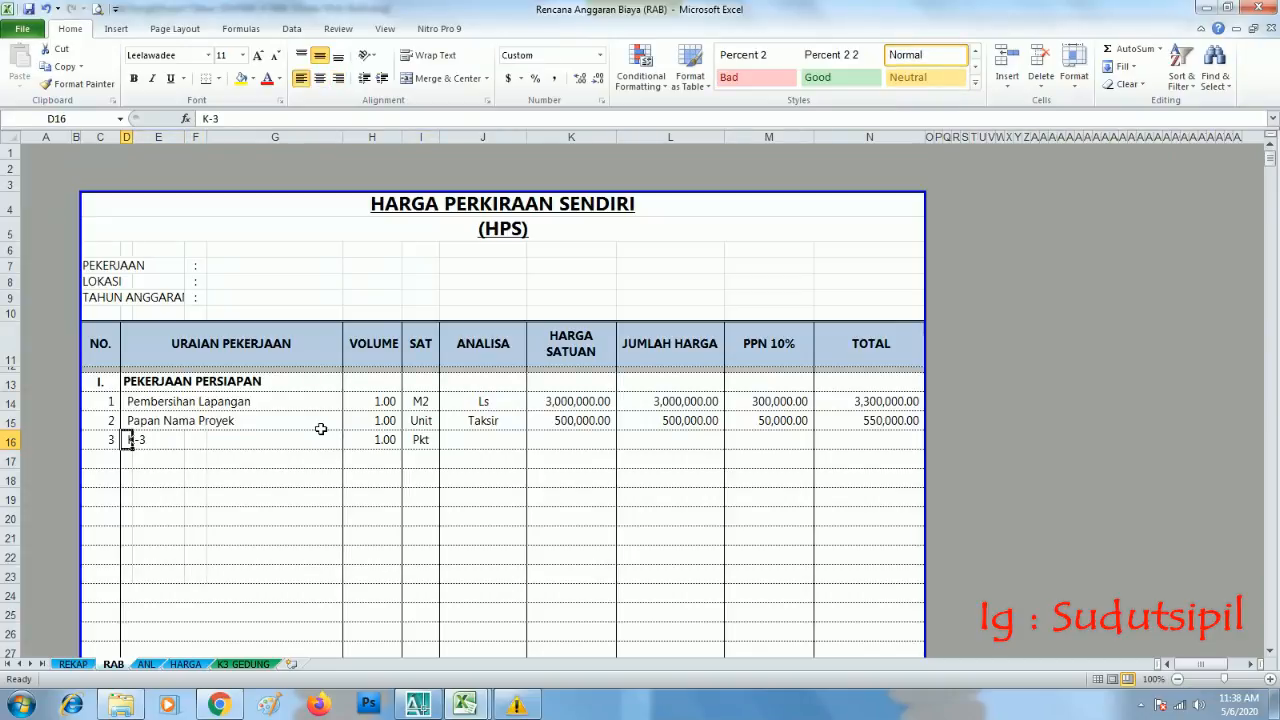
Fill the ANALISA cell J16 of the K-3 item with the formula =J14
{"action": "key", "text": "Right"}
{"action": "key", "text": "Right"}
{"action": "key", "text": "Right"}
{"action": "key", "text": "Right"}
{"action": "key", "text": "Right"}
{"action": "key", "text": "Right"}
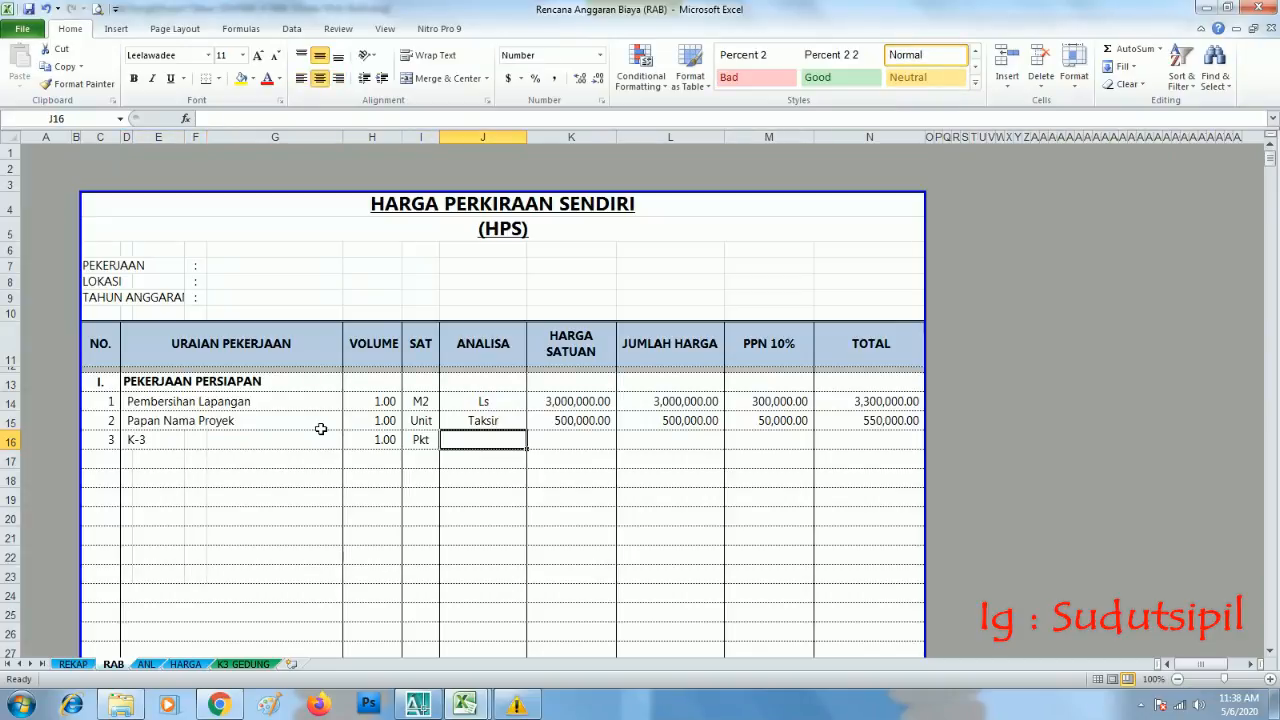
{"action": "type", "text": "=J14"}
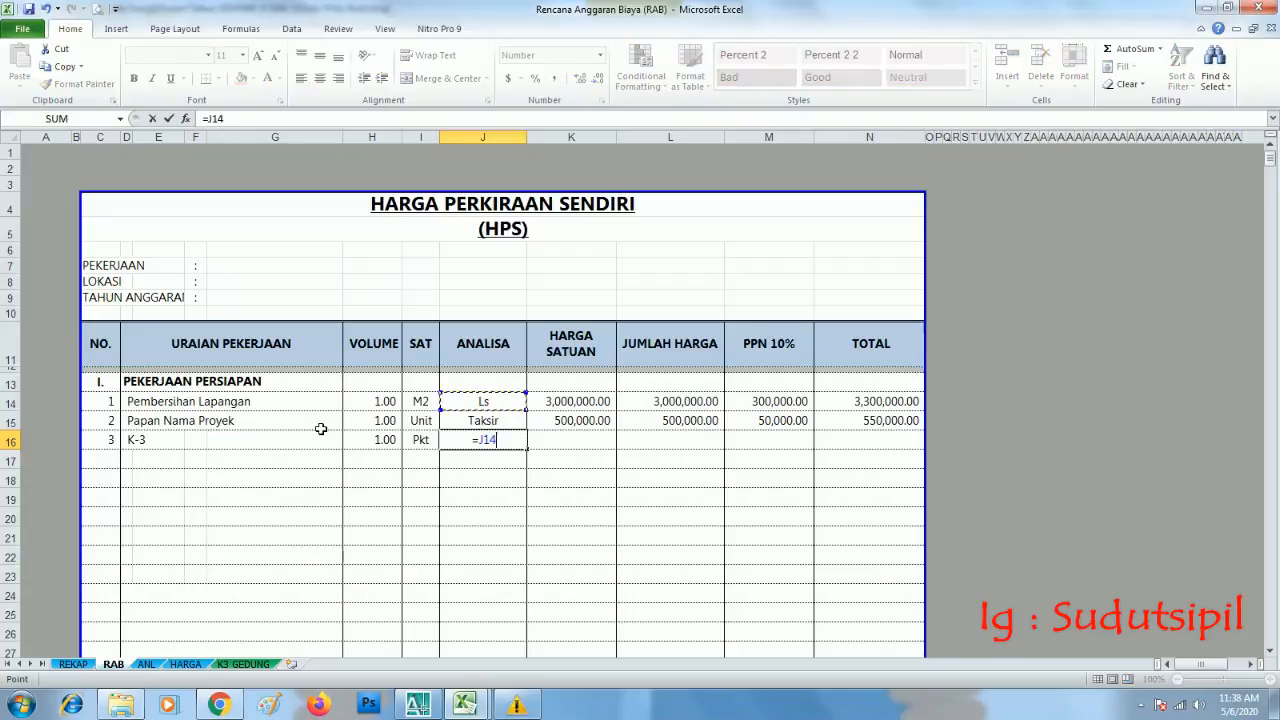
{"action": "key", "text": "Return"}
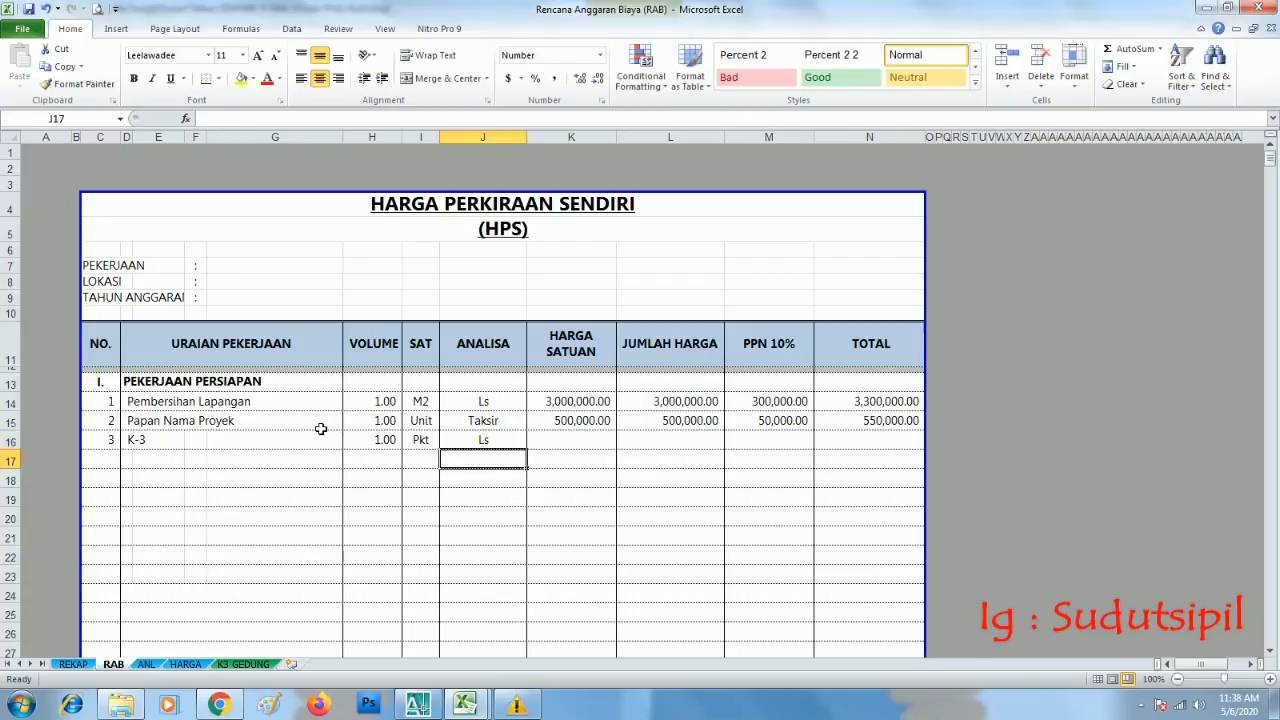
{"action": "left_click", "coordinate": [480, 497]}
Link the K-3 unit price in K16 to the SMKK grand total in cell K85 of the K3 GEDUNG sheet
{"action": "left_click", "coordinate": [578, 438]}
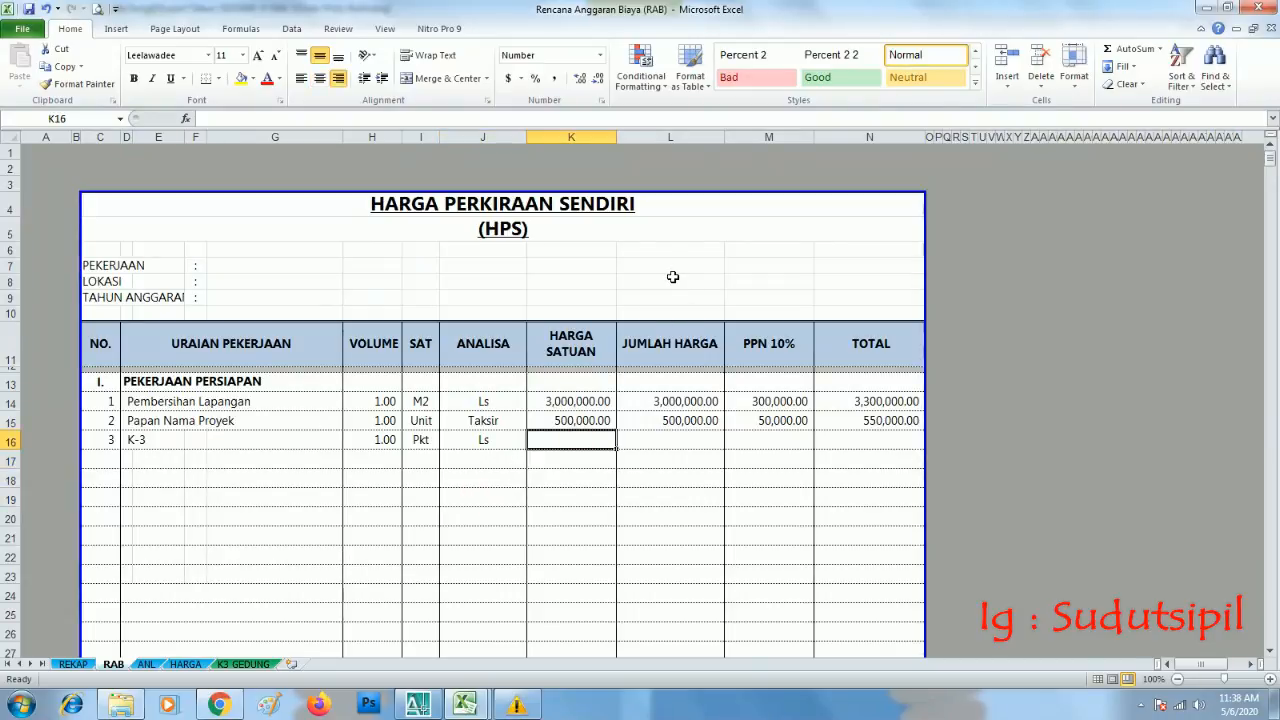
{"action": "type", "text": "="}
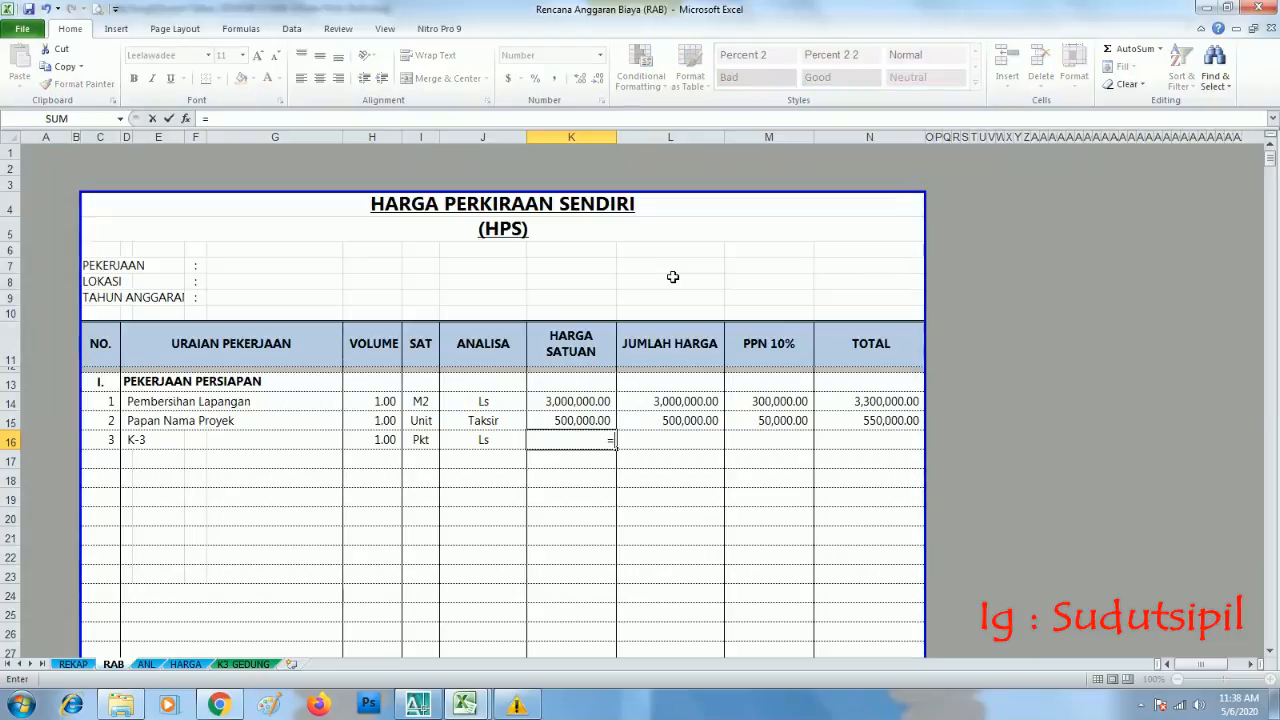
{"action": "left_click", "coordinate": [250, 663]}
{"action": "scroll", "coordinate": [505, 475], "scroll_direction": "down", "scroll_amount": 10}
{"action": "scroll", "coordinate": [505, 480], "scroll_direction": "down", "scroll_amount": 13}
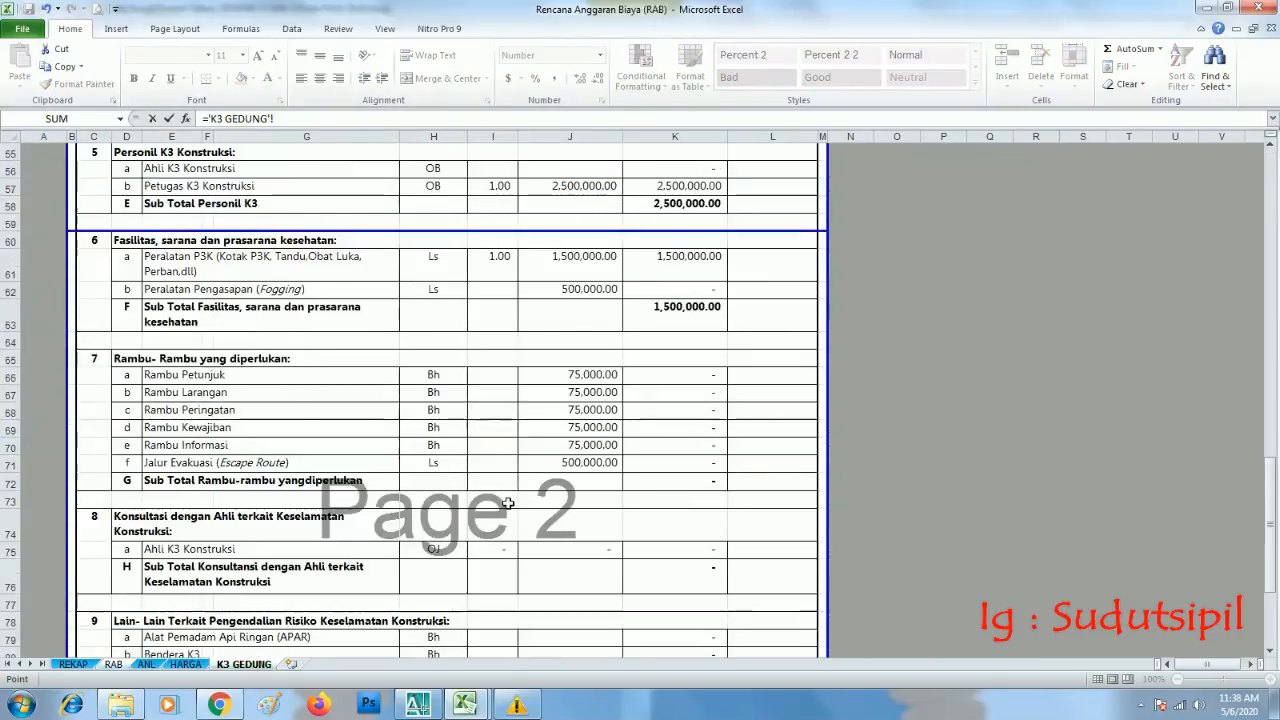
{"action": "left_click", "coordinate": [680, 468]}
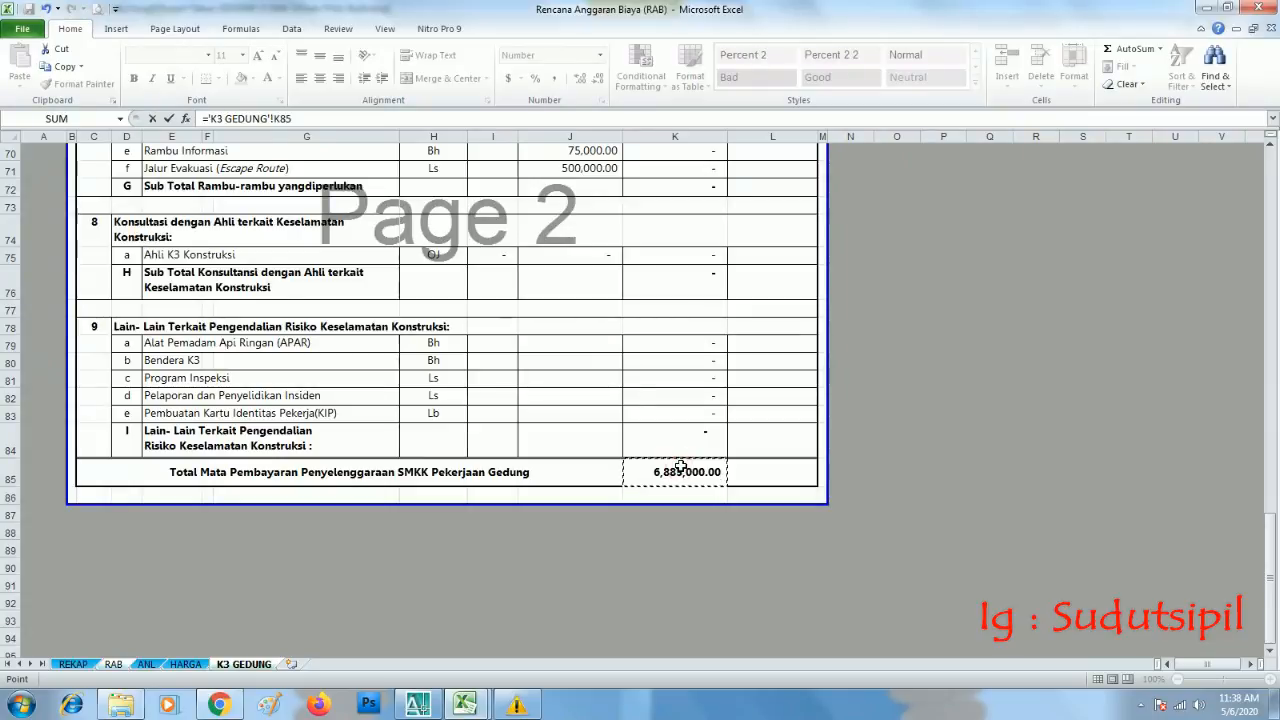
{"action": "key", "text": "Return"}
Copy the JUMLAH HARGA formula from L15 into L16 for the K-3 item
{"action": "key", "text": "Right"}
{"action": "key", "text": "Up"}
{"action": "key", "text": "Up"}
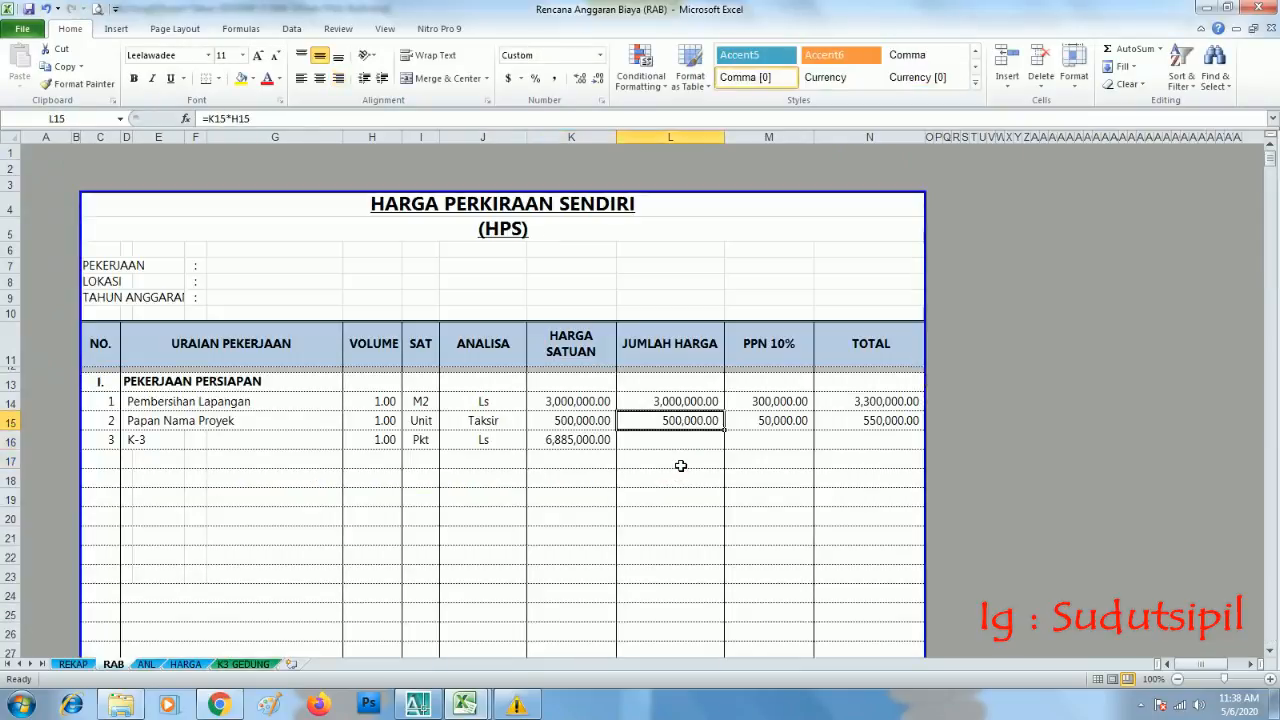
{"action": "key", "text": "ctrl+c"}
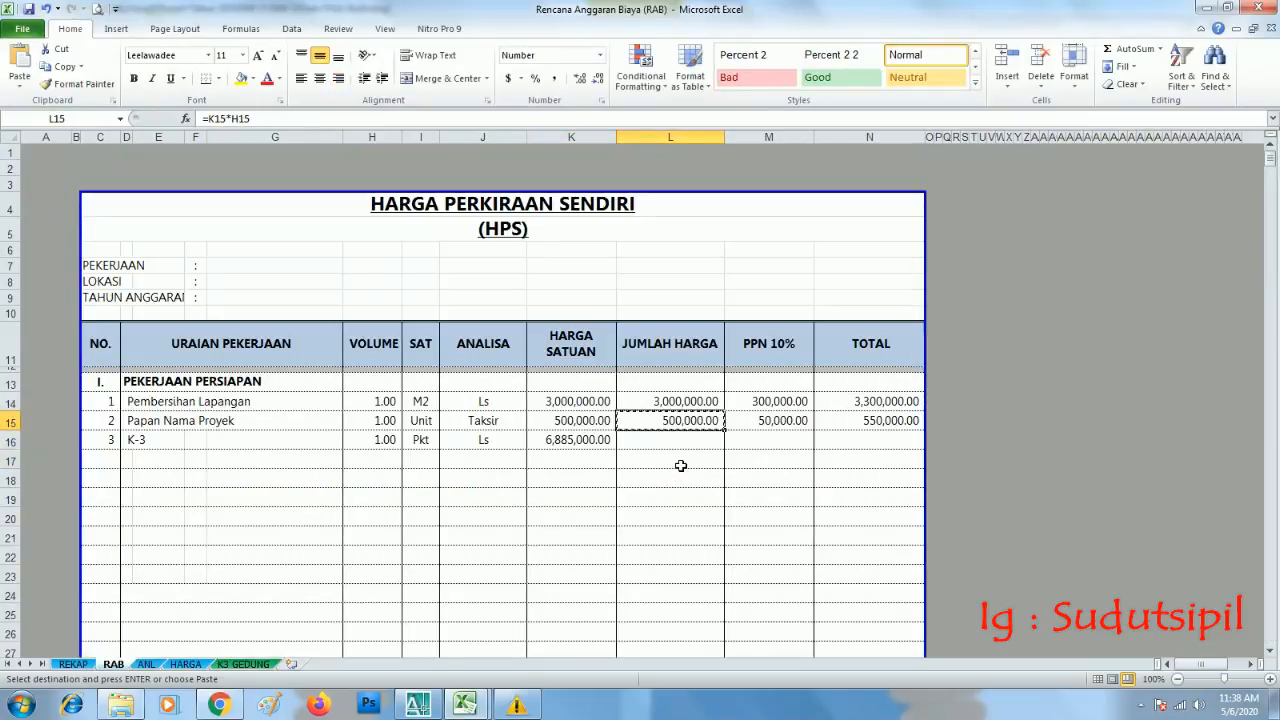
{"action": "key", "text": "Down"}
{"action": "key", "text": "Return"}
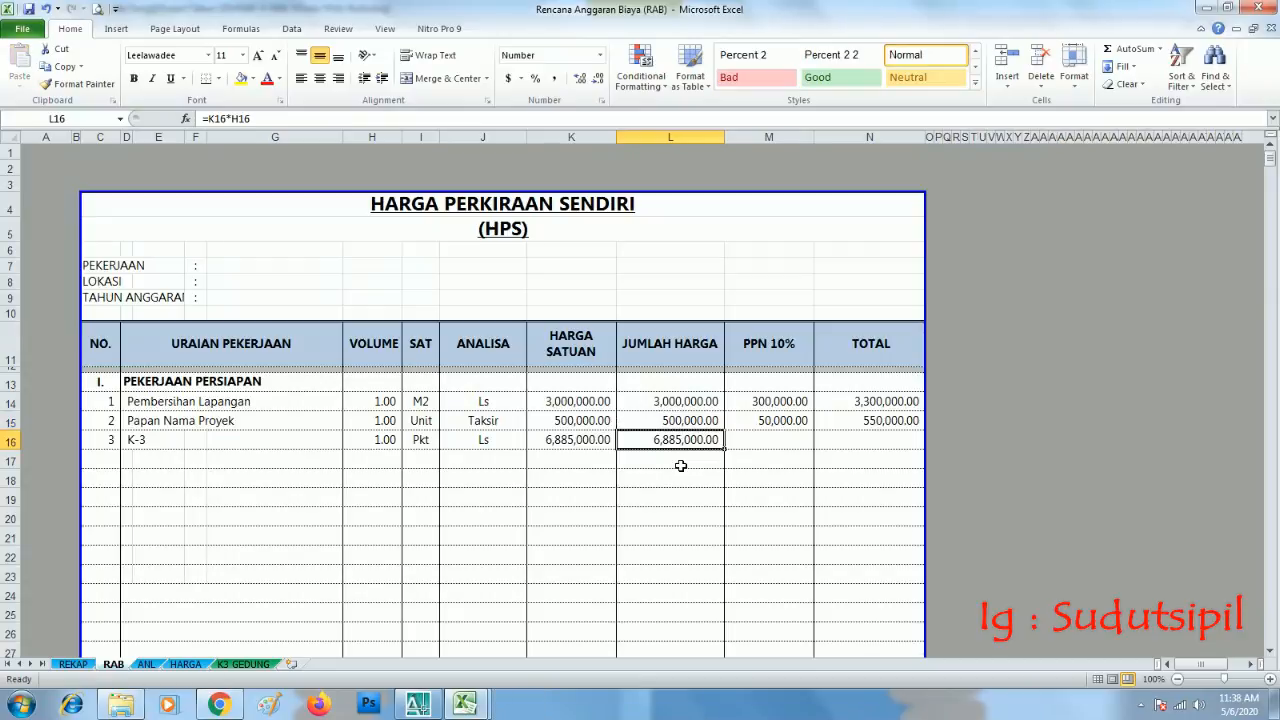
Copy the PPN 10% formula from M15 into M16 for the K-3 item
{"action": "key", "text": "Right"}
{"action": "key", "text": "Up"}
{"action": "key", "text": "ctrl+c"}
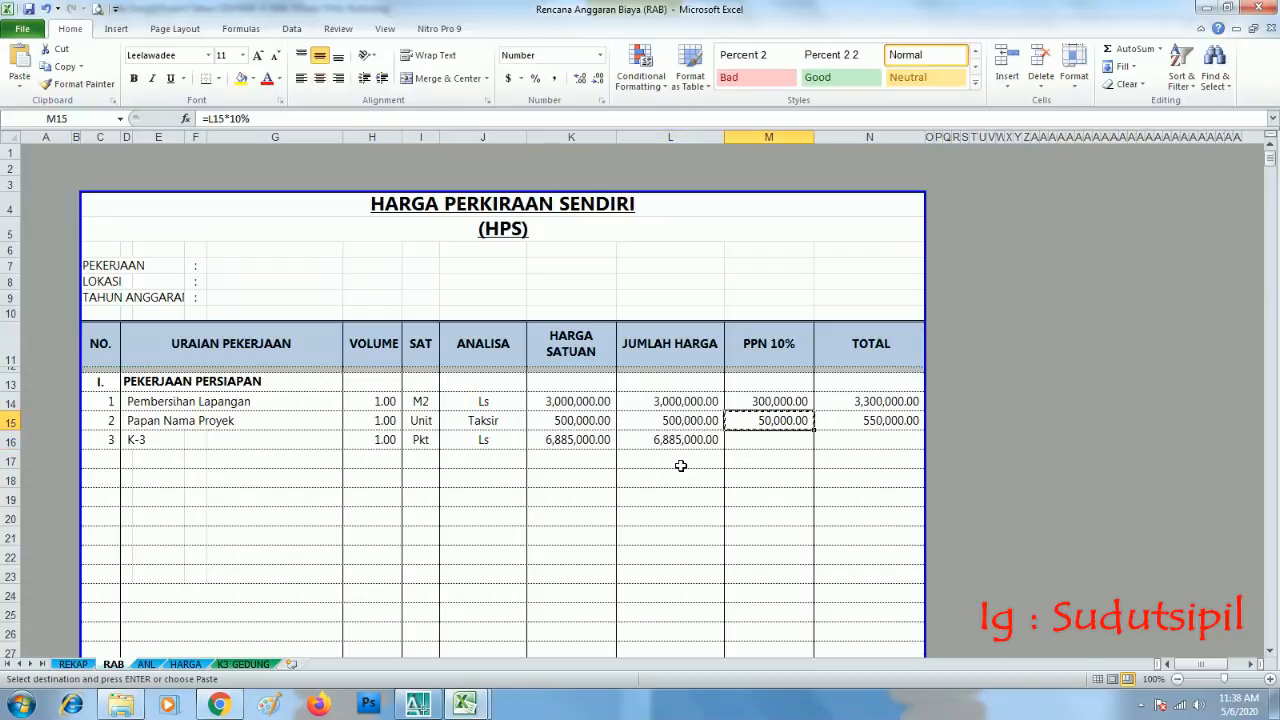
{"action": "key", "text": "Down"}
{"action": "key", "text": "Return"}
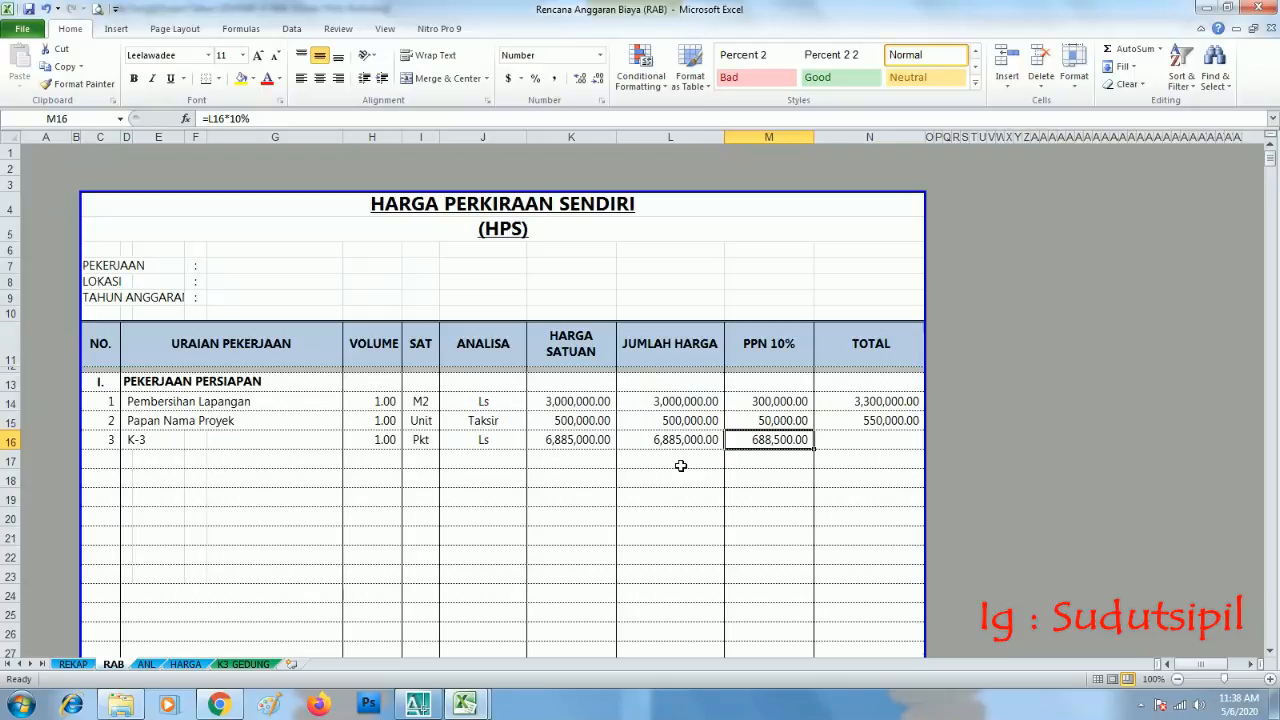
Extend the TOTAL formula from N15 into N16 for the K-3 item
{"action": "key", "text": "Right"}
{"action": "key", "text": "Up"}
{"action": "key", "text": "Up"}
{"action": "key", "text": "Down"}
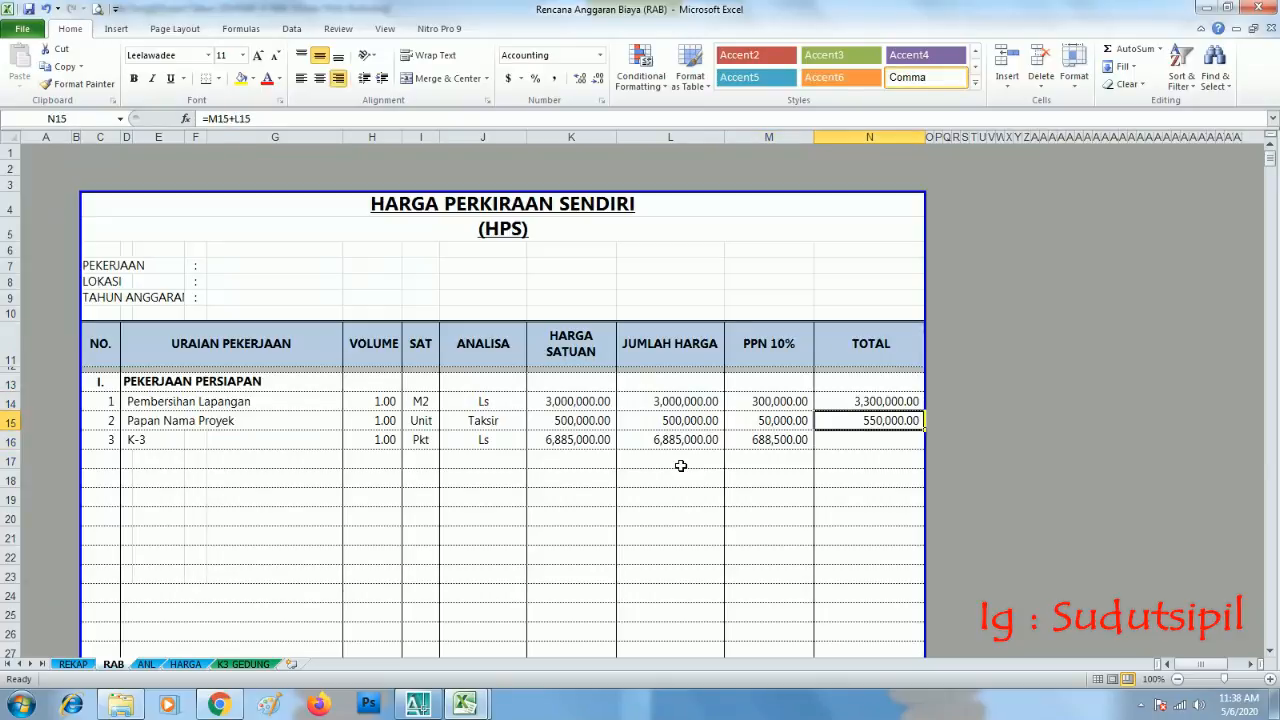
{"action": "left_click_drag", "start_coordinate": [922, 430], "coordinate": [954, 438]}
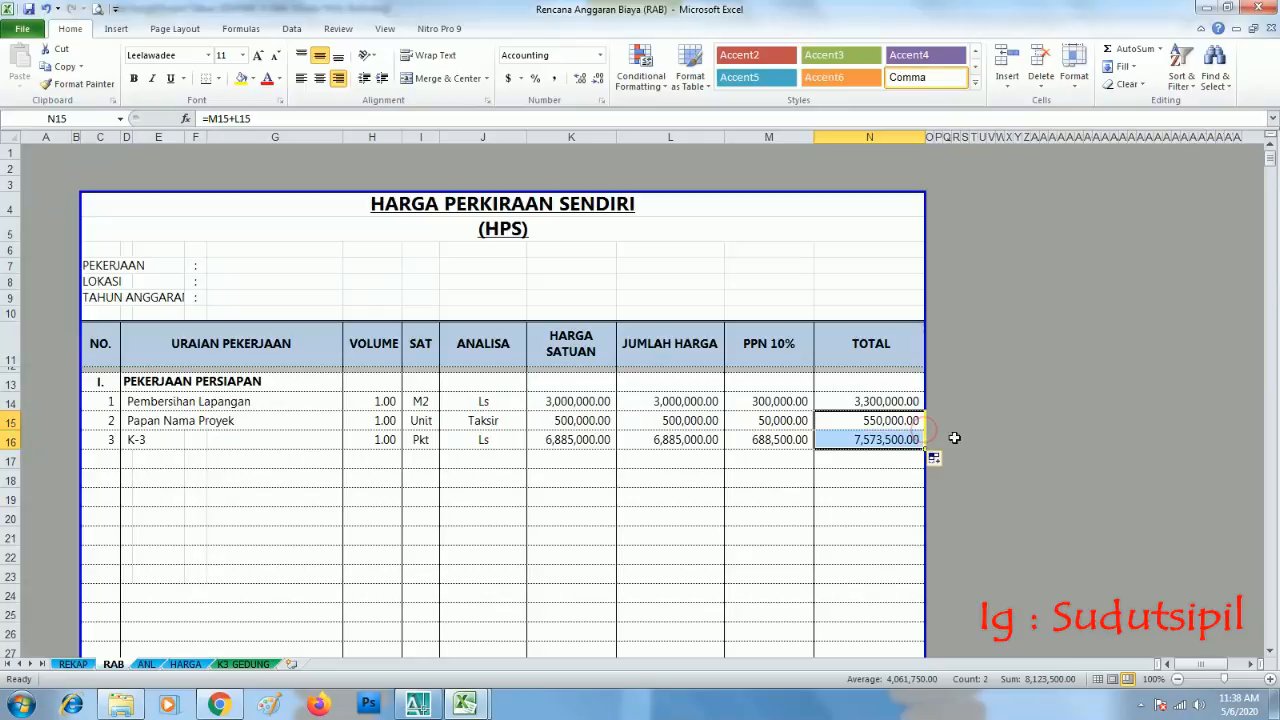
{"action": "left_click", "coordinate": [1035, 401]}
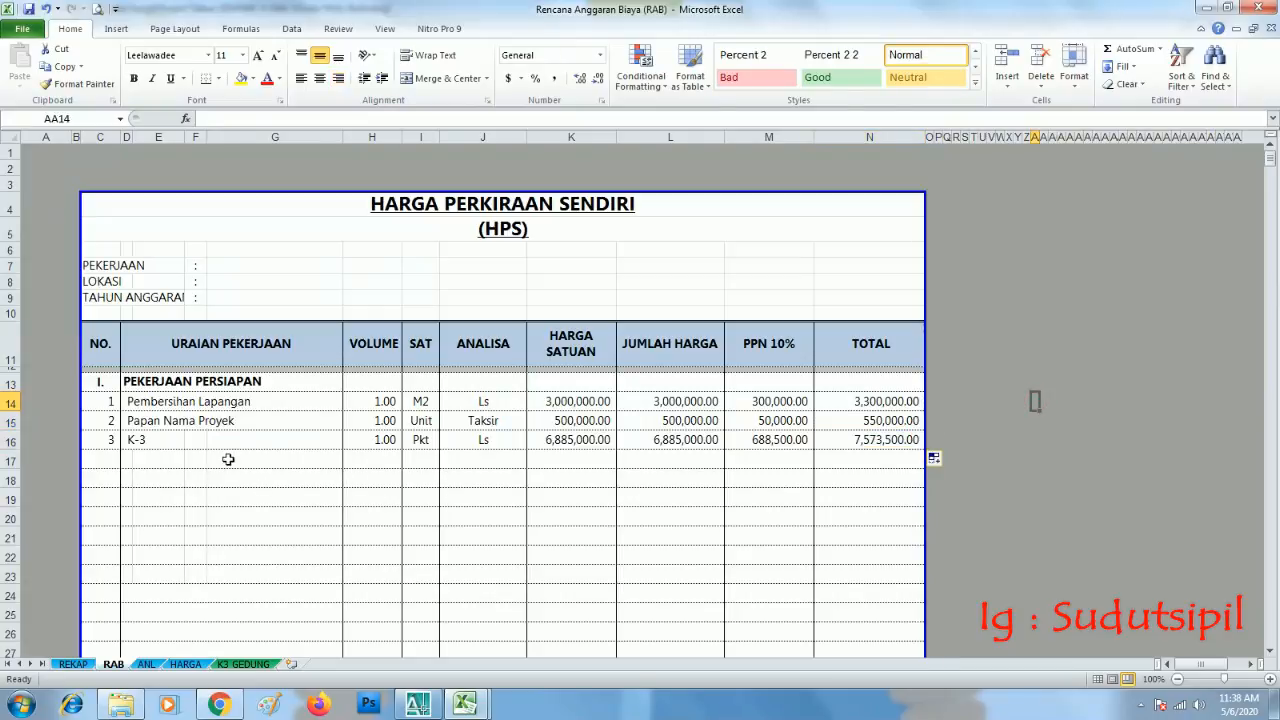
{"action": "left_click", "coordinate": [138, 457]}
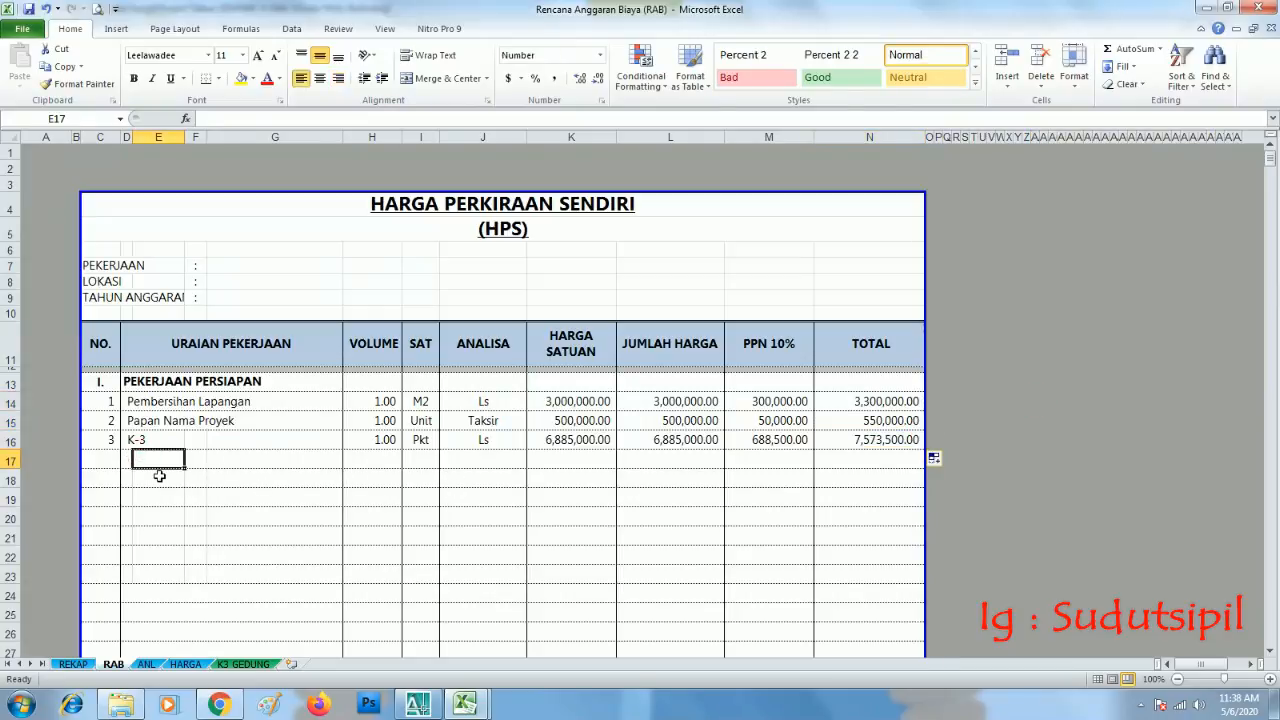
{"action": "left_click", "coordinate": [127, 459]}
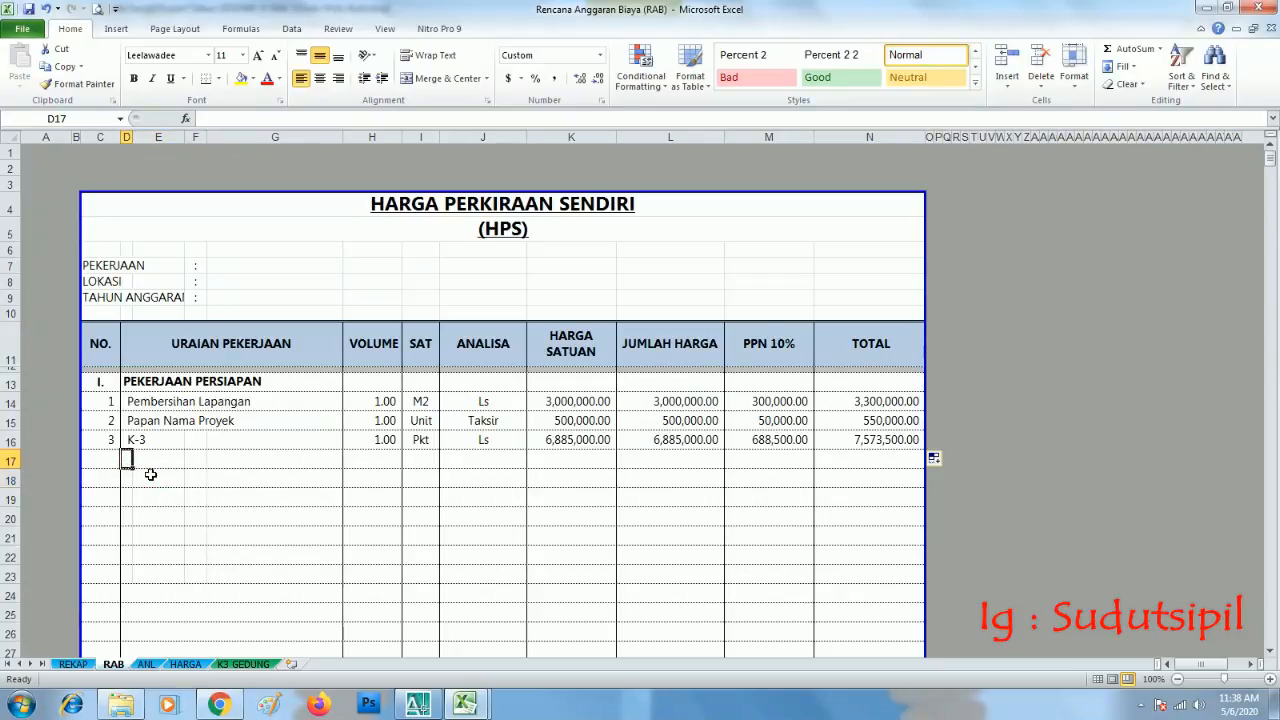
{"action": "left_click", "coordinate": [217, 457]}
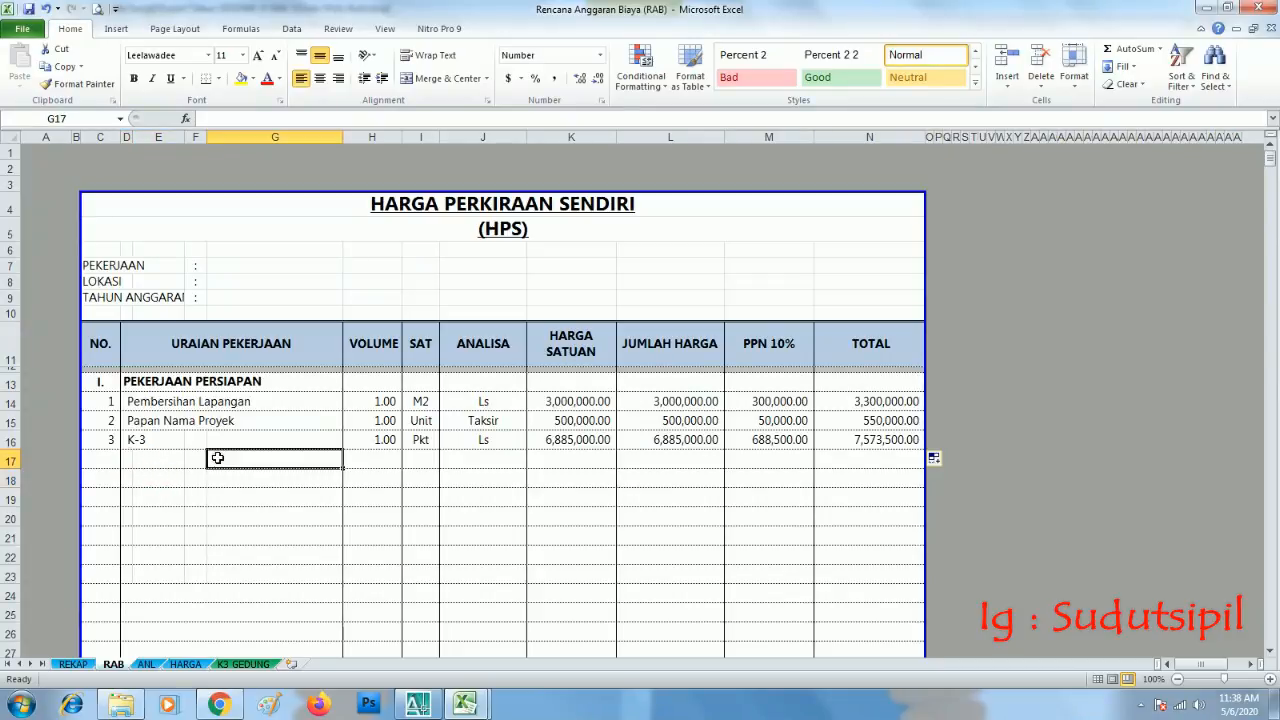
{"action": "left_click", "coordinate": [122, 479]}
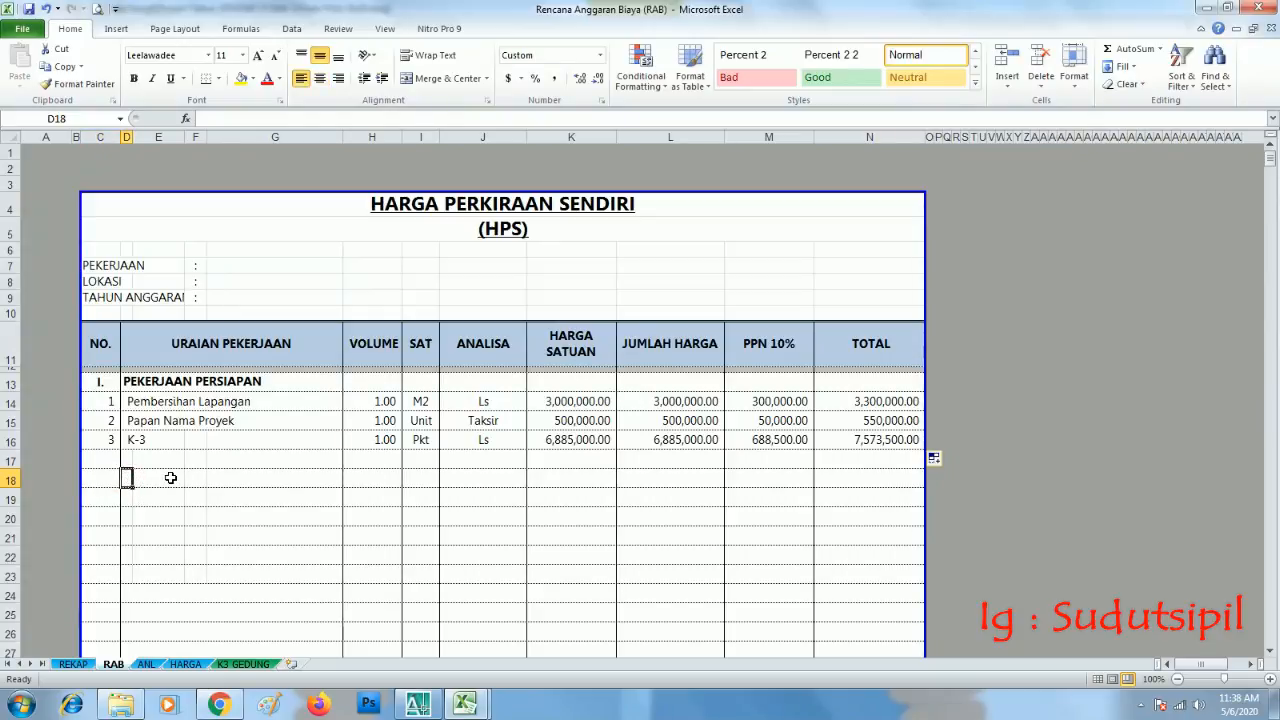
{"action": "left_click", "coordinate": [189, 517]}
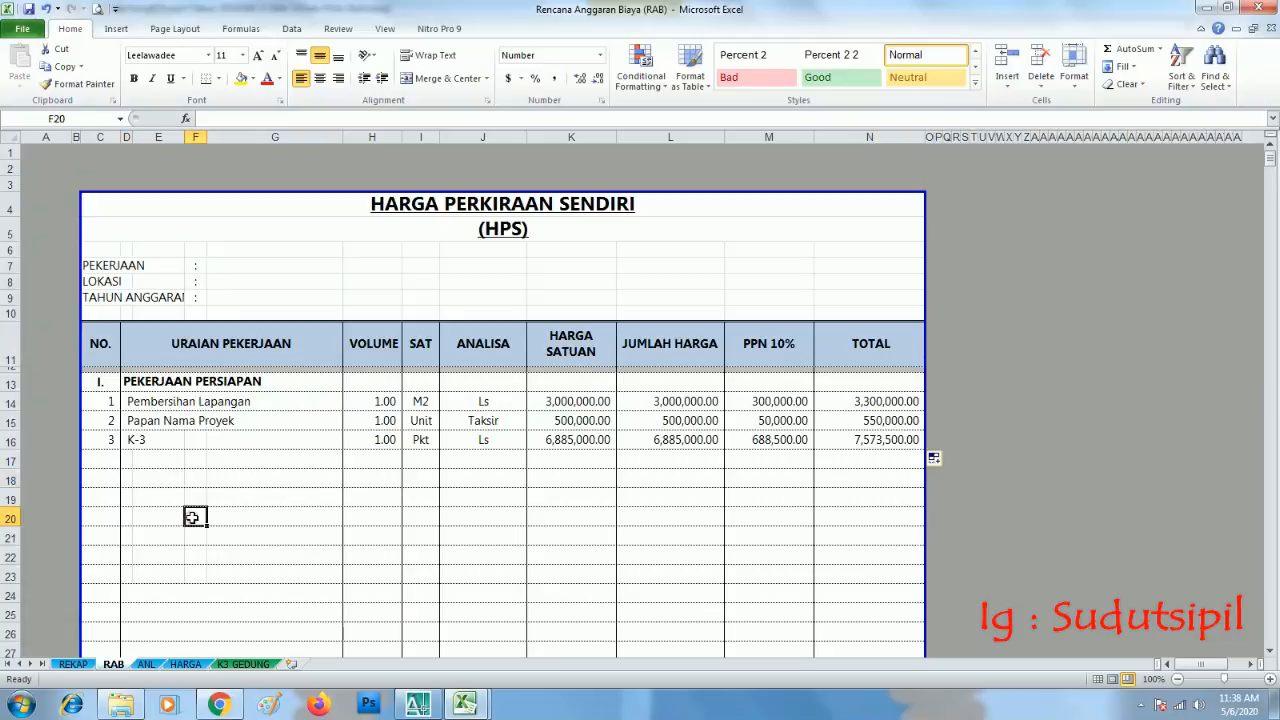
{"action": "left_click", "coordinate": [138, 479]}
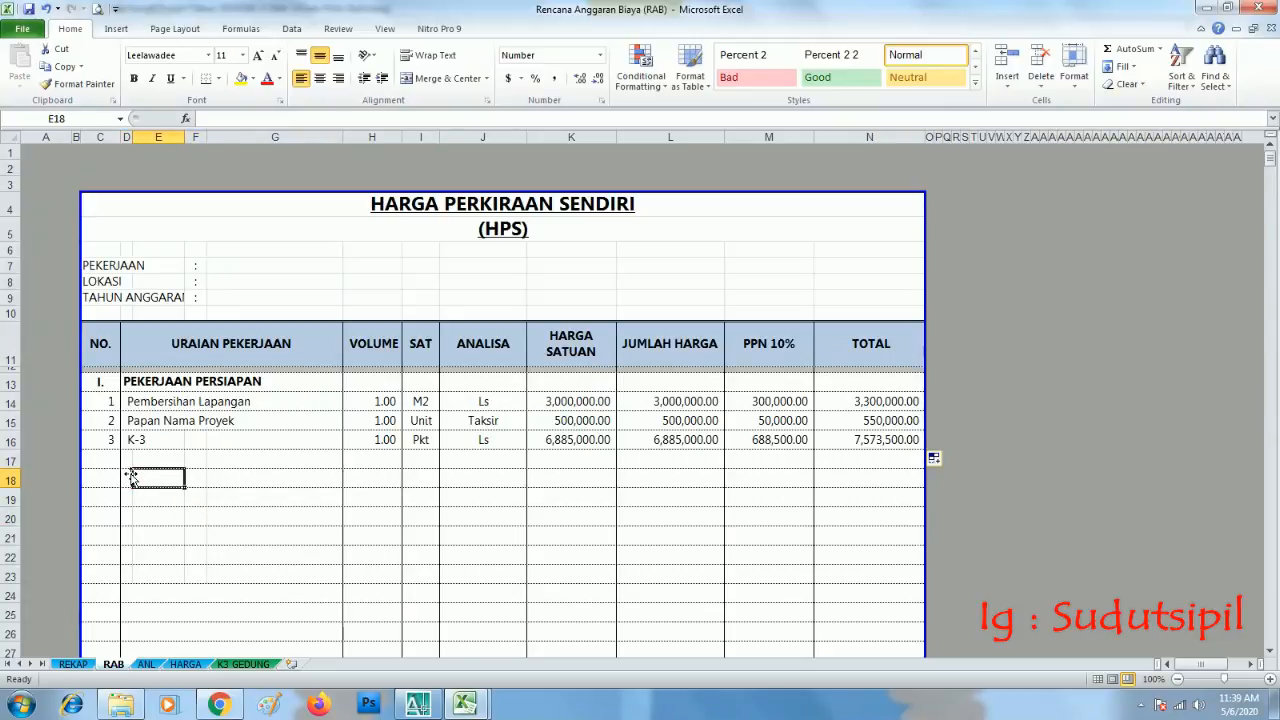
{"action": "left_click", "coordinate": [127, 478]}
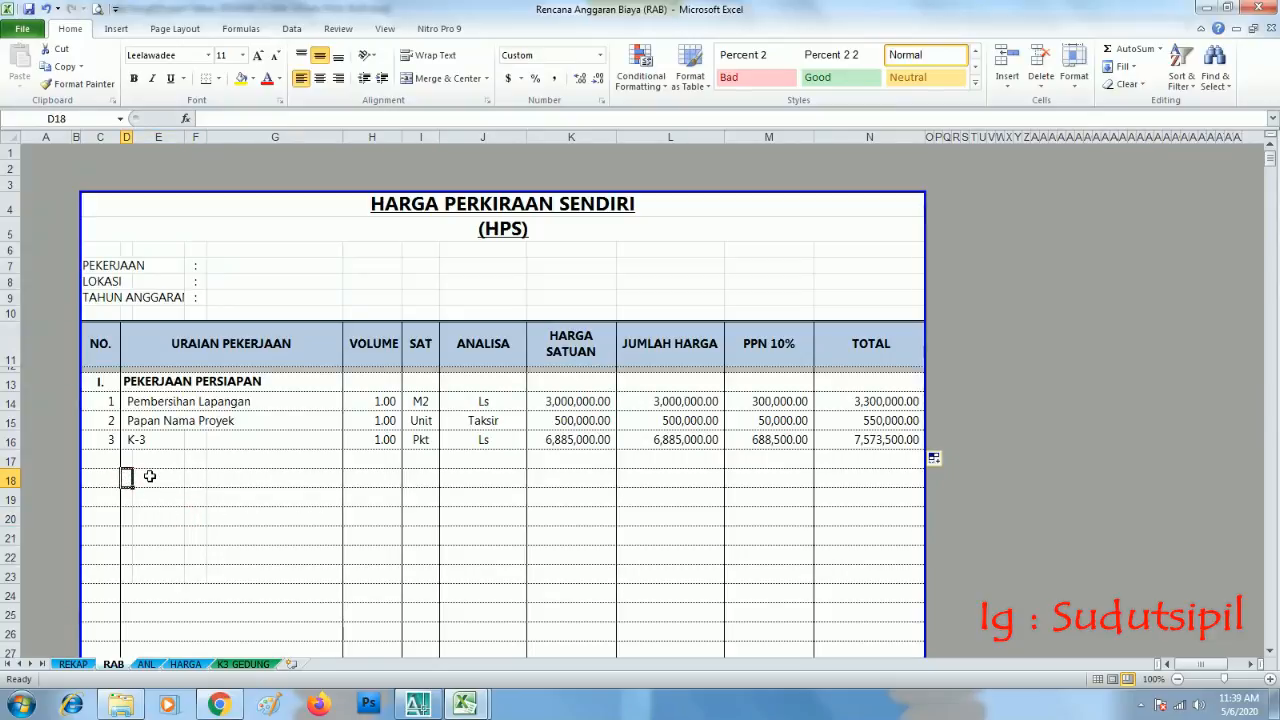
{"action": "left_click", "coordinate": [196, 498]}
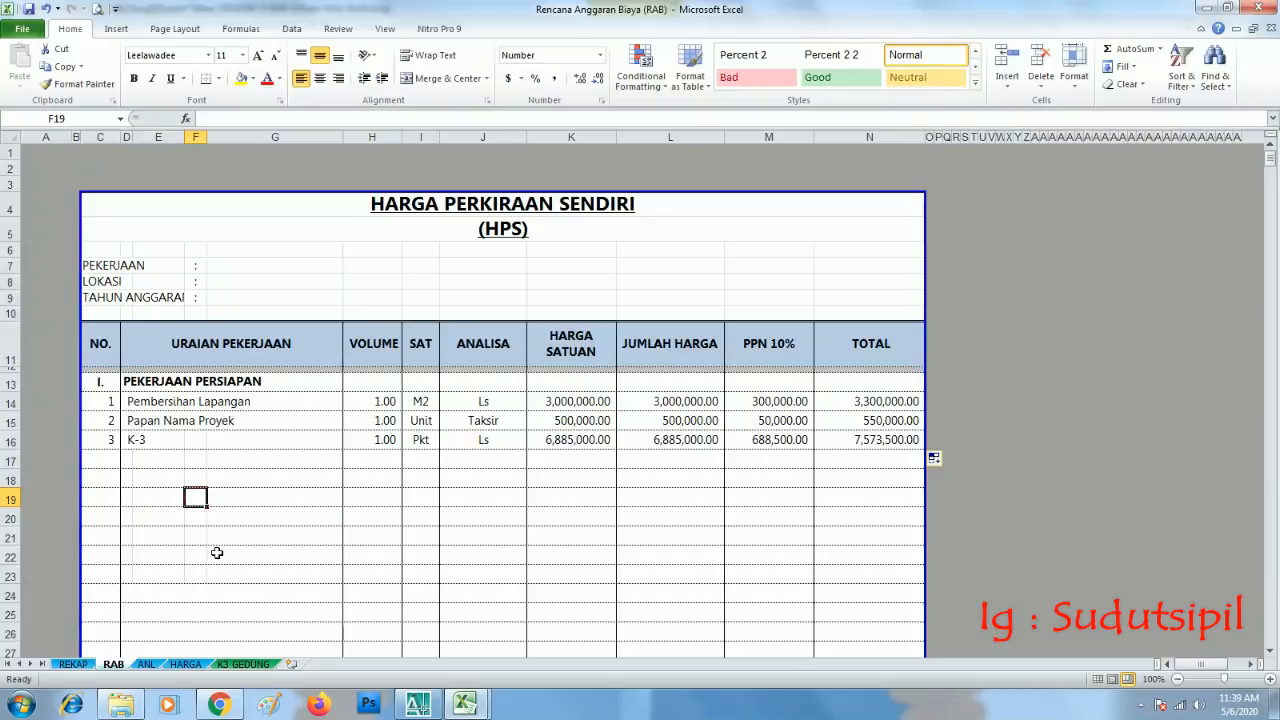
{"action": "left_click", "coordinate": [381, 482]}
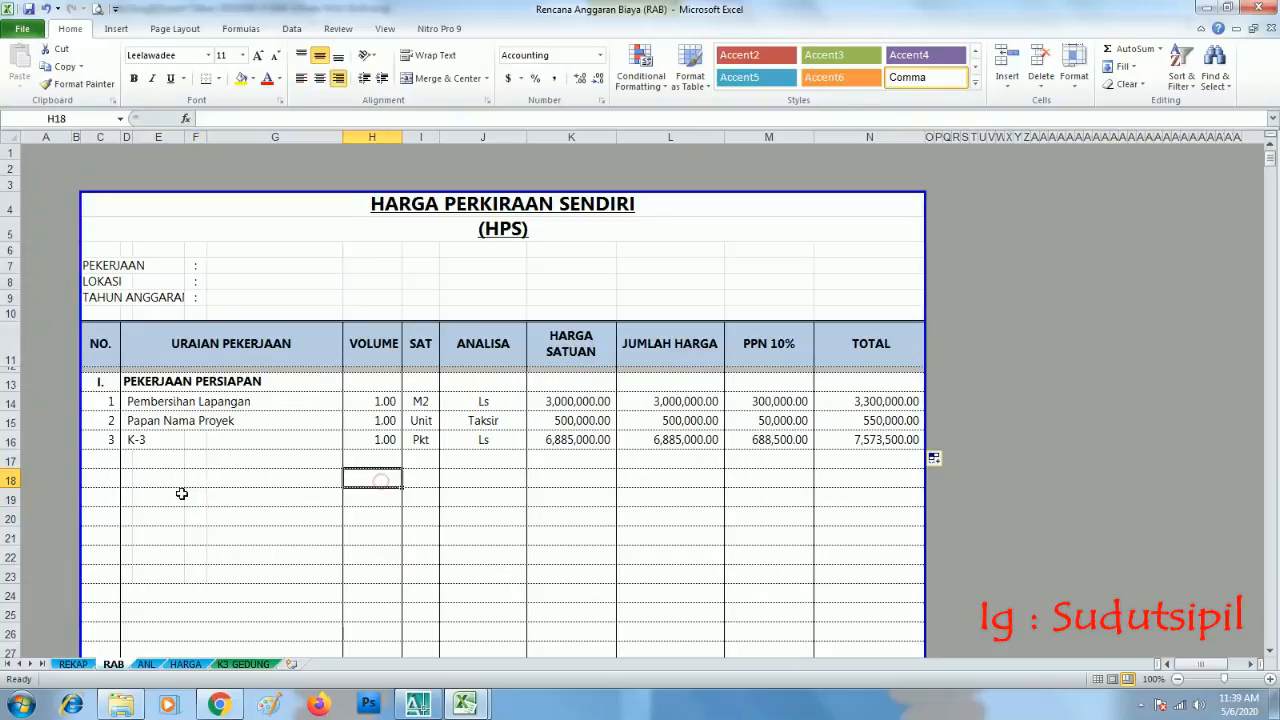
{"action": "left_click", "coordinate": [127, 479]}
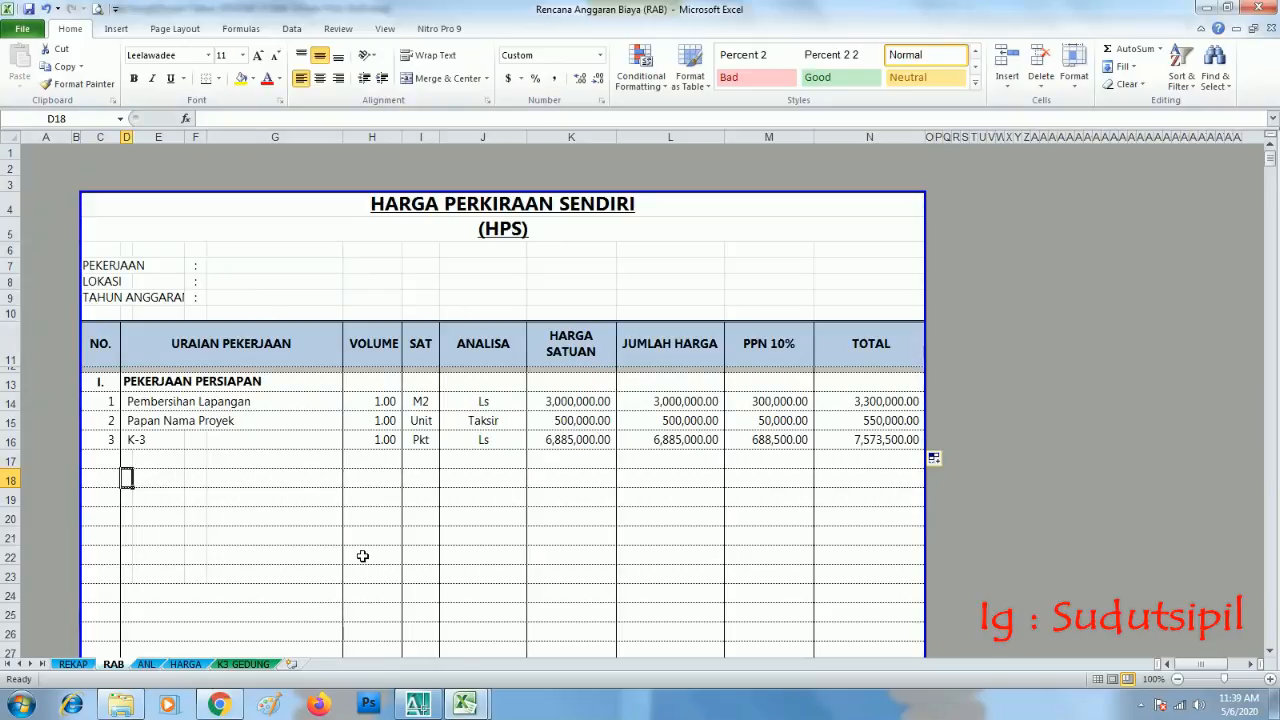
{"action": "left_click", "coordinate": [221, 555]}
{"action": "left_click", "coordinate": [133, 458]}
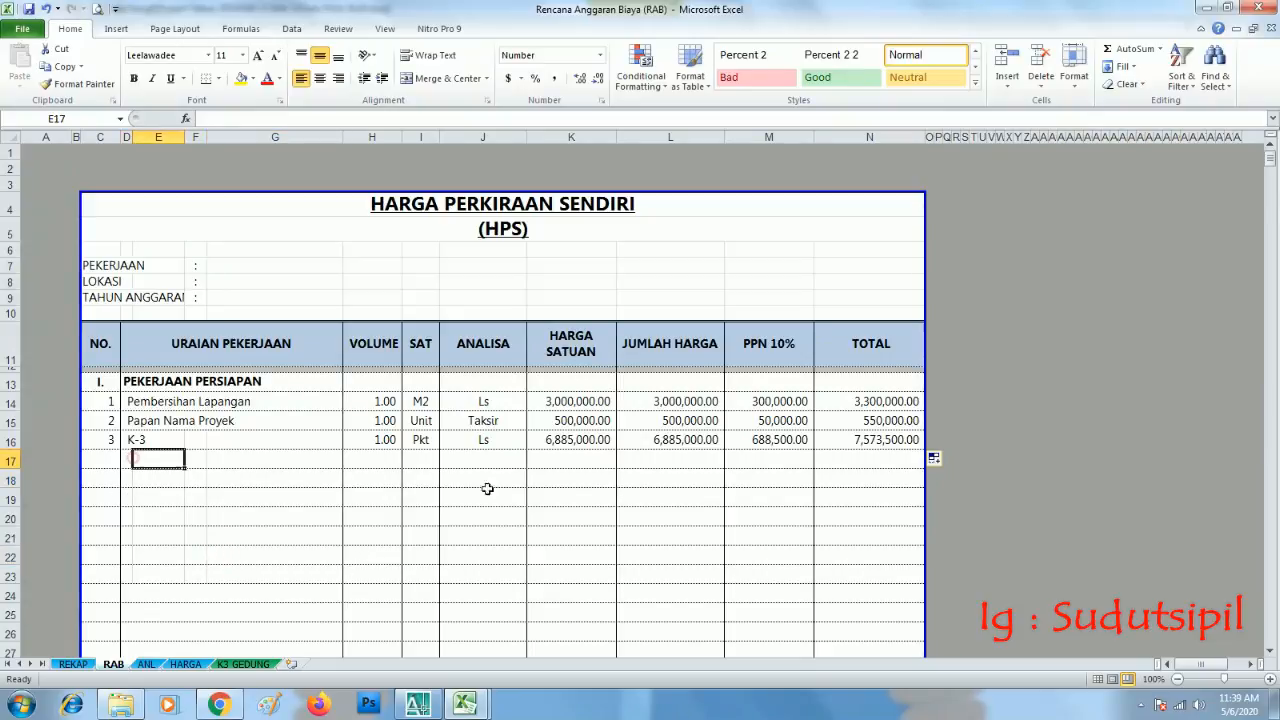
{"action": "left_click", "coordinate": [735, 479]}
{"action": "left_click", "coordinate": [127, 460]}
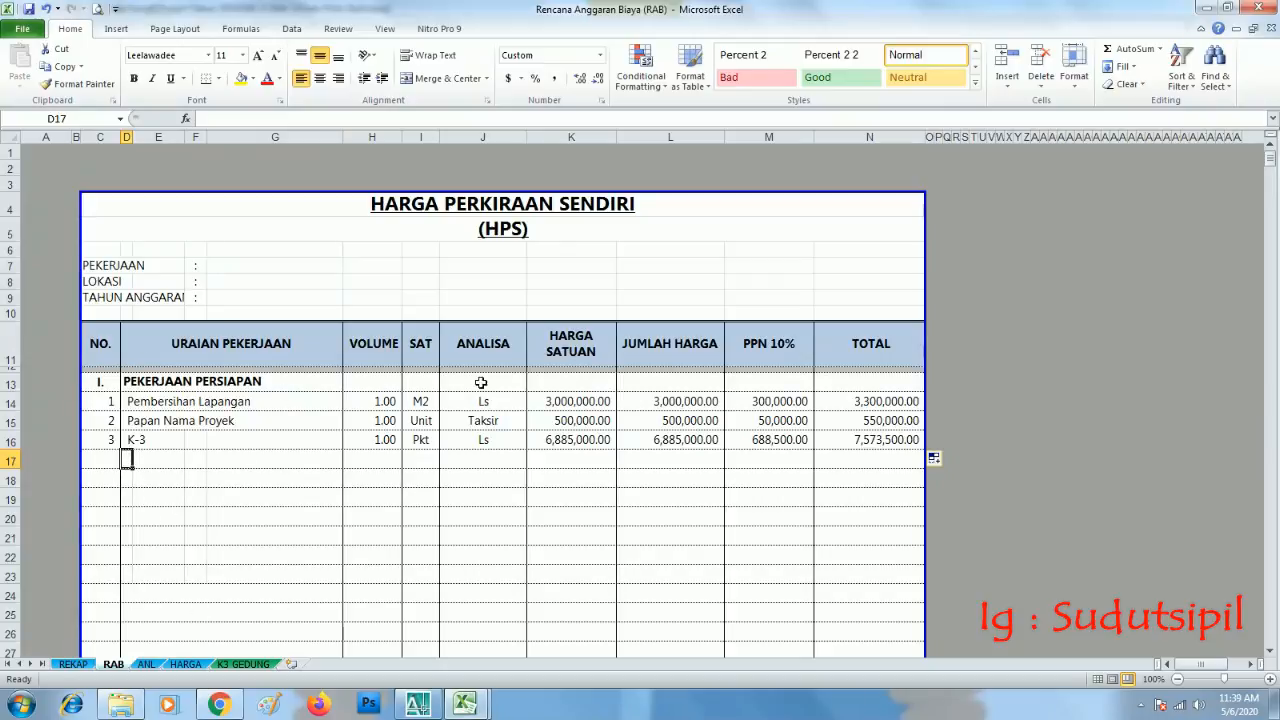
{"action": "left_click", "coordinate": [374, 420]}
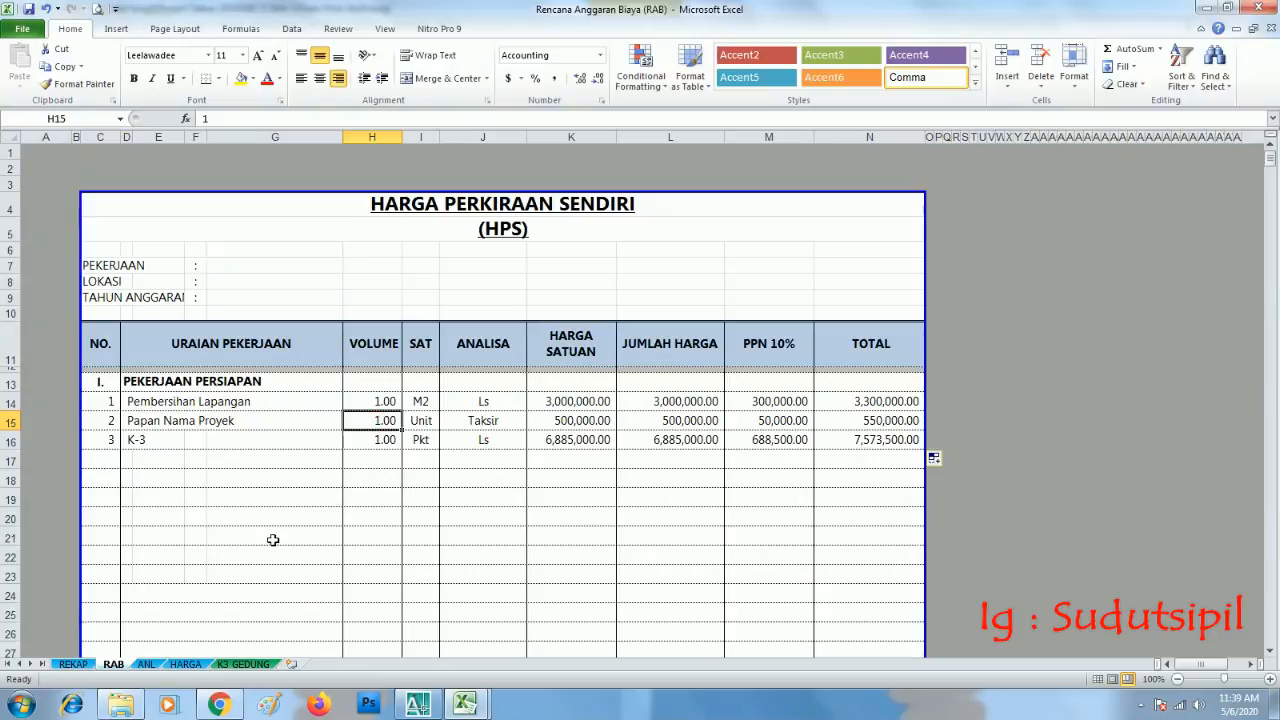
{"action": "left_click_drag", "start_coordinate": [590, 197], "coordinate": [926, 697]}
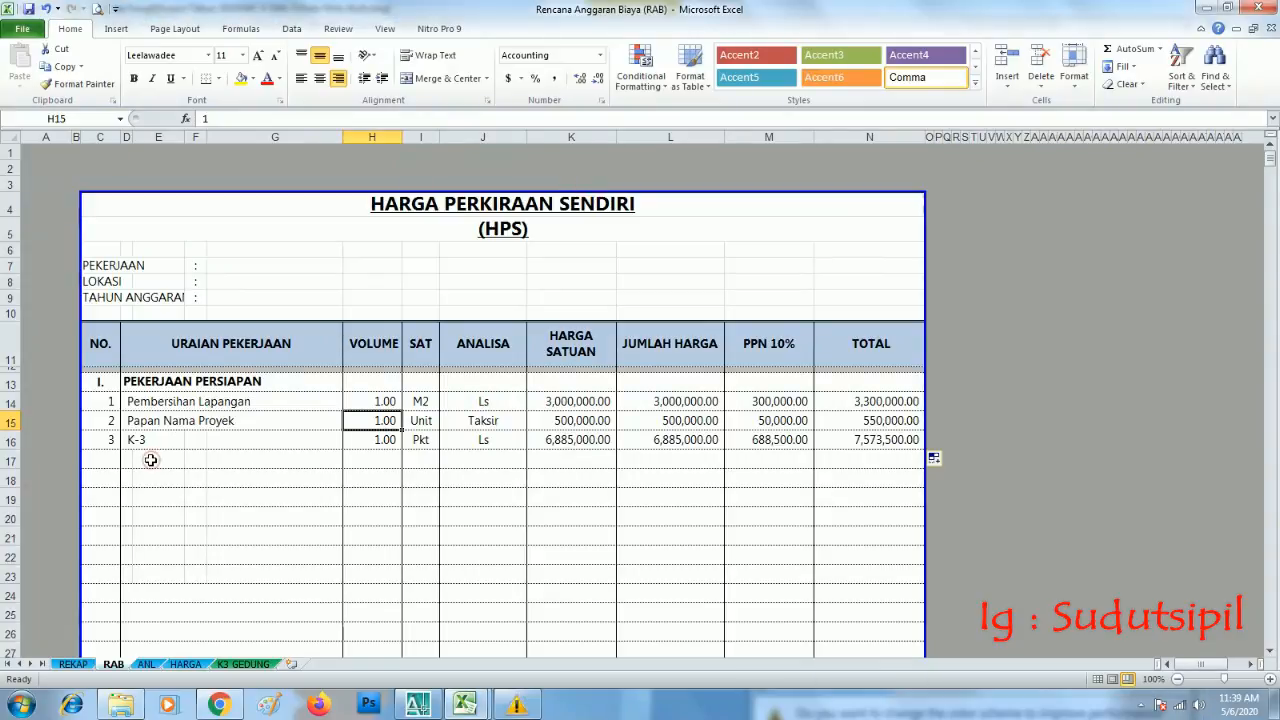
{"action": "left_click", "coordinate": [395, 460]}
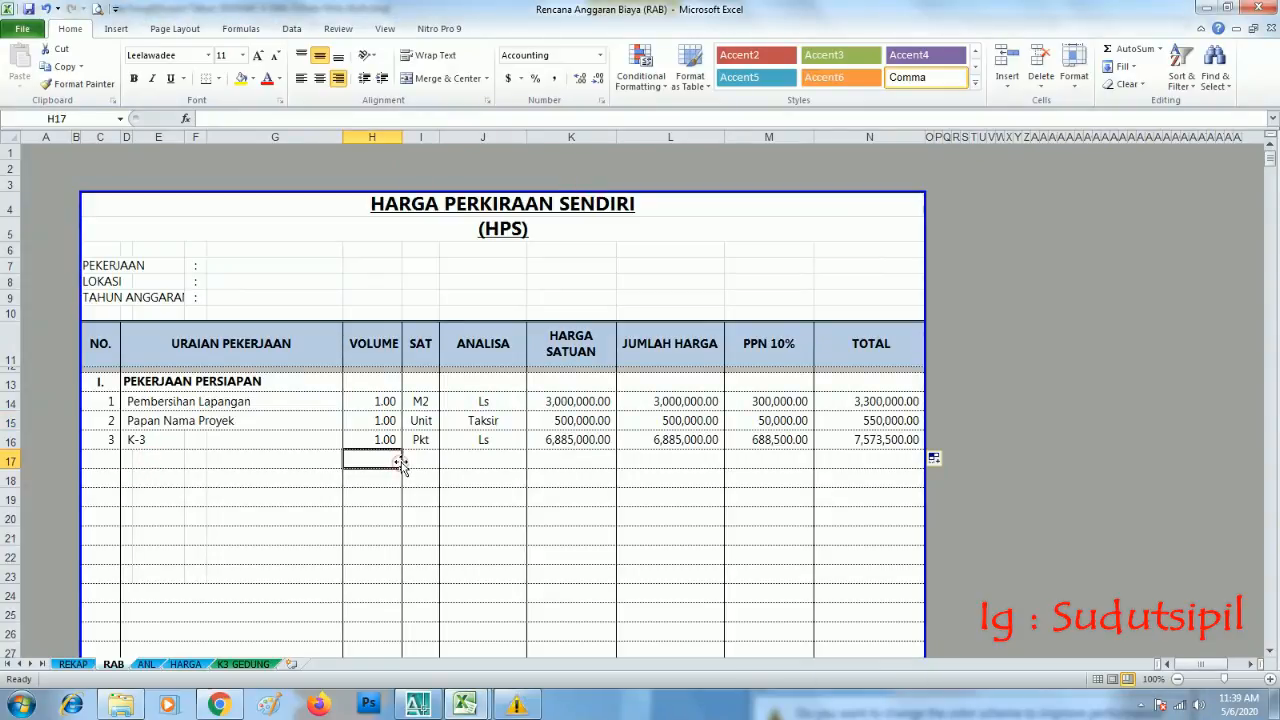
Switch to the Back Up Volume workbook and review the BACK UP DATA table for Pembersihan Lapangan
{"action": "left_click", "coordinate": [243, 665]}
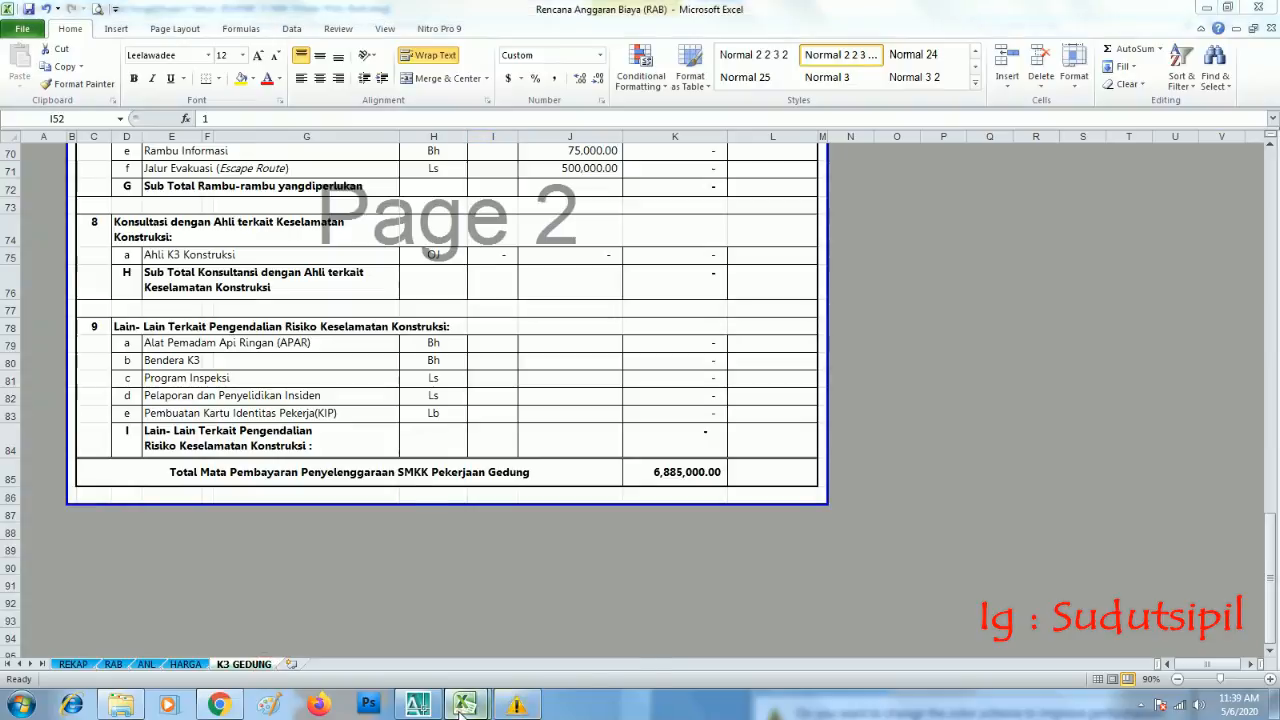
{"action": "mouse_move", "coordinate": [464, 705]}
{"action": "left_click", "coordinate": [441, 655]}
{"action": "left_click", "coordinate": [518, 650]}
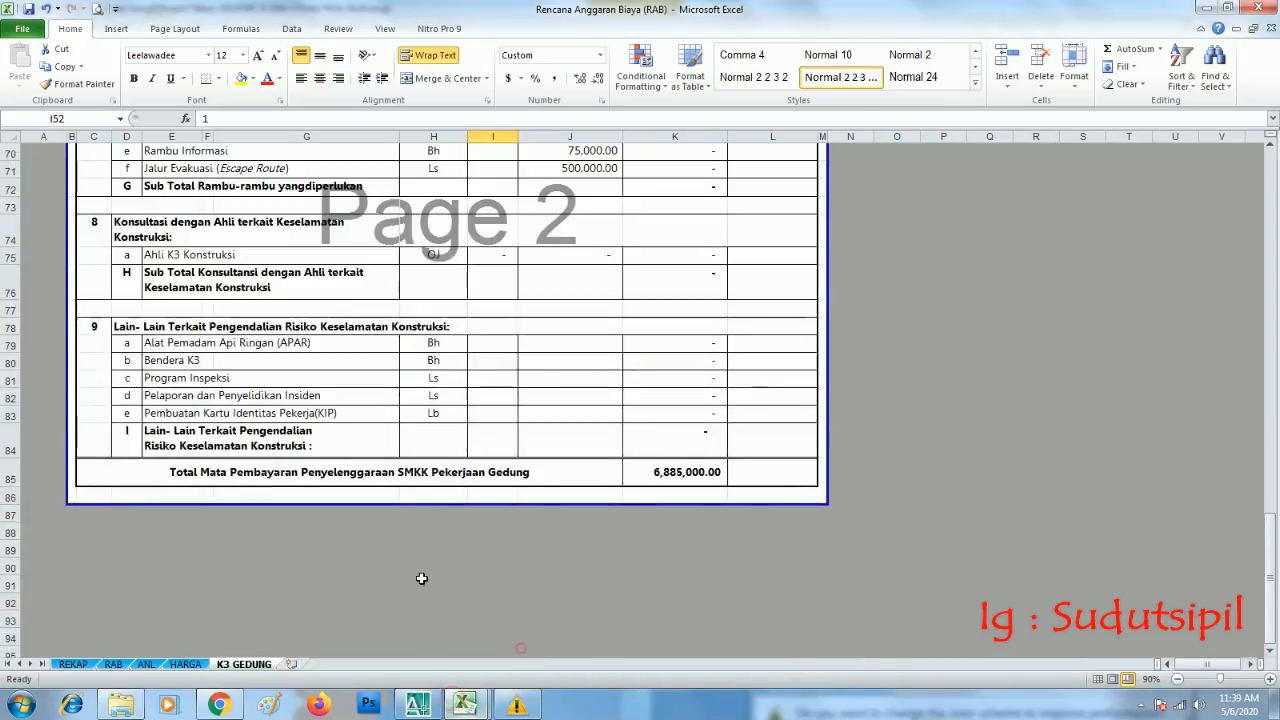
{"action": "scroll", "coordinate": [420, 580], "scroll_direction": "up", "scroll_amount": 10}
{"action": "mouse_move", "coordinate": [464, 705]}
{"action": "left_click", "coordinate": [322, 651]}
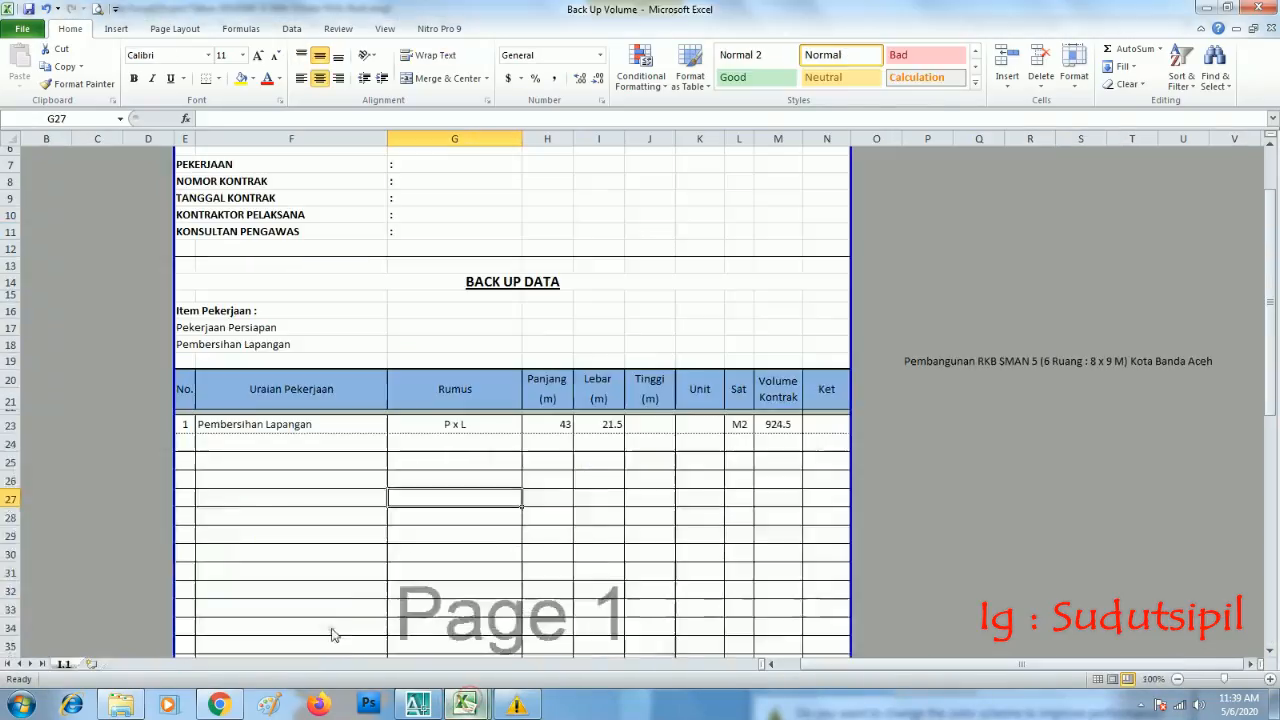
{"action": "left_click", "coordinate": [661, 443]}
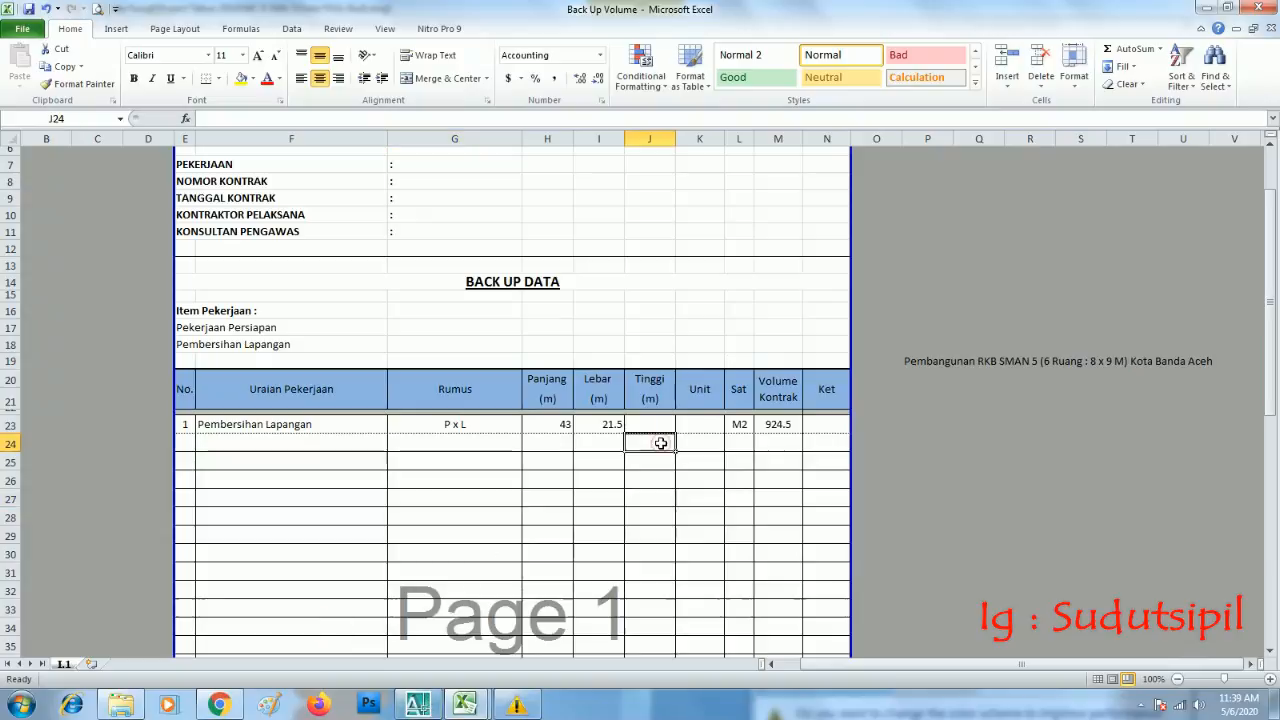
{"action": "scroll", "coordinate": [655, 455], "scroll_direction": "down", "scroll_amount": 4}
{"action": "scroll", "coordinate": [532, 535], "scroll_direction": "up", "scroll_amount": 3}
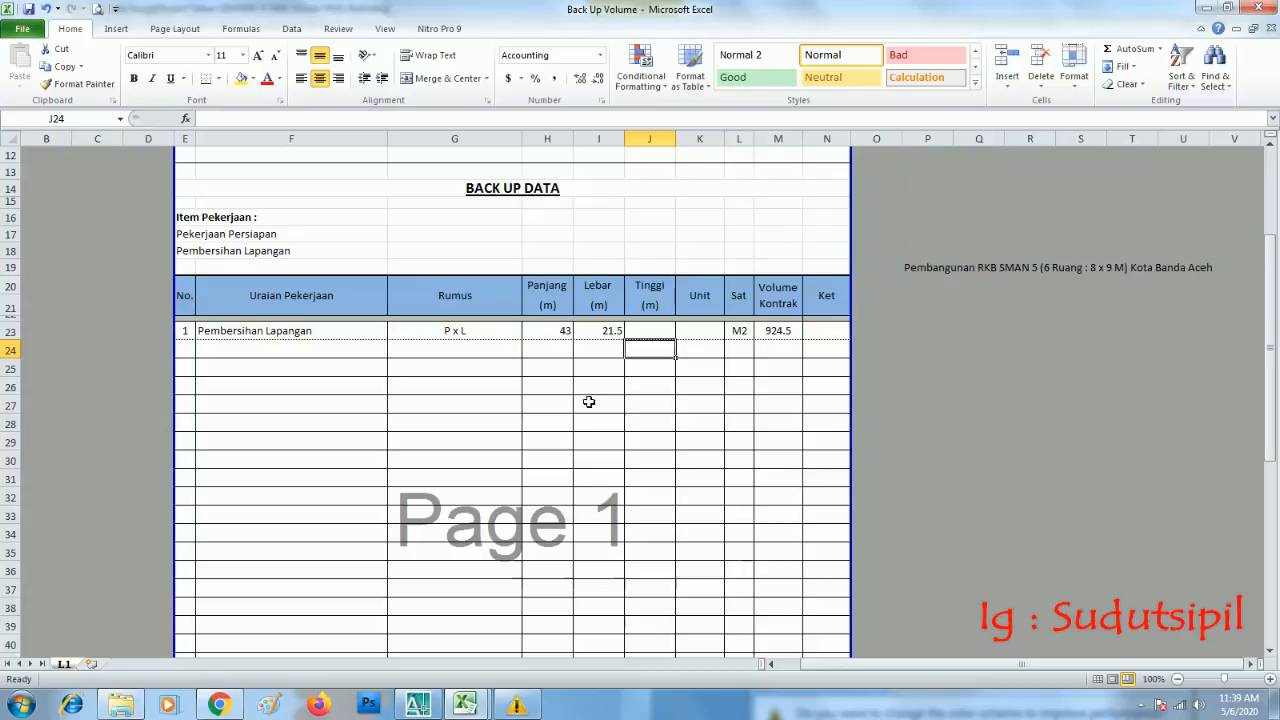
Switch to the Rencana Anggaran Biaya (RAB) workbook and review the PEKERJAAN PERSIAPAN items on the RAB sheet
{"action": "scroll", "coordinate": [594, 467], "scroll_direction": "down", "scroll_amount": 5}
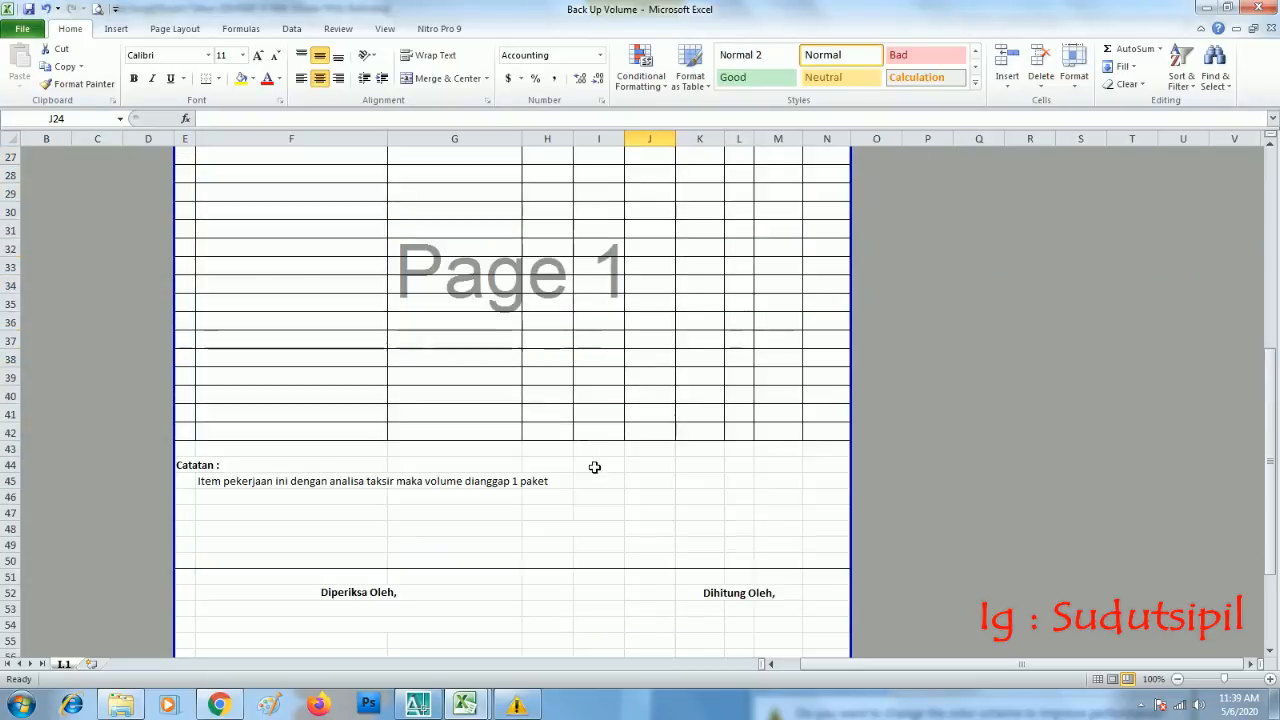
{"action": "scroll", "coordinate": [594, 467], "scroll_direction": "up", "scroll_amount": 9}
{"action": "left_click", "coordinate": [557, 614]}
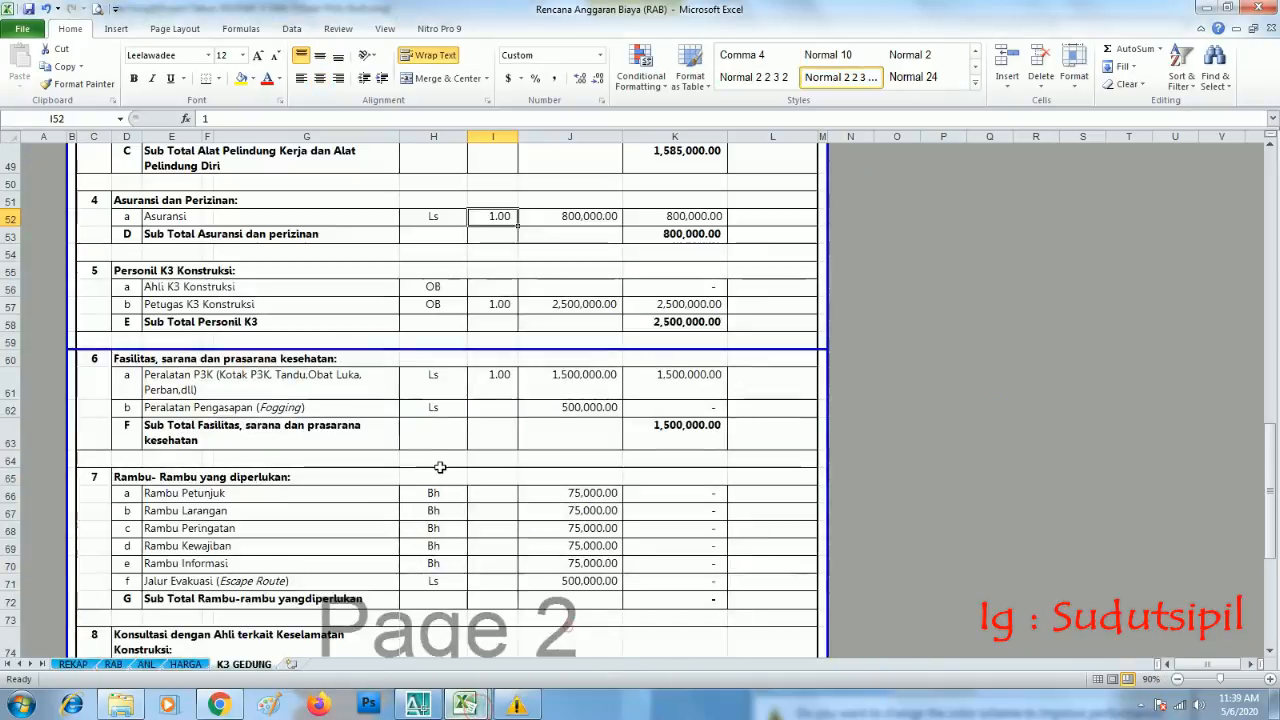
{"action": "left_click", "coordinate": [440, 461]}
{"action": "left_click", "coordinate": [114, 664]}
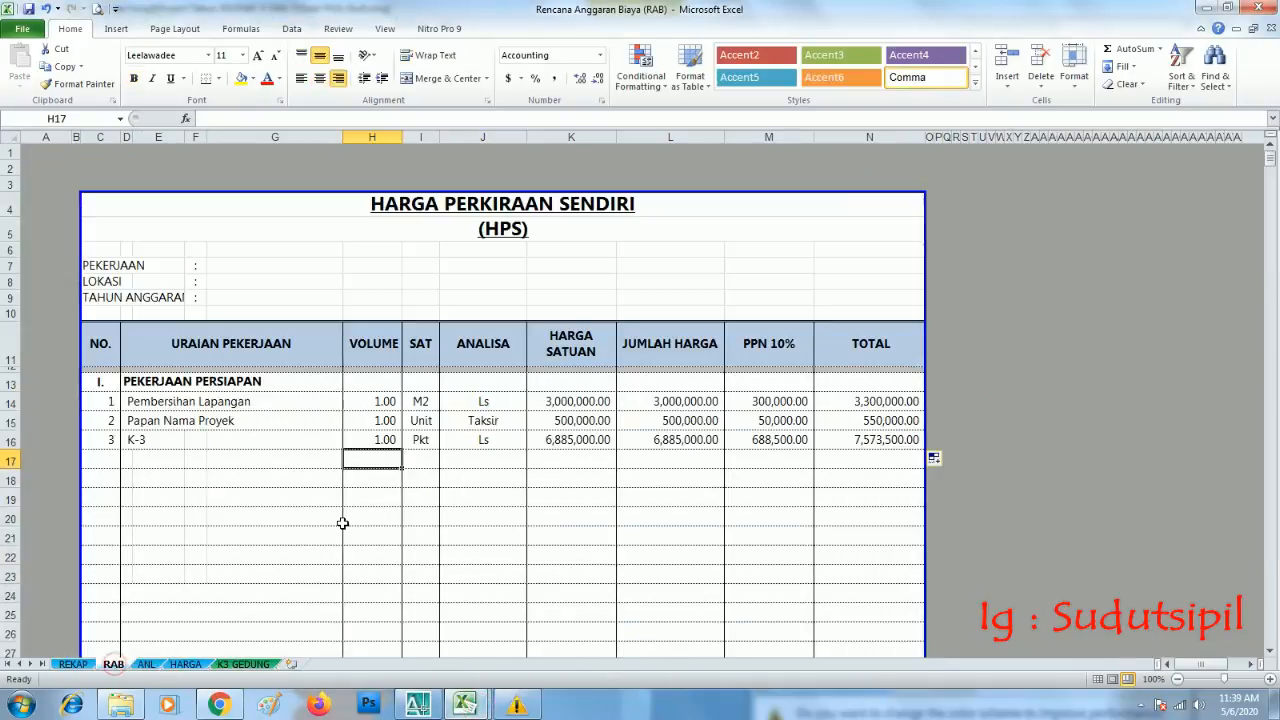
{"action": "left_click", "coordinate": [667, 362]}
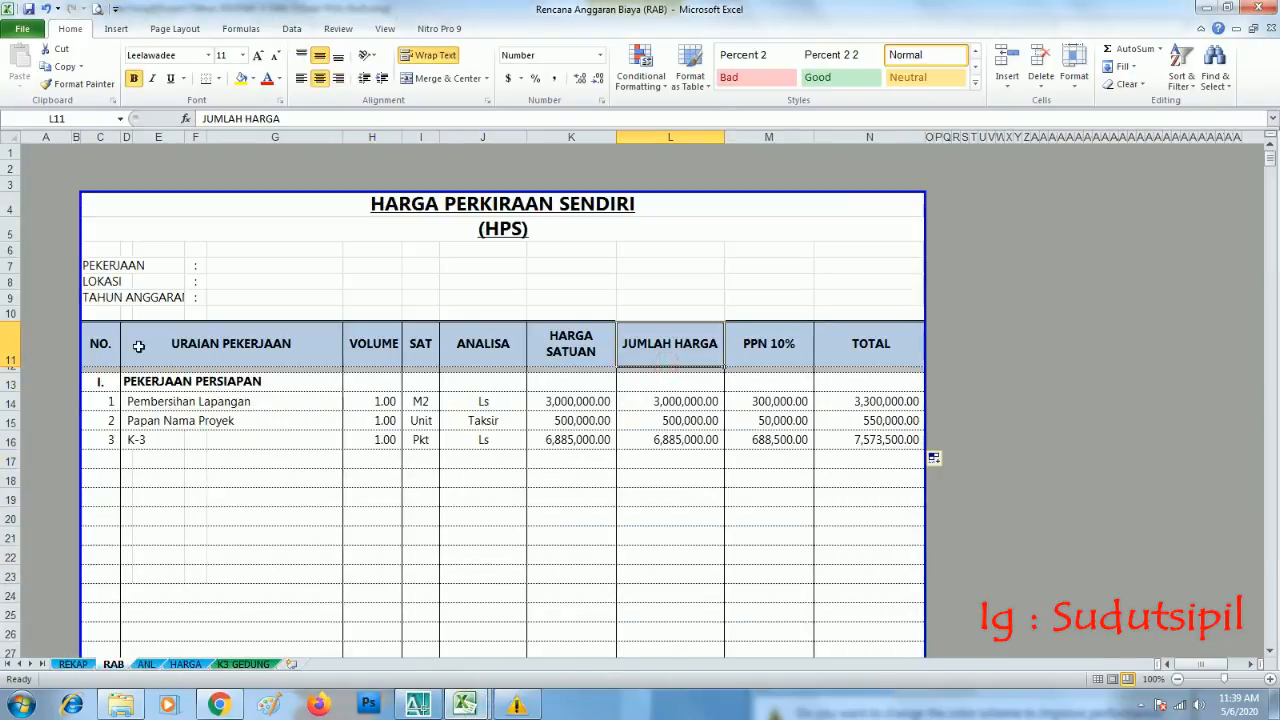
{"action": "left_click", "coordinate": [131, 442]}
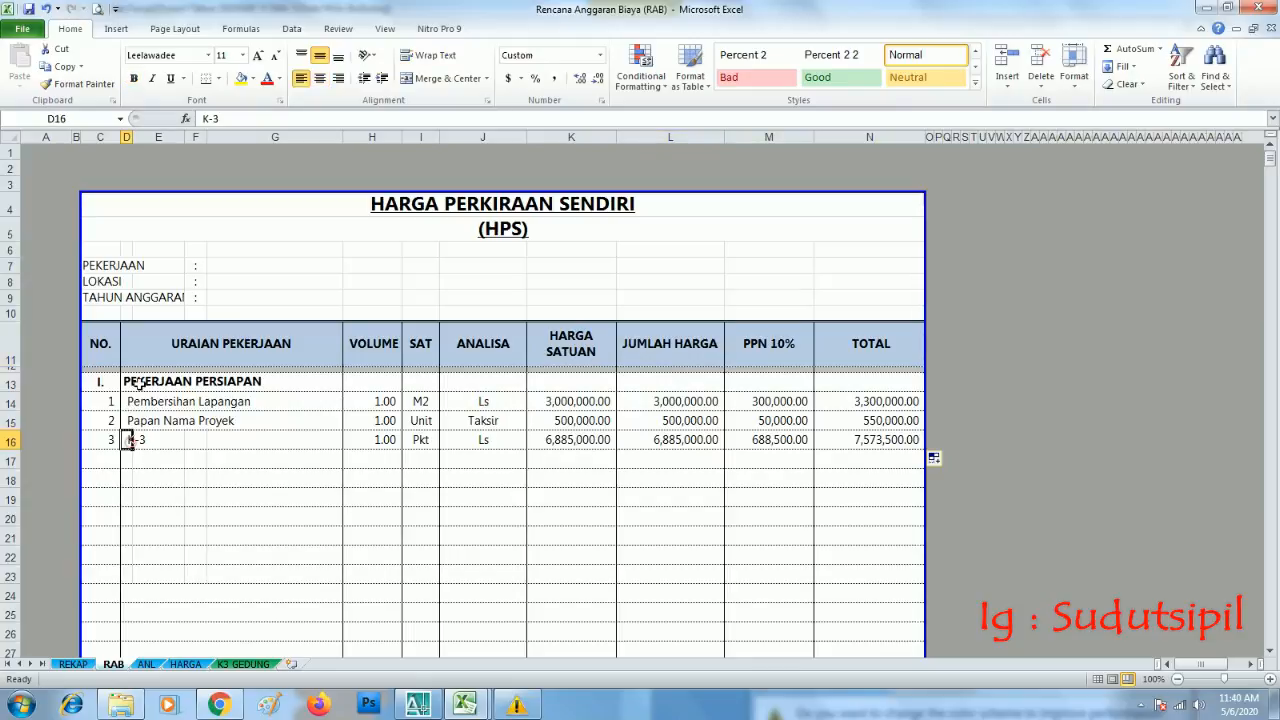
{"action": "left_click", "coordinate": [138, 384]}
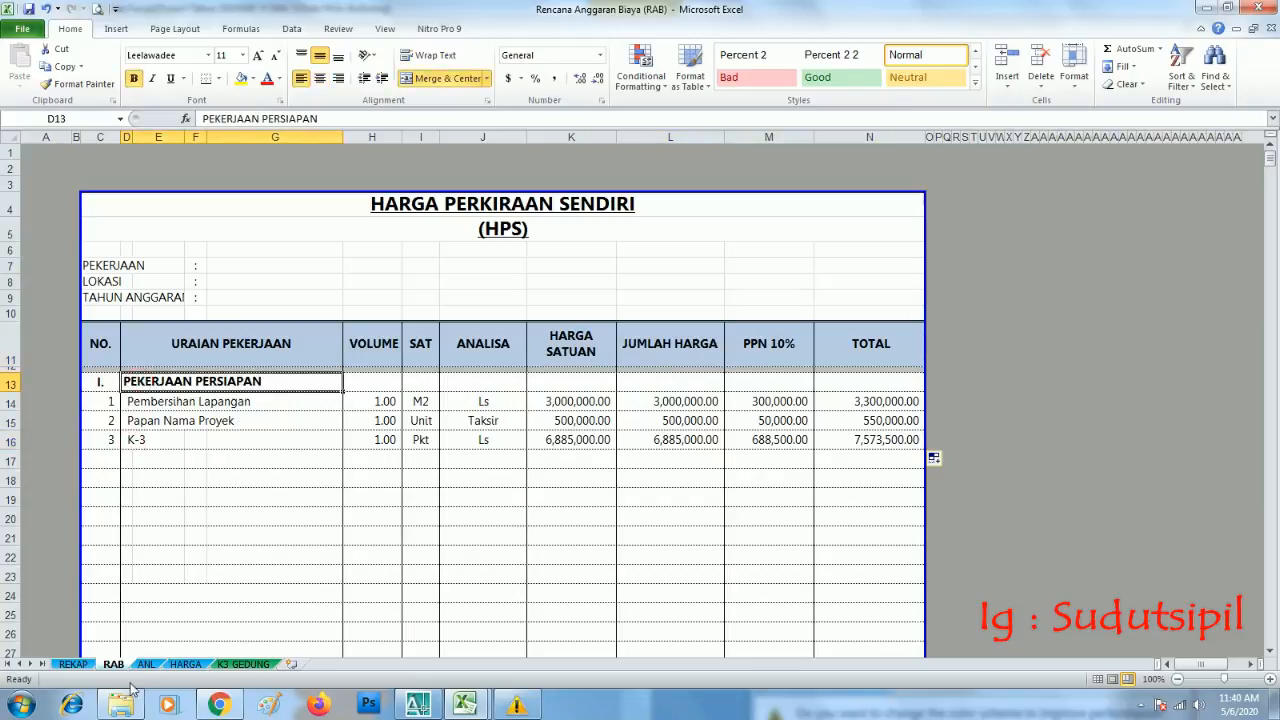
Switch to the Back Up Volume workbook and look over the whole I.1 sheet, from its header to the Catatan note
{"action": "mouse_move", "coordinate": [416, 706]}
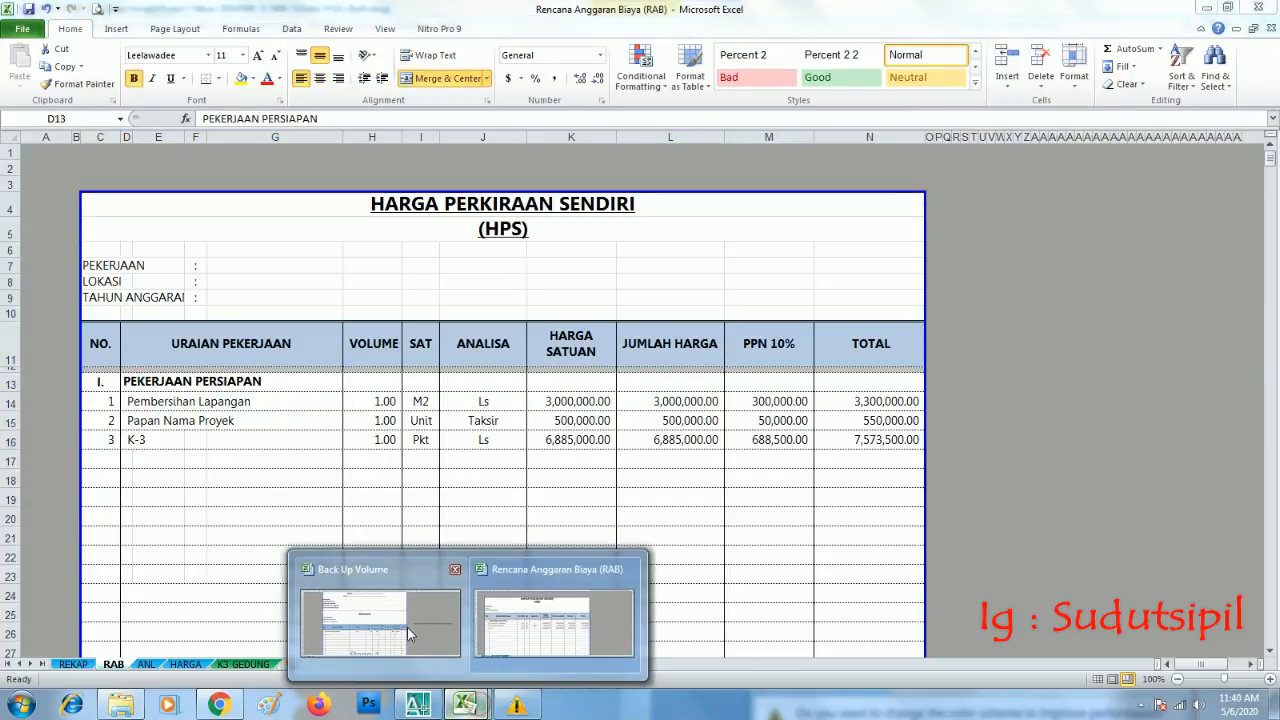
{"action": "left_click", "coordinate": [407, 627]}
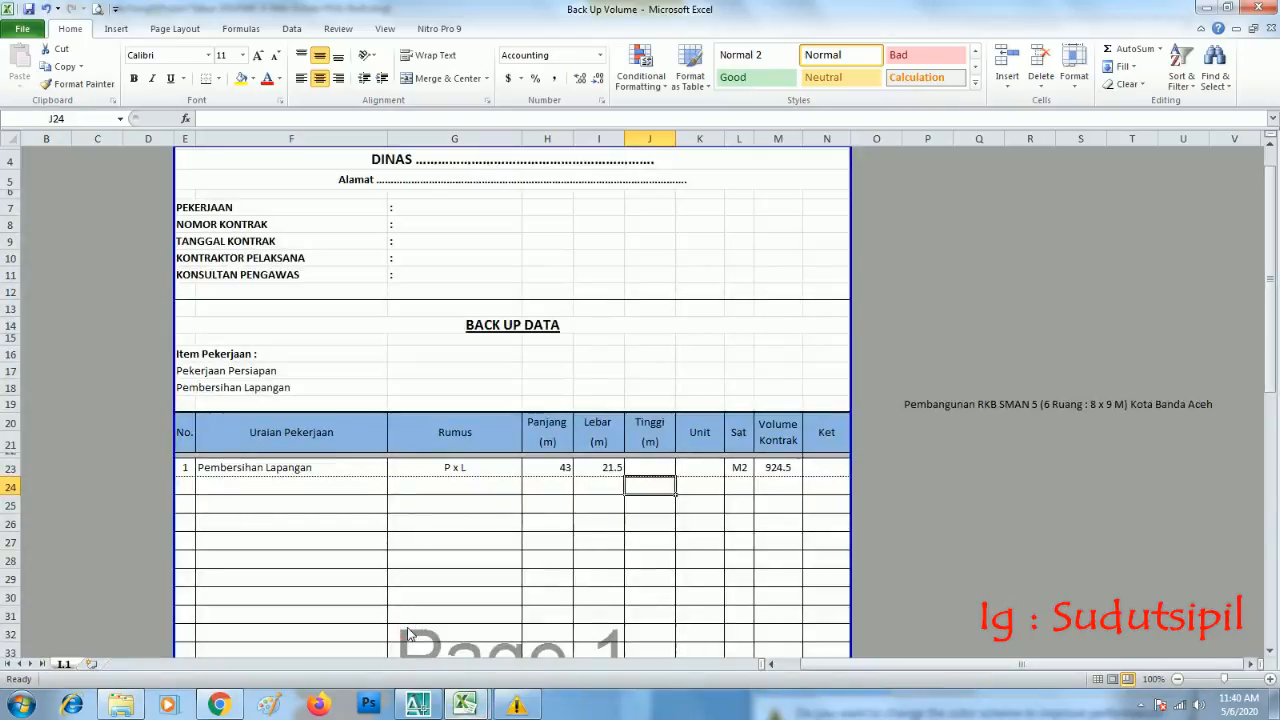
{"action": "left_click", "coordinate": [276, 489]}
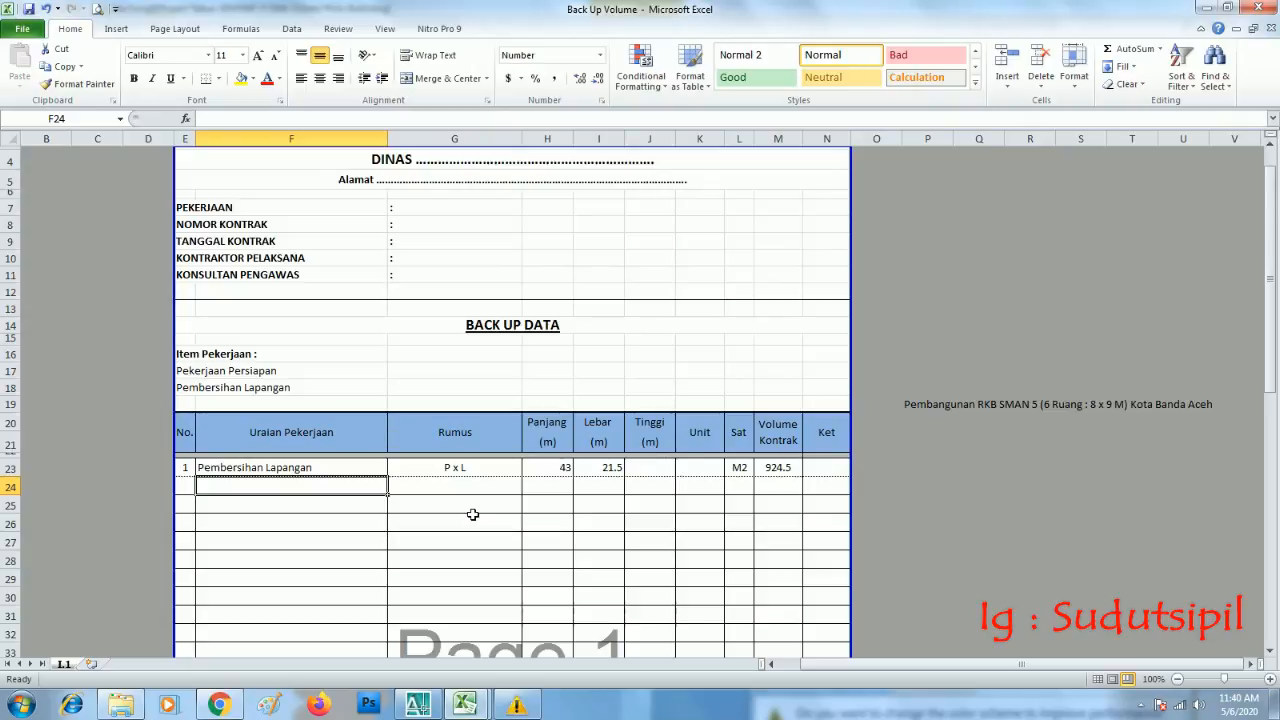
{"action": "scroll", "coordinate": [767, 512], "scroll_direction": "down", "scroll_amount": 4}
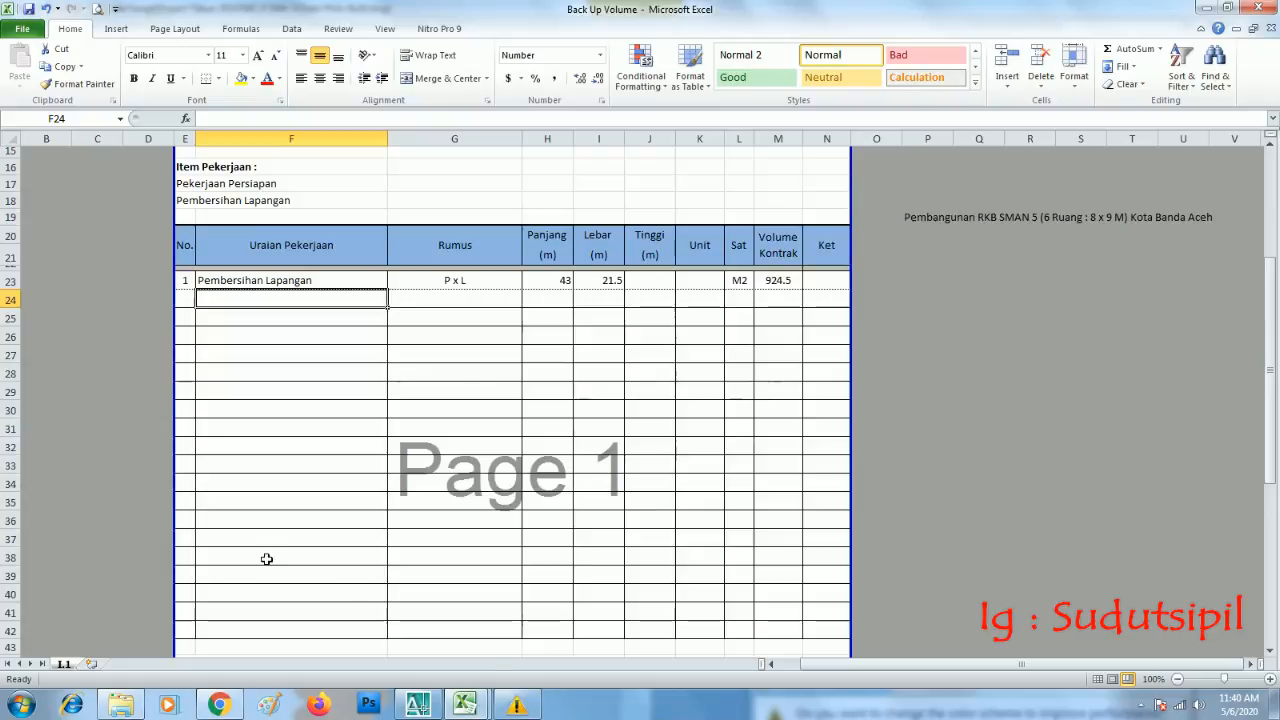
{"action": "scroll", "coordinate": [414, 477], "scroll_direction": "up", "scroll_amount": 5}
{"action": "scroll", "coordinate": [440, 466], "scroll_direction": "down", "scroll_amount": 10}
{"action": "scroll", "coordinate": [440, 476], "scroll_direction": "up", "scroll_amount": 10}
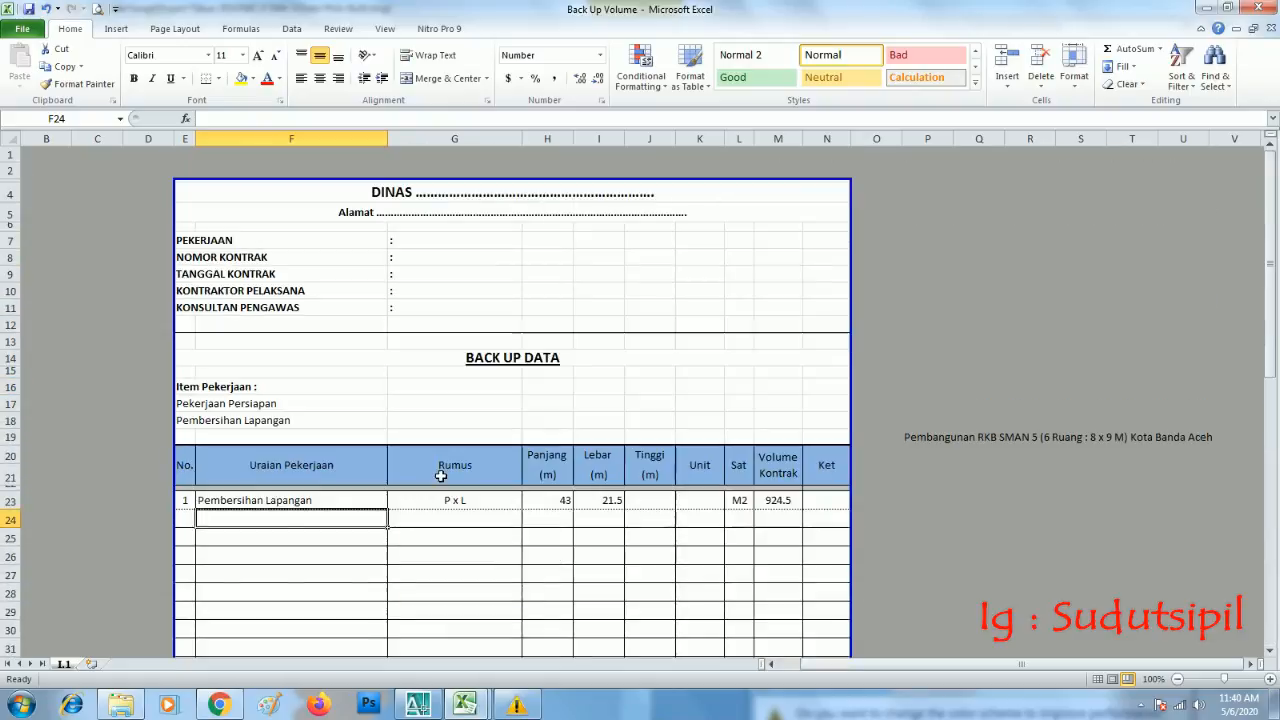
Create a copy of the I.1 sheet within the Back Up Volume workbook, placed before I.1
{"action": "right_click", "coordinate": [63, 664]}
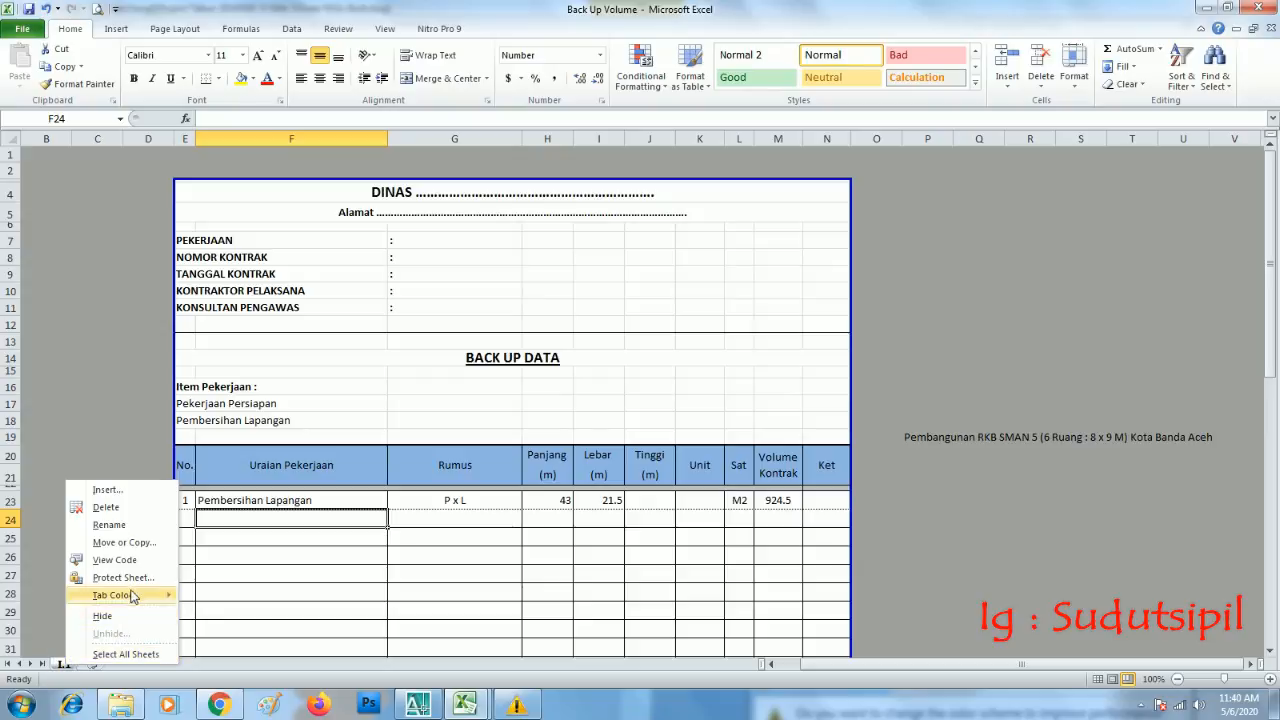
{"action": "left_click", "coordinate": [140, 542]}
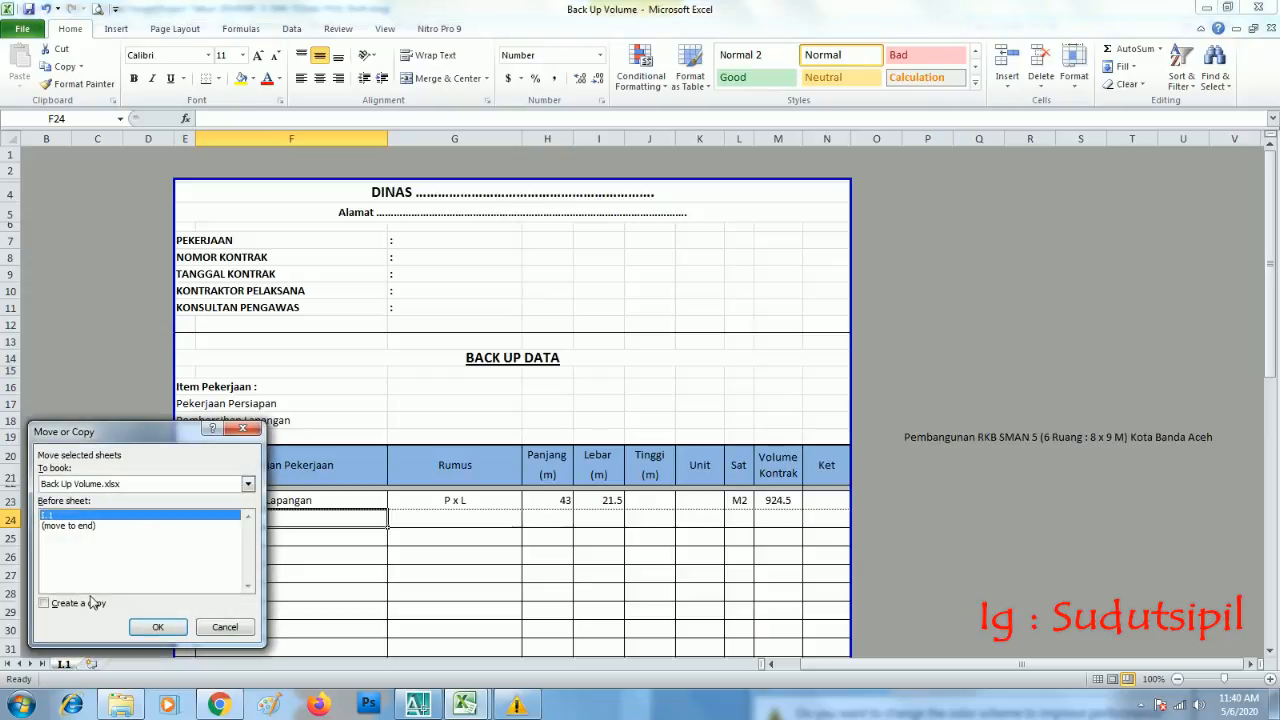
{"action": "left_click", "coordinate": [88, 604]}
{"action": "left_click", "coordinate": [140, 623]}
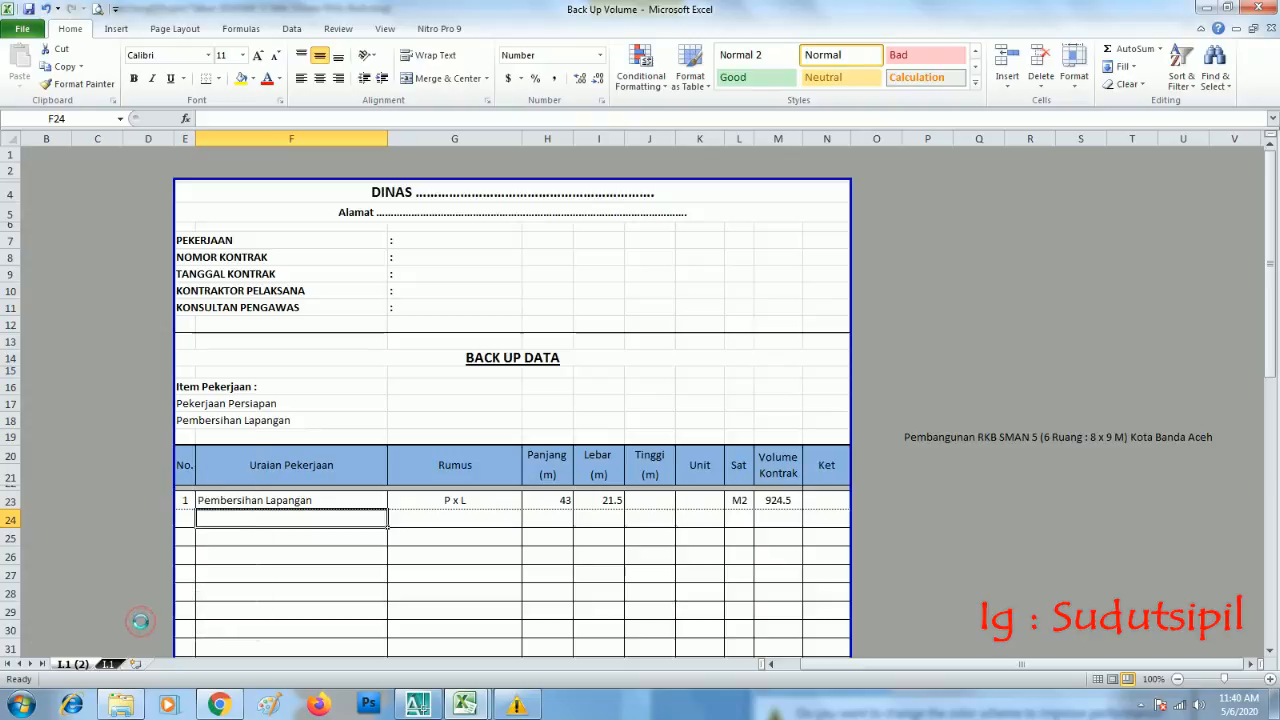
Rename the copied sheet as I.2
{"action": "right_click", "coordinate": [78, 668]}
{"action": "left_click", "coordinate": [133, 525]}
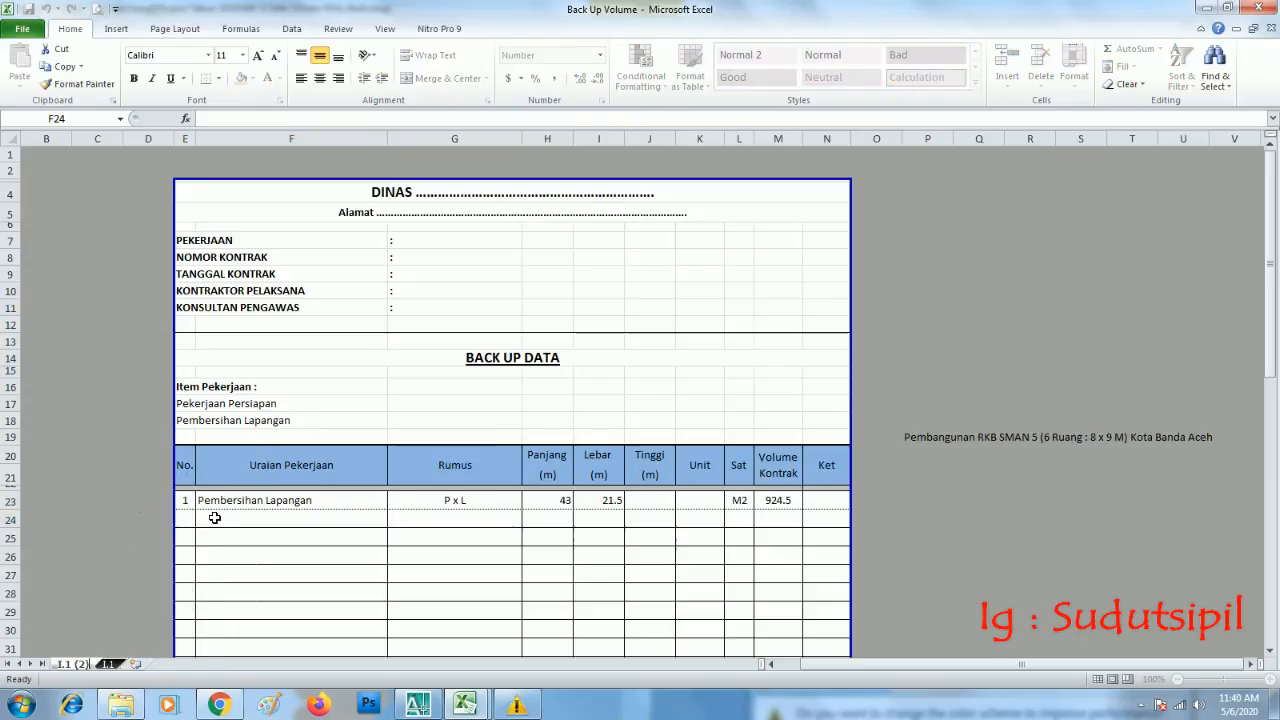
{"action": "key", "text": "BackSpace"}
{"action": "key", "text": "BackSpace"}
{"action": "key", "text": "BackSpace"}
{"action": "key", "text": "BackSpace"}
{"action": "key", "text": "BackSpace"}
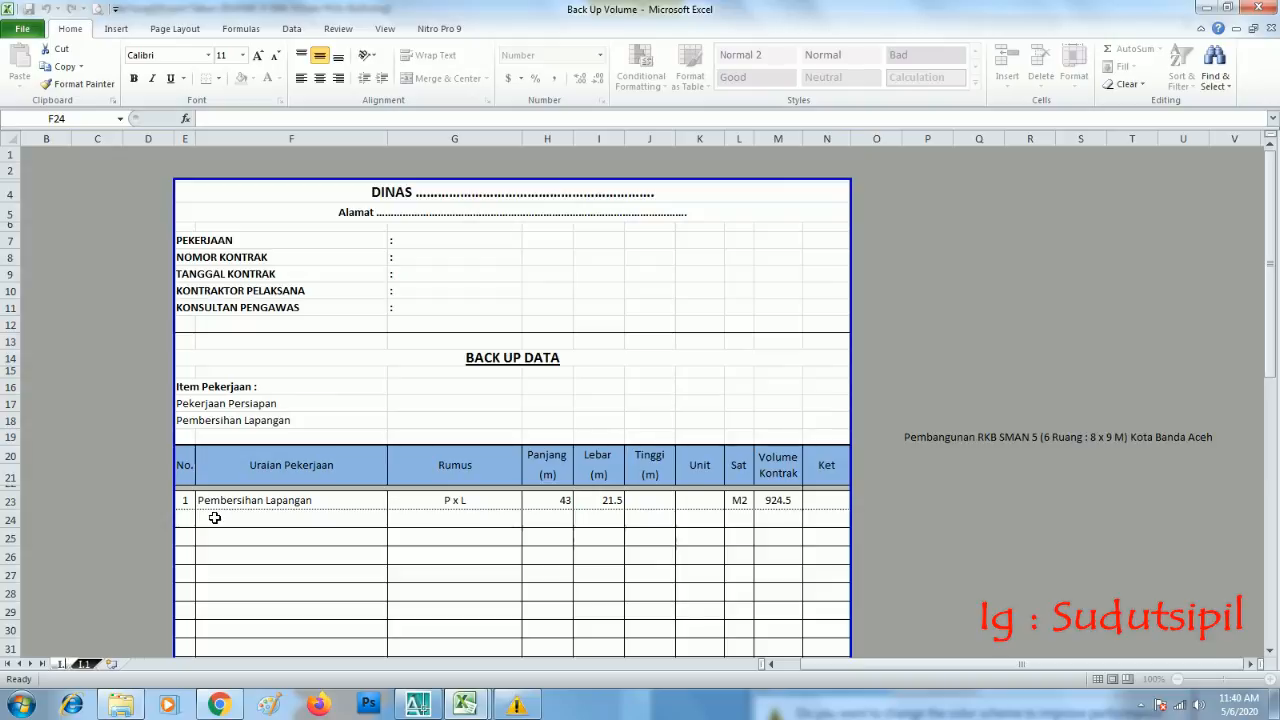
{"action": "type", "text": "2"}
{"action": "key", "text": "Return"}
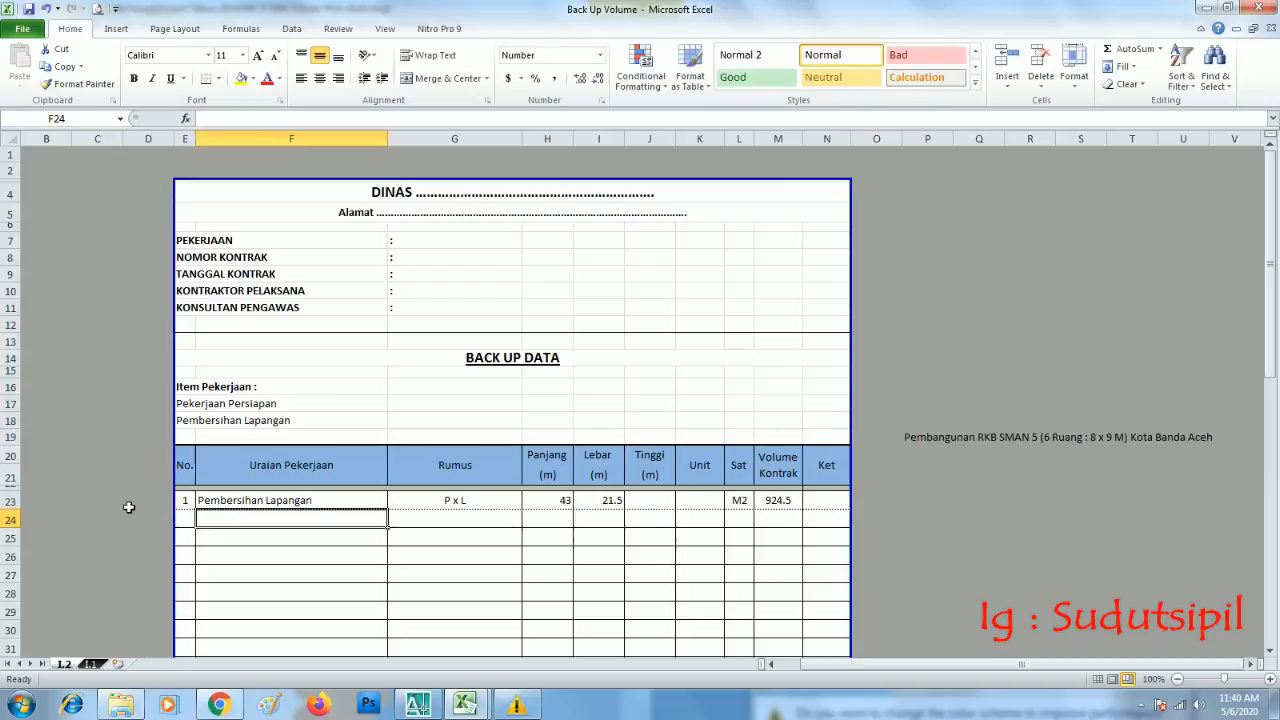
Review the BACK UP DATA table and Catatan note on the I.2 sheet and compare it with the I.1 sheet
{"action": "left_click", "coordinate": [548, 430]}
{"action": "scroll", "coordinate": [548, 430], "scroll_direction": "down", "scroll_amount": 2}
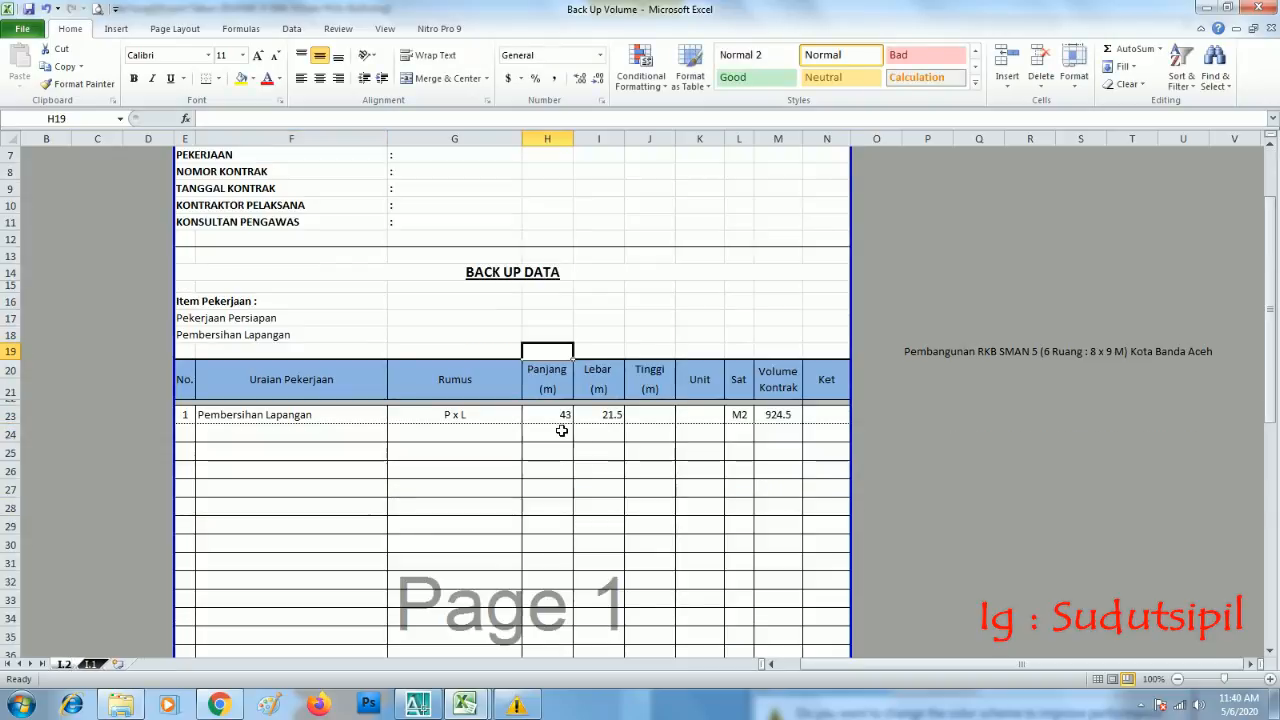
{"action": "left_click", "coordinate": [494, 467]}
{"action": "scroll", "coordinate": [472, 416], "scroll_direction": "down", "scroll_amount": 3}
{"action": "scroll", "coordinate": [506, 470], "scroll_direction": "down", "scroll_amount": 3}
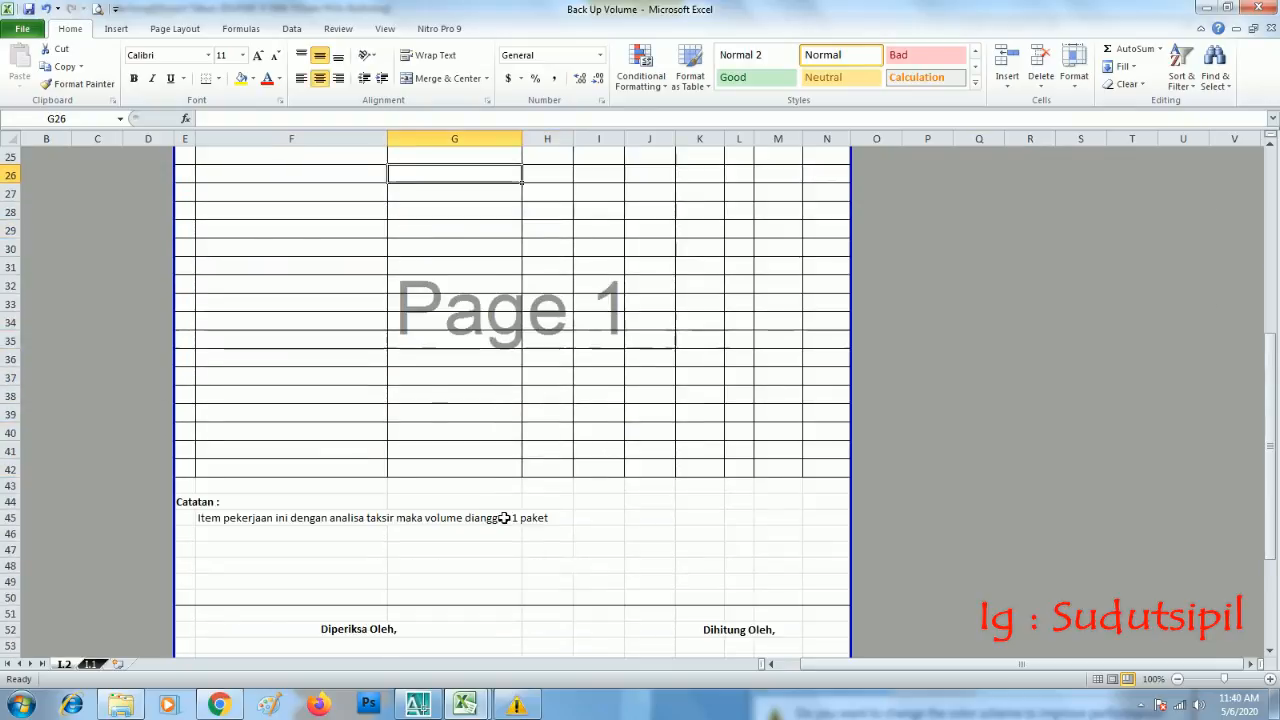
{"action": "scroll", "coordinate": [504, 500], "scroll_direction": "up", "scroll_amount": 6}
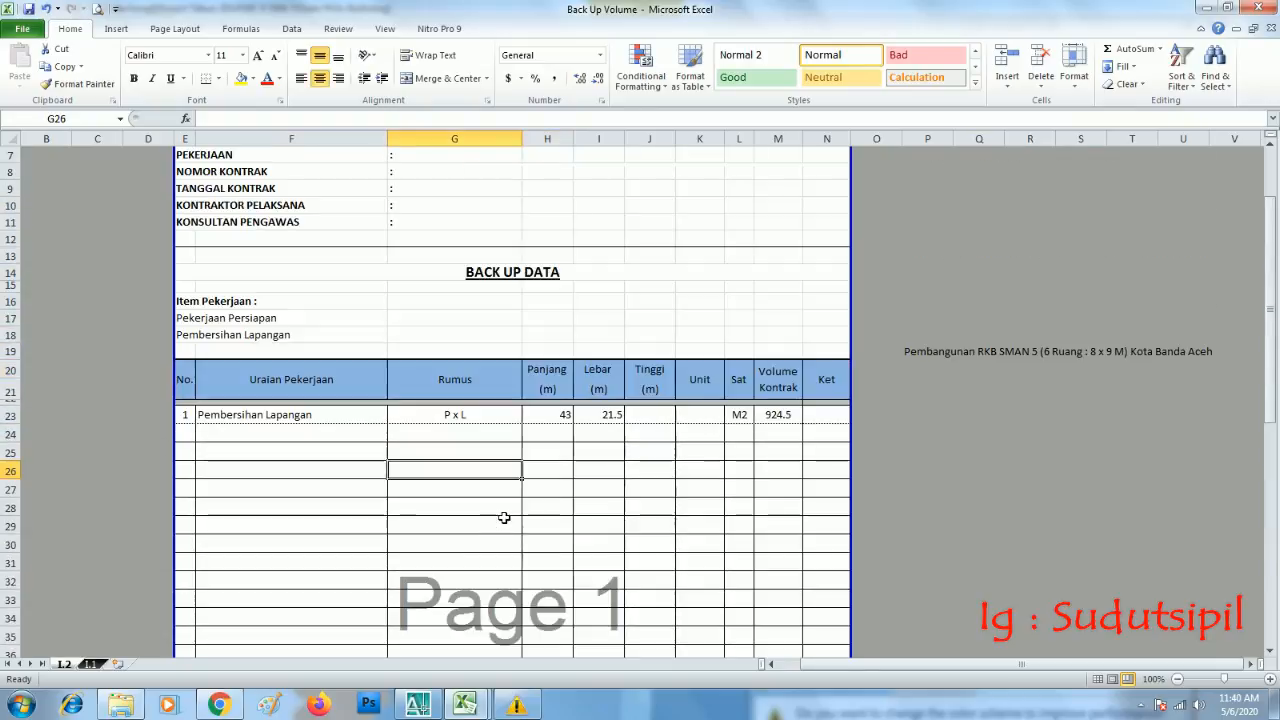
{"action": "left_click", "coordinate": [95, 665]}
{"action": "left_click", "coordinate": [64, 664]}
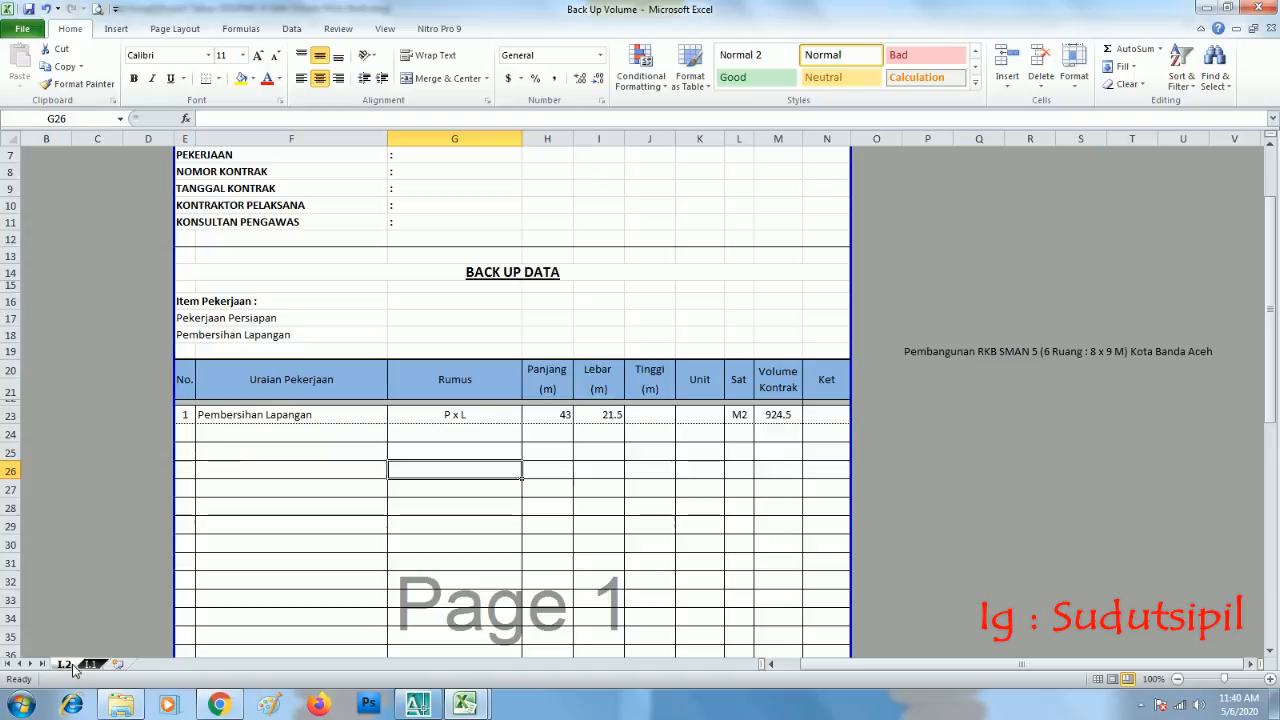
Switch to the RAB workbook and check the section and item numbers of PEKERJAAN PERSIAPAN
{"action": "mouse_move", "coordinate": [472, 706]}
{"action": "left_click", "coordinate": [544, 643]}
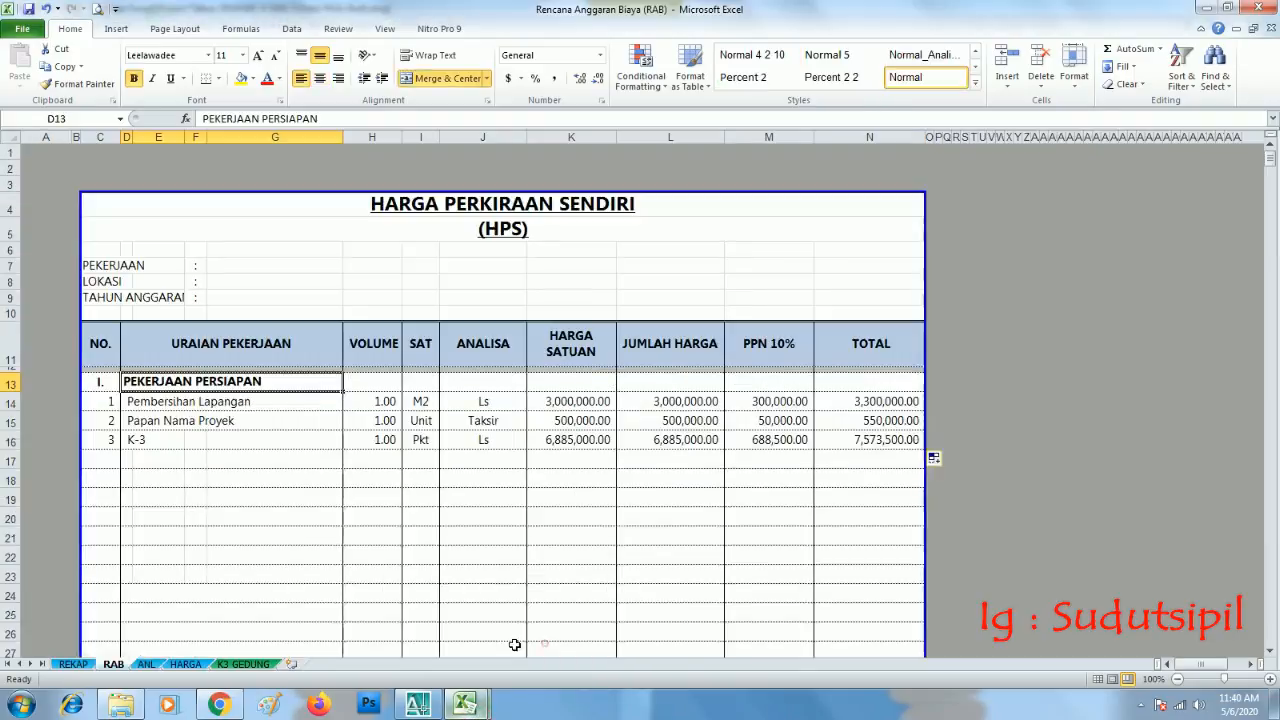
{"action": "left_click", "coordinate": [103, 381]}
{"action": "left_click", "coordinate": [106, 440]}
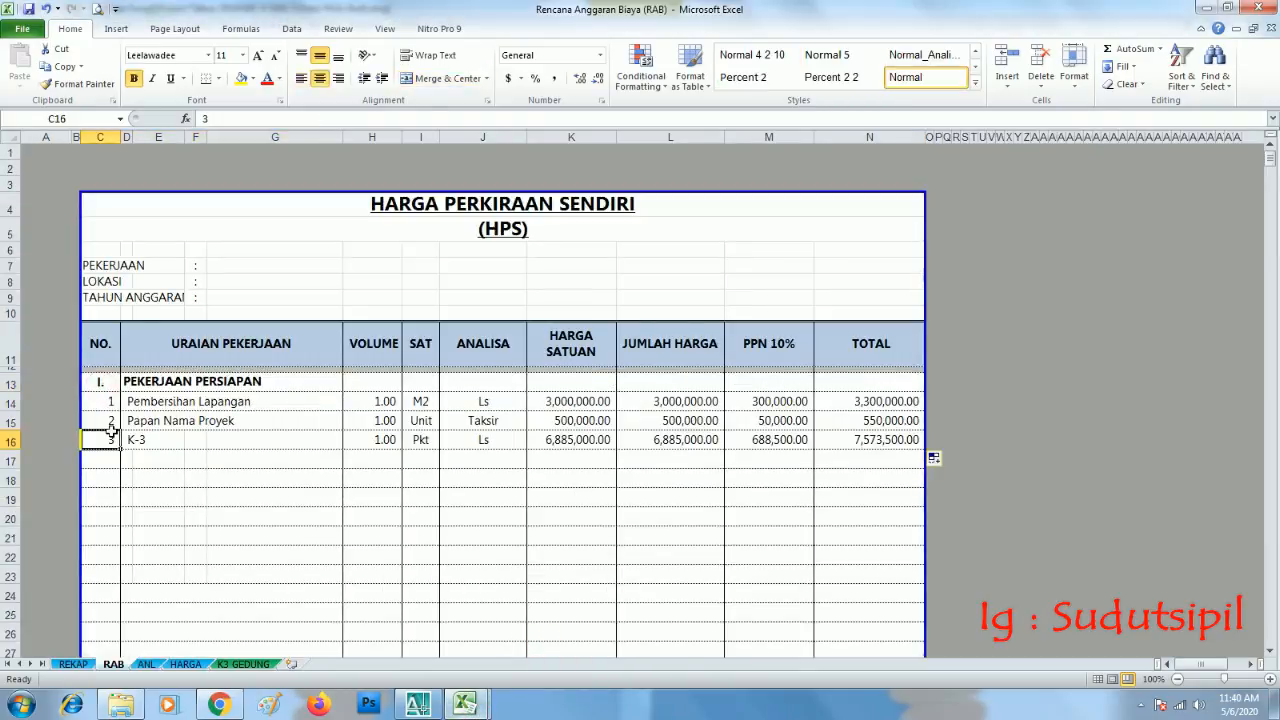
{"action": "left_click", "coordinate": [111, 421]}
Return to the Back Up Volume workbook and inspect the table on the I.2 sheet, followed by the one on I.1
{"action": "mouse_move", "coordinate": [464, 706]}
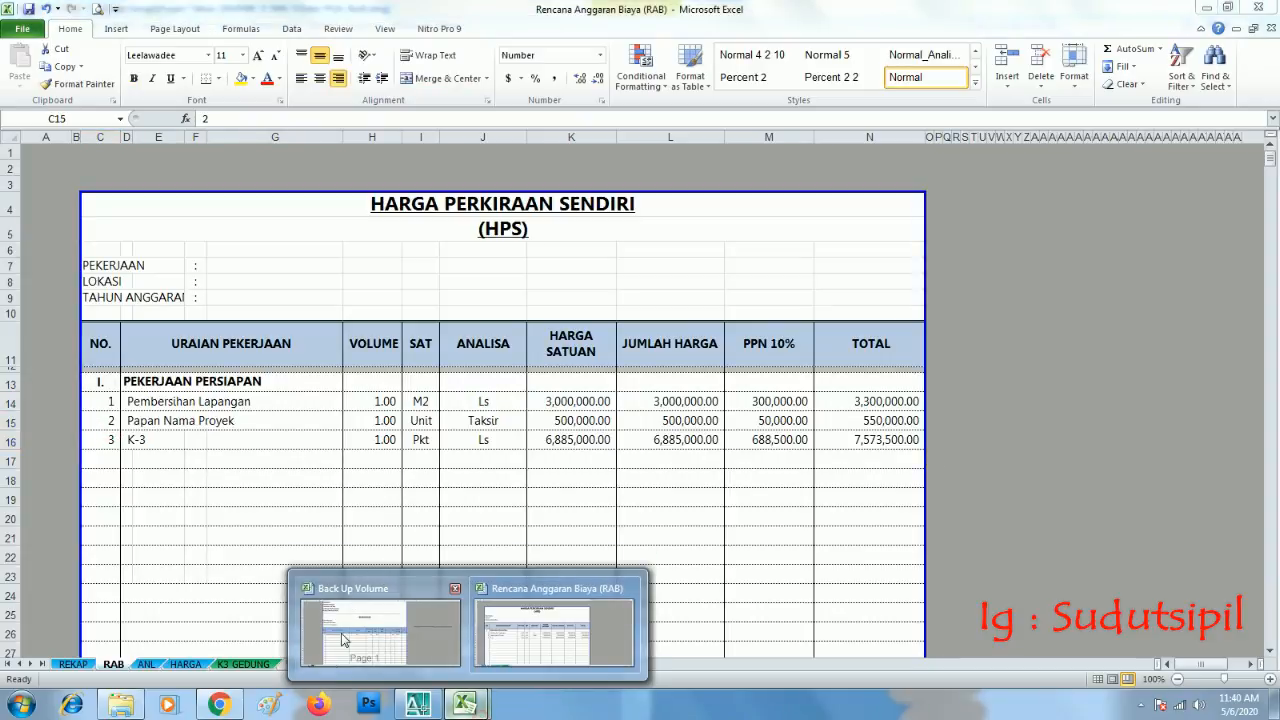
{"action": "left_click", "coordinate": [340, 630]}
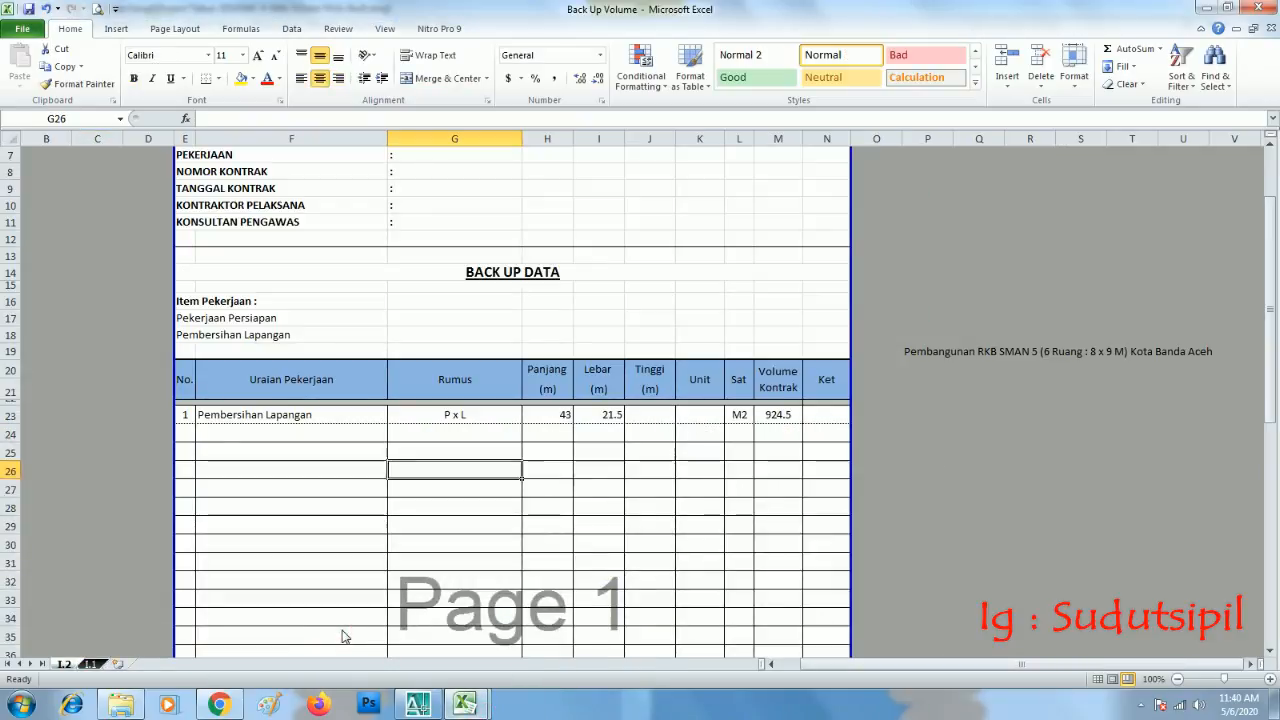
{"action": "left_click", "coordinate": [651, 517]}
{"action": "left_click", "coordinate": [796, 448]}
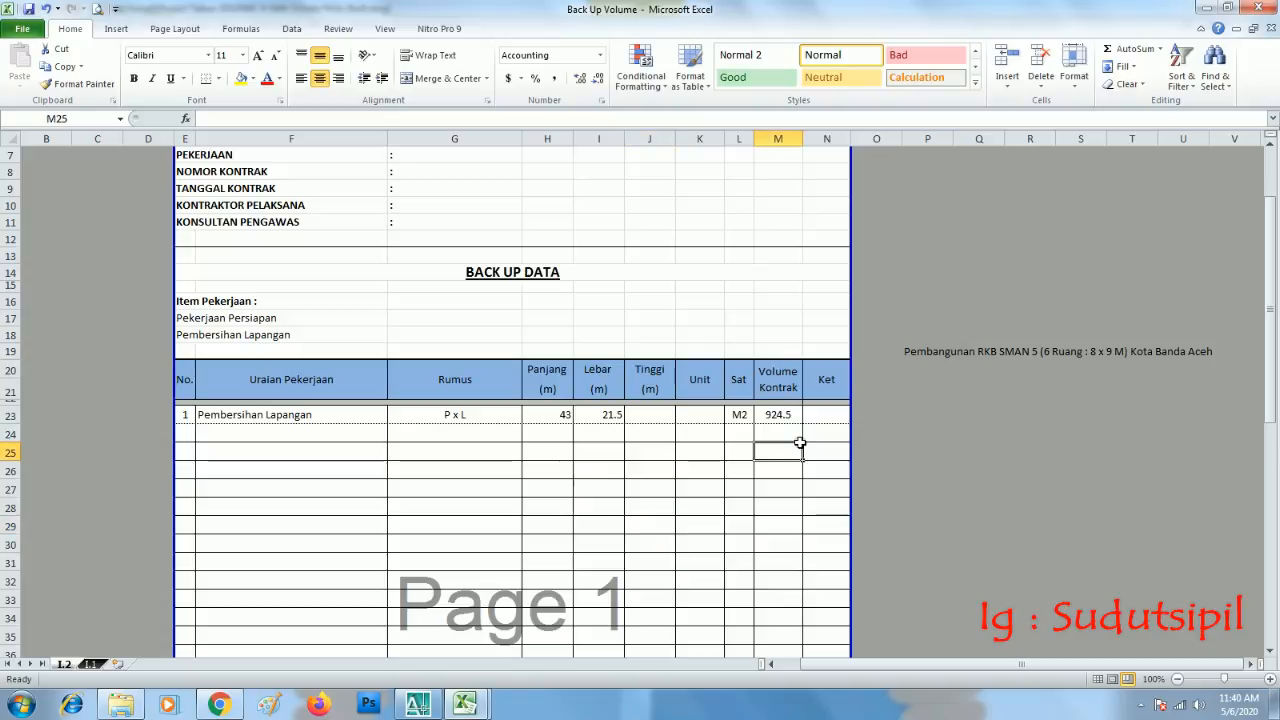
{"action": "left_click", "coordinate": [395, 503]}
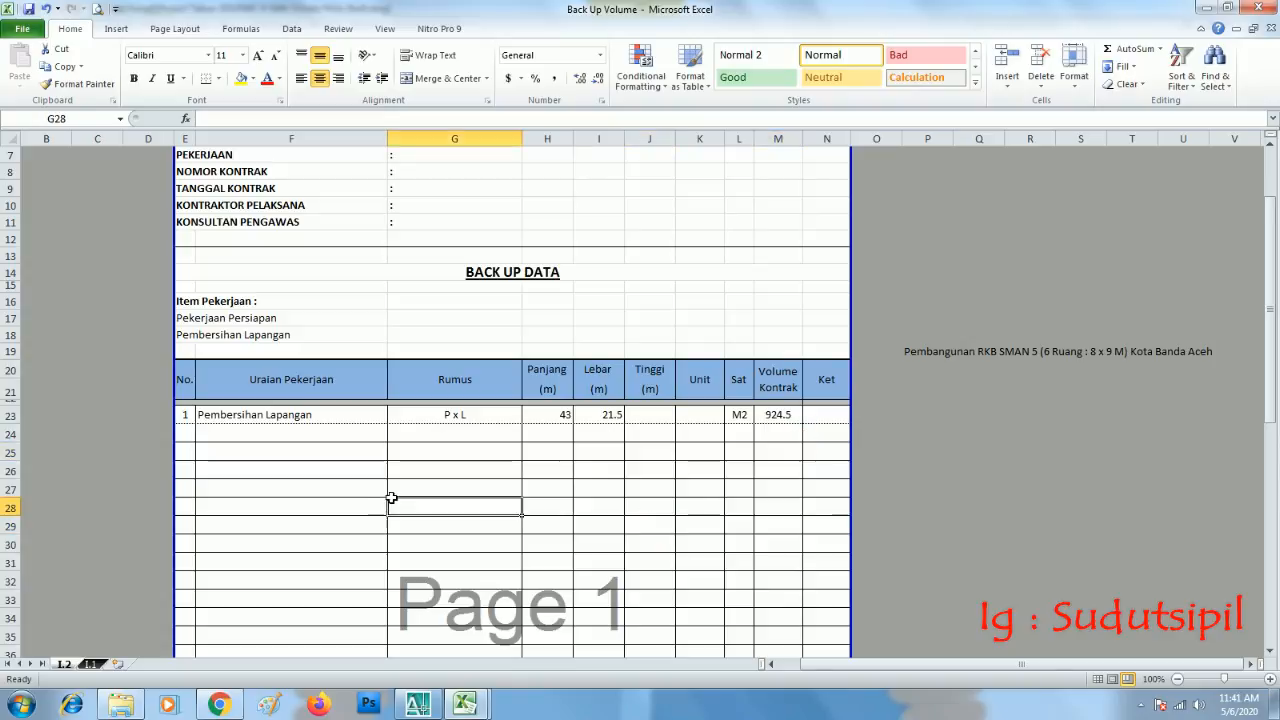
{"action": "left_click", "coordinate": [90, 664]}
{"action": "scroll", "coordinate": [295, 527], "scroll_direction": "down", "scroll_amount": 2}
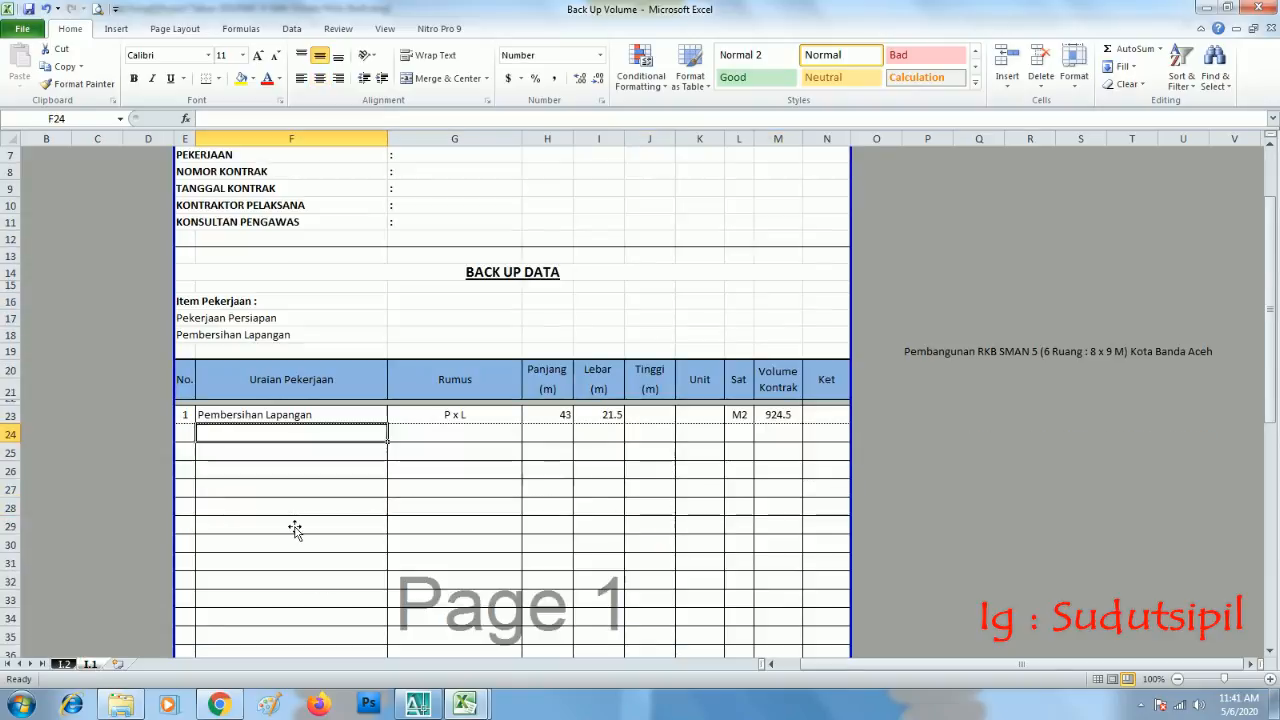
Check the item list in the RAB workbook against the Pembersihan Lapangan entry on the I.1 backup sheet
{"action": "mouse_move", "coordinate": [464, 705]}
{"action": "left_click", "coordinate": [520, 655]}
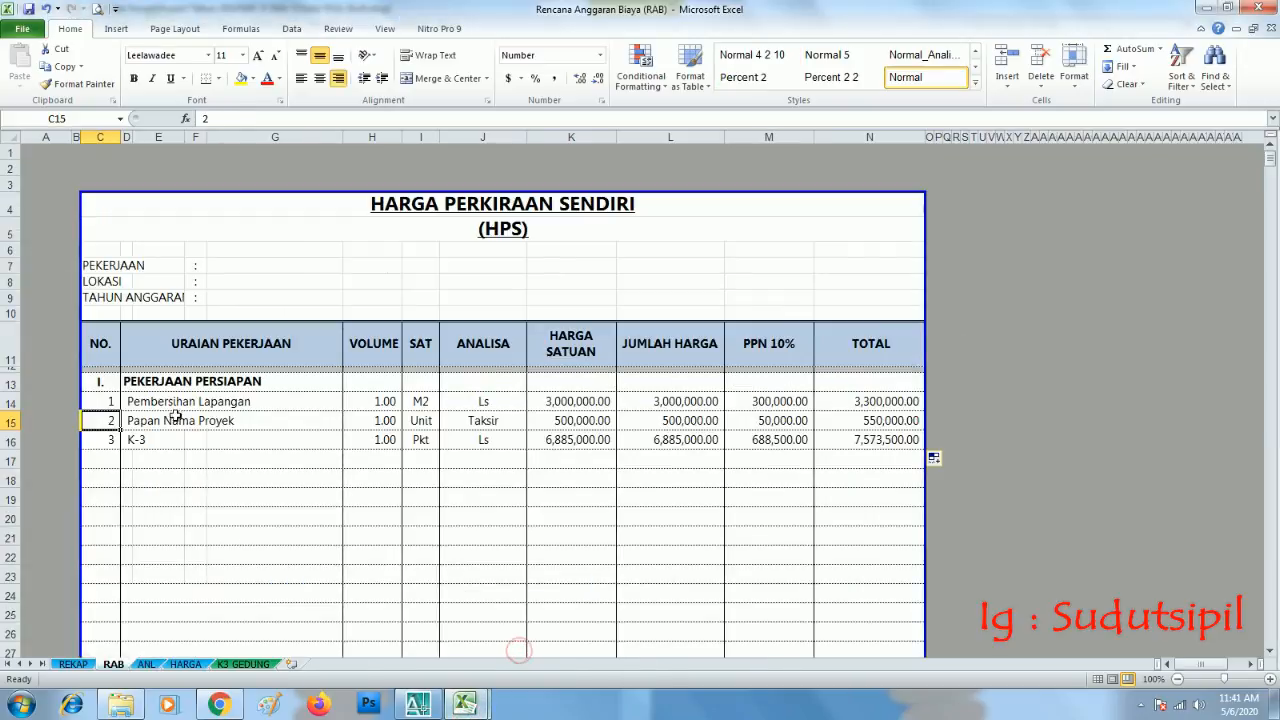
{"action": "left_click", "coordinate": [385, 648]}
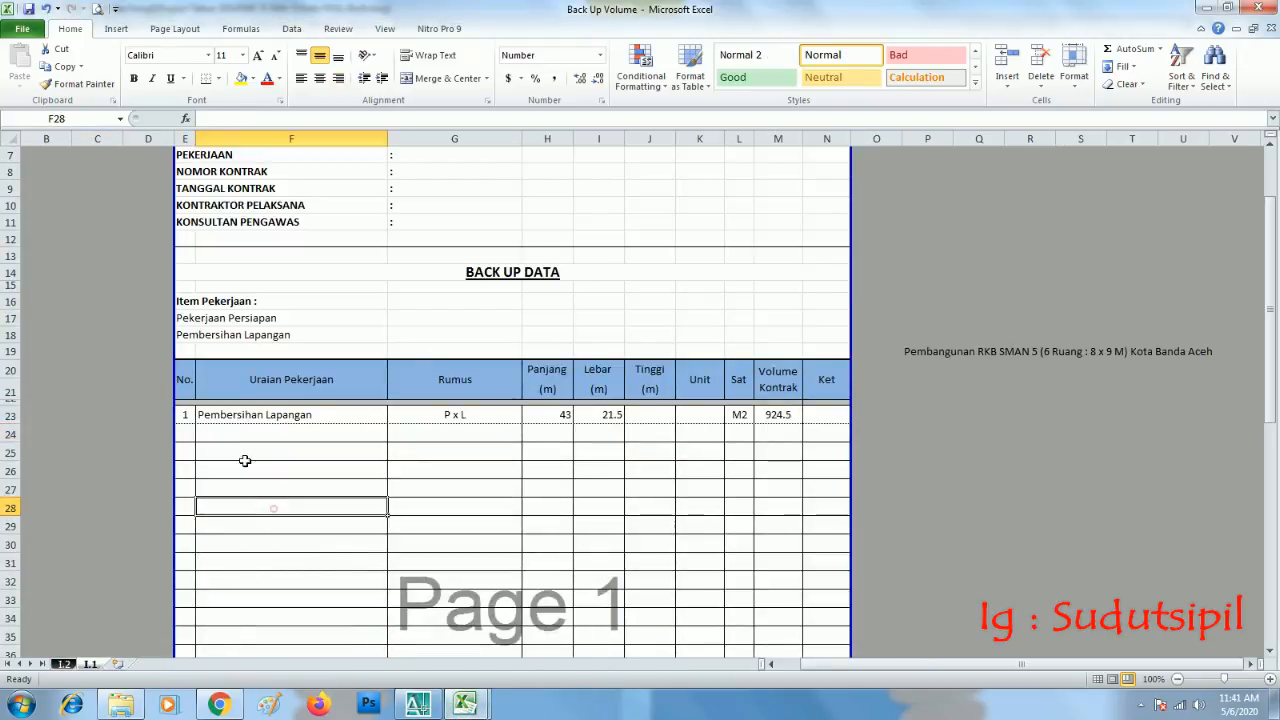
{"action": "left_click", "coordinate": [214, 414]}
Examine the Item Pekerjaan lines on the I.2 sheet against the item names in the RAB workbook, returning to I.2
{"action": "left_click", "coordinate": [64, 664]}
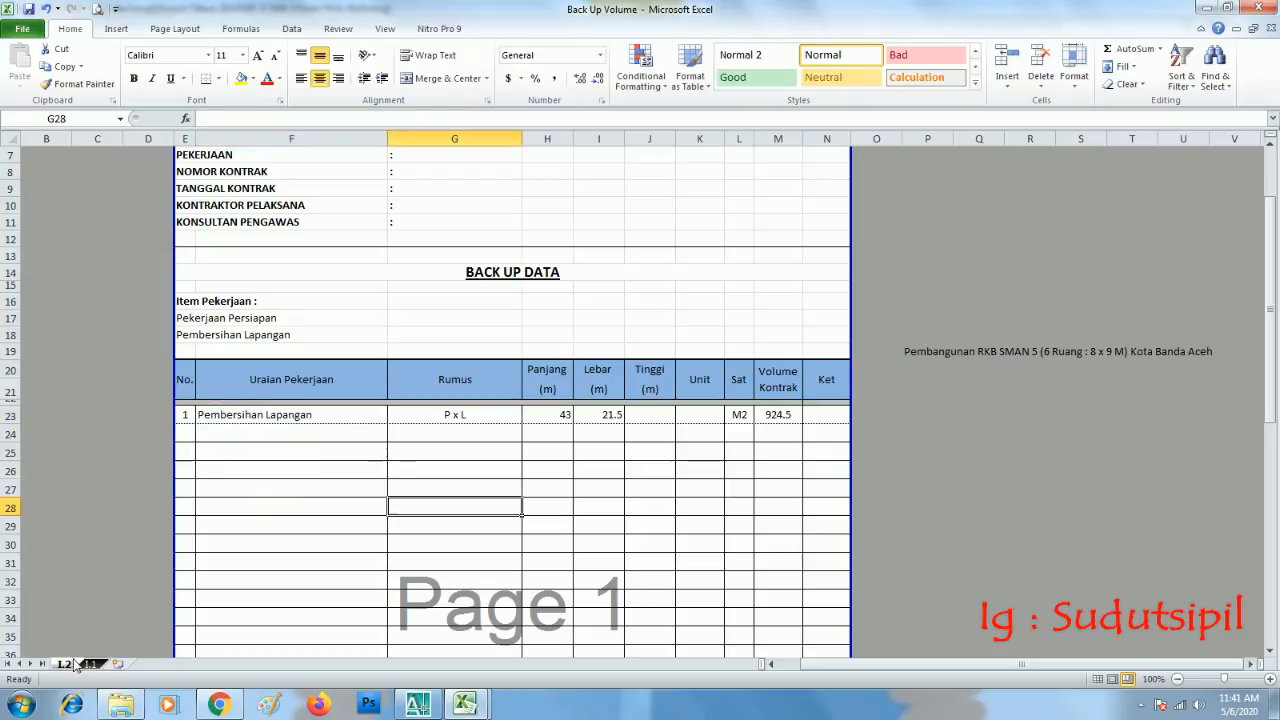
{"action": "left_click", "coordinate": [277, 522]}
{"action": "left_click", "coordinate": [186, 318]}
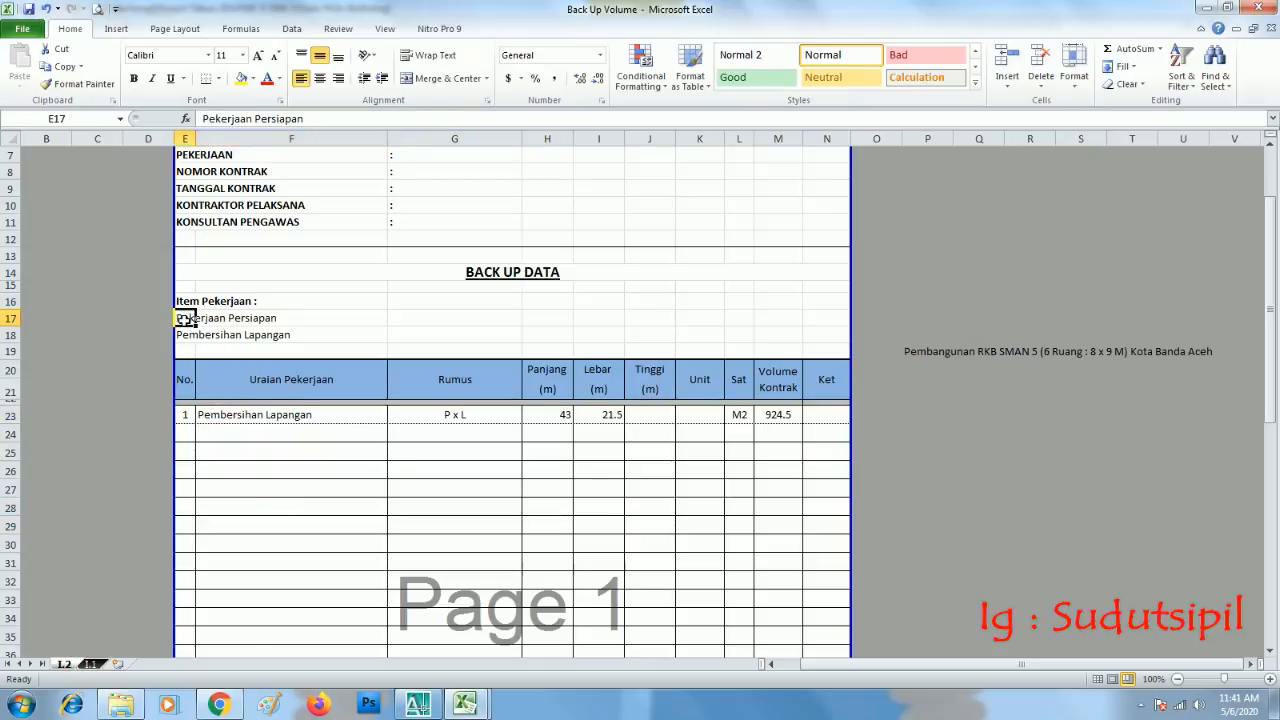
{"action": "left_click", "coordinate": [187, 336]}
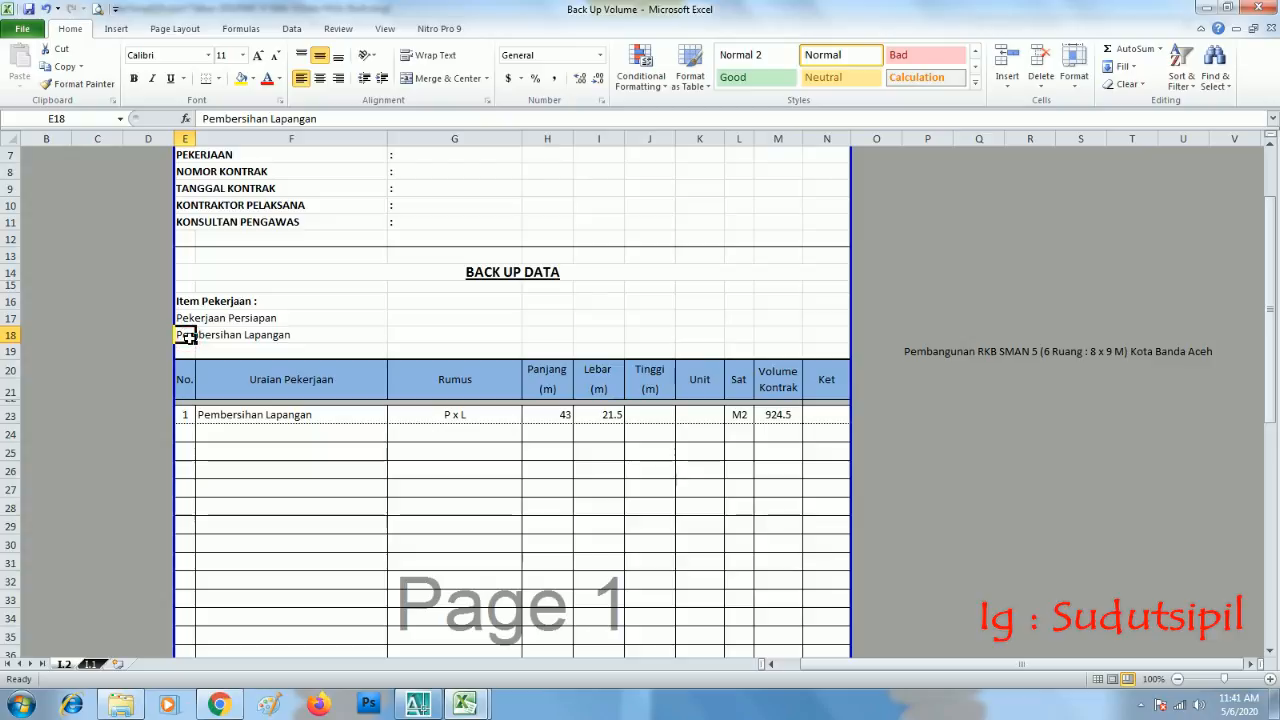
{"action": "left_click", "coordinate": [463, 703]}
{"action": "left_click", "coordinate": [537, 631]}
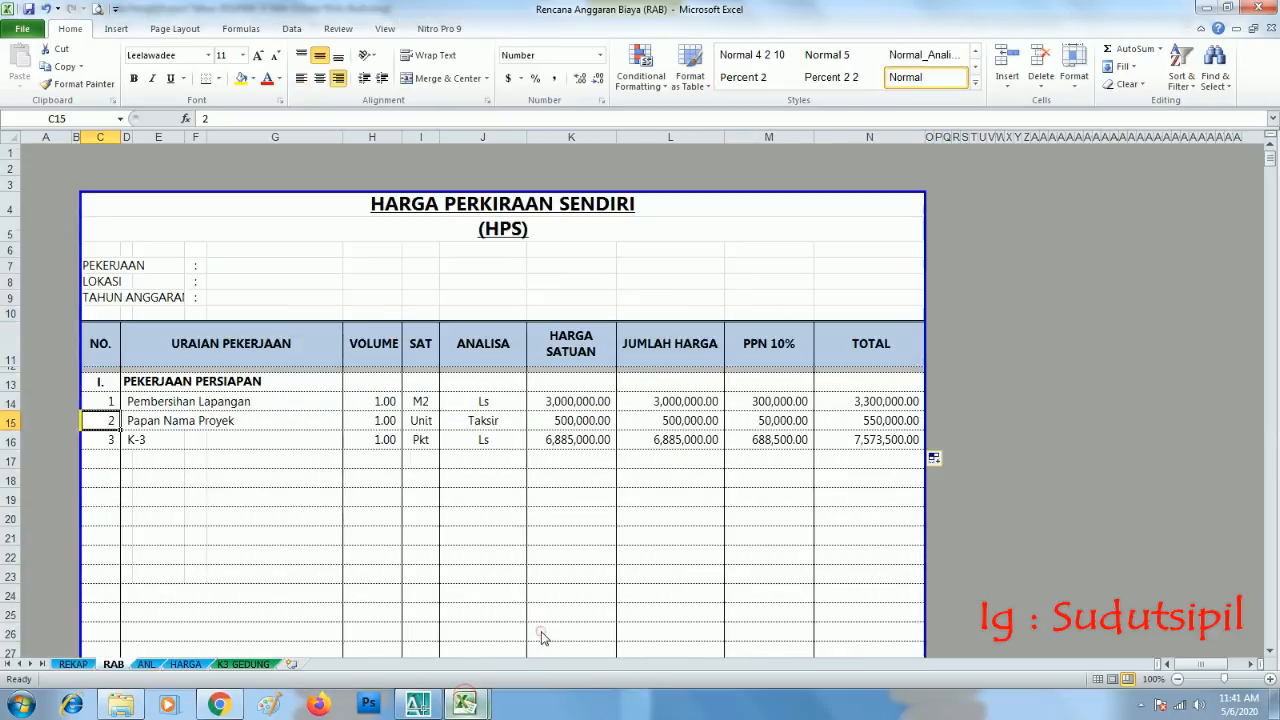
{"action": "left_click", "coordinate": [481, 706]}
{"action": "left_click", "coordinate": [343, 623]}
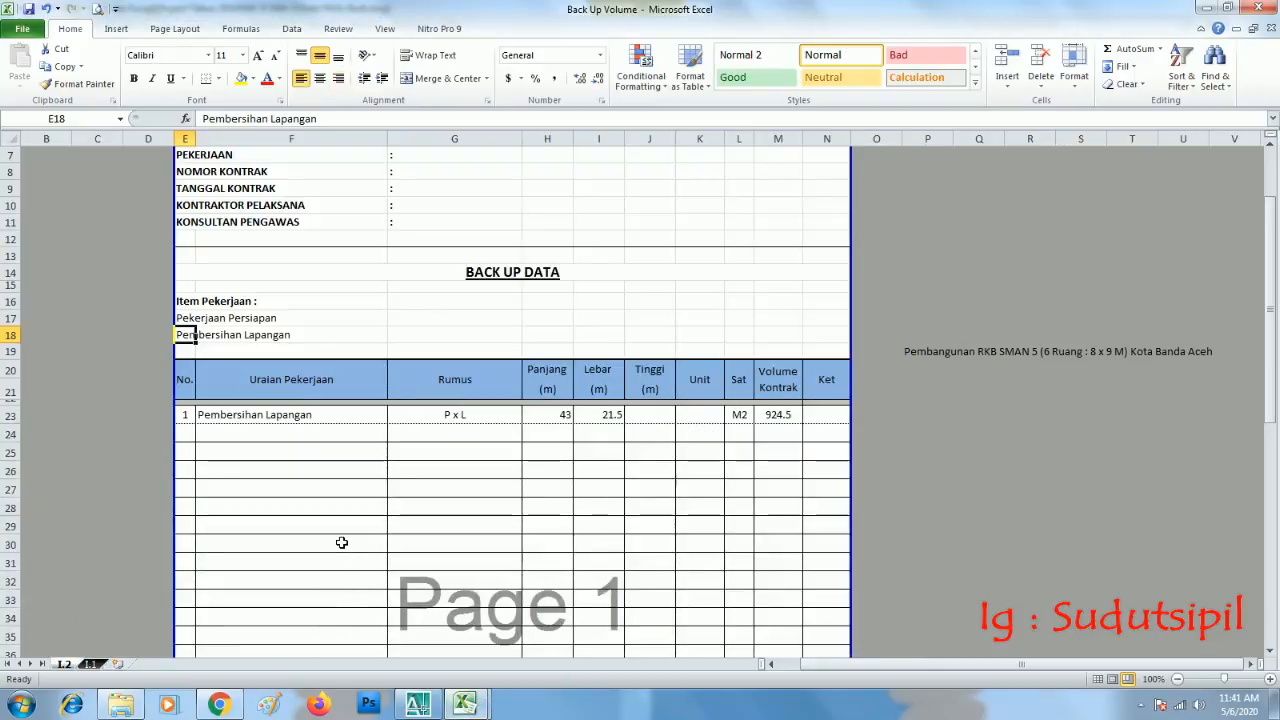
Enter Papan Nama Proyek as the second Item Pekerjaan line on the I.2 sheet and number the first table row 2
{"action": "type", "text": "Papan Nama "}
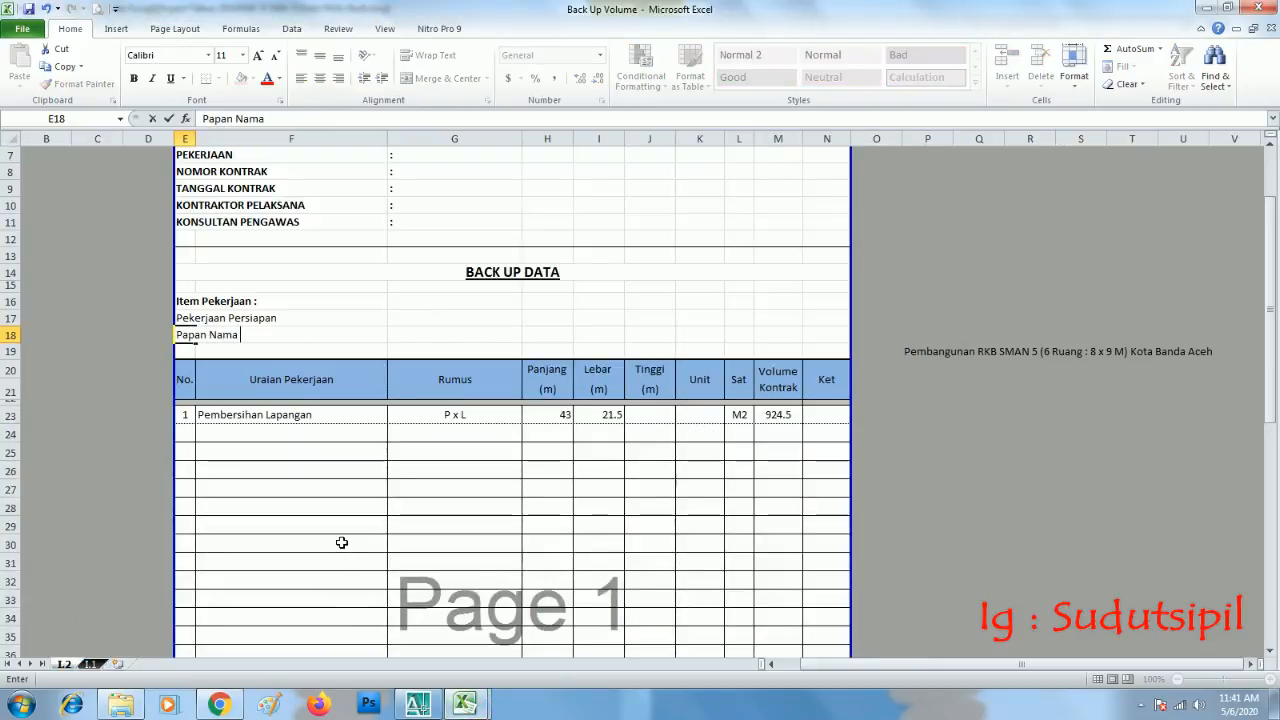
{"action": "type", "text": "Proyek"}
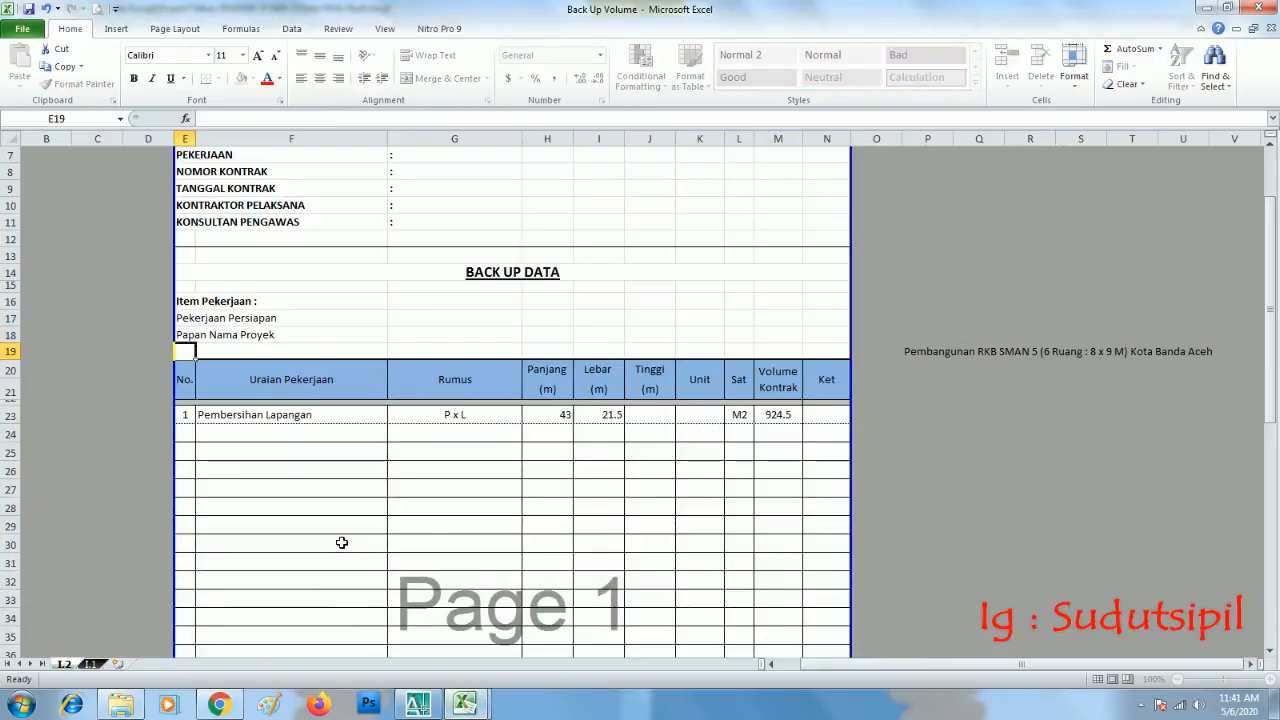
{"action": "left_click", "coordinate": [341, 542]}
{"action": "left_click", "coordinate": [214, 419]}
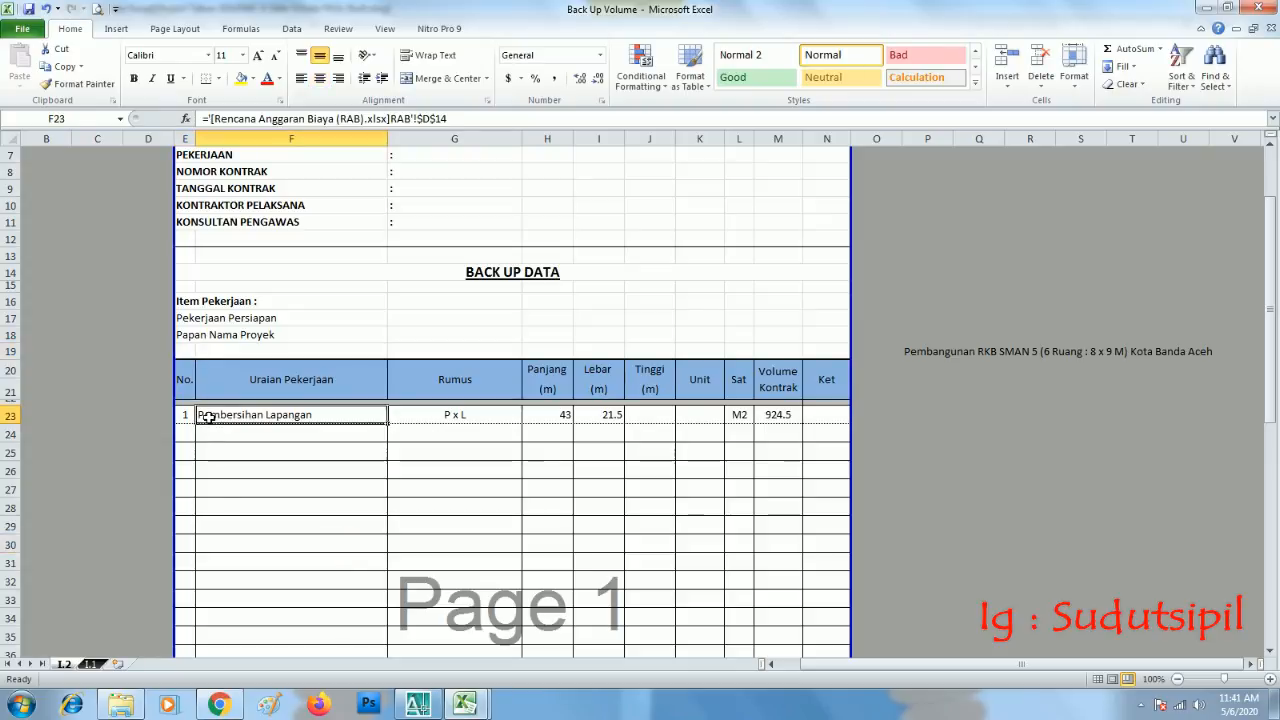
{"action": "left_click", "coordinate": [187, 415]}
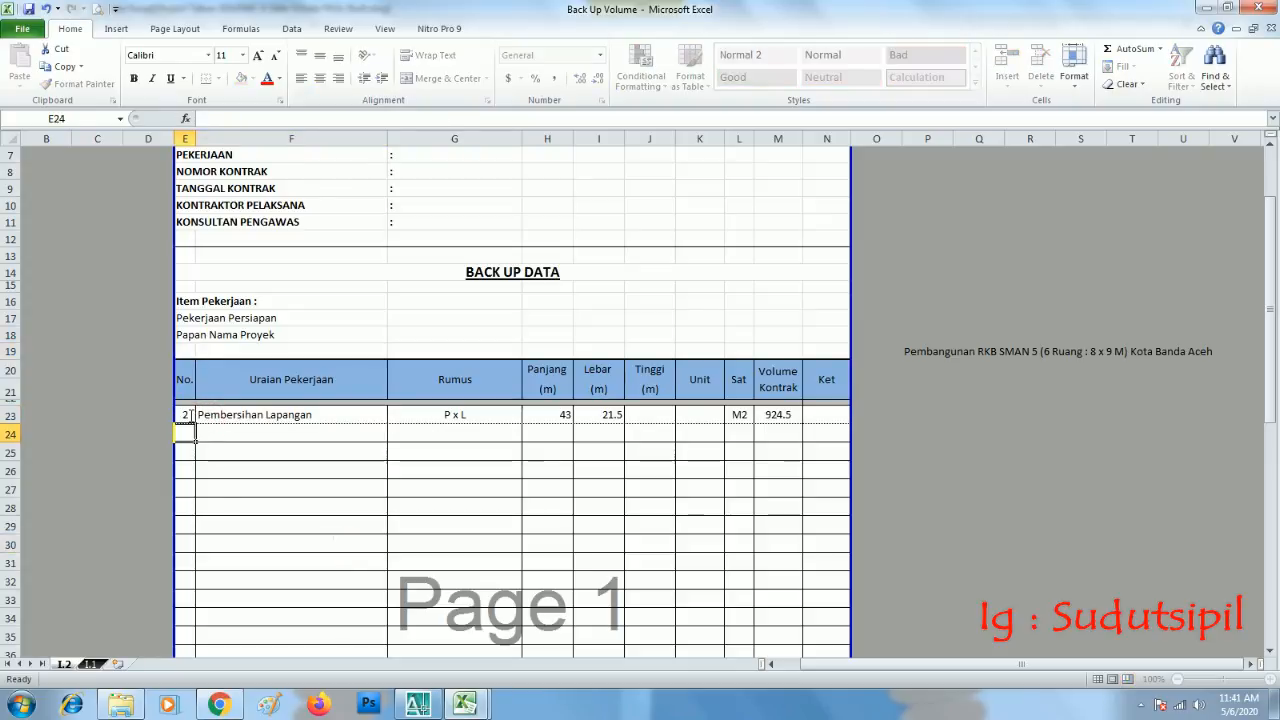
Link the Uraian Pekerjaan cell of row 23 to the Papan Nama Proyek entry in the RAB workbook
{"action": "key", "text": "Right"}
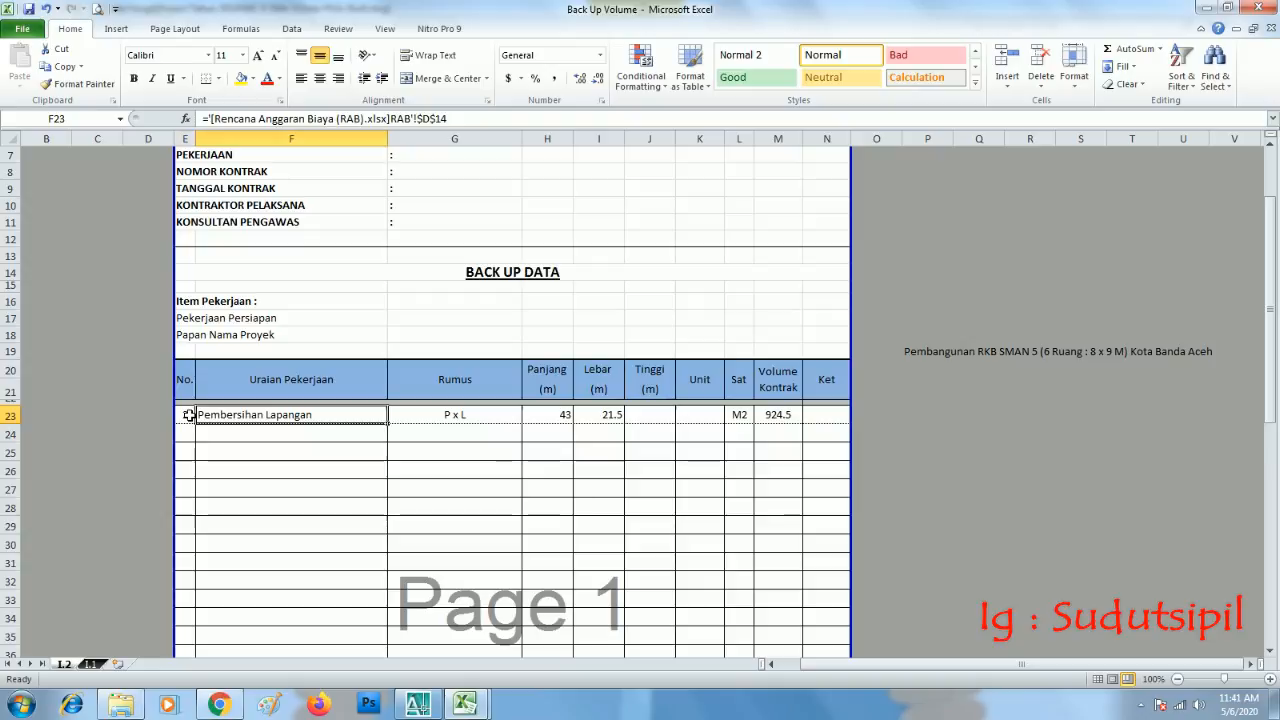
{"action": "type", "text": "p"}
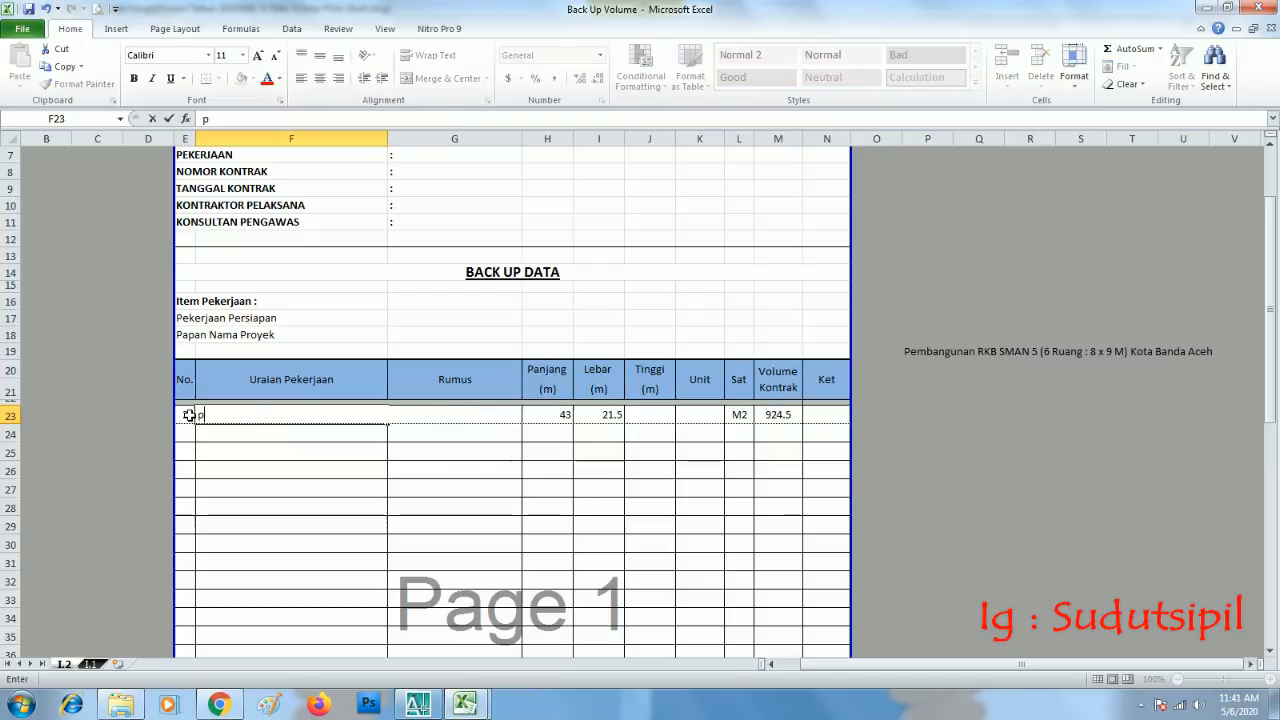
{"action": "key", "text": "Escape"}
{"action": "type", "text": "="}
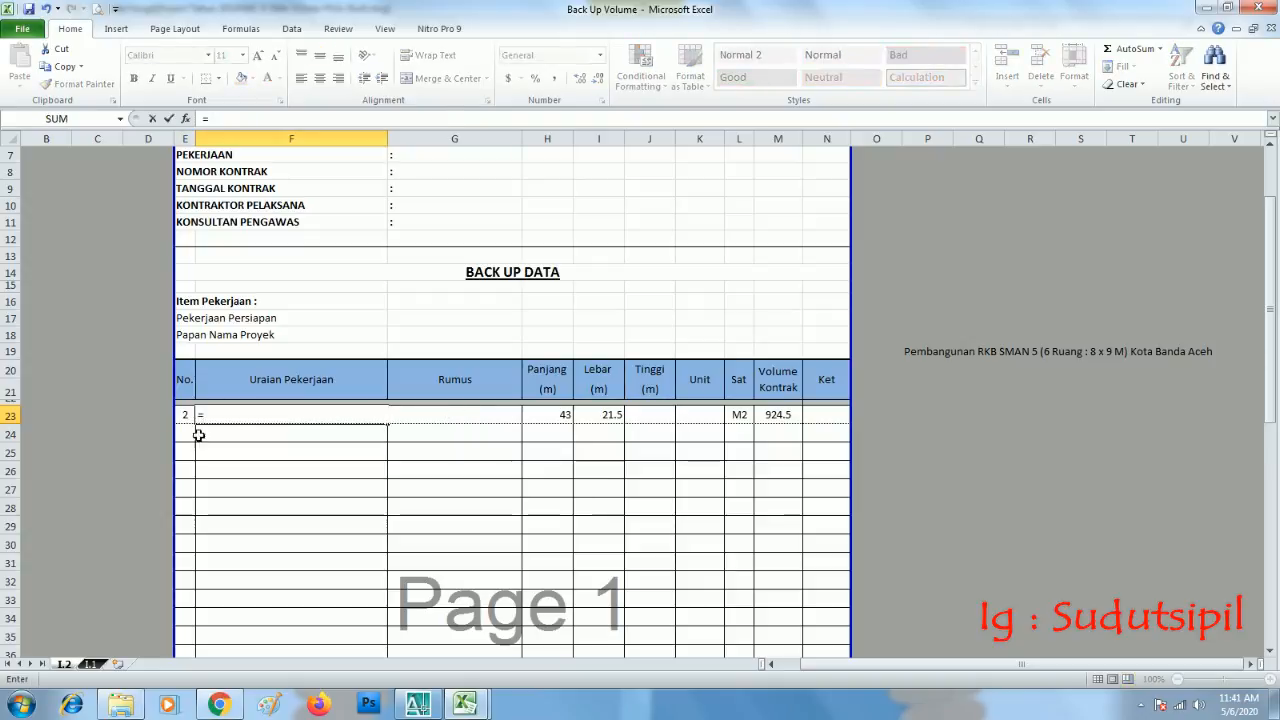
{"action": "left_click", "coordinate": [90, 663]}
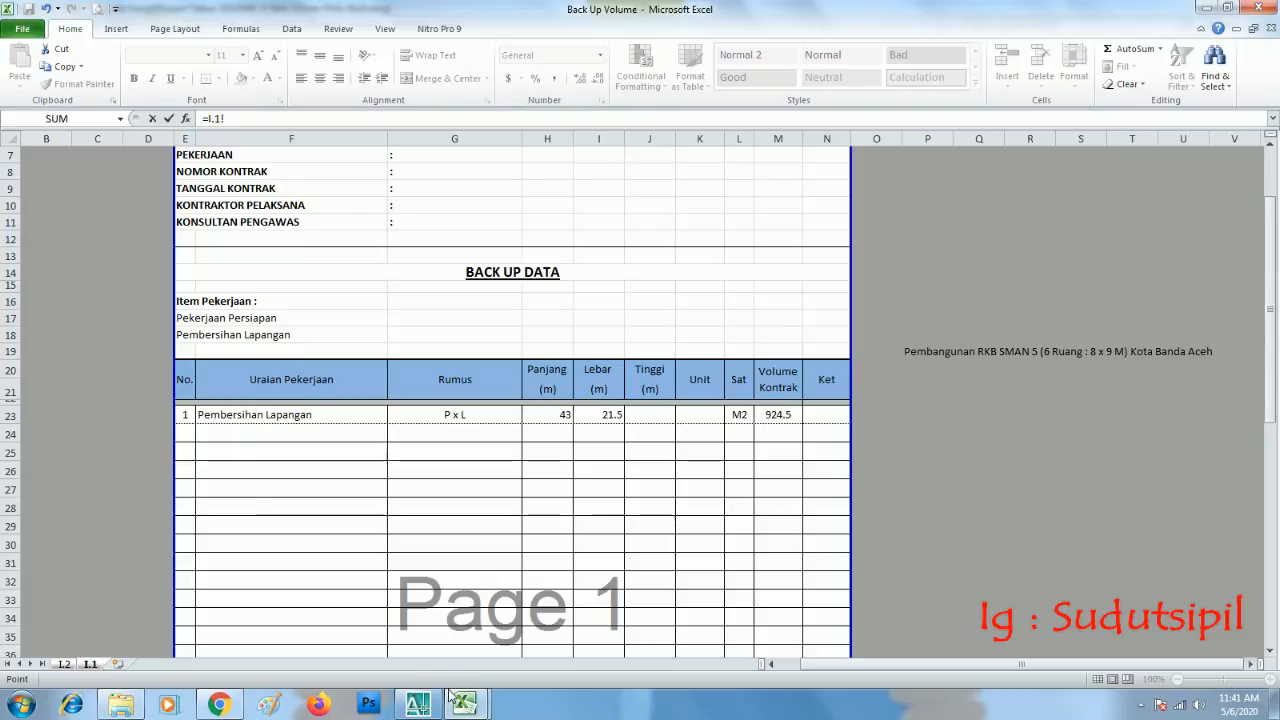
{"action": "mouse_move", "coordinate": [464, 703]}
{"action": "left_click", "coordinate": [520, 630]}
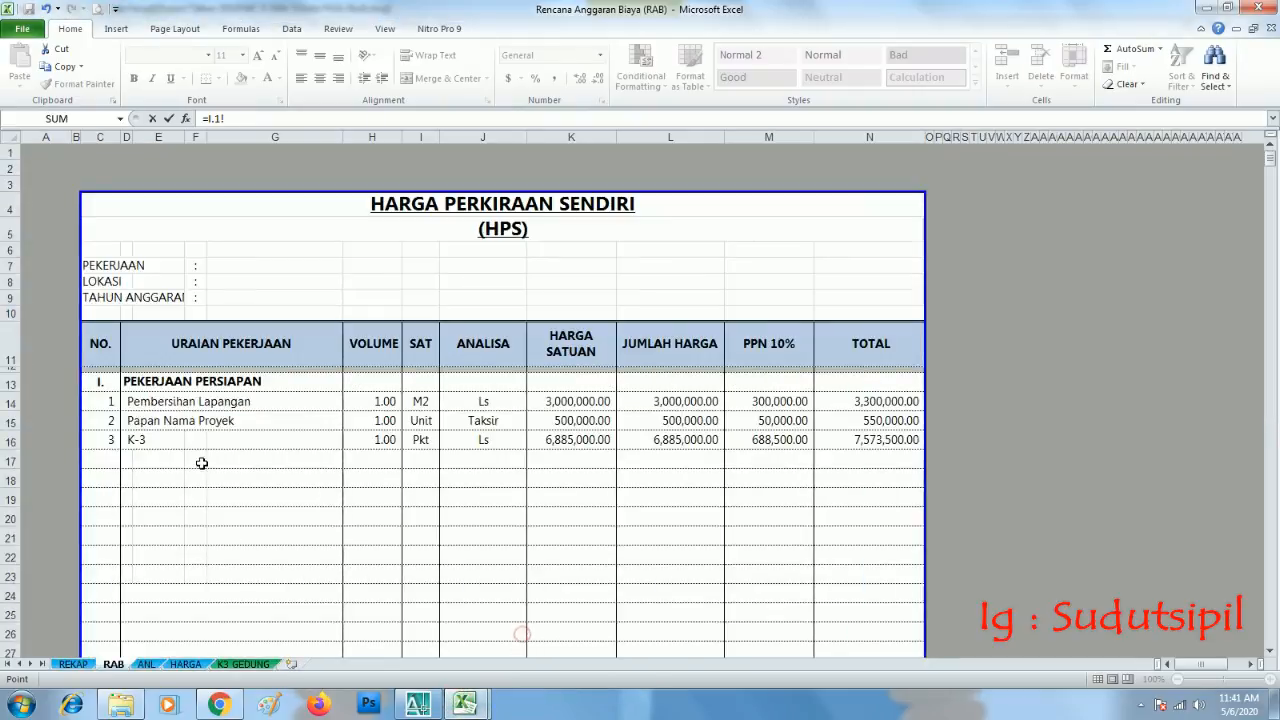
{"action": "left_click", "coordinate": [133, 421]}
{"action": "key", "text": "Return"}
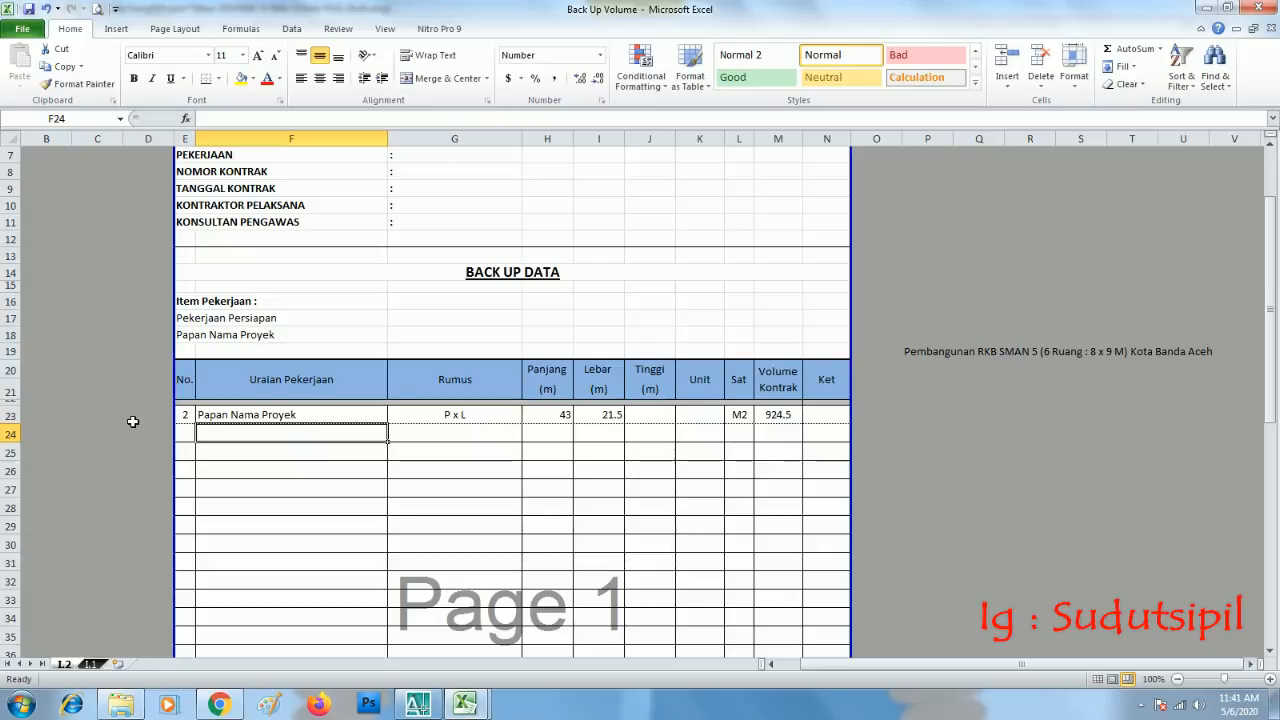
Clear the Rumus, Panjang, Lebar and Tinggi cells of the Papan Nama Proyek row
{"action": "key", "text": "Up"}
{"action": "key", "text": "Right"}
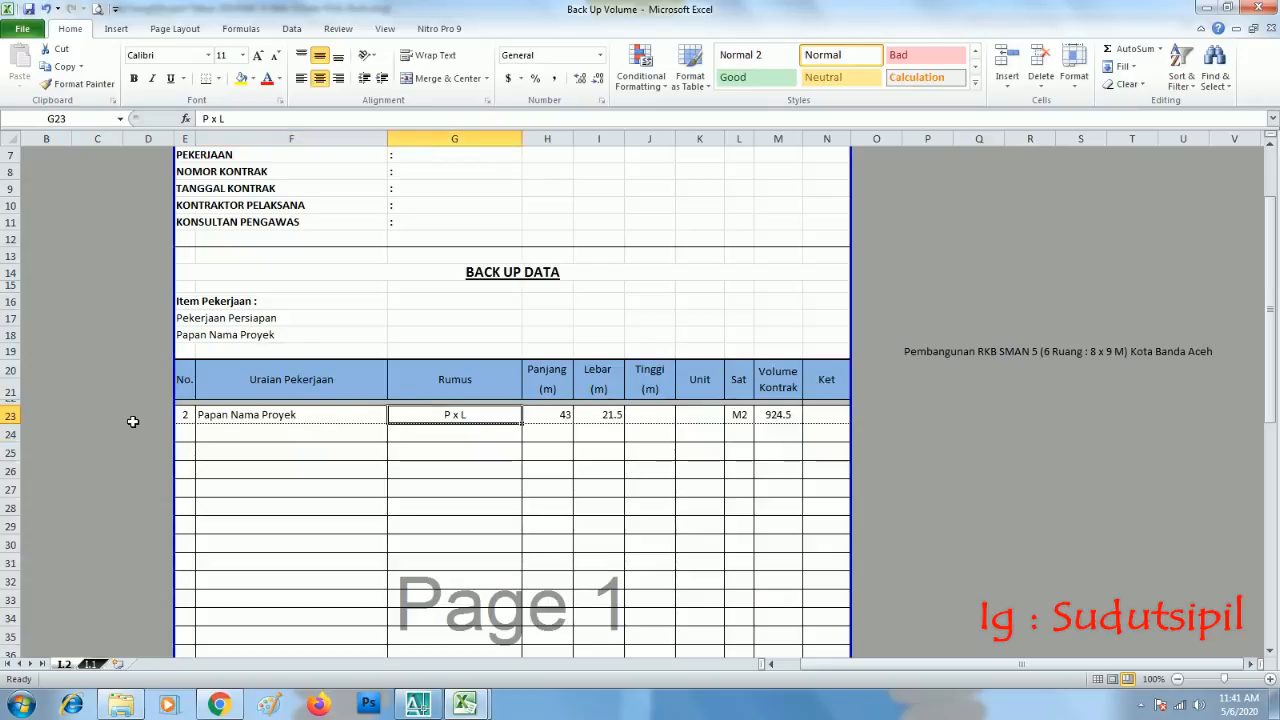
{"action": "key", "text": "Delete"}
{"action": "key", "text": "Right"}
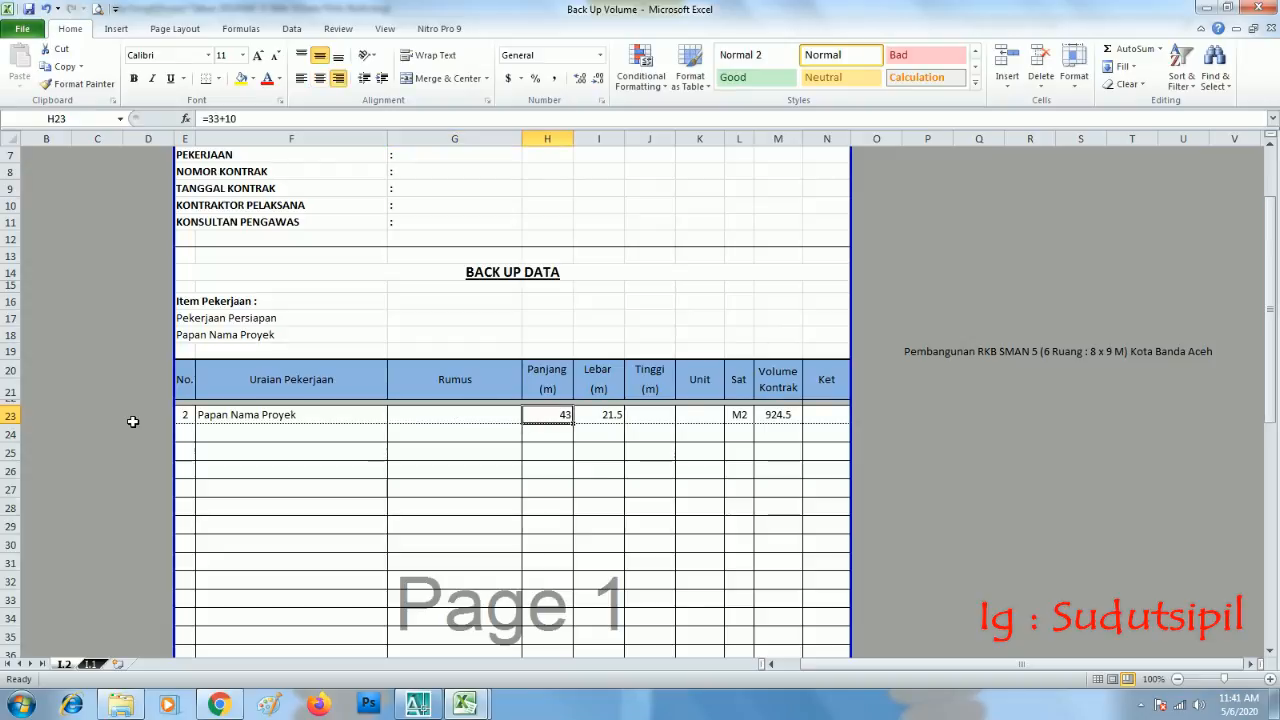
{"action": "key", "text": "shift+Right"}
{"action": "key", "text": "shift+Right"}
{"action": "key", "text": "shift+Right"}
{"action": "key", "text": "shift+Right"}
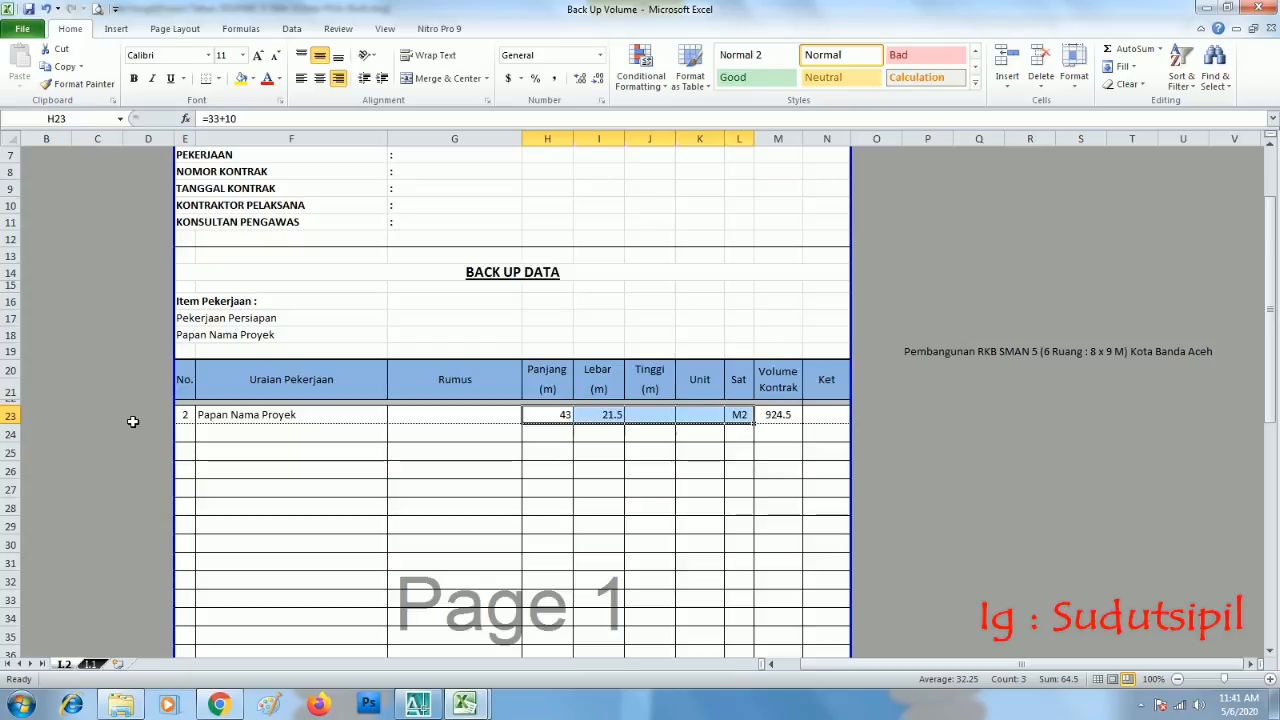
{"action": "key", "text": "Left"}
{"action": "key", "text": "Right"}
{"action": "key", "text": "shift+Right"}
{"action": "key", "text": "shift+Right"}
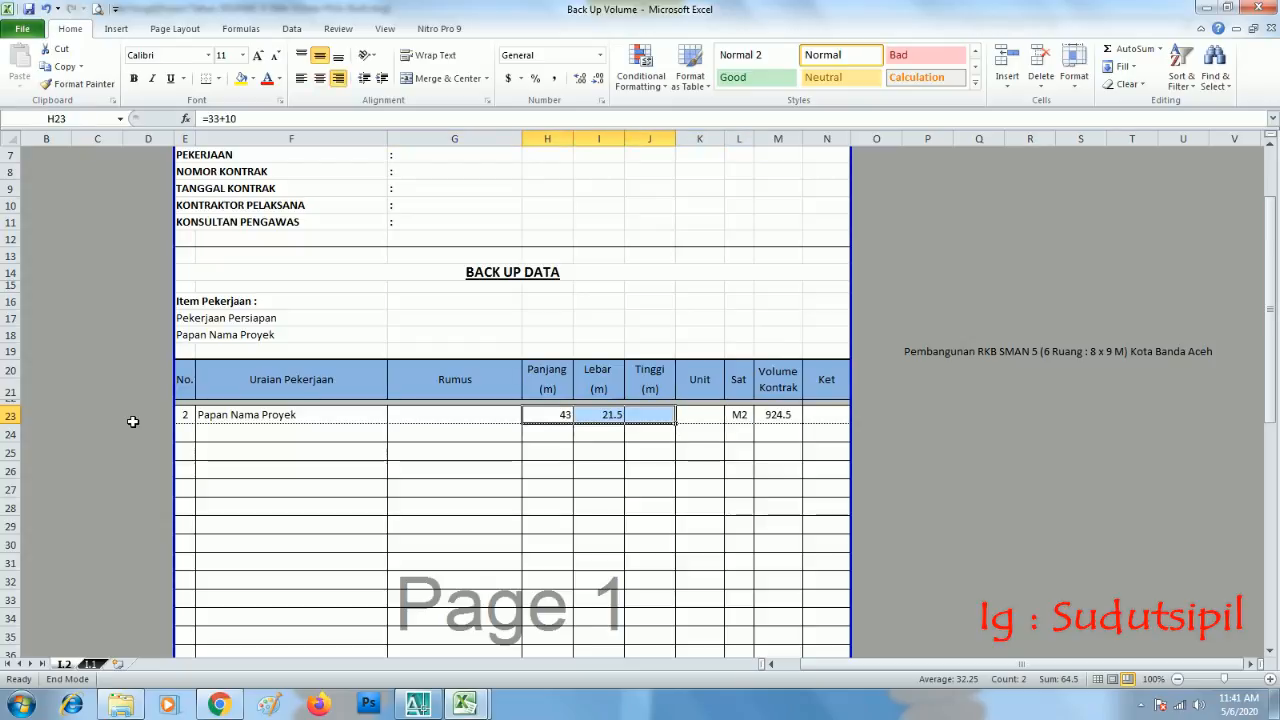
{"action": "key", "text": "Delete"}
Try linking the row's Sat cell to the Analisa entry for Papan Nama Proyek in the RAB workbook, clearing it again
{"action": "key", "text": "Right"}
{"action": "key", "text": "Right"}
{"action": "key", "text": "Right"}
{"action": "key", "text": "Right"}
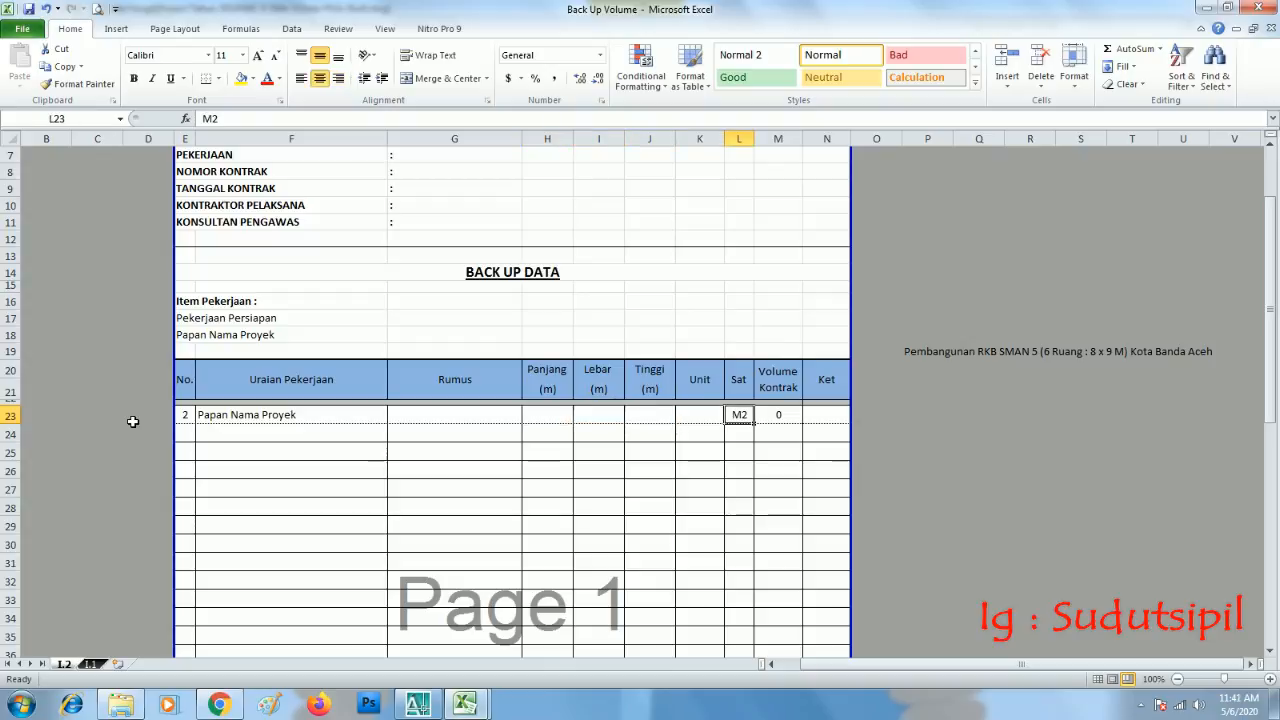
{"action": "type", "text": "="}
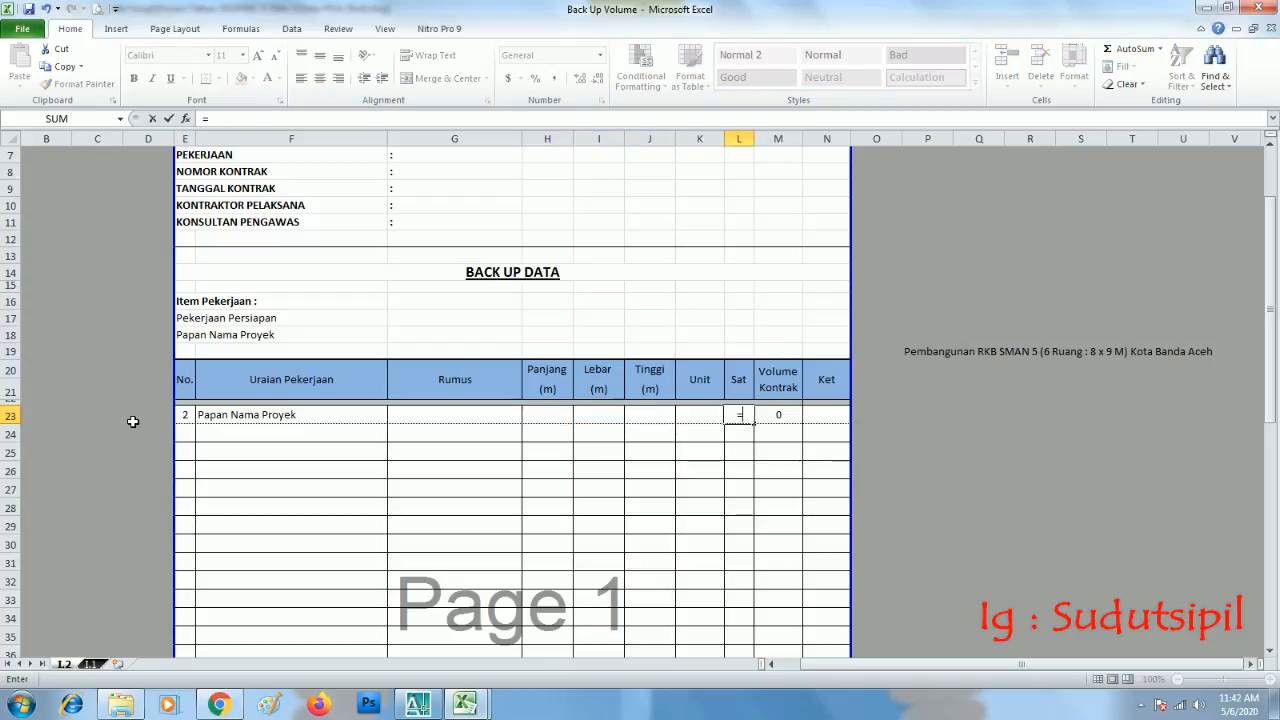
{"action": "mouse_move", "coordinate": [470, 700]}
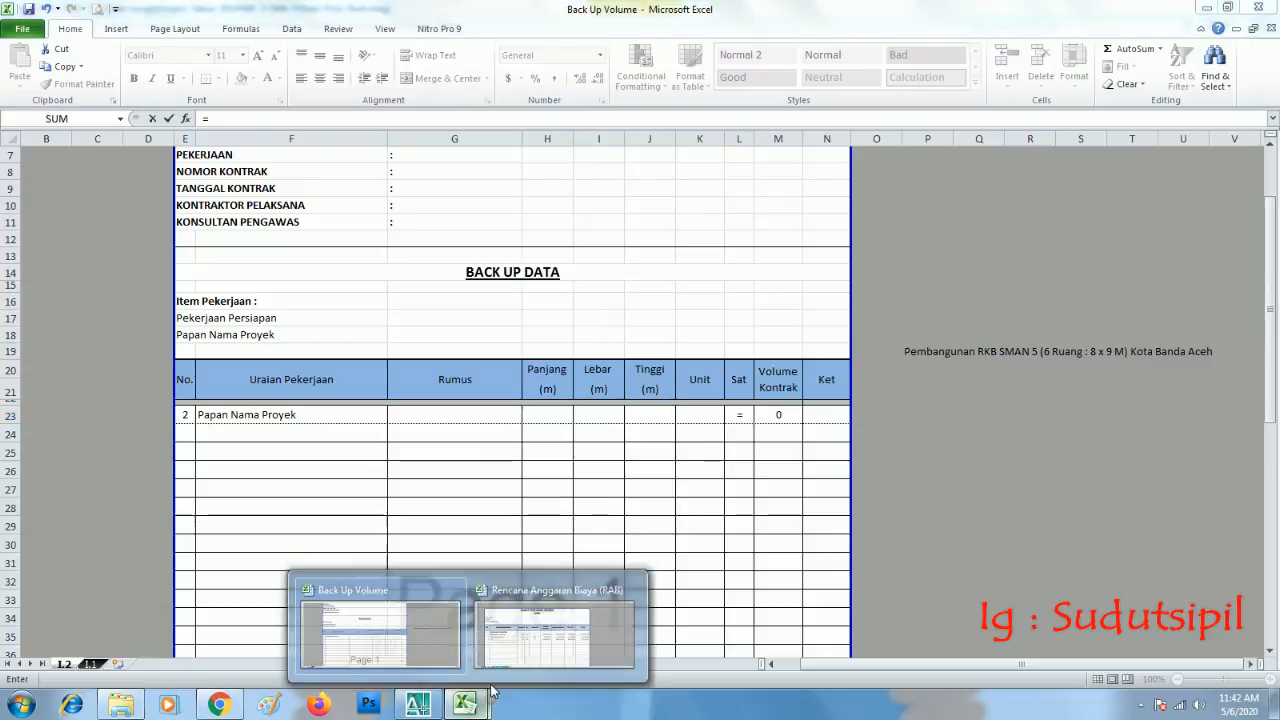
{"action": "left_click", "coordinate": [498, 635]}
{"action": "left_click", "coordinate": [480, 421]}
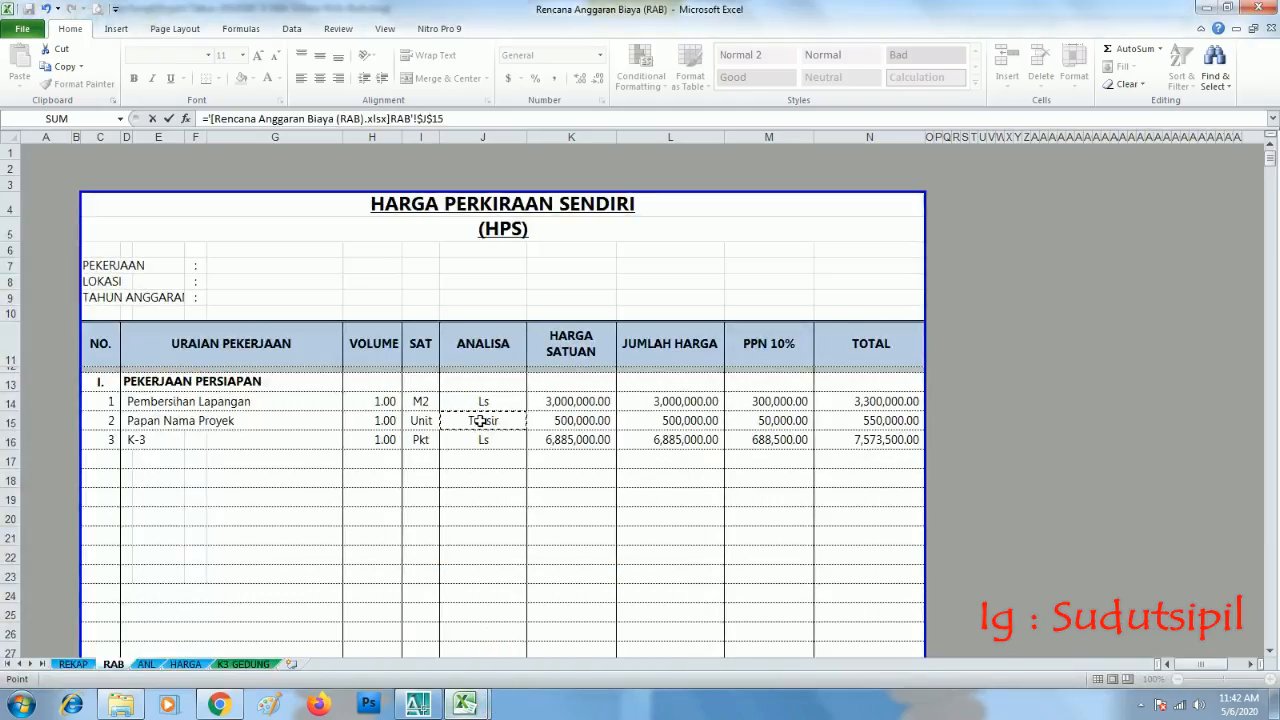
{"action": "key", "text": "Return"}
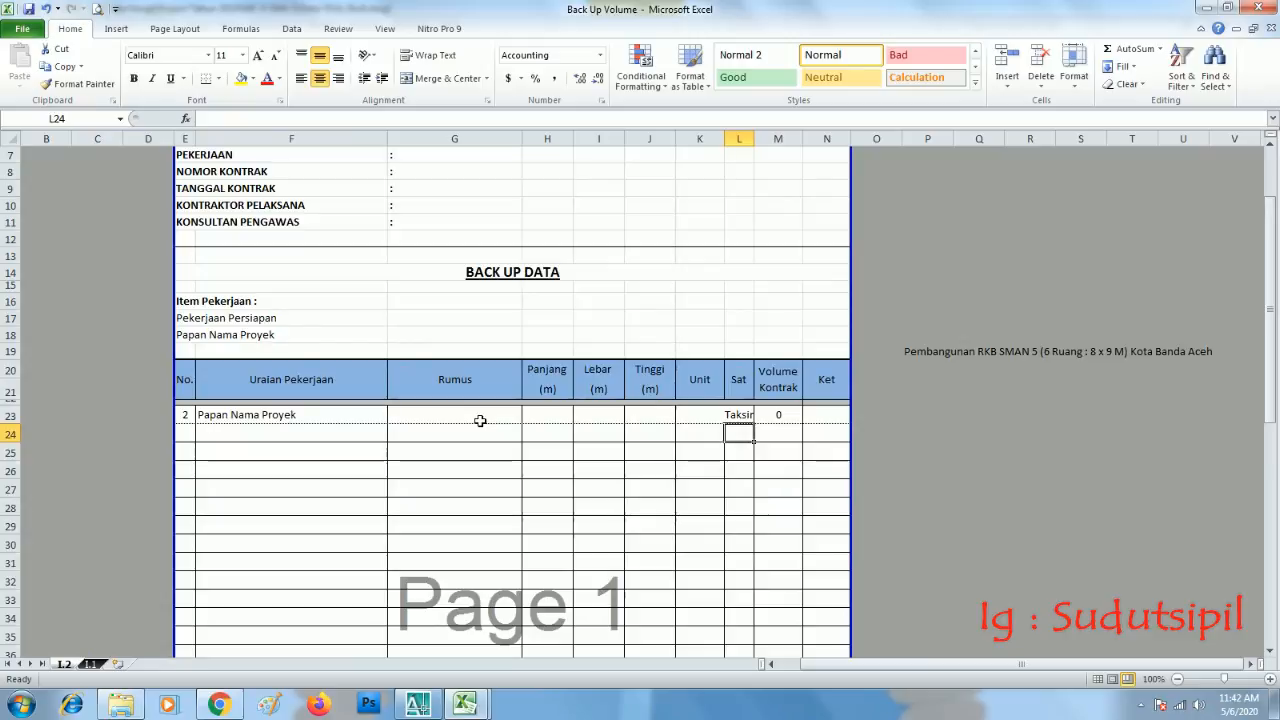
{"action": "key", "text": "Up"}
{"action": "key", "text": "Delete"}
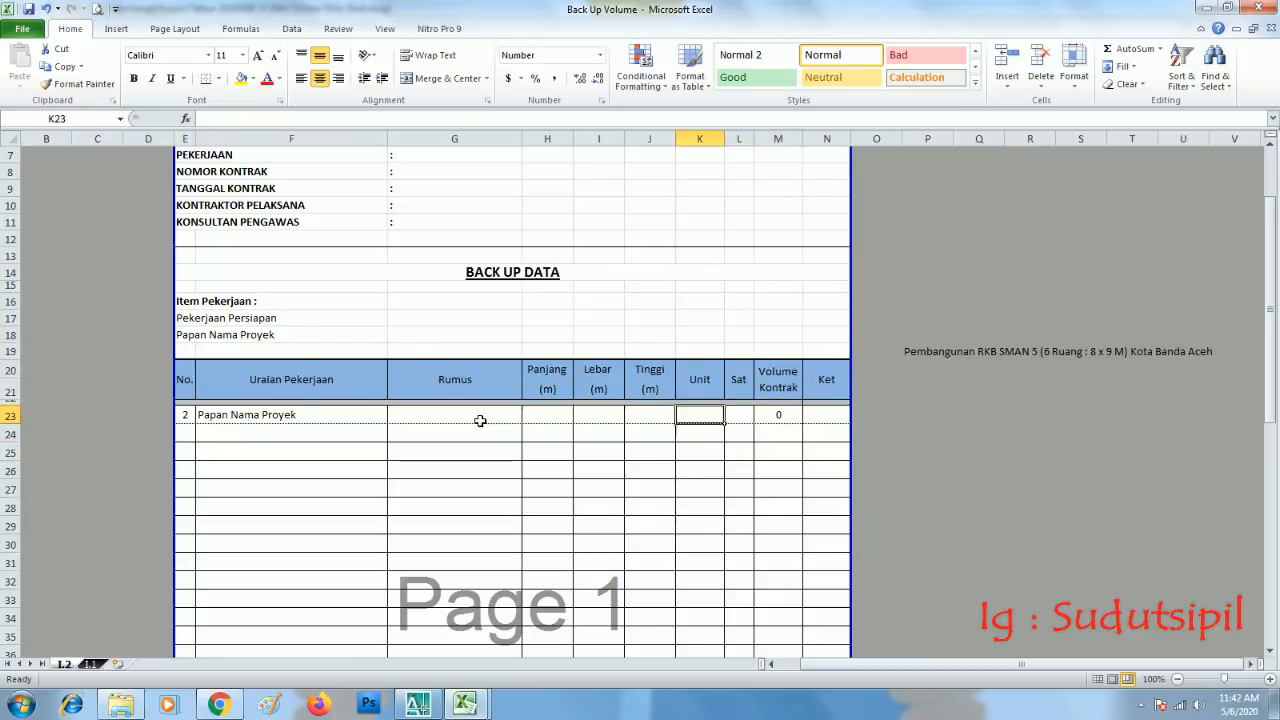
Link the Sat cell of the Papan Nama Proyek row to that item's SAT entry in the RAB workbook
{"action": "type", "text": "="}
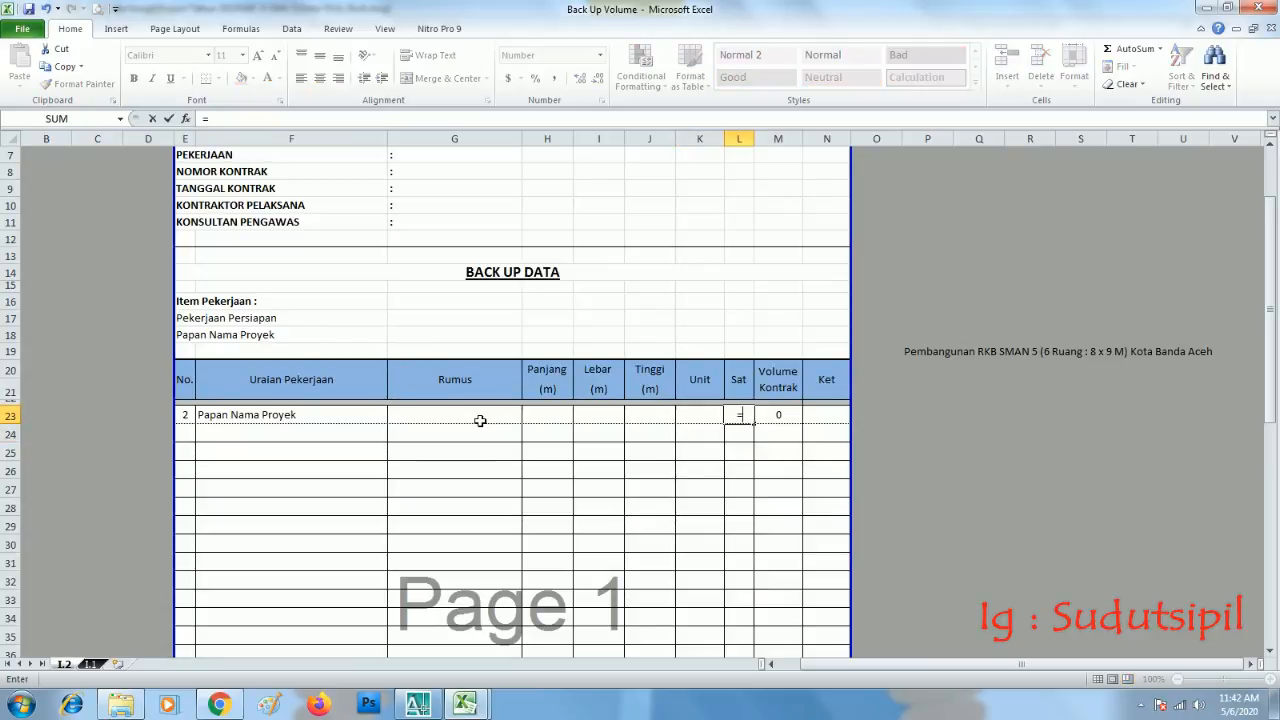
{"action": "mouse_move", "coordinate": [470, 706]}
{"action": "left_click", "coordinate": [557, 623]}
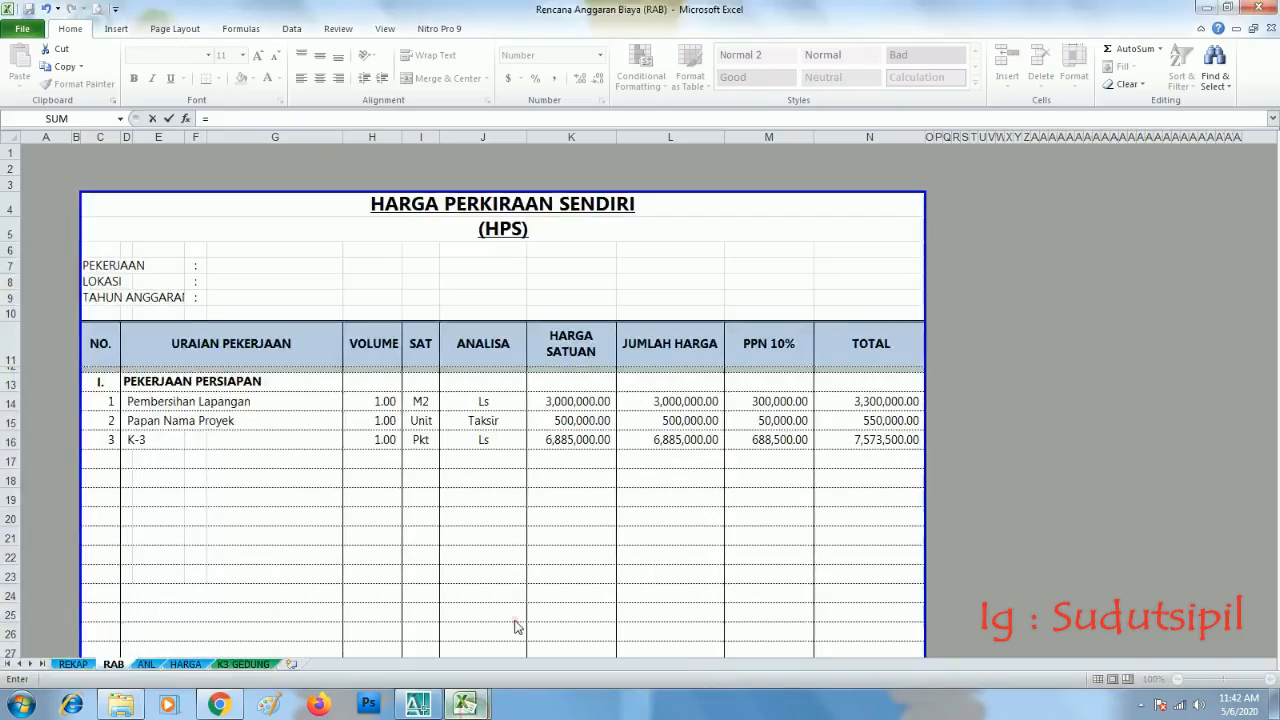
{"action": "left_click", "coordinate": [421, 420]}
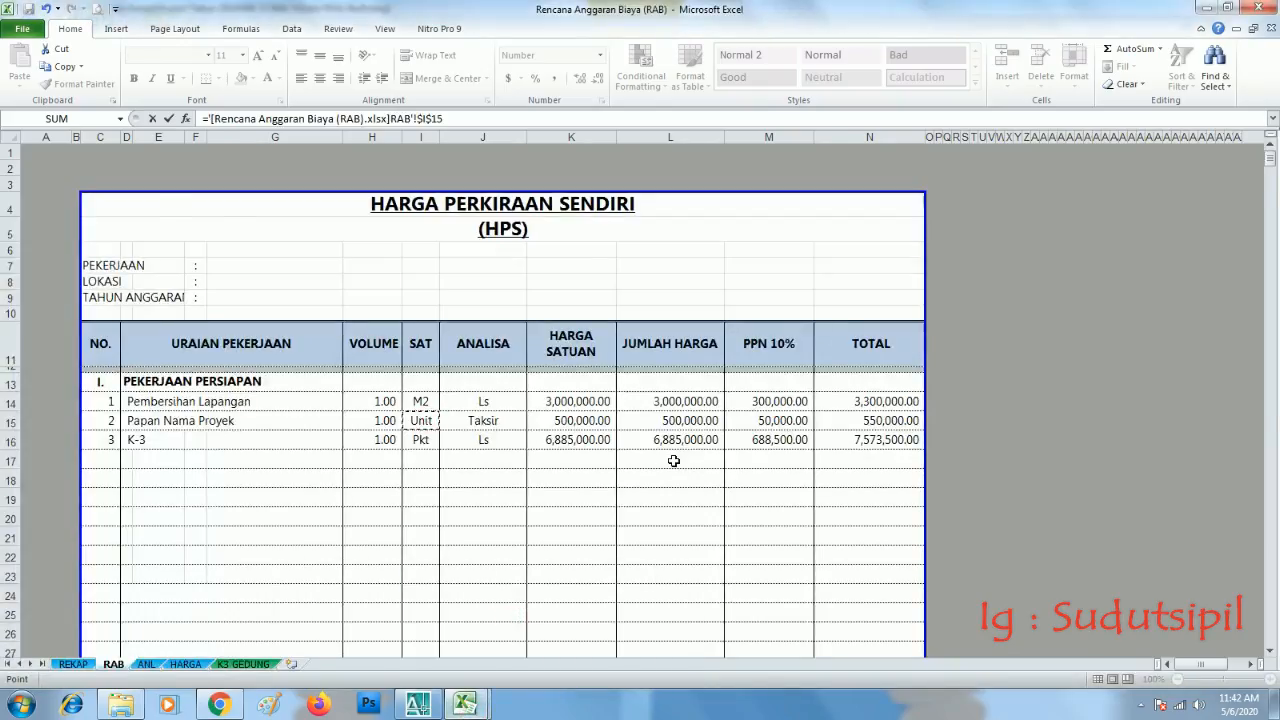
{"action": "key", "text": "Return"}
Replace the Volume Kontrak formula in the Papan Nama Proyek row with the value 1
{"action": "key", "text": "Up"}
{"action": "key", "text": "Right"}
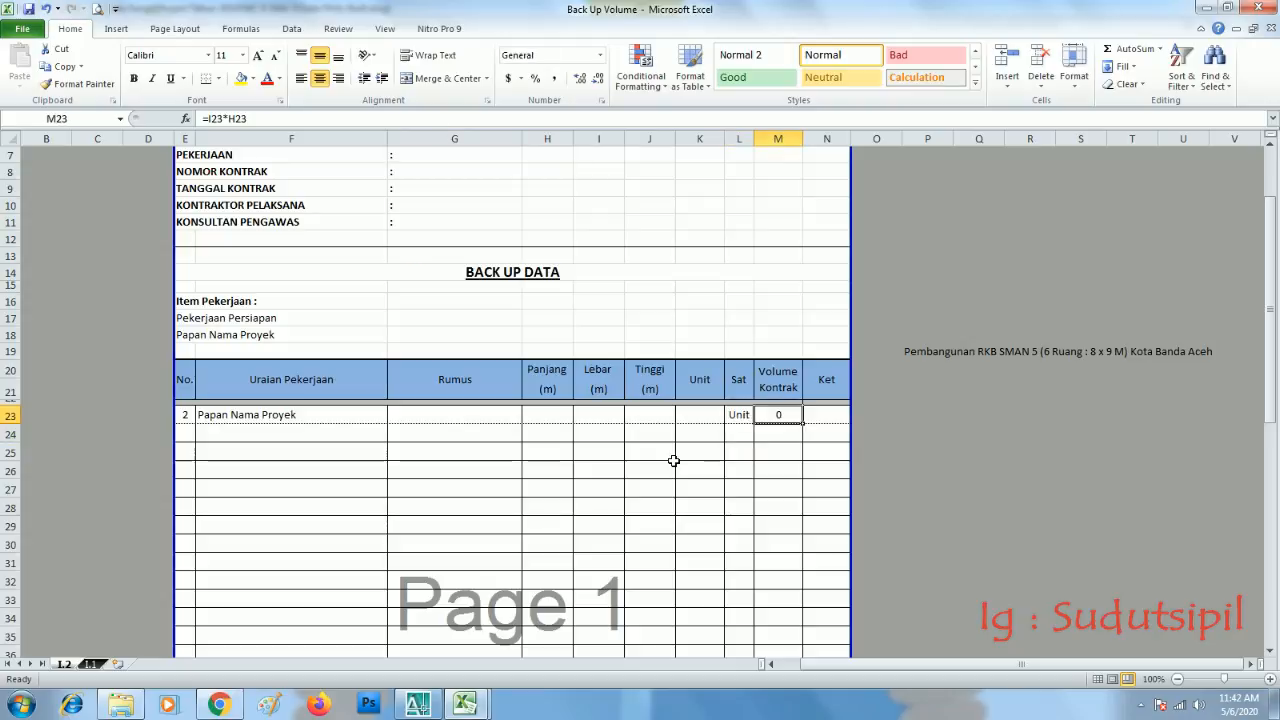
{"action": "type", "text": "1"}
{"action": "key", "text": "Return"}
{"action": "key", "text": "Up"}
{"action": "key", "text": "Left"}
{"action": "key", "text": "Left"}
{"action": "key", "text": "Left"}
{"action": "key", "text": "Left"}
{"action": "key", "text": "Left"}
{"action": "key", "text": "Left"}
{"action": "key", "text": "Left"}
{"action": "key", "text": "Left"}
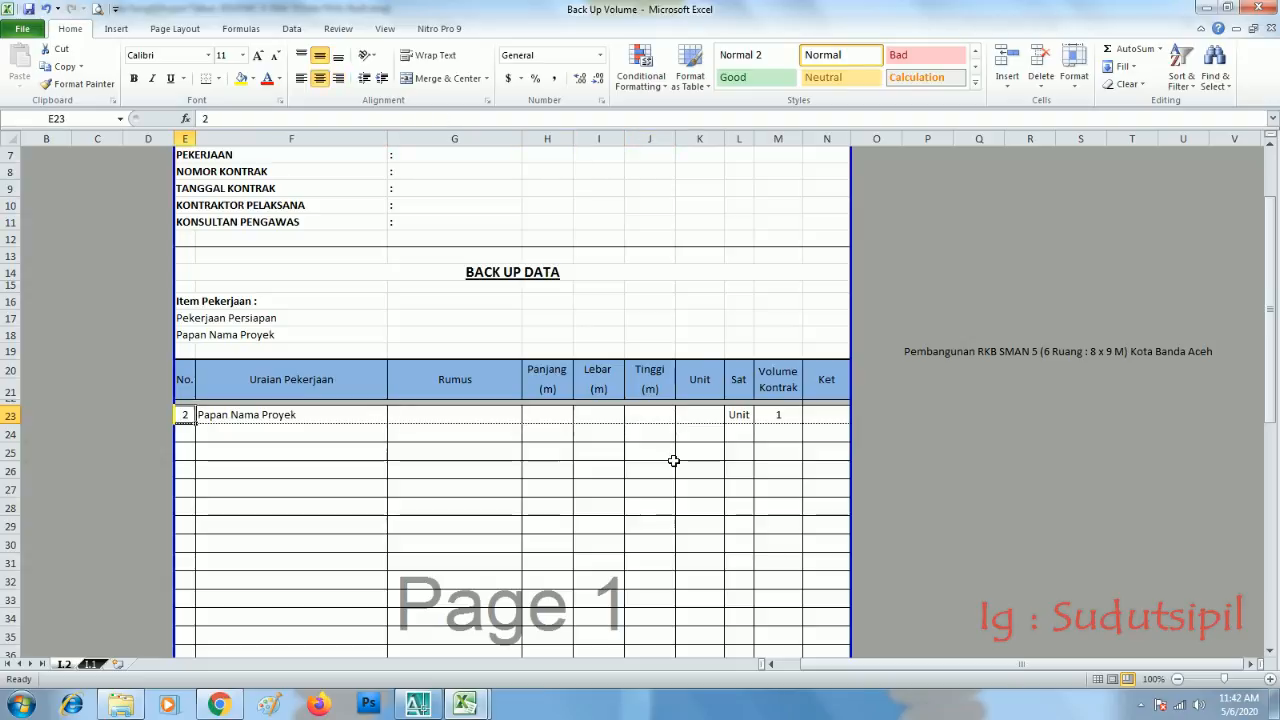
Review the I.2 sheet from its header to the Catatan note below the table
{"action": "scroll", "coordinate": [674, 460], "scroll_direction": "down", "scroll_amount": 3}
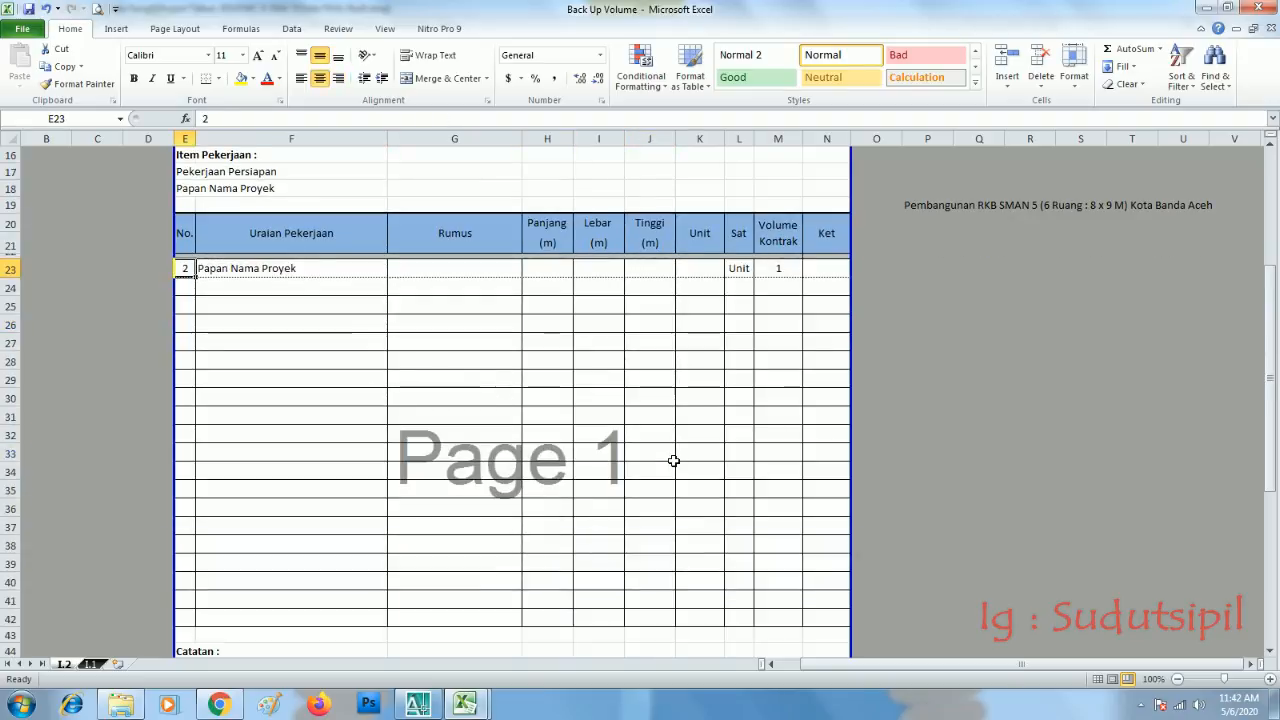
{"action": "scroll", "coordinate": [543, 466], "scroll_direction": "down", "scroll_amount": 2}
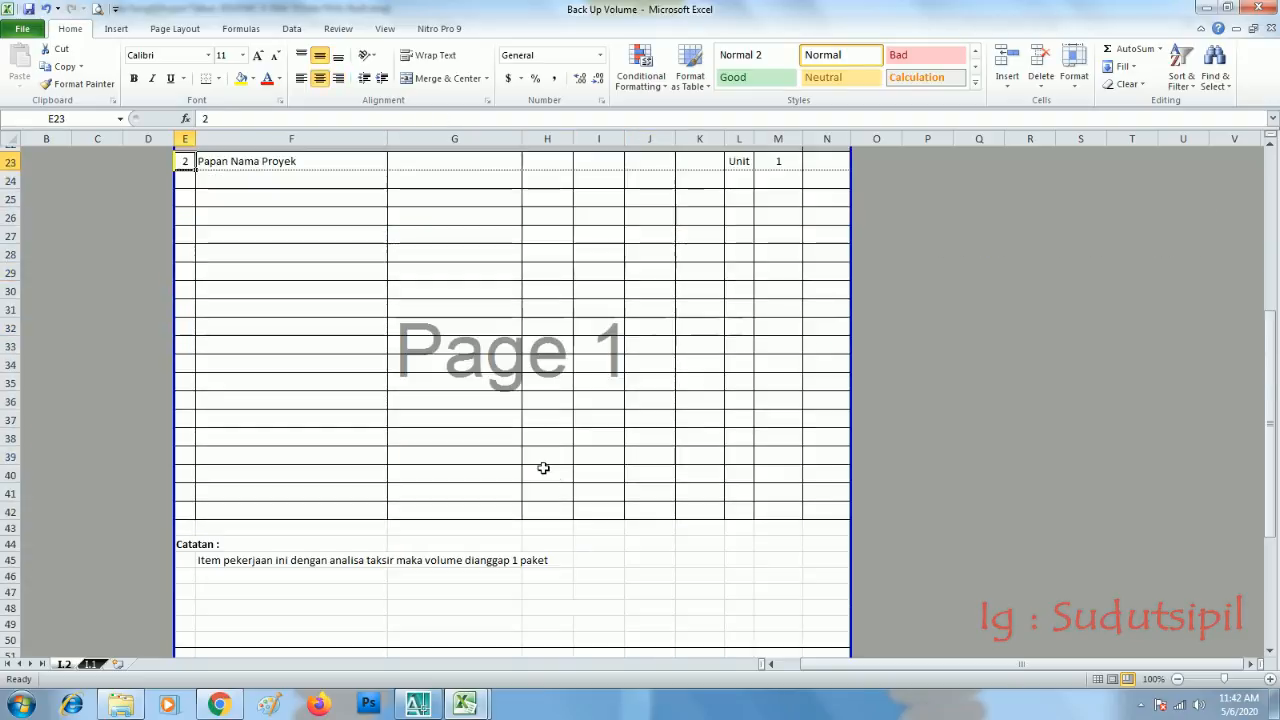
{"action": "scroll", "coordinate": [543, 466], "scroll_direction": "down", "scroll_amount": 2}
{"action": "scroll", "coordinate": [543, 466], "scroll_direction": "up", "scroll_amount": 6}
{"action": "scroll", "coordinate": [543, 467], "scroll_direction": "up", "scroll_amount": 3}
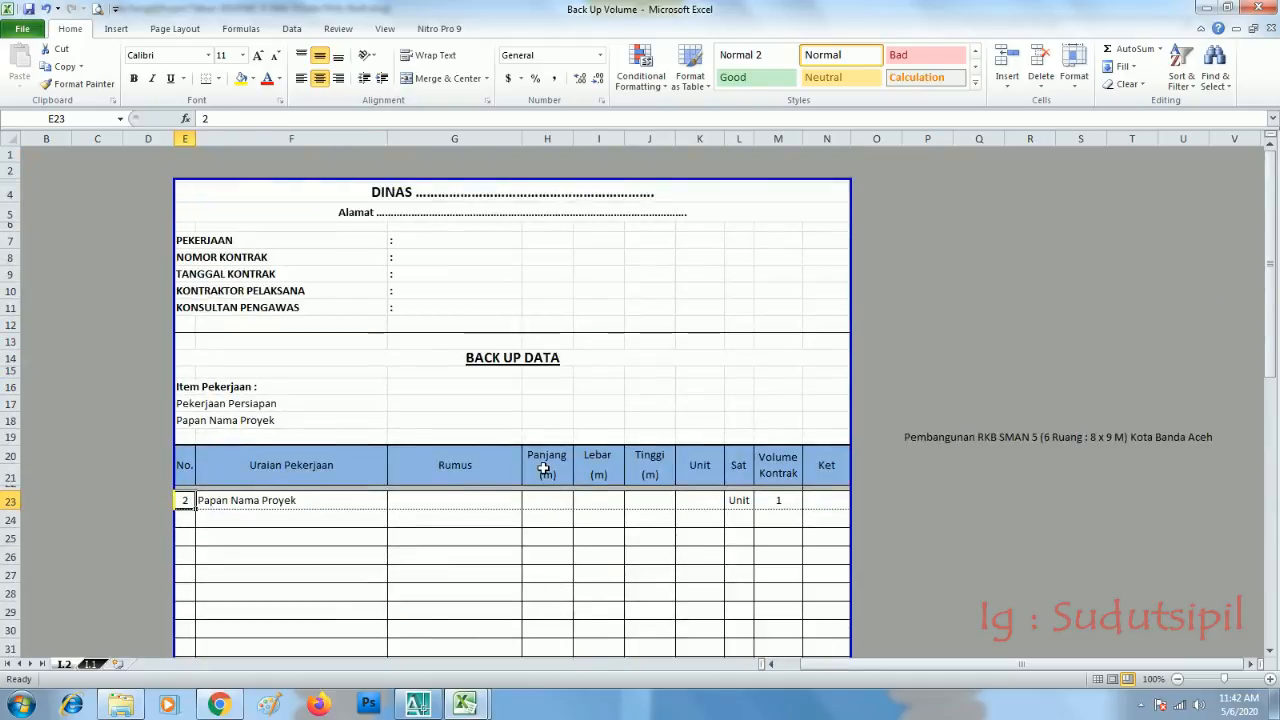
{"action": "left_click", "coordinate": [529, 532]}
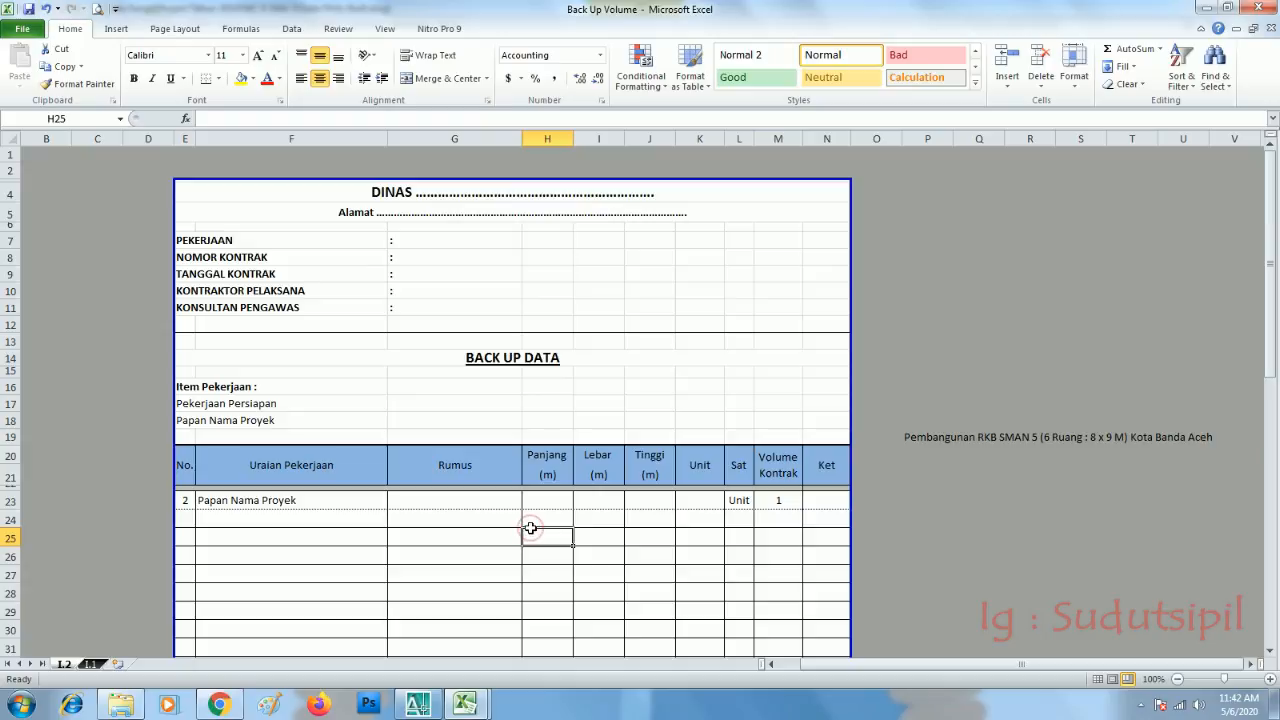
{"action": "scroll", "coordinate": [521, 502], "scroll_direction": "down", "scroll_amount": 3}
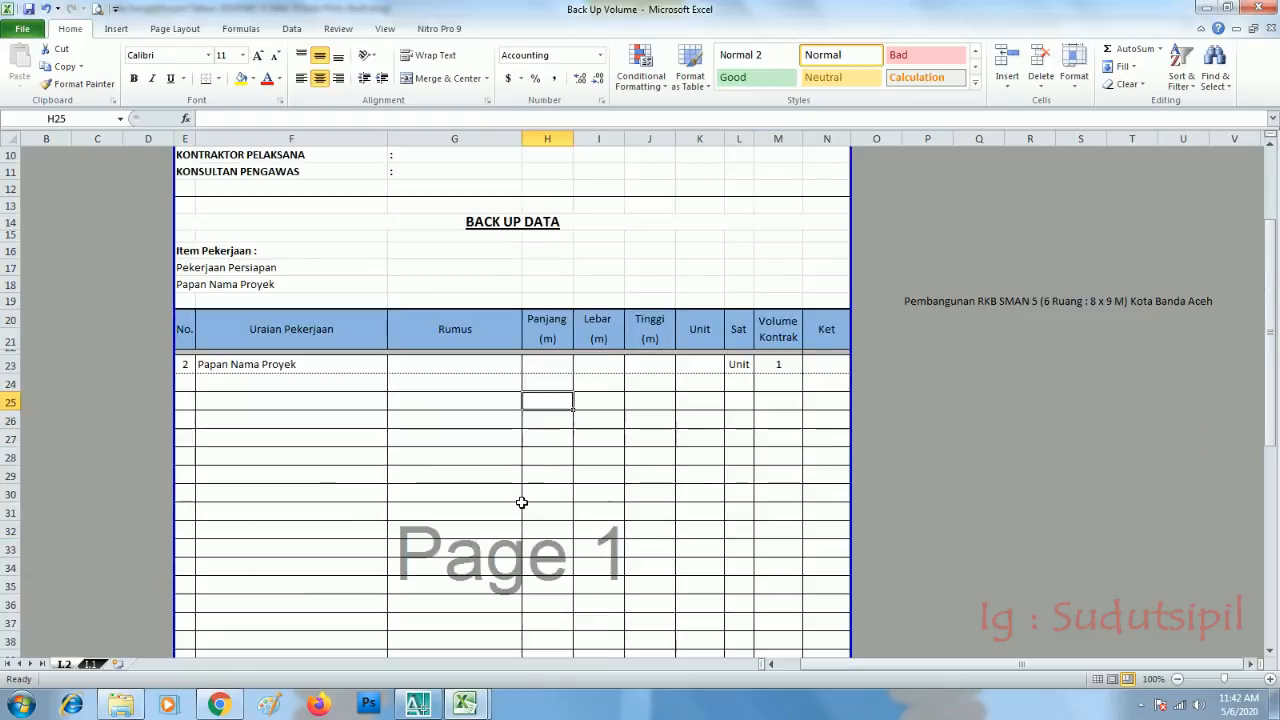
{"action": "scroll", "coordinate": [521, 502], "scroll_direction": "up", "scroll_amount": 1}
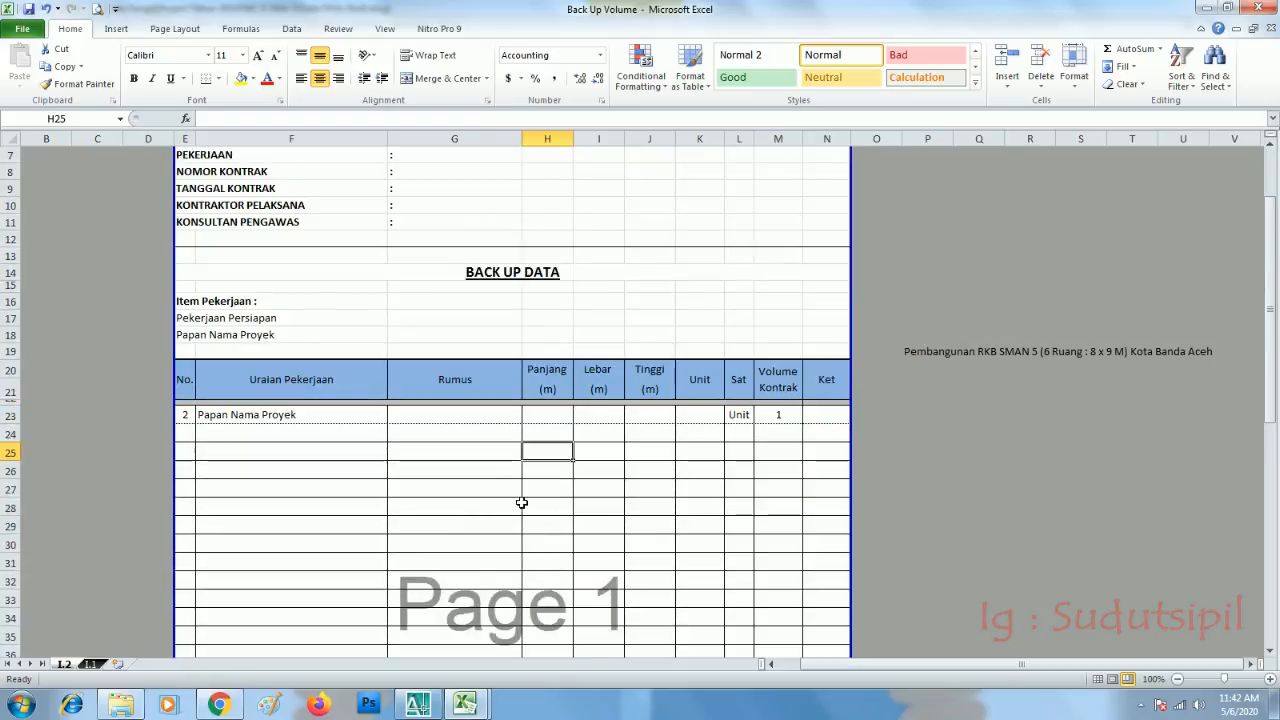
{"action": "scroll", "coordinate": [442, 501], "scroll_direction": "down", "scroll_amount": 5}
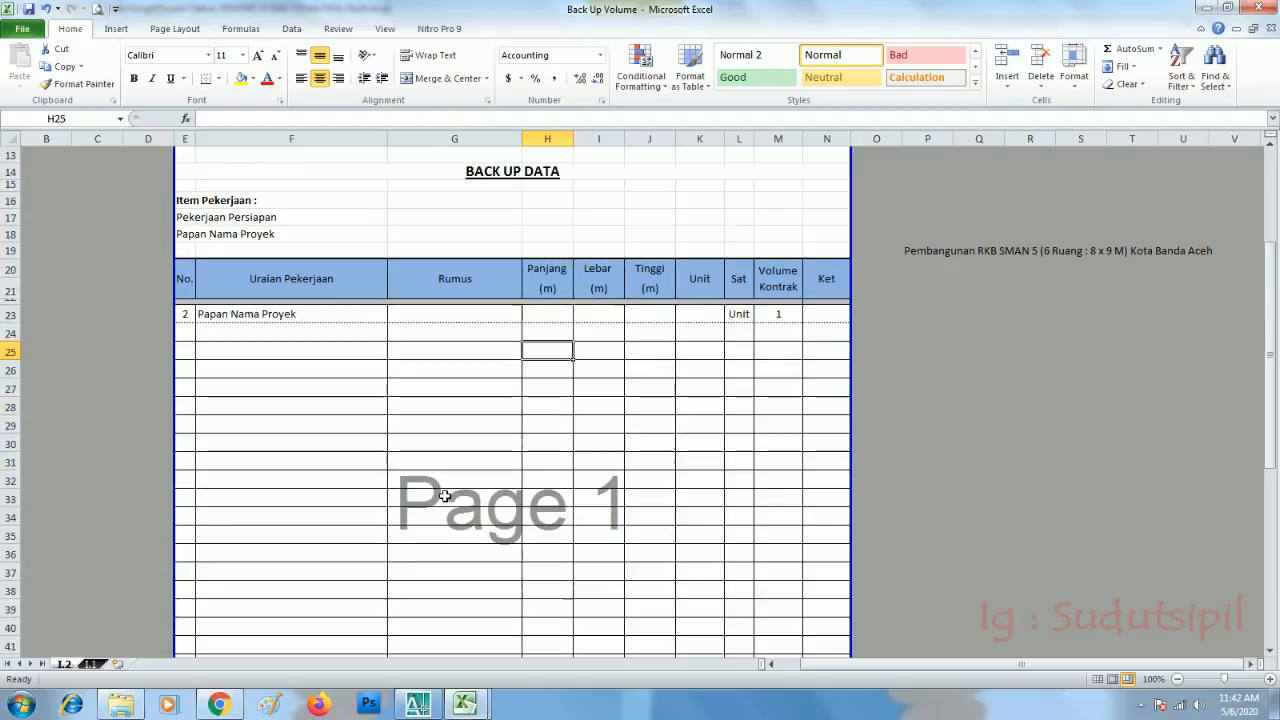
{"action": "scroll", "coordinate": [445, 496], "scroll_direction": "up", "scroll_amount": 2}
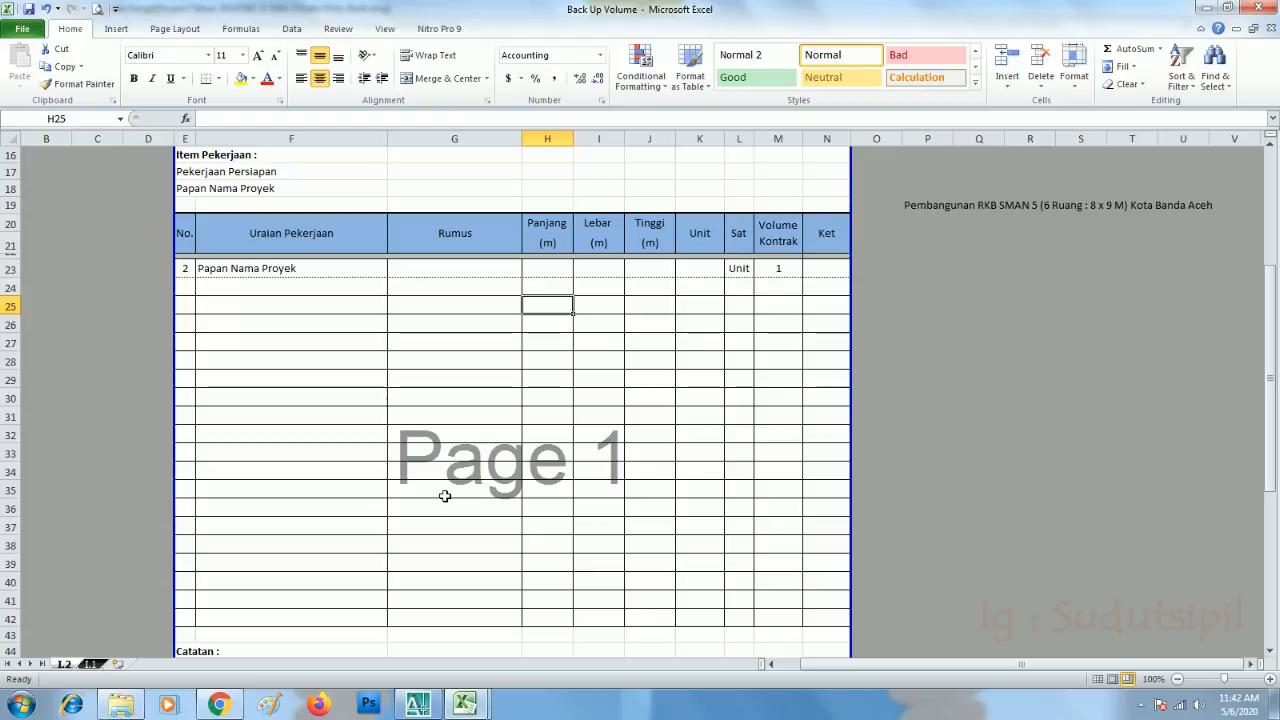
{"action": "scroll", "coordinate": [445, 496], "scroll_direction": "up", "scroll_amount": 3}
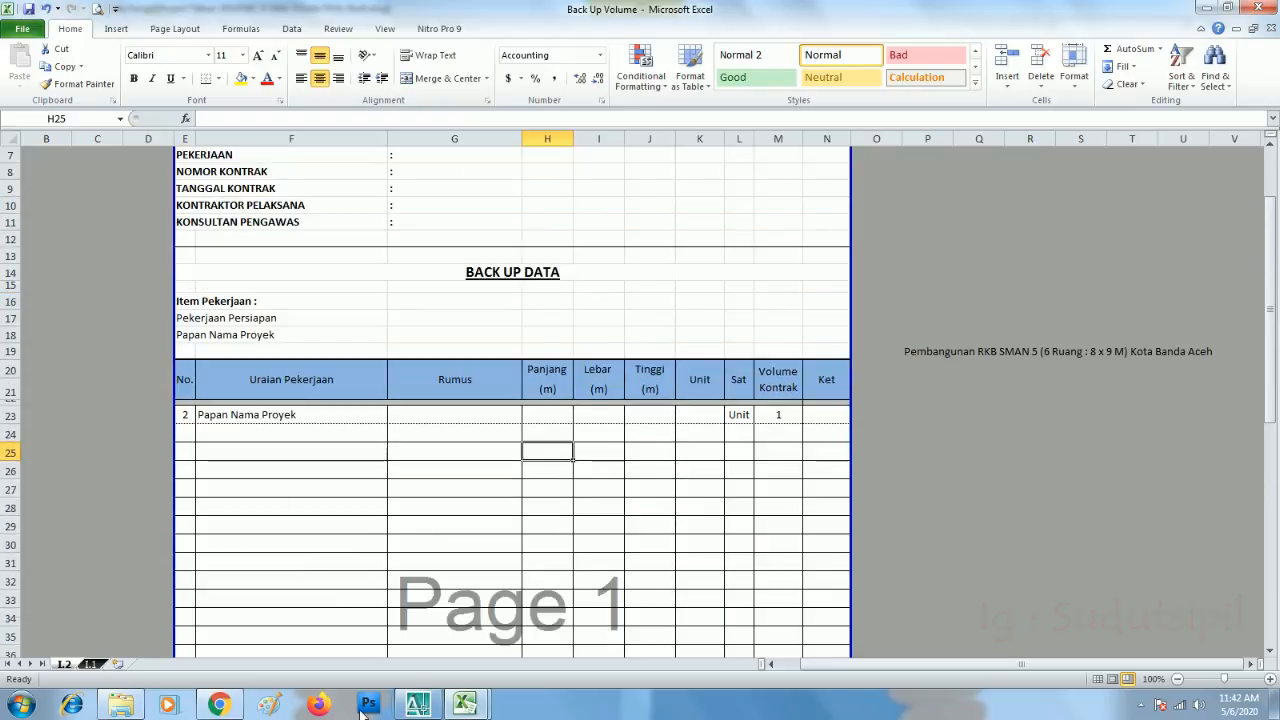
Check the RAB workbook for the PEKERJAAN PERSIAPAN item that follows Papan Nama Proyek, returning to Back Up Volume
{"action": "mouse_move", "coordinate": [464, 705]}
{"action": "left_click", "coordinate": [557, 600]}
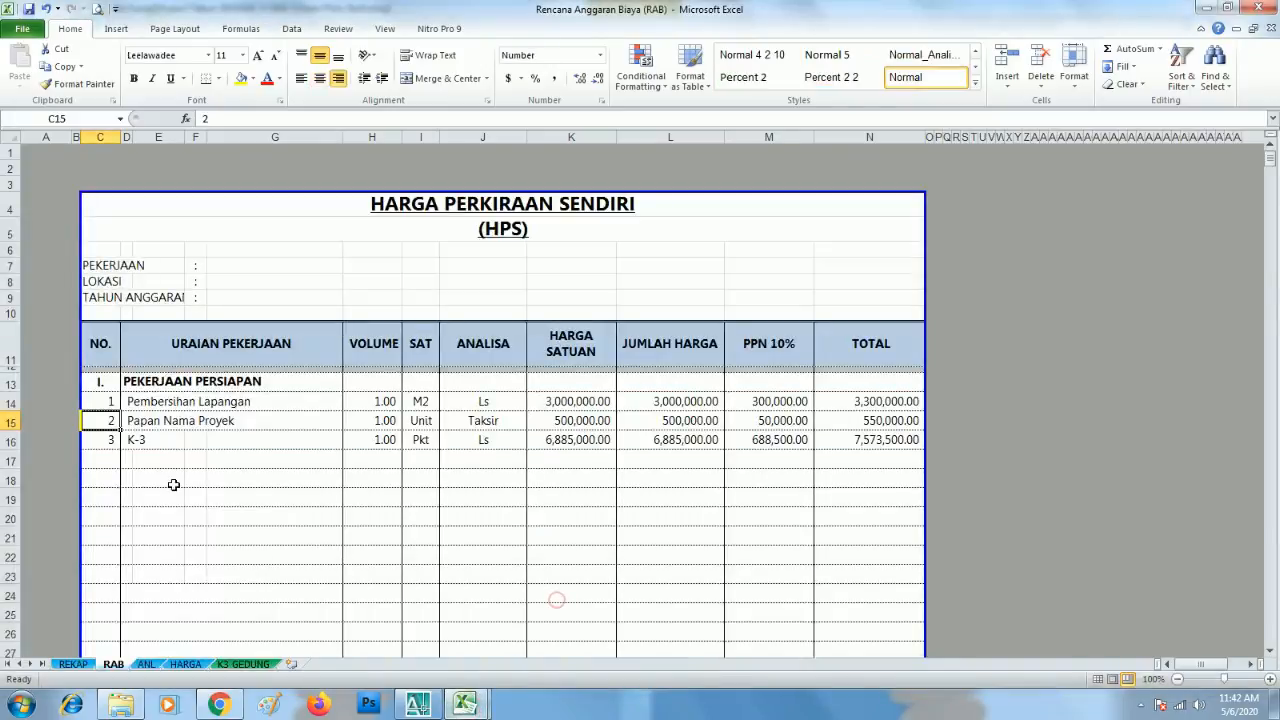
{"action": "left_click", "coordinate": [352, 636]}
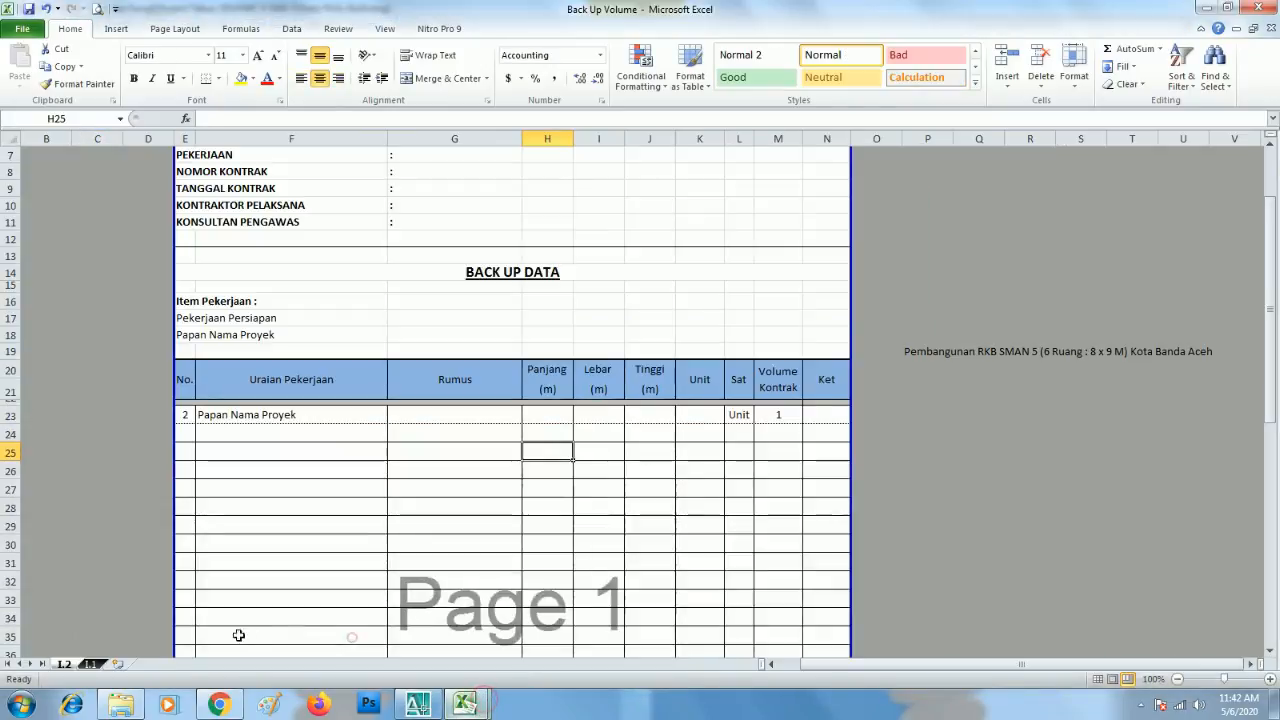
Duplicate the I.1 sheet within the Back Up Volume workbook, placing the copy before I.1
{"action": "right_click", "coordinate": [90, 664]}
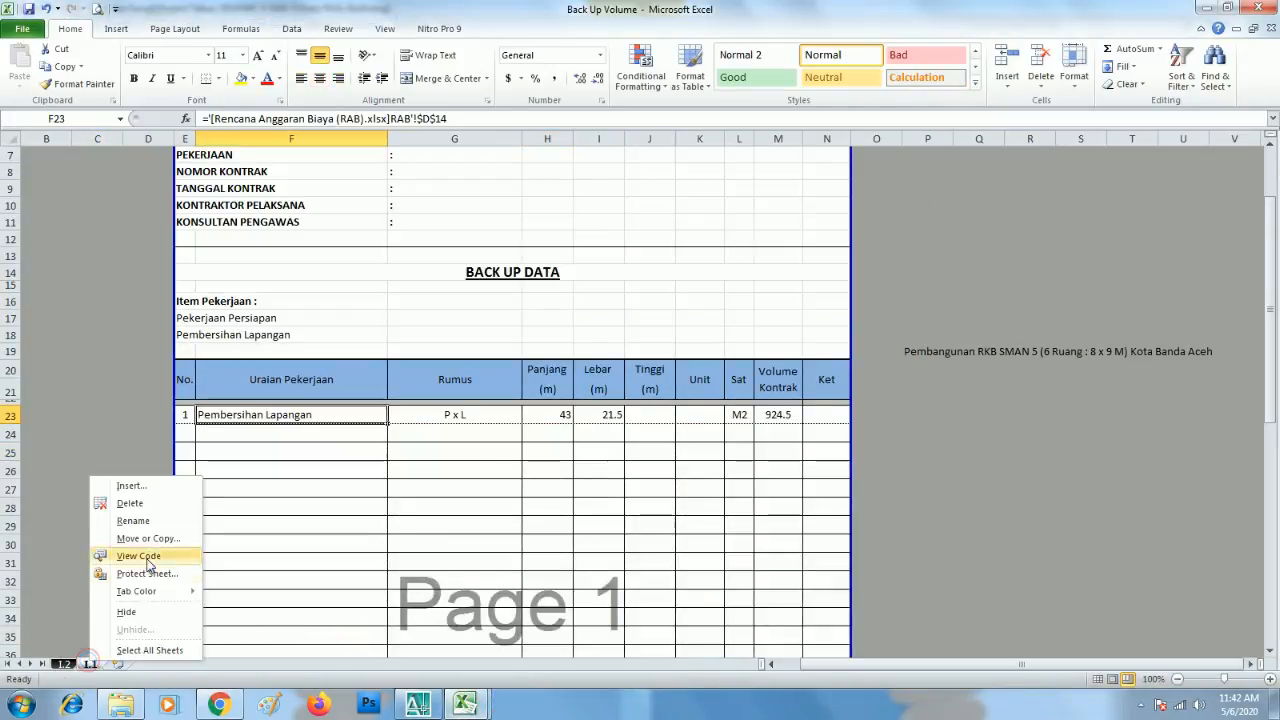
{"action": "left_click", "coordinate": [150, 538]}
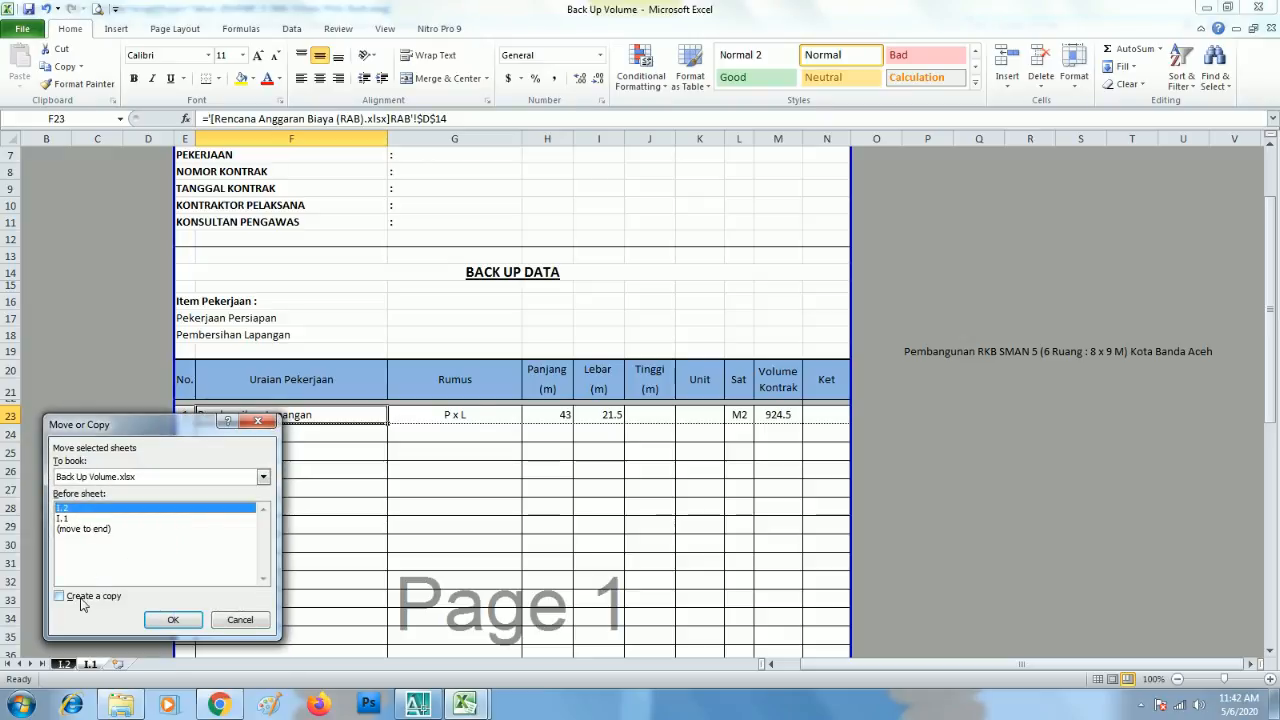
{"action": "left_click", "coordinate": [66, 518]}
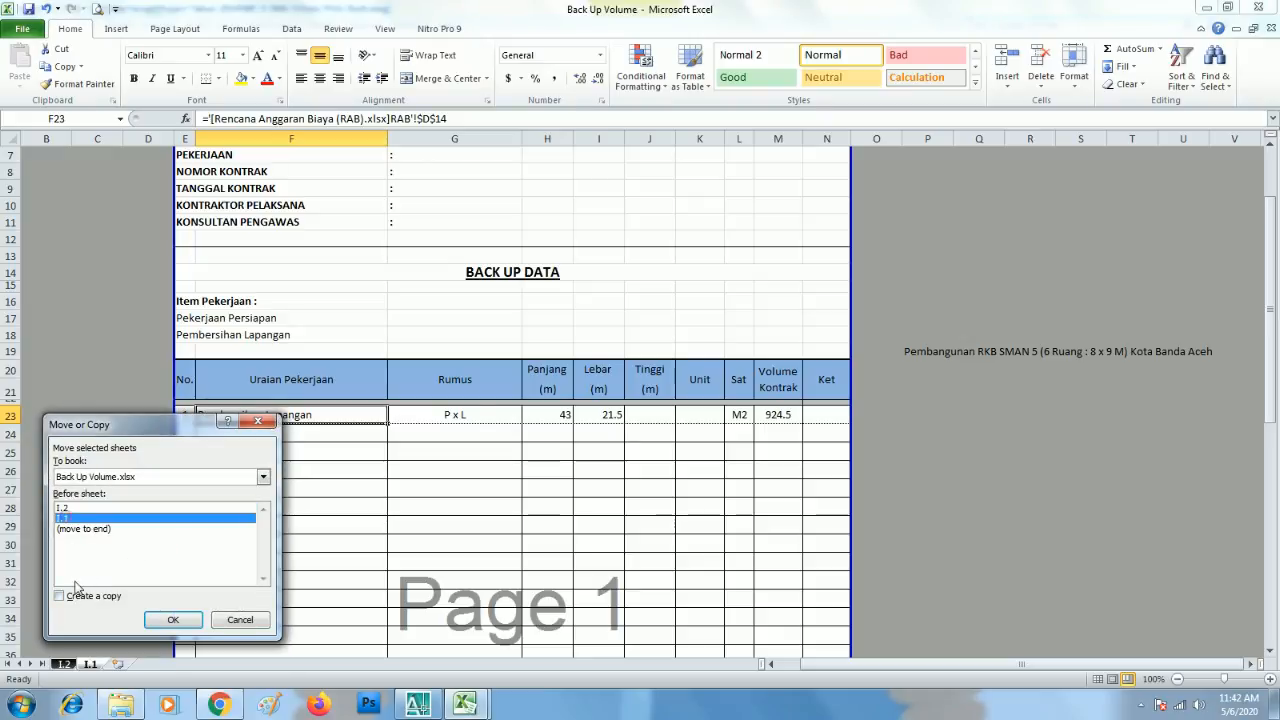
{"action": "left_click", "coordinate": [174, 619]}
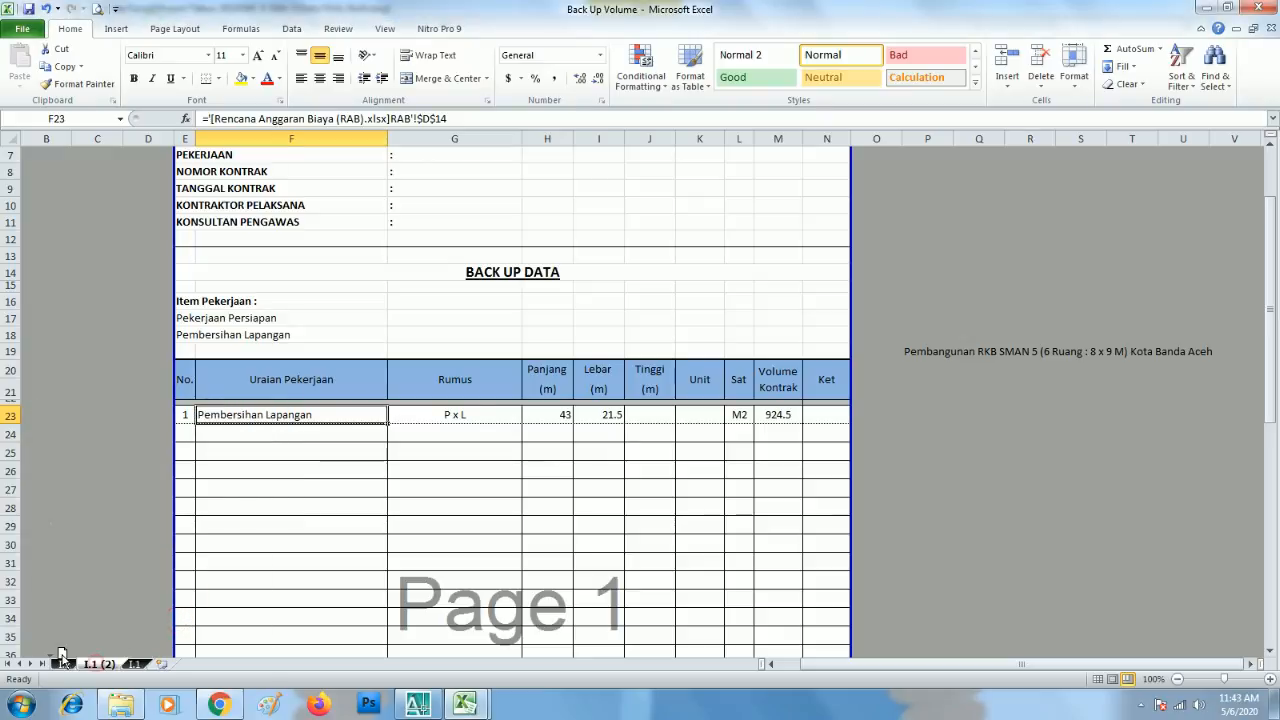
Move the copied sheet ahead of I.2 and rename it I.3
{"action": "right_click", "coordinate": [66, 664]}
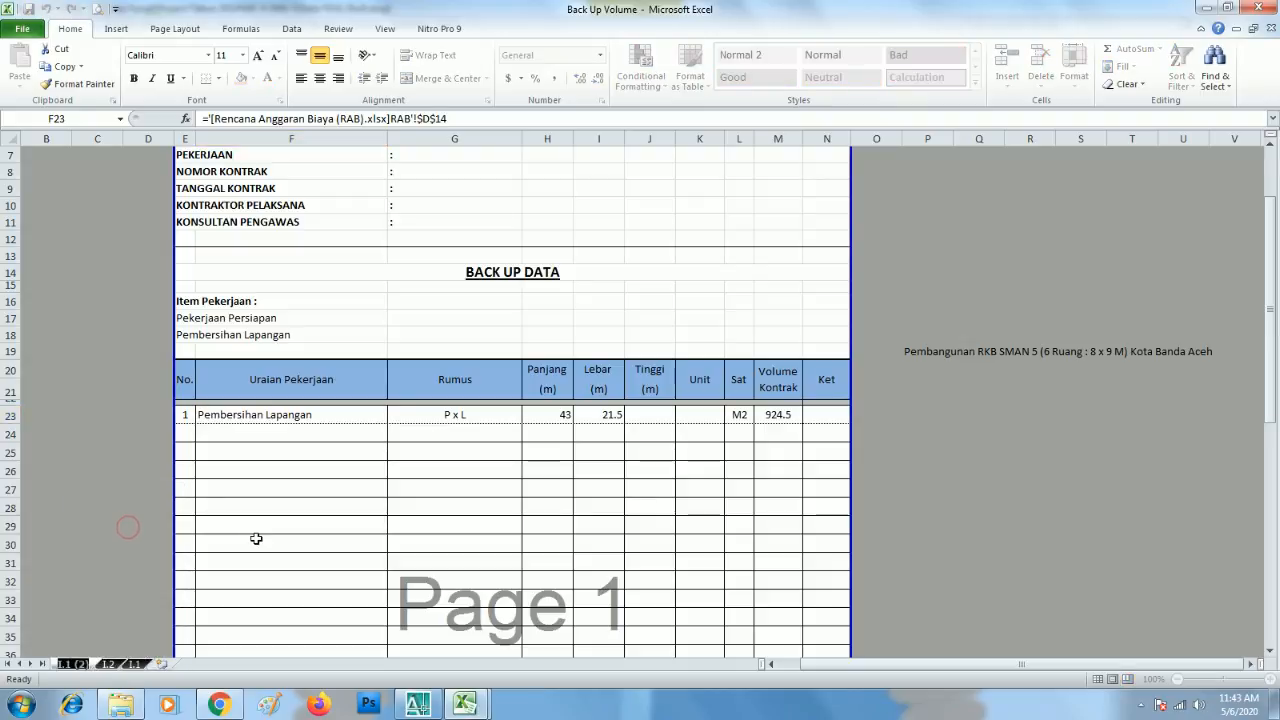
{"action": "key", "text": "Right"}
{"action": "key", "text": "BackSpace"}
{"action": "key", "text": "BackSpace"}
{"action": "key", "text": "BackSpace"}
{"action": "key", "text": "BackSpace"}
{"action": "key", "text": "BackSpace"}
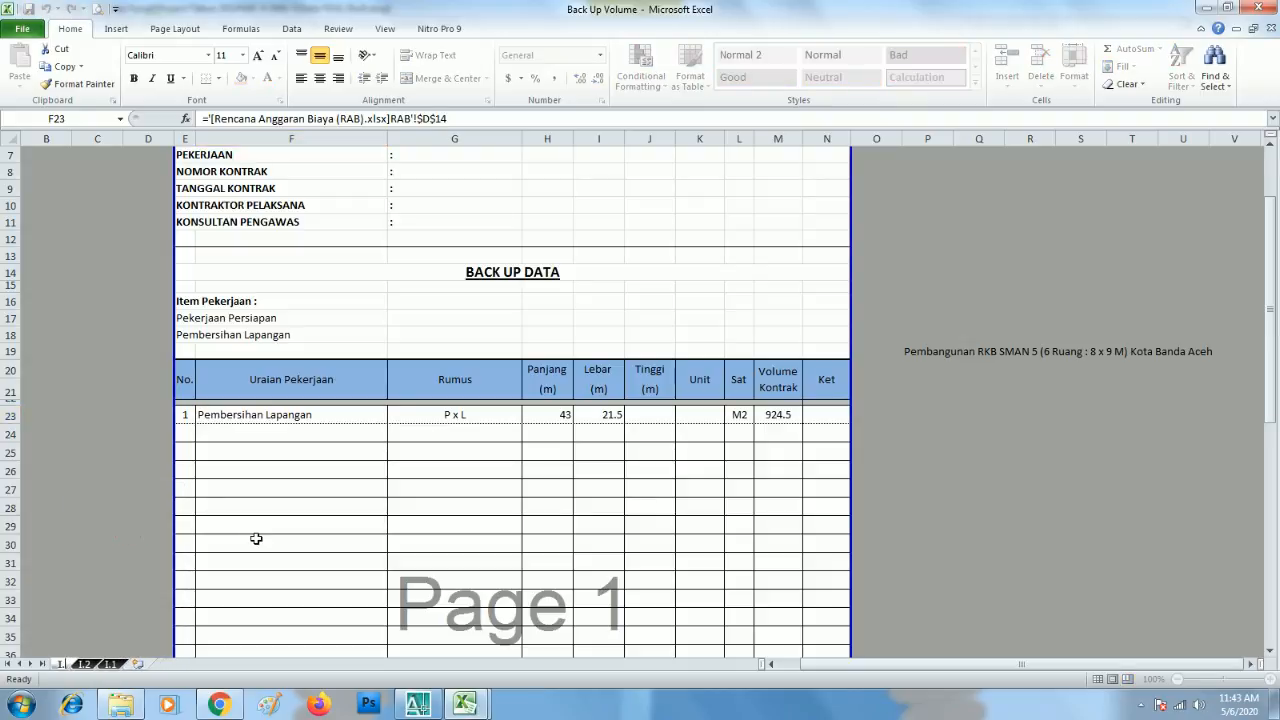
{"action": "type", "text": "3"}
{"action": "key", "text": "Return"}
{"action": "left_click", "coordinate": [403, 488]}
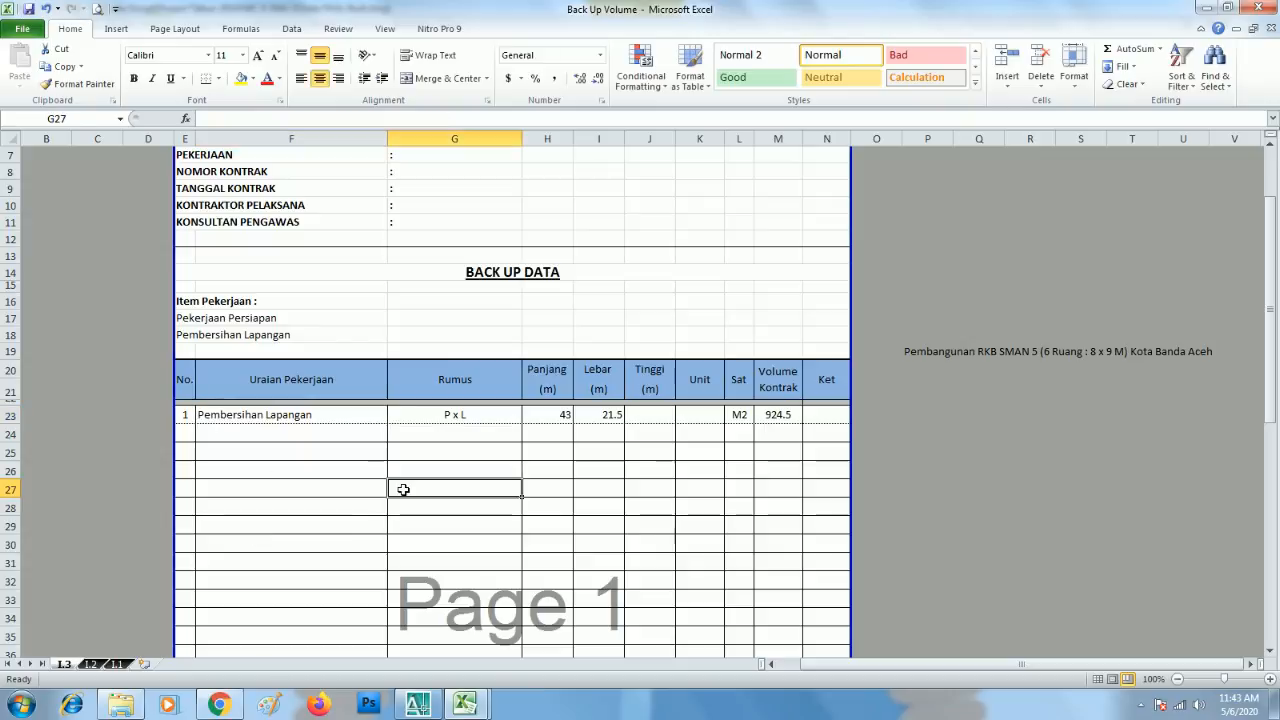
Replace the item name below Pekerjaan Persiapan in the I.3 sheet's Item Pekerjaan heading with K-3
{"action": "scroll", "coordinate": [403, 488], "scroll_direction": "up", "scroll_amount": 2}
{"action": "left_click", "coordinate": [185, 420]}
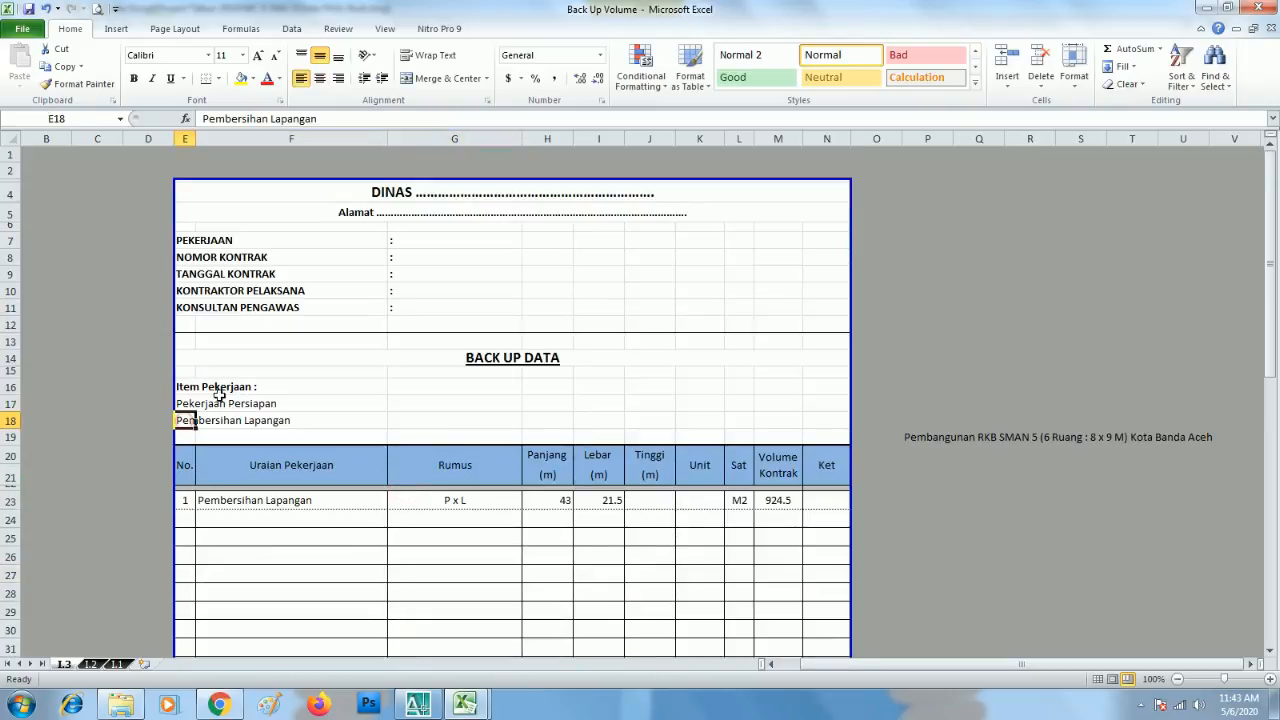
{"action": "type", "text": "K-3"}
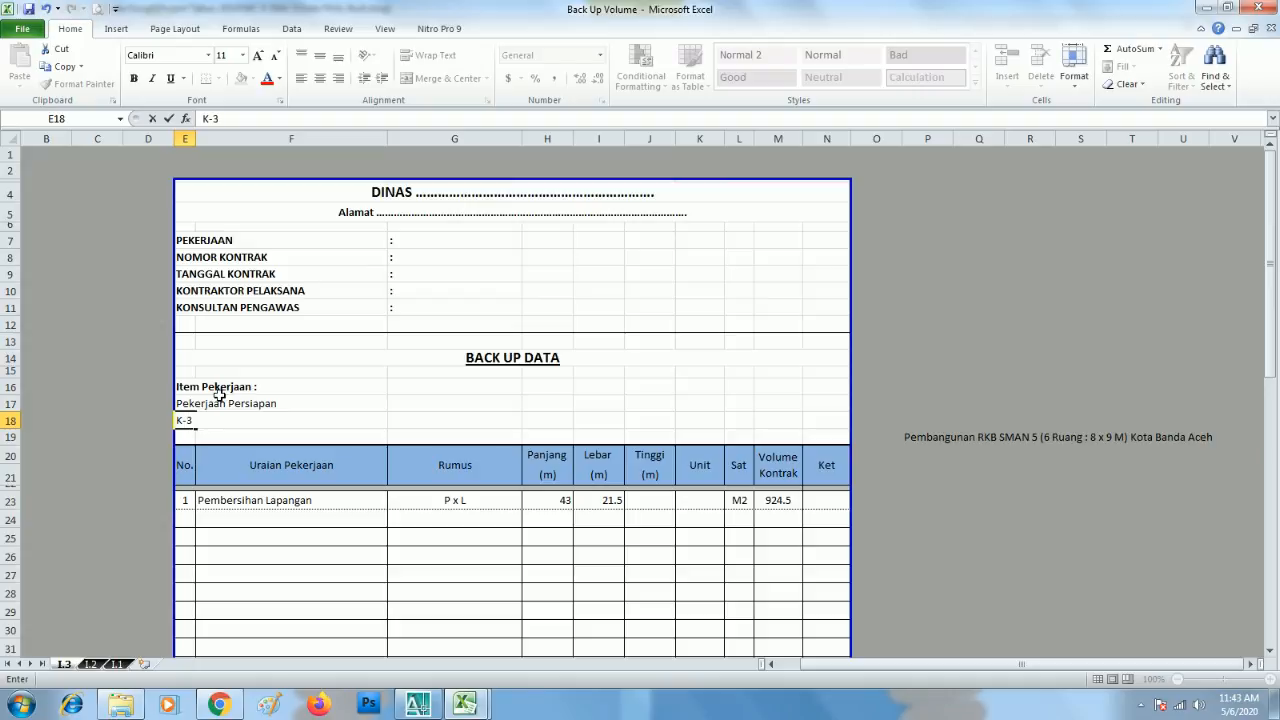
{"action": "key", "text": "Return"}
Set the first table row's No. to 3 and its Uraian Pekerjaan to K-3
{"action": "scroll", "coordinate": [220, 395], "scroll_direction": "down", "scroll_amount": 3}
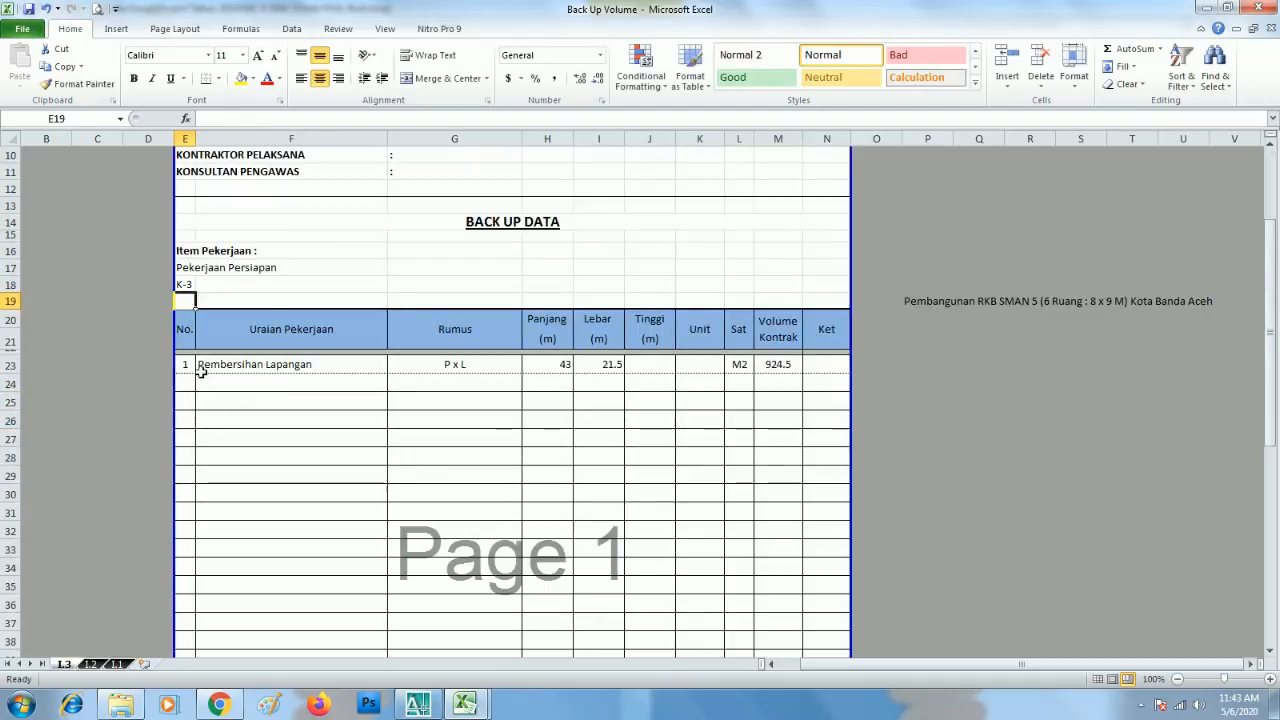
{"action": "left_click", "coordinate": [200, 366]}
{"action": "key", "text": "Left"}
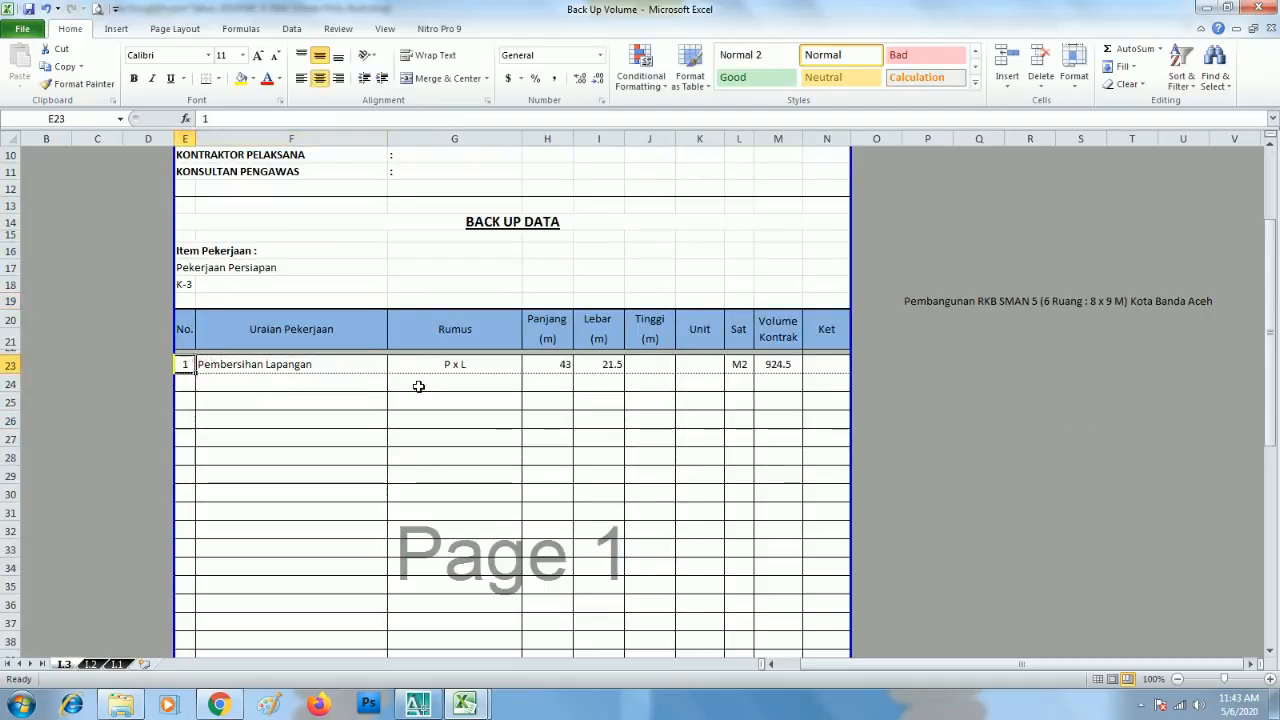
{"action": "type", "text": "3"}
{"action": "key", "text": "Right"}
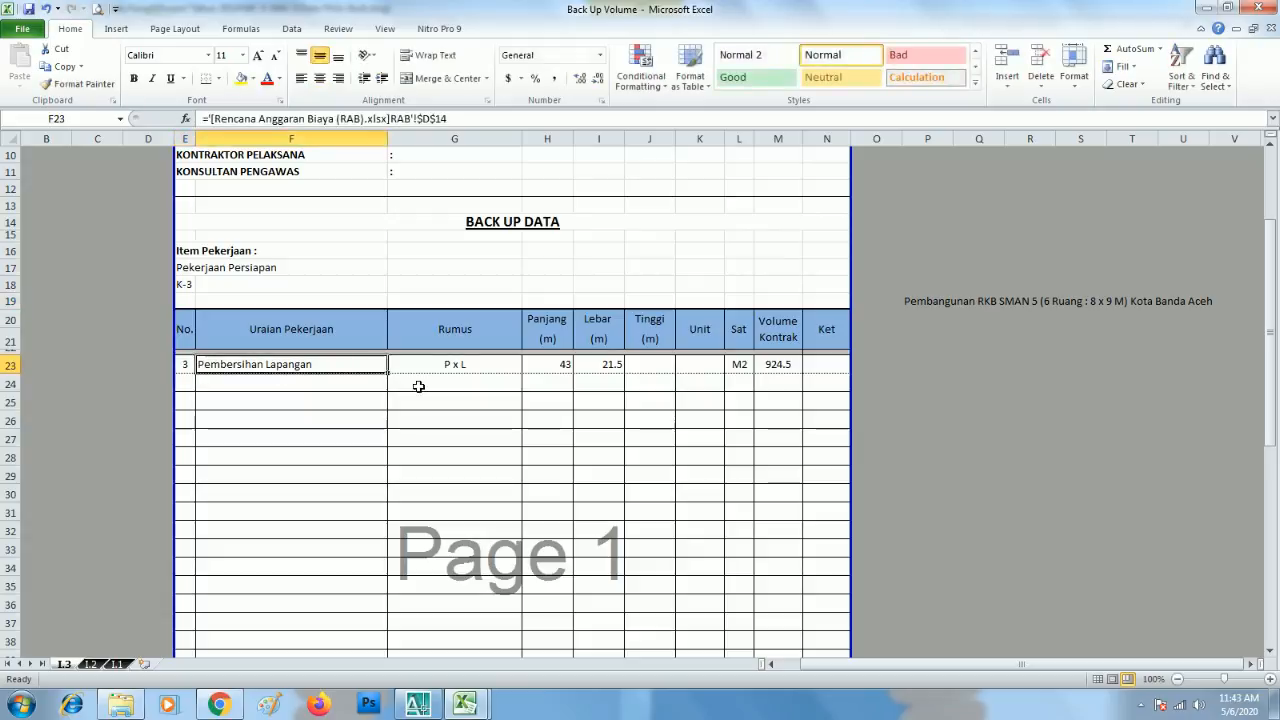
{"action": "type", "text": "K"}
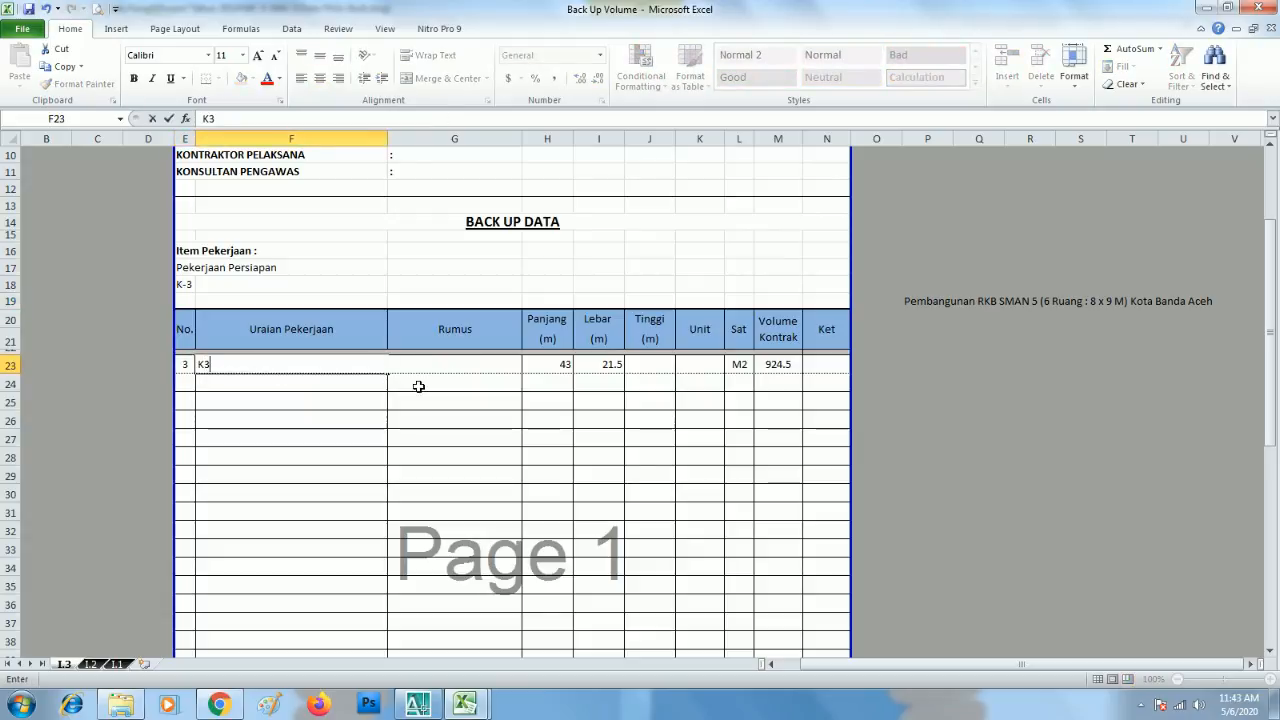
{"action": "type", "text": "-"}
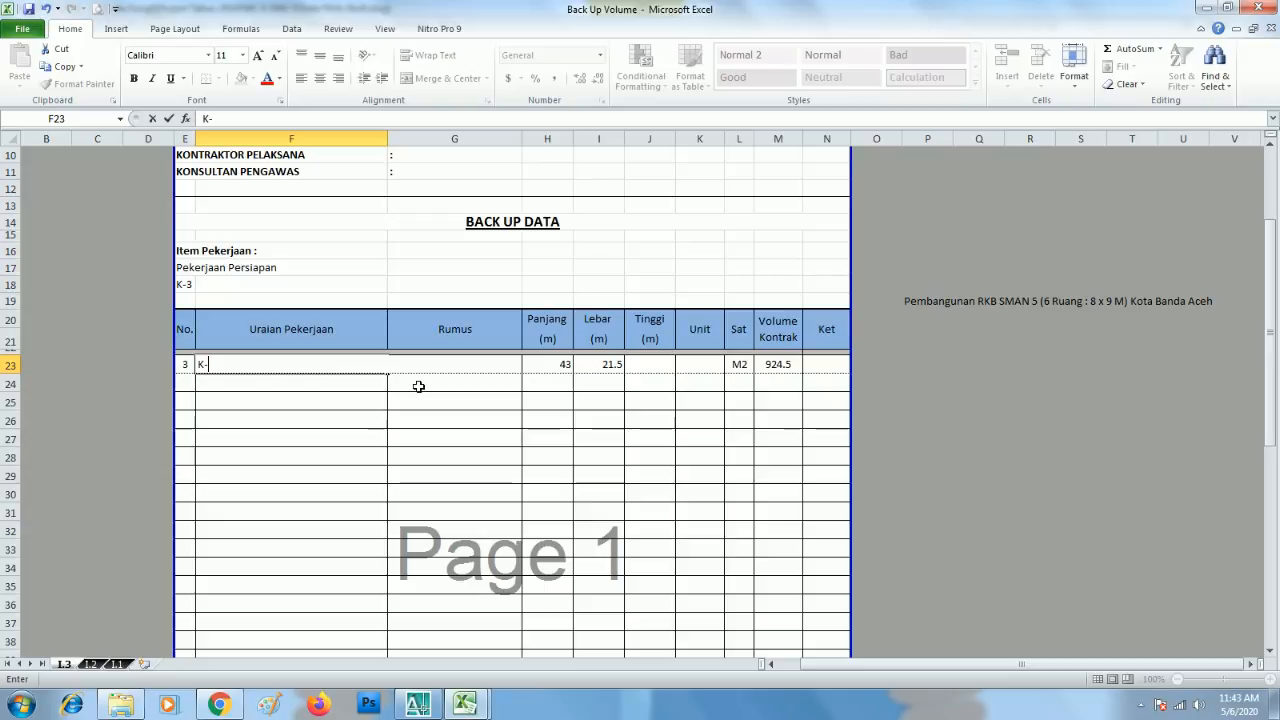
{"action": "type", "text": "3"}
{"action": "key", "text": "Return"}
Clear the Rumus, Panjang and Lebar cells of the K-3 row
{"action": "key", "text": "Right"}
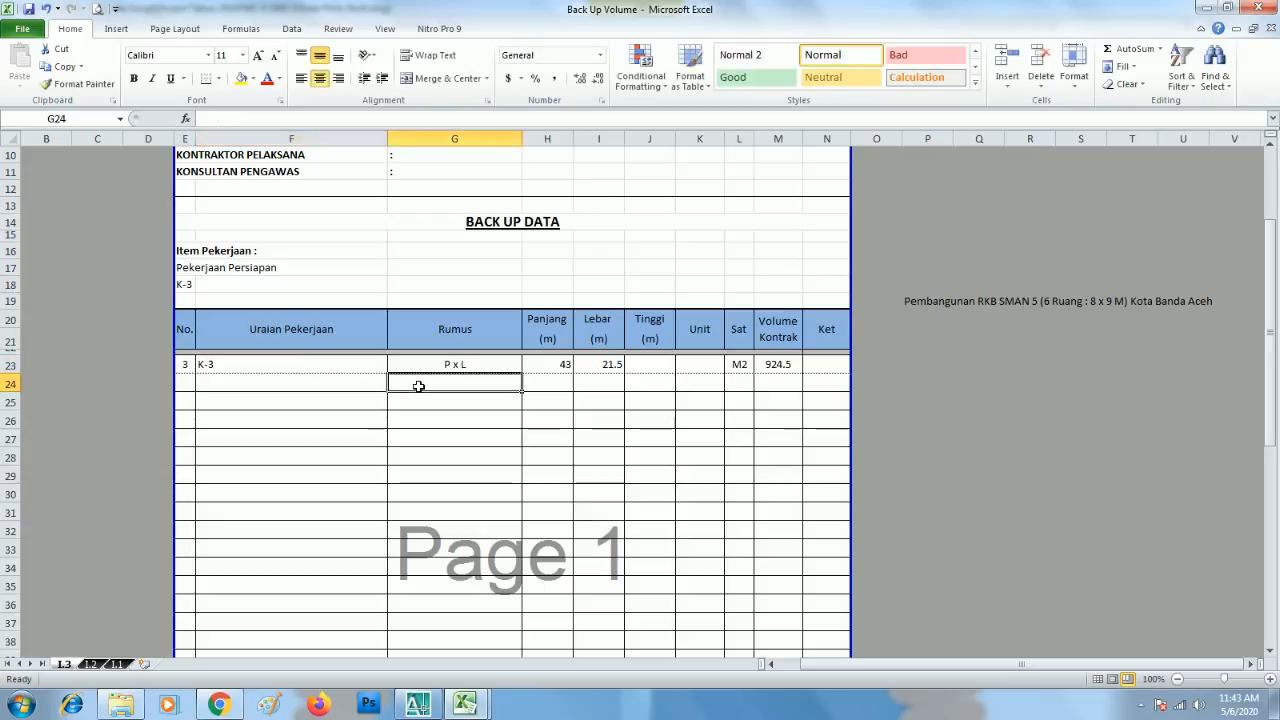
{"action": "key", "text": "Up"}
{"action": "key", "text": "shift+Right"}
{"action": "key", "text": "shift+Right"}
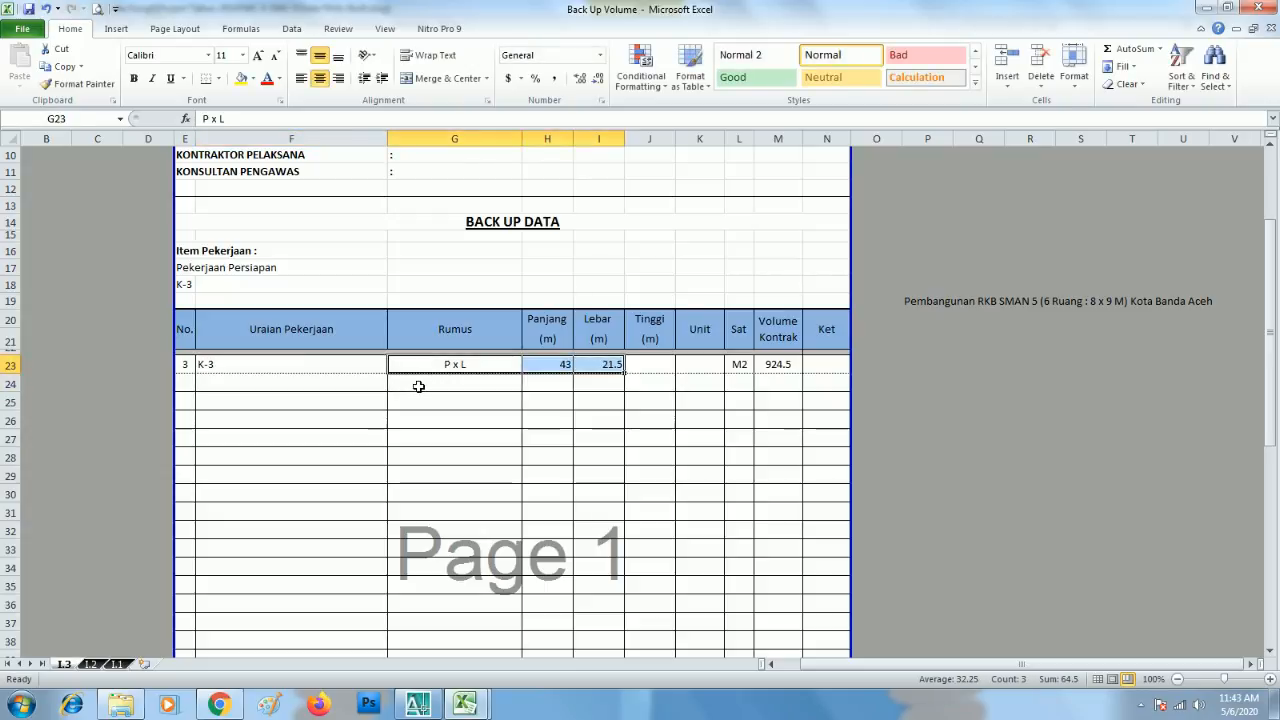
{"action": "key", "text": "Delete"}
Link the Sat cell of the K-3 row to that item's SAT entry in the RAB workbook
{"action": "key", "text": "Right"}
{"action": "key", "text": "Right"}
{"action": "key", "text": "Right"}
{"action": "key", "text": "Right"}
{"action": "key", "text": "Right"}
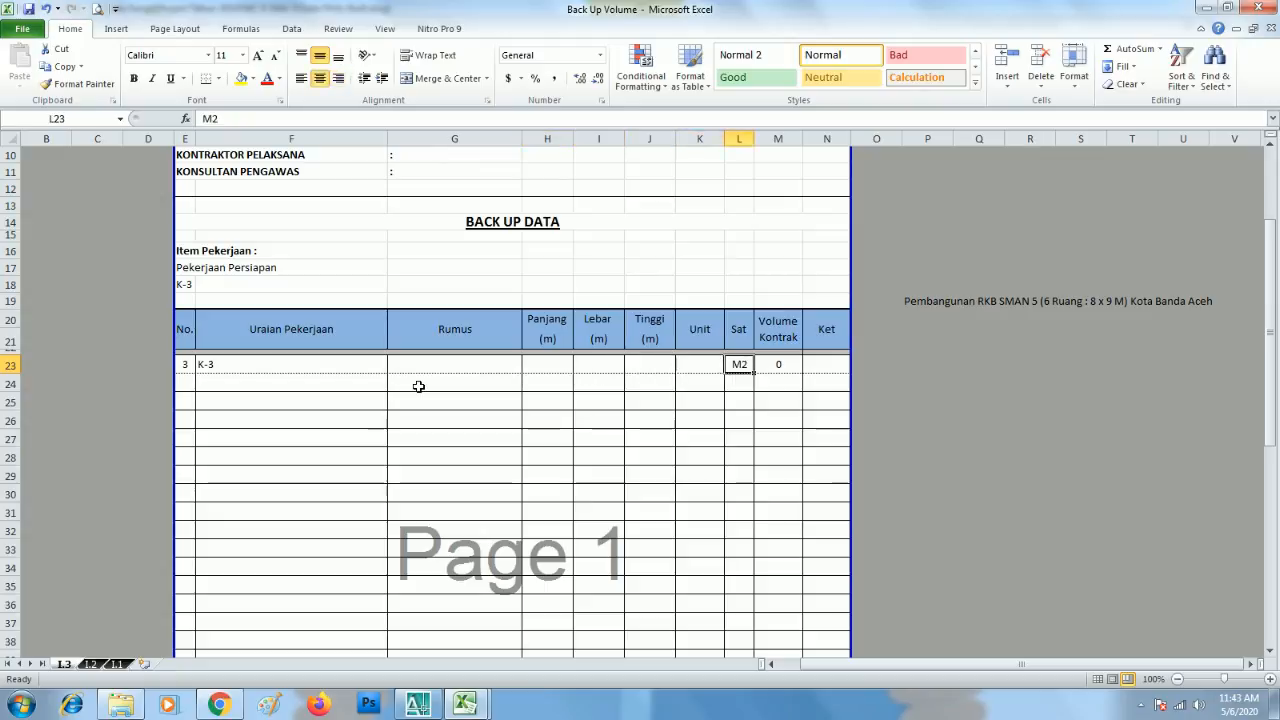
{"action": "type", "text": "="}
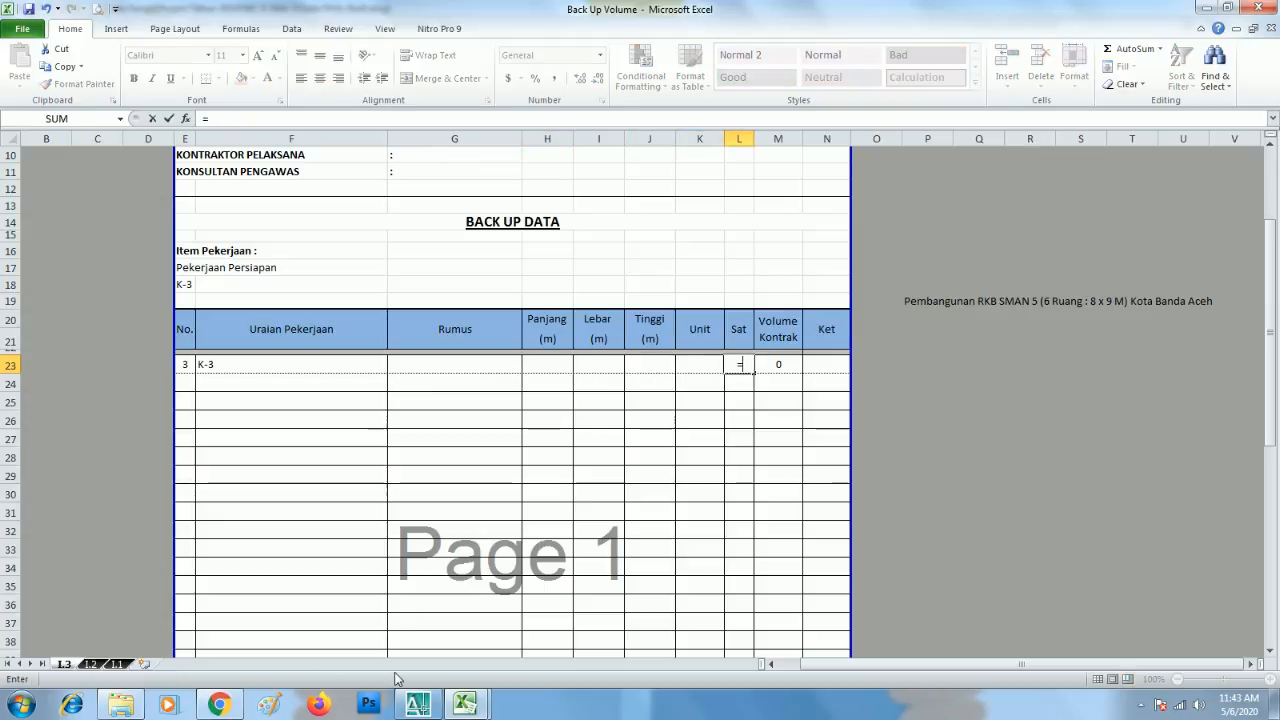
{"action": "mouse_move", "coordinate": [464, 704]}
{"action": "left_click", "coordinate": [538, 636]}
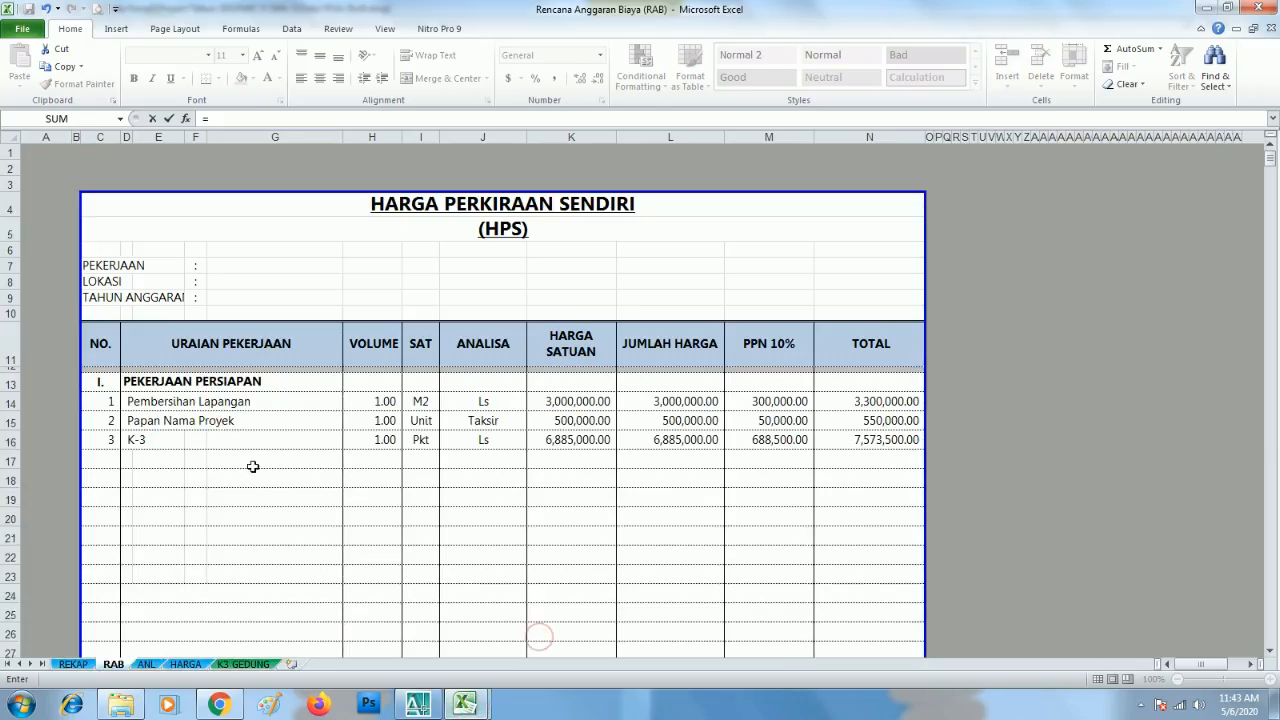
{"action": "left_click", "coordinate": [420, 440]}
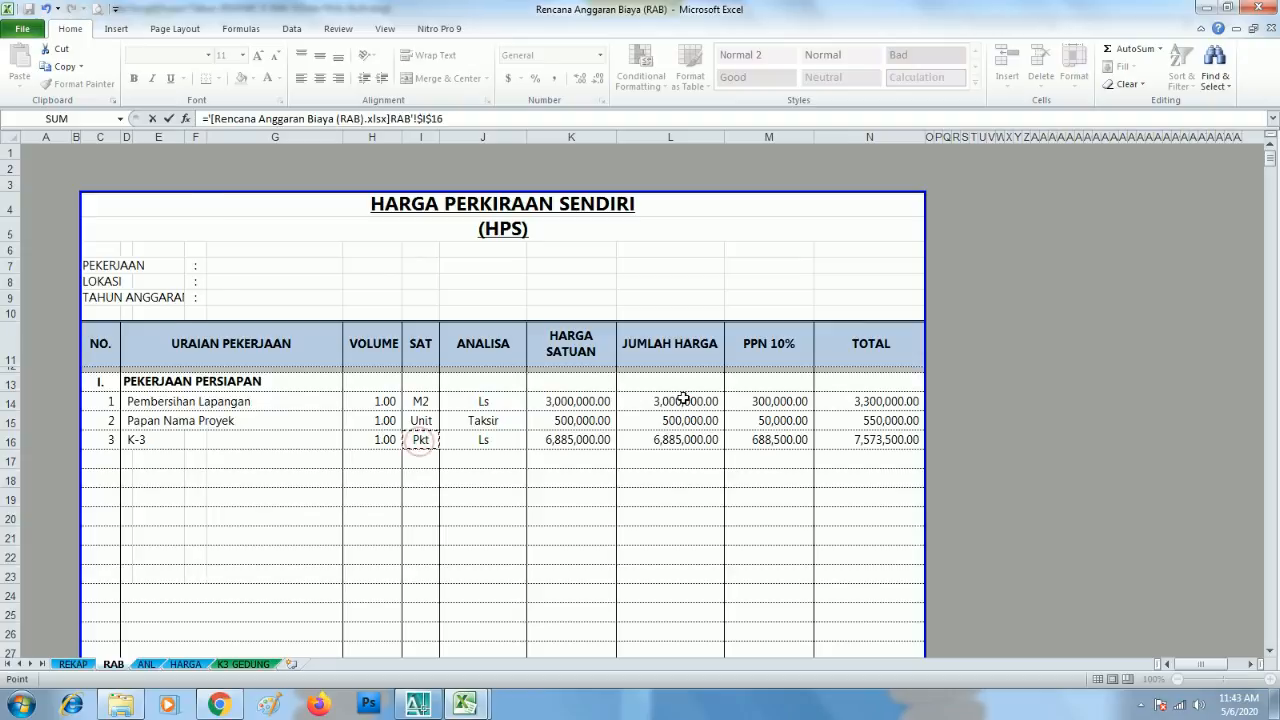
{"action": "key", "text": "Return"}
Replace the Volume Kontrak formula in the K-3 row with the value 1
{"action": "key", "text": "Up"}
{"action": "key", "text": "Right"}
{"action": "type", "text": "1"}
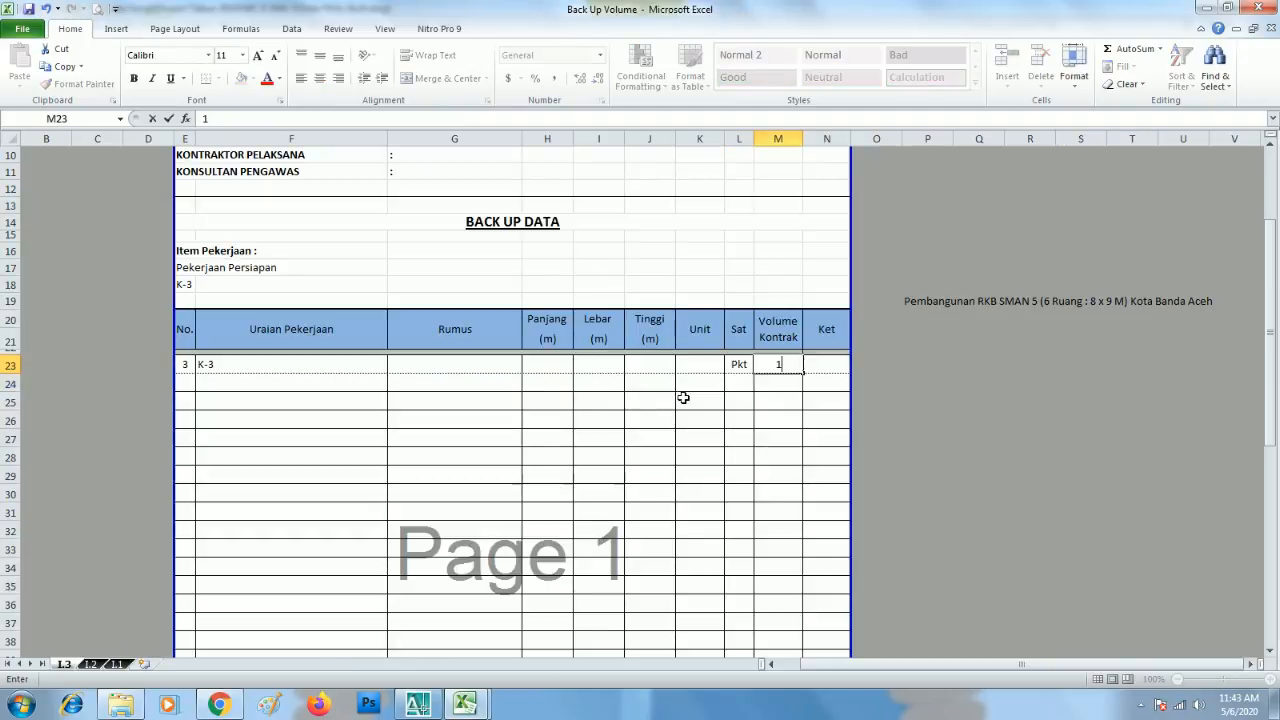
{"action": "key", "text": "Return"}
{"action": "left_click", "coordinate": [568, 436]}
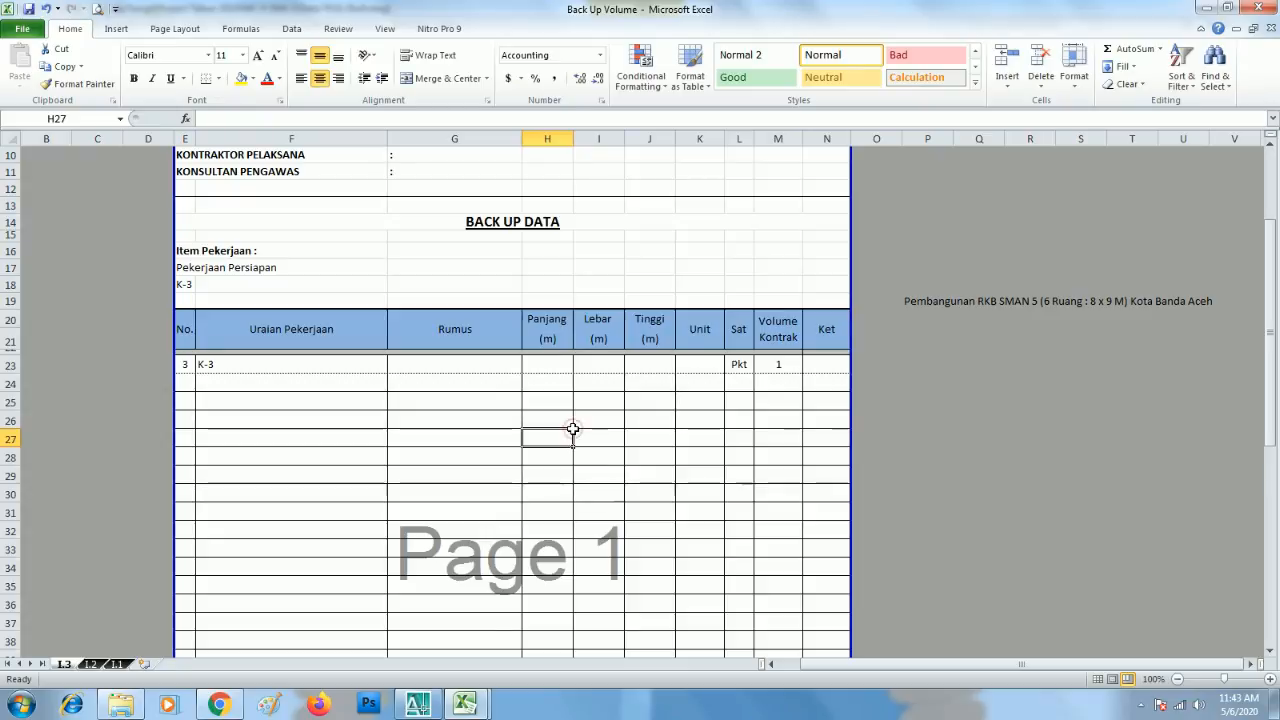
{"action": "scroll", "coordinate": [573, 429], "scroll_direction": "up", "scroll_amount": 2}
Switch to the RAB workbook and review the PEKERJAAN PERSIAPAN items and the rows below K-3
{"action": "mouse_move", "coordinate": [470, 702]}
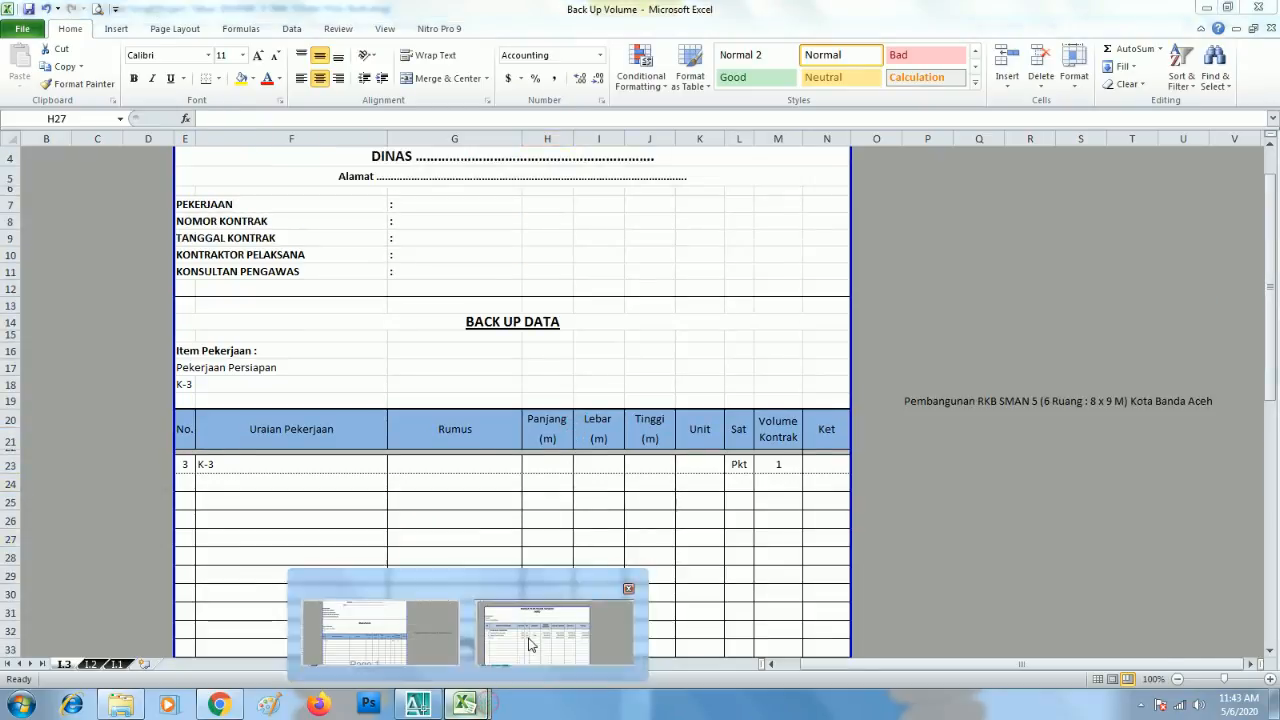
{"action": "left_click", "coordinate": [530, 640]}
{"action": "left_click", "coordinate": [194, 497]}
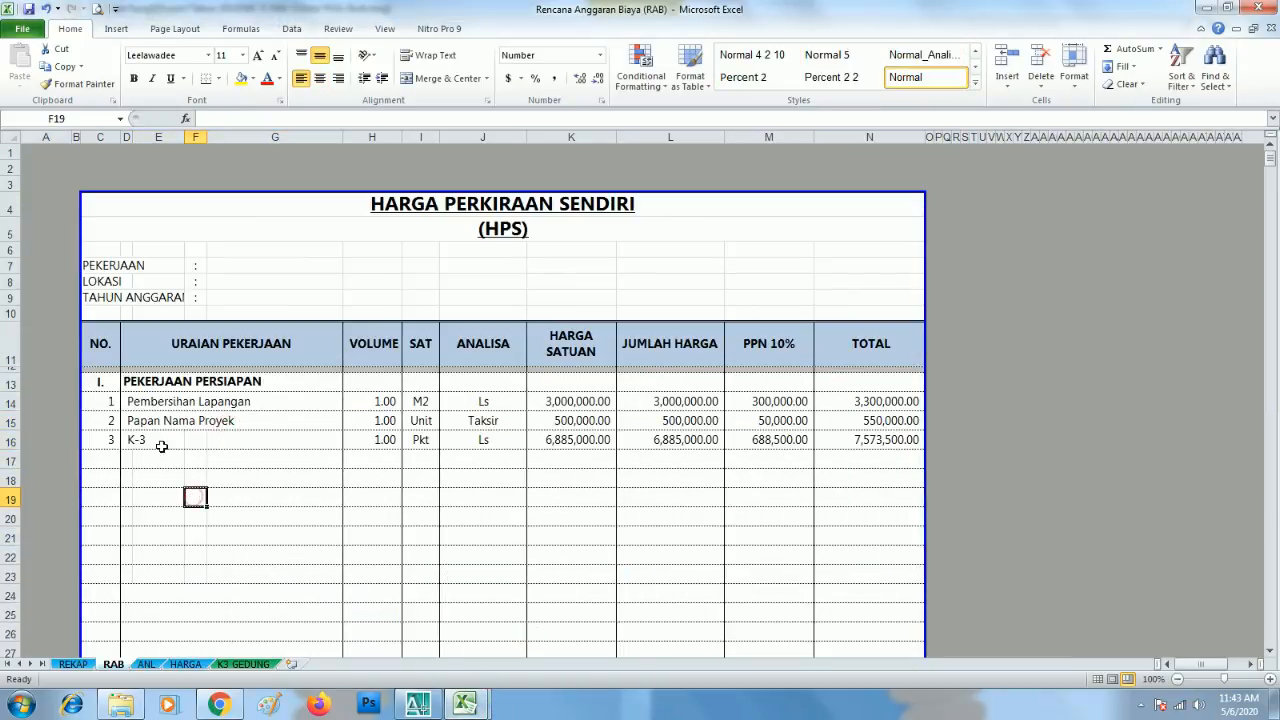
{"action": "left_click", "coordinate": [236, 466]}
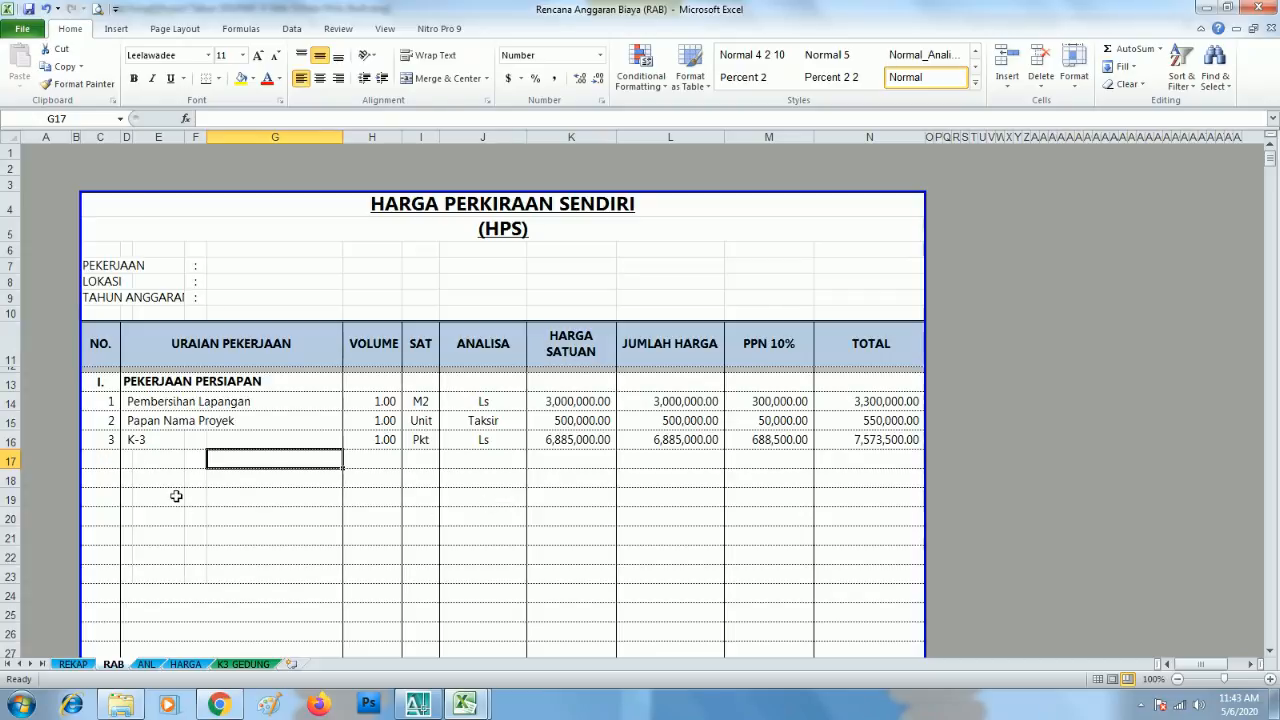
{"action": "scroll", "coordinate": [177, 500], "scroll_direction": "down", "scroll_amount": 3}
{"action": "scroll", "coordinate": [311, 511], "scroll_direction": "up", "scroll_amount": 3}
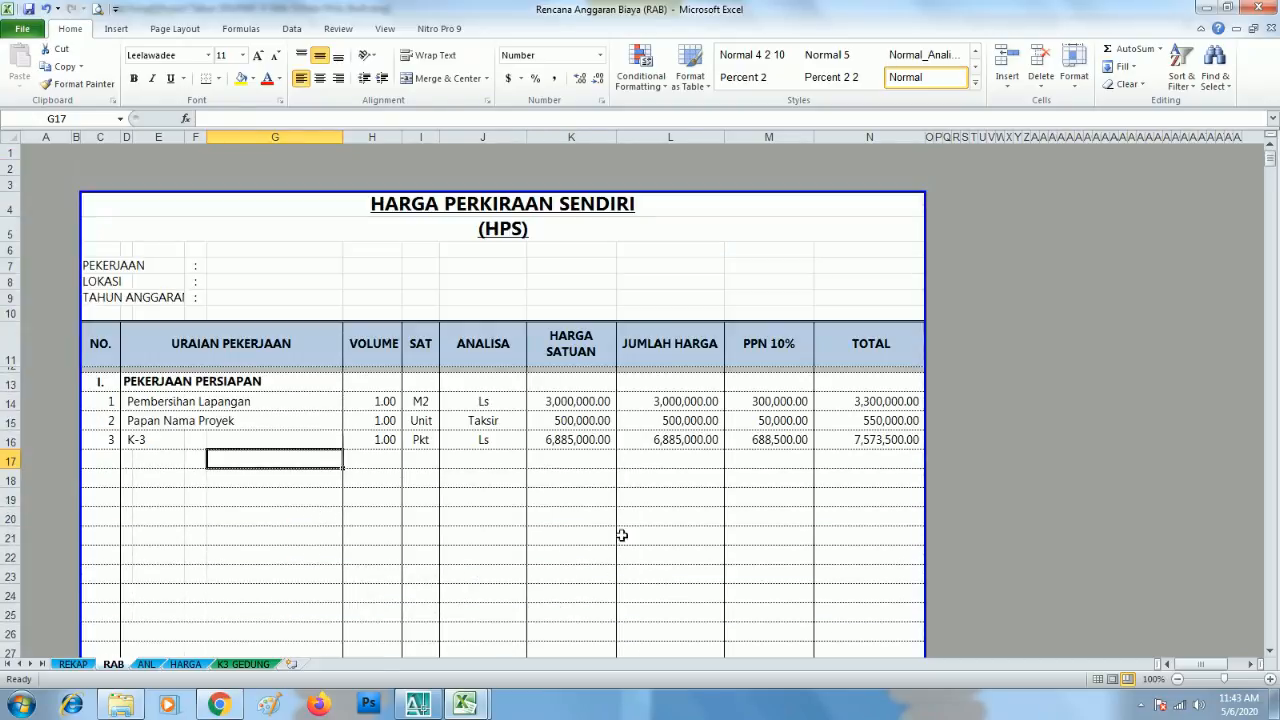
{"action": "left_click", "coordinate": [421, 460]}
{"action": "left_click", "coordinate": [138, 458]}
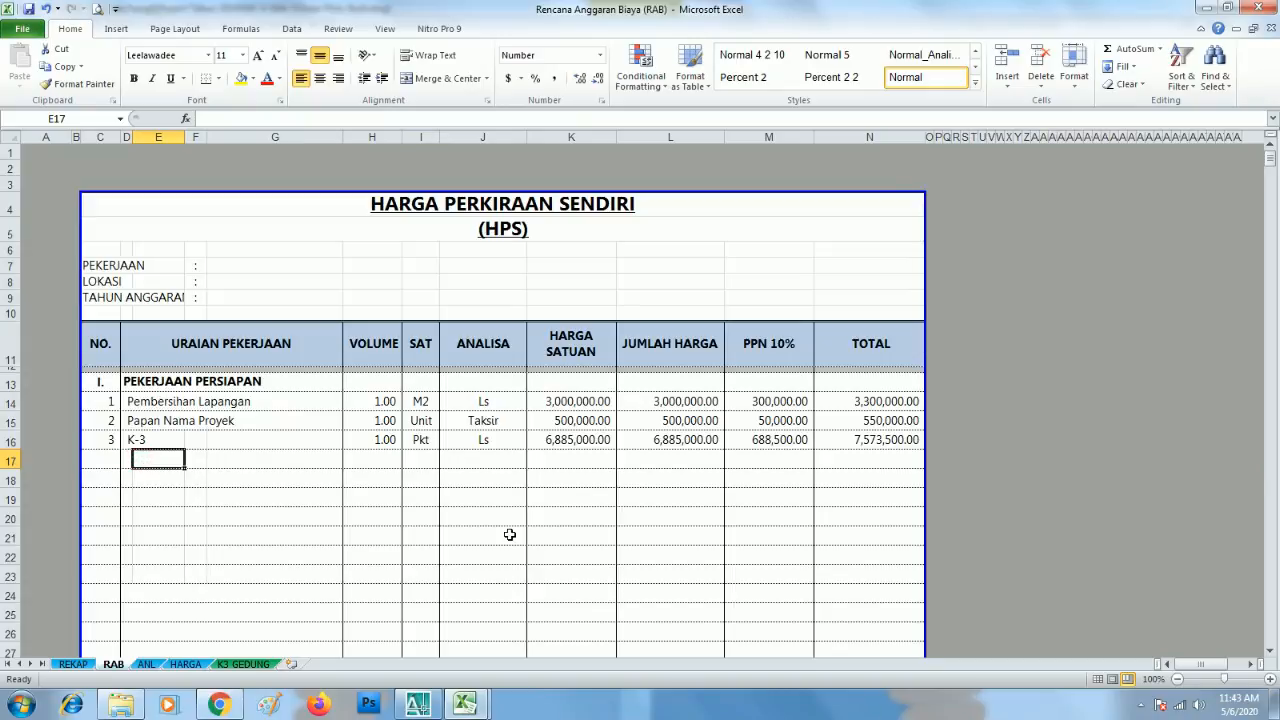
{"action": "left_click", "coordinate": [668, 521]}
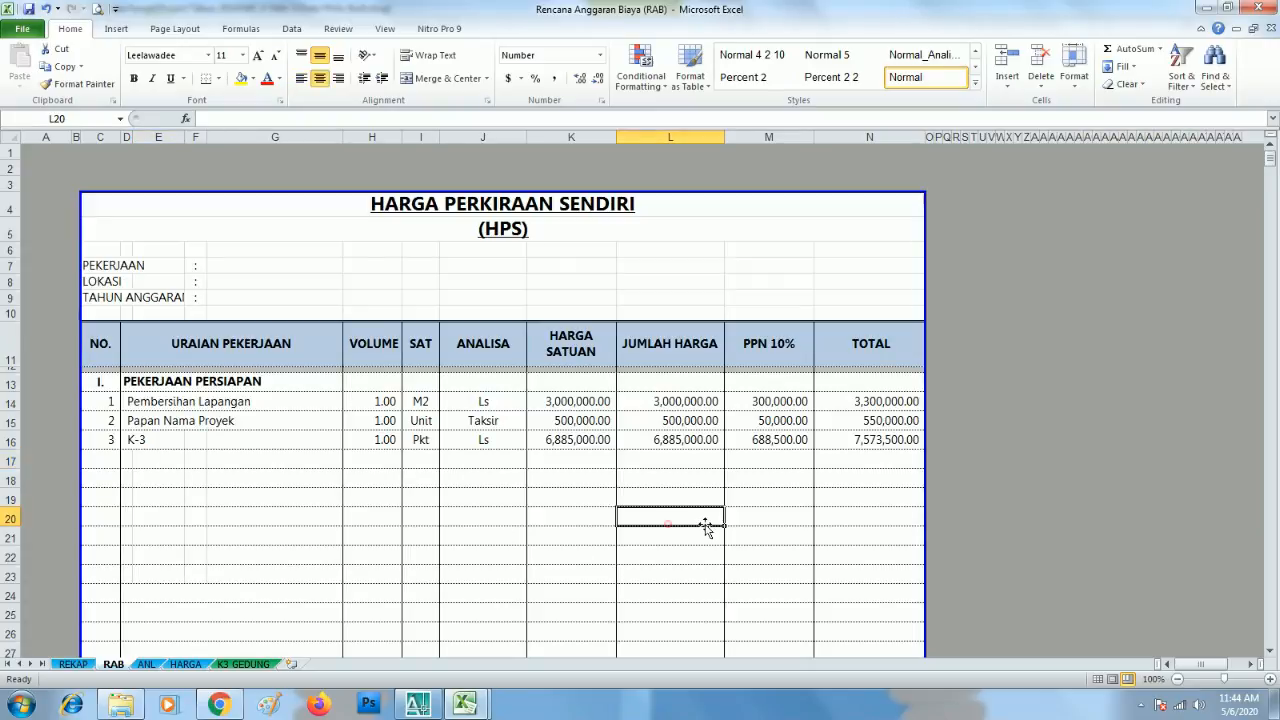
{"action": "left_click", "coordinate": [590, 464]}
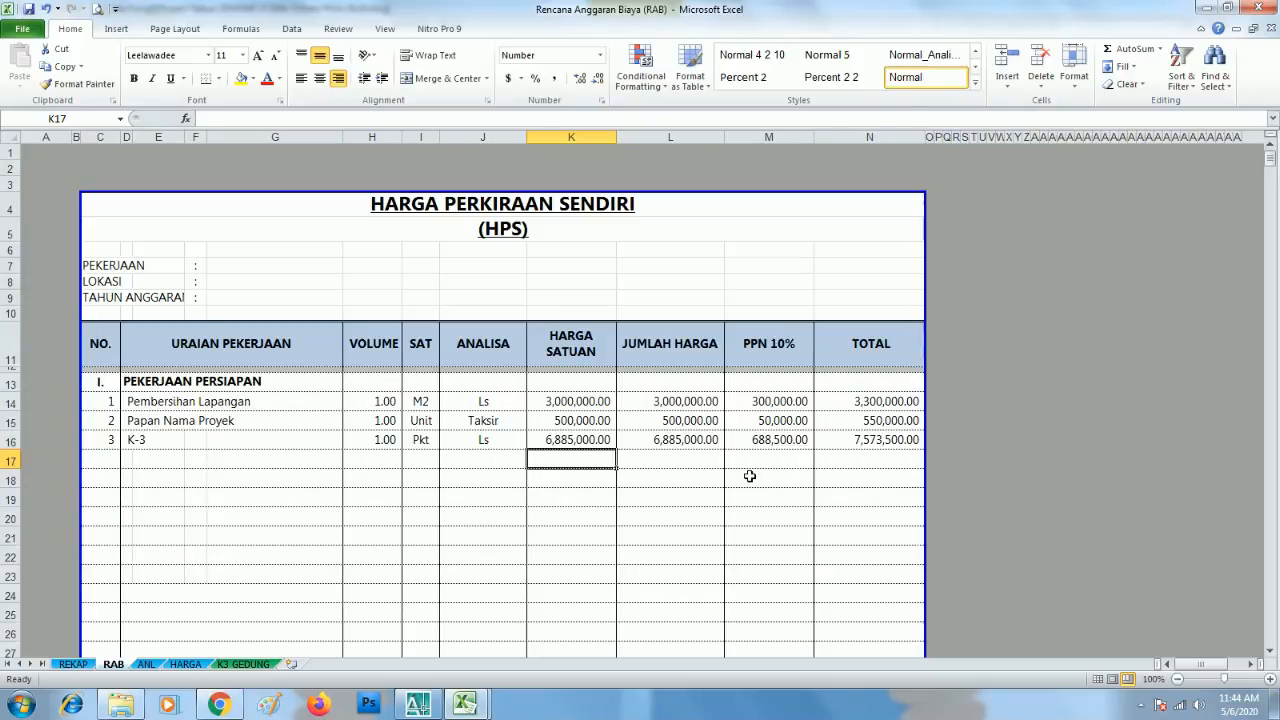
{"action": "left_click", "coordinate": [255, 475]}
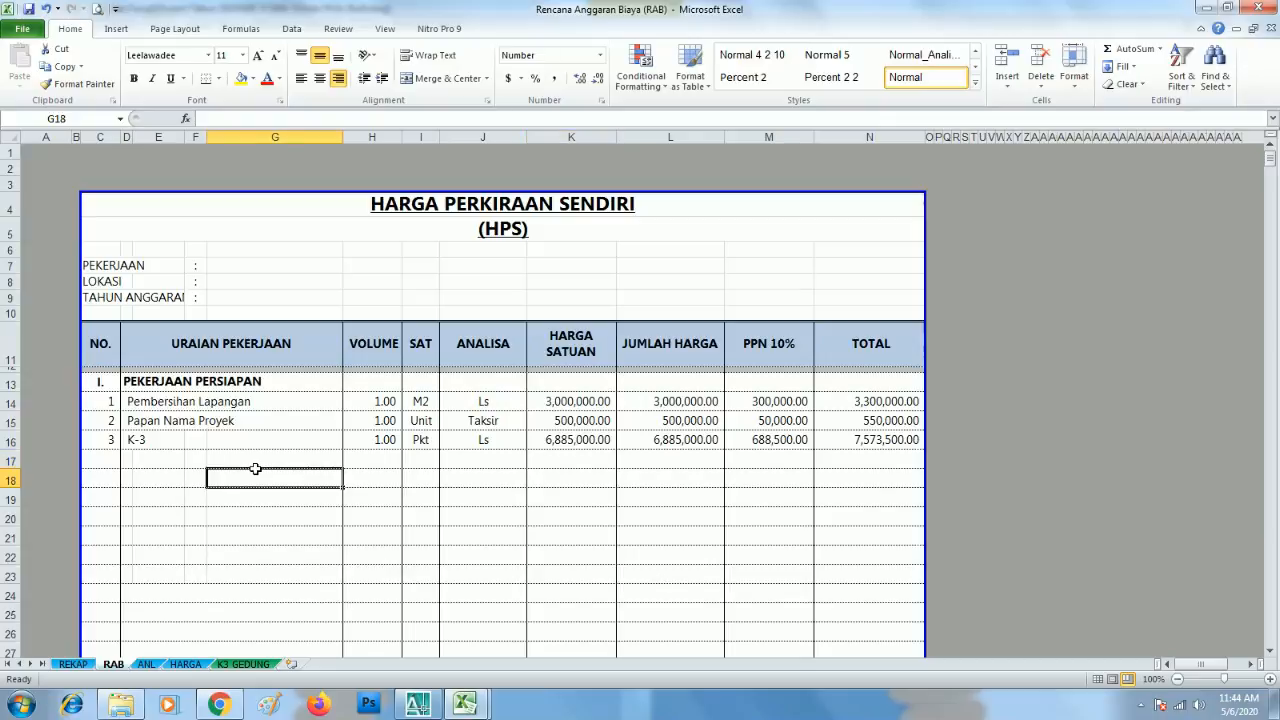
{"action": "left_click", "coordinate": [575, 500]}
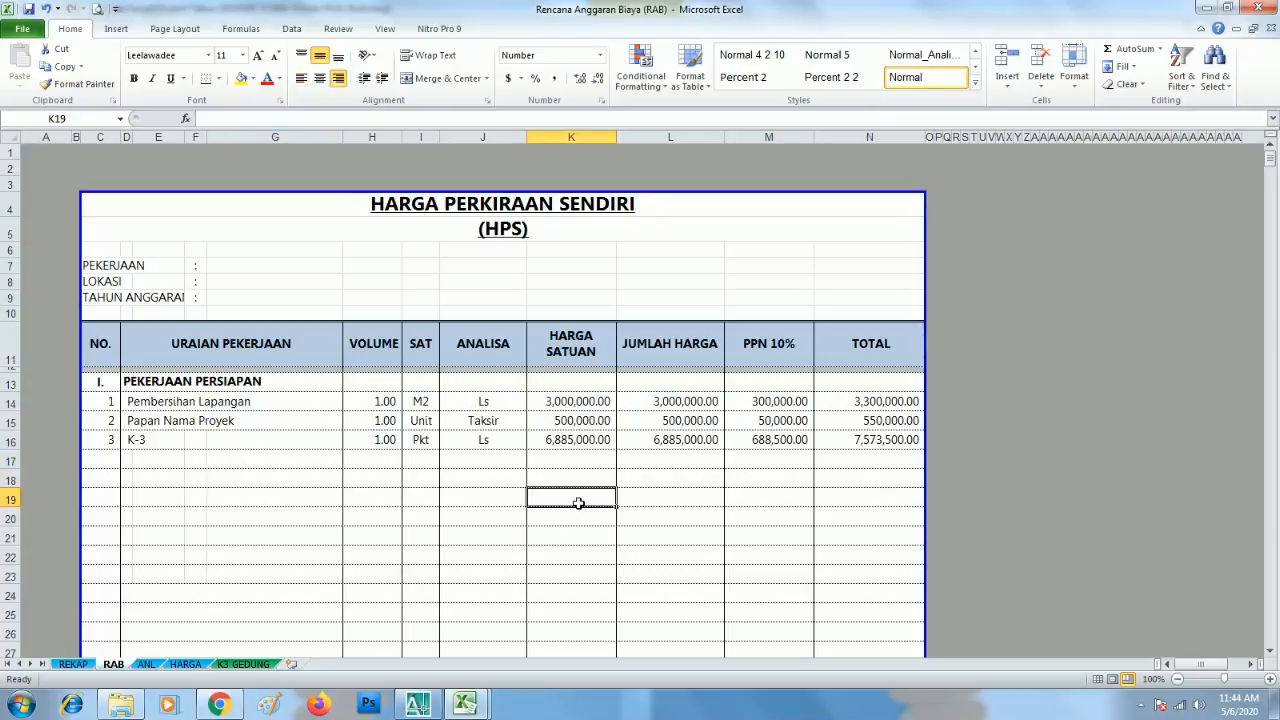
{"action": "left_click", "coordinate": [349, 486]}
Move the Windows color scheme prompt out of the way and look over the RAB table from its header downward
{"action": "left_click_drag", "start_coordinate": [694, 191], "coordinate": [1034, 690]}
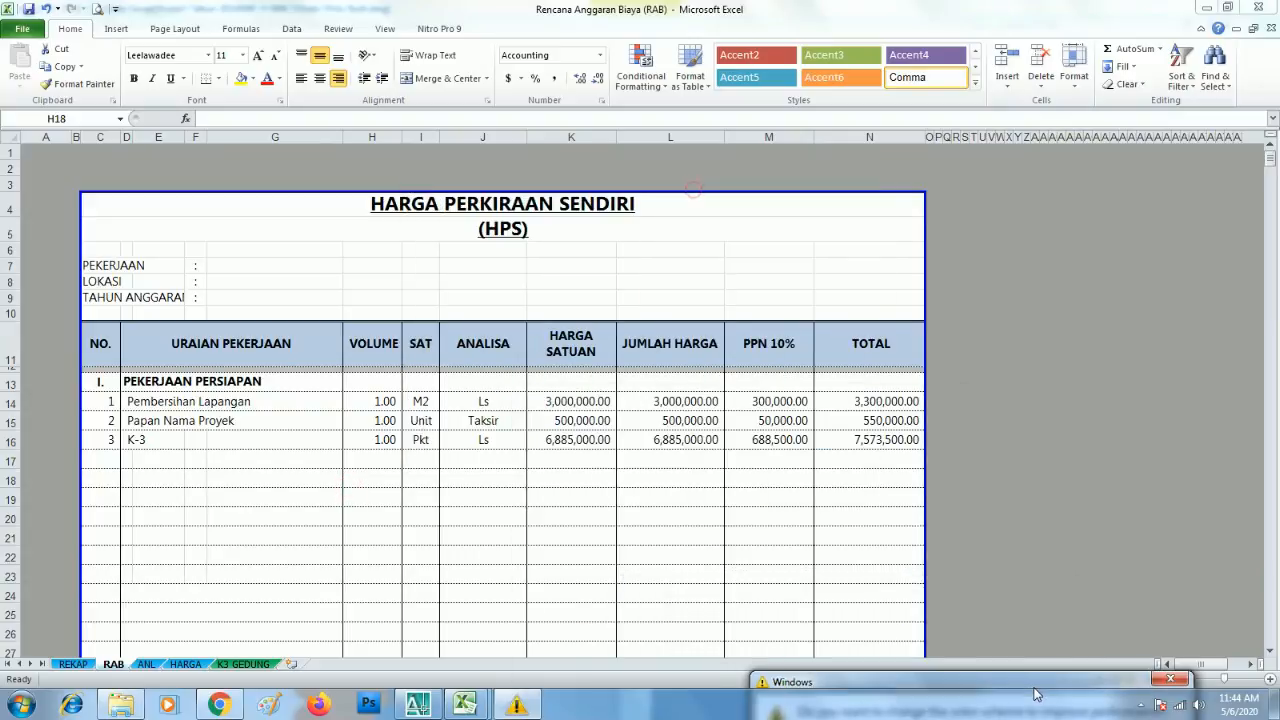
{"action": "left_click", "coordinate": [531, 491]}
{"action": "scroll", "coordinate": [407, 496], "scroll_direction": "down", "scroll_amount": 1}
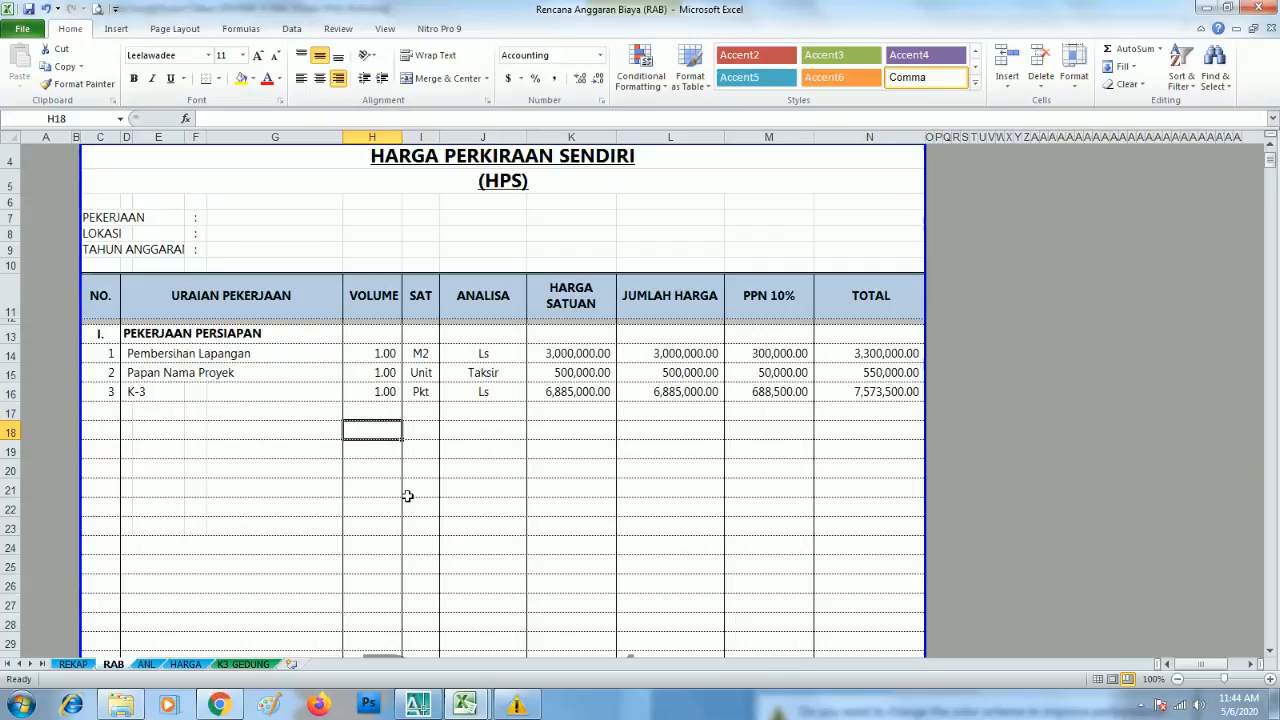
{"action": "left_click", "coordinate": [449, 487]}
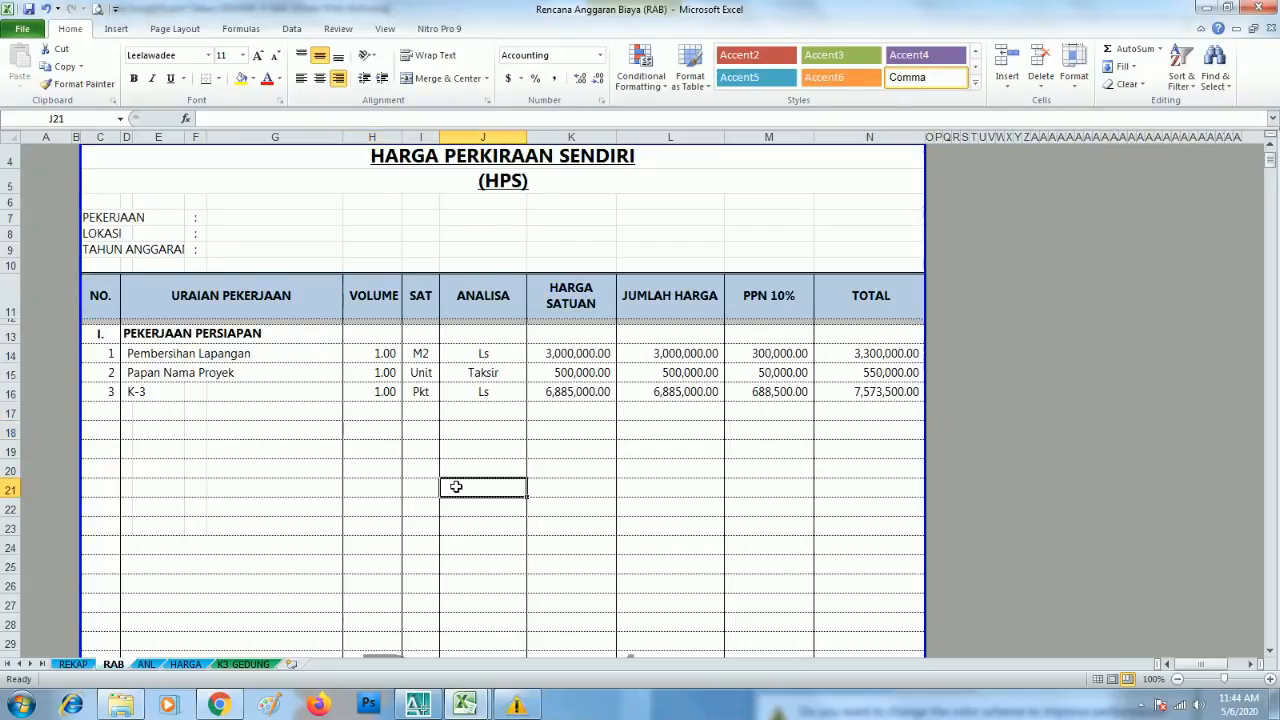
{"action": "scroll", "coordinate": [631, 472], "scroll_direction": "down", "scroll_amount": 1}
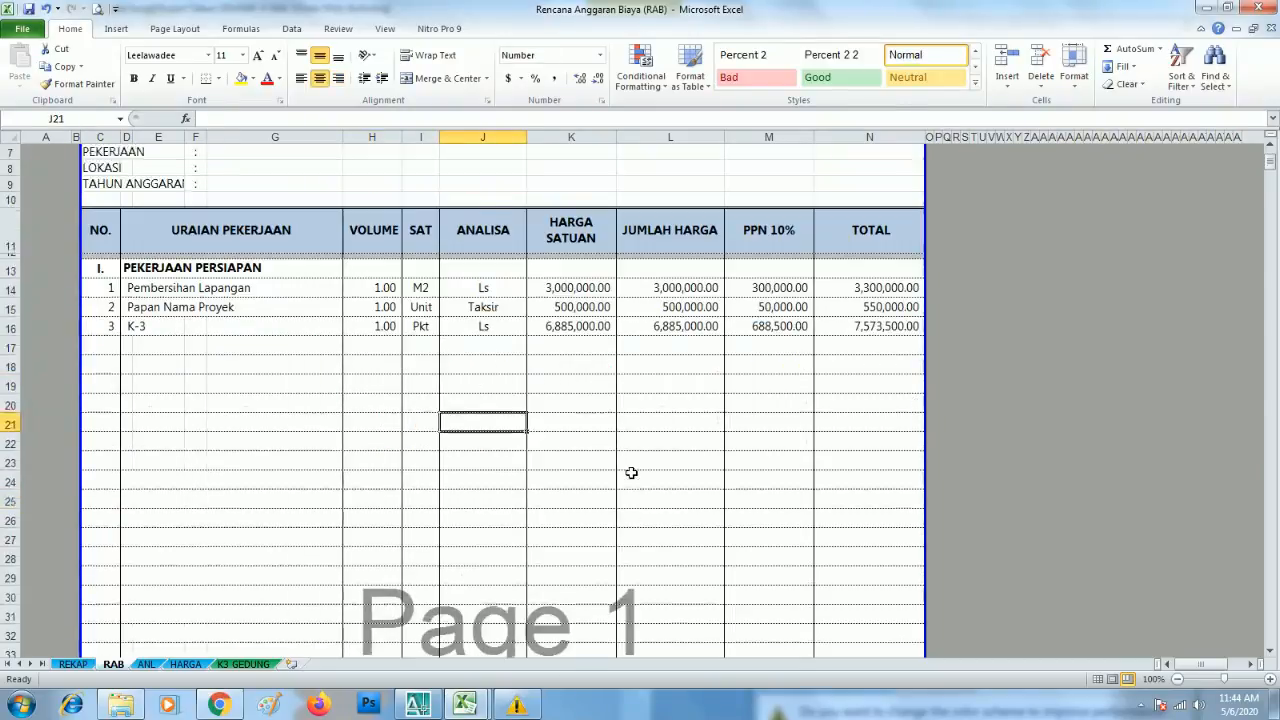
{"action": "scroll", "coordinate": [631, 472], "scroll_direction": "up", "scroll_amount": 2}
{"action": "scroll", "coordinate": [631, 472], "scroll_direction": "down", "scroll_amount": 3}
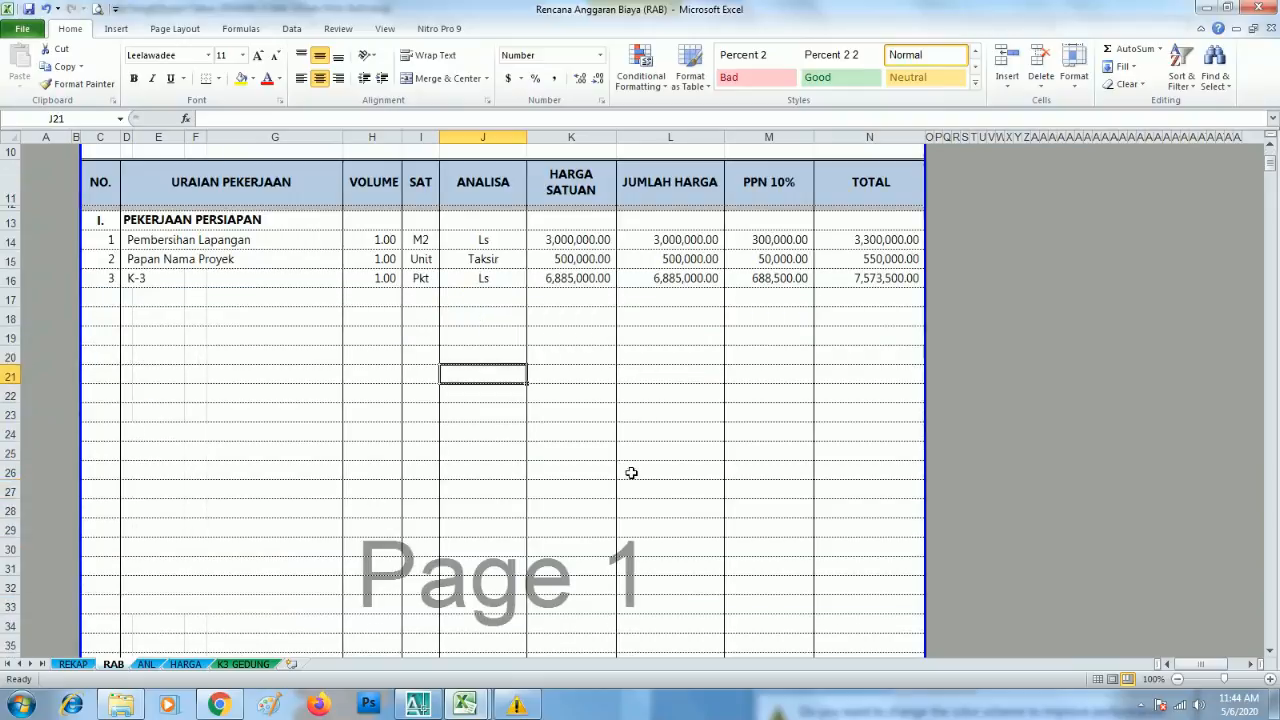